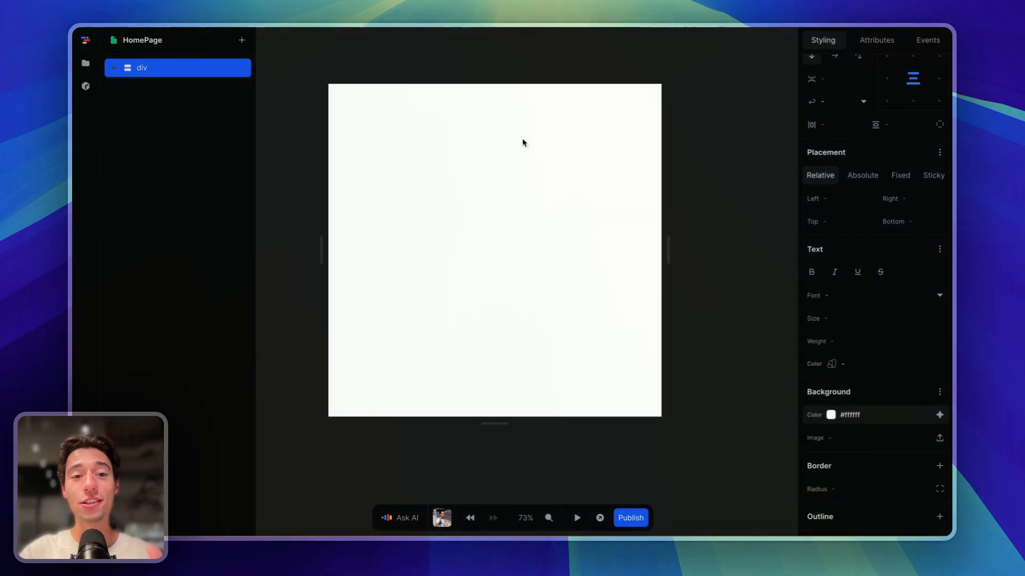
# - Deselect the div so HomePage's variables, APIs, formulas, workflows and lifecycle events appear
pyautogui.hscroll(-1, 449, 235)
pyautogui.scroll(1, 449, 235)
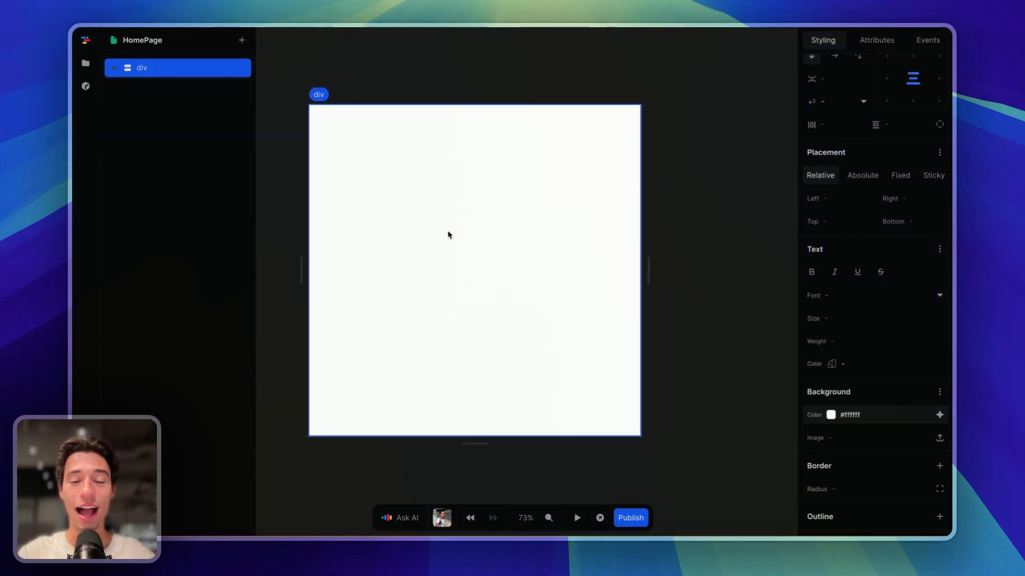
pyautogui.scroll(-1, 448, 234)
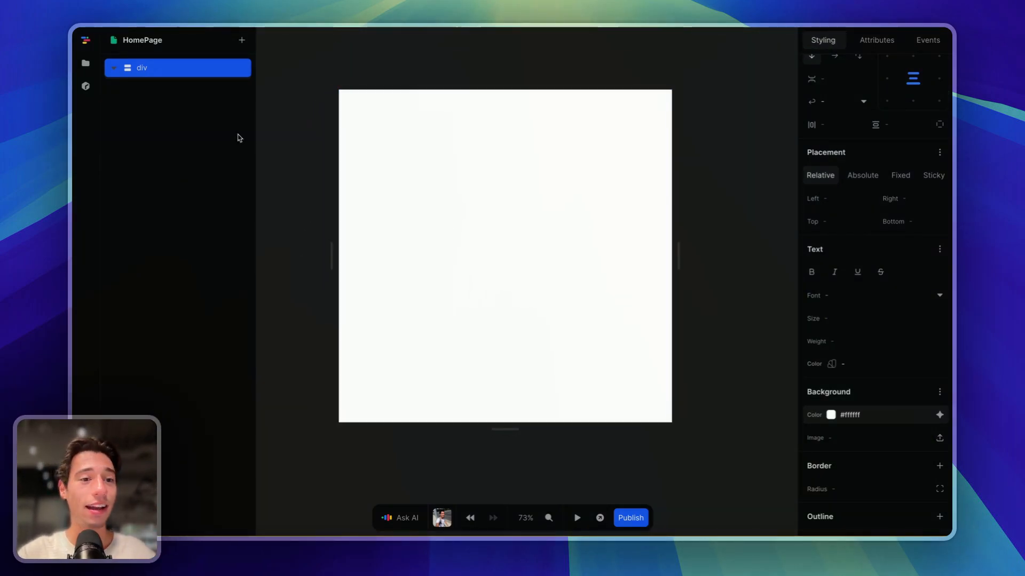
pyautogui.click(282, 158)
# - Search the newest packages for 'Des' and install Despia V2.2
pyautogui.moveTo(73, 160)
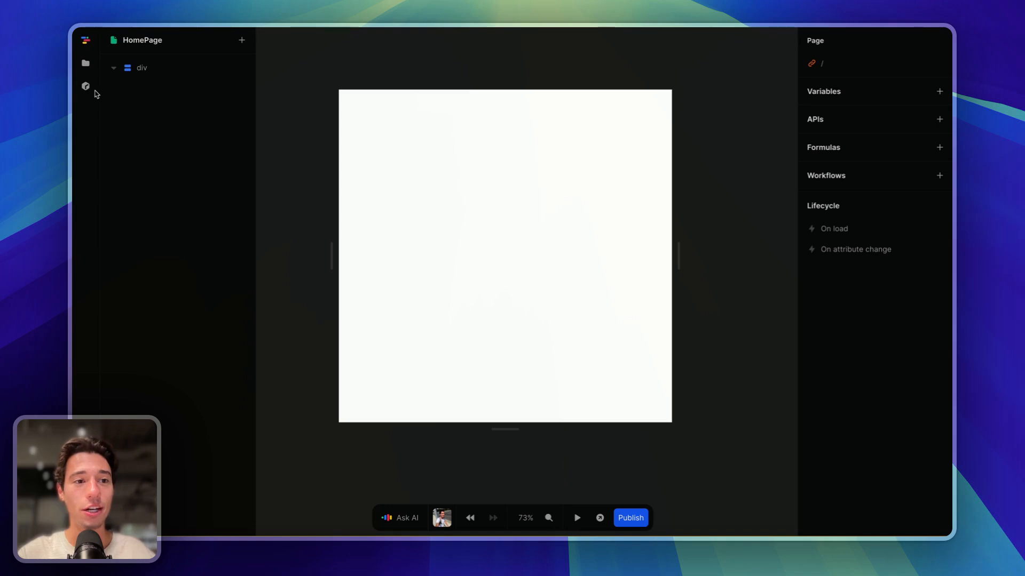
pyautogui.click(86, 86)
pyautogui.click(182, 70)
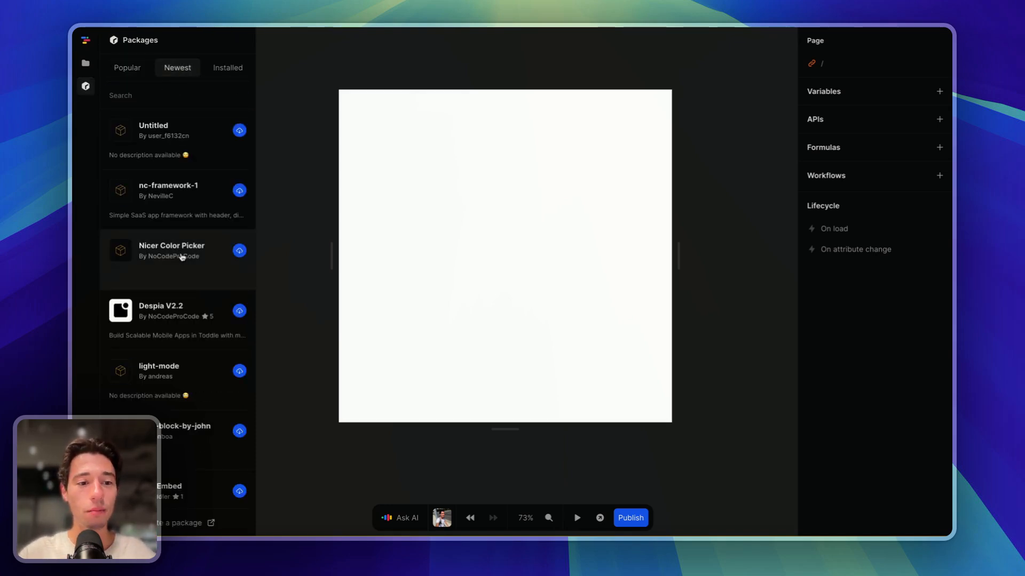
pyautogui.click(173, 93)
pyautogui.write('Despia')
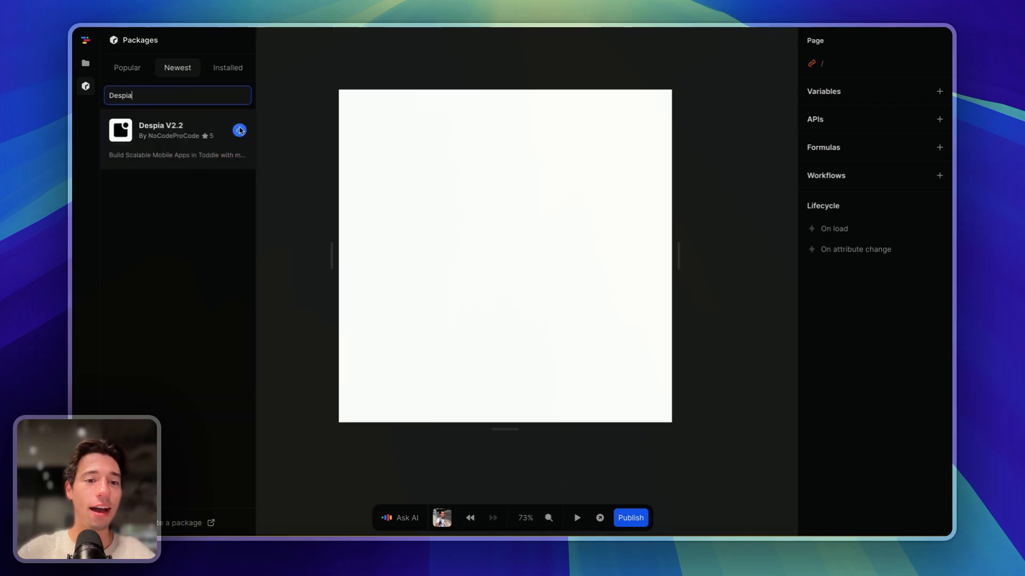
pyautogui.click(239, 129)
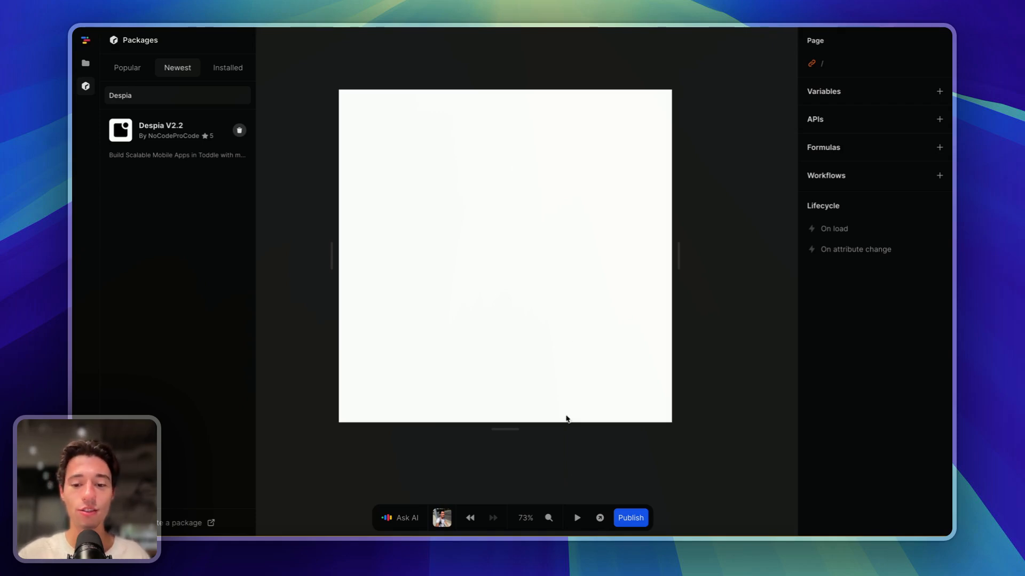
# - Preview the Toddle page in a new tab and copy its URL
pyautogui.click(596, 519)
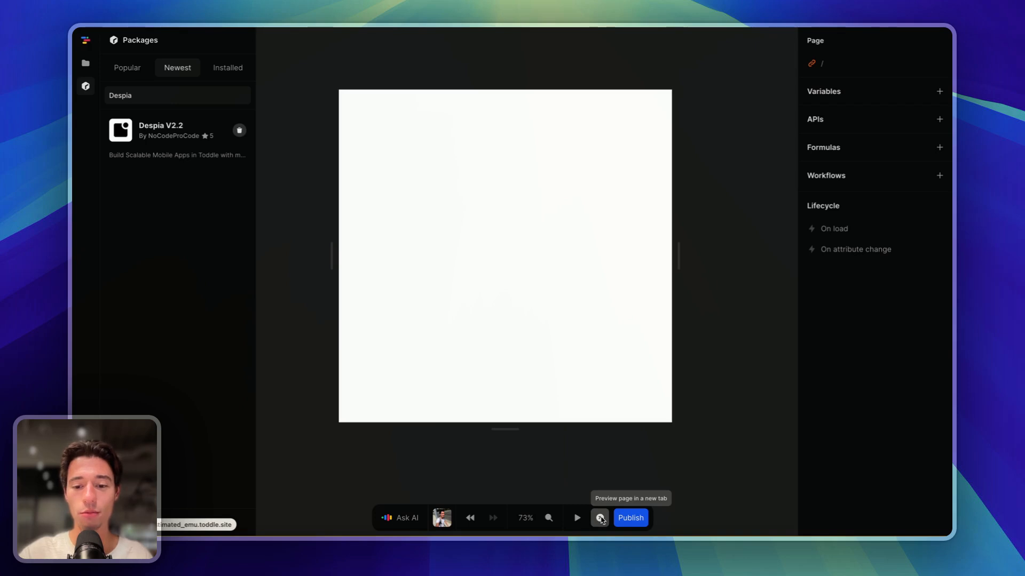
pyautogui.moveTo(75, 59)
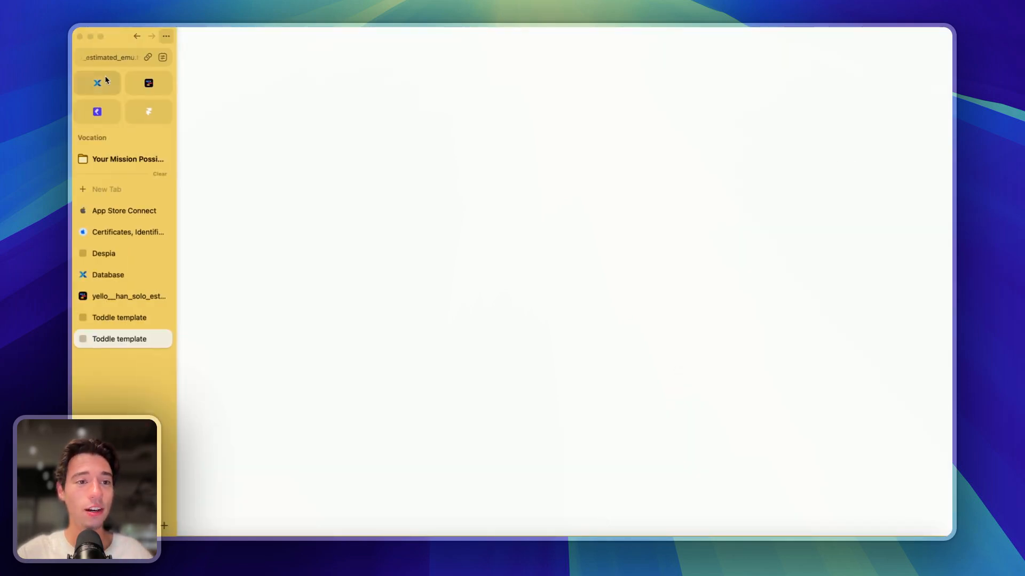
pyautogui.click(109, 57)
pyautogui.press('super+c')
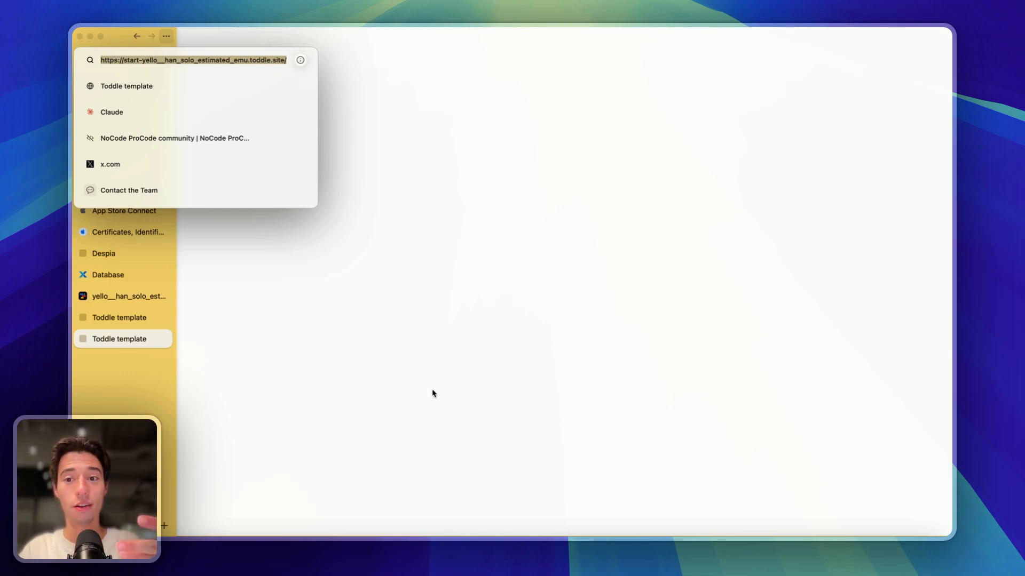
pyautogui.press('Escape')
# - Close the old toddle preview tab and switch to the Despia workspace
pyautogui.moveTo(75, 282)
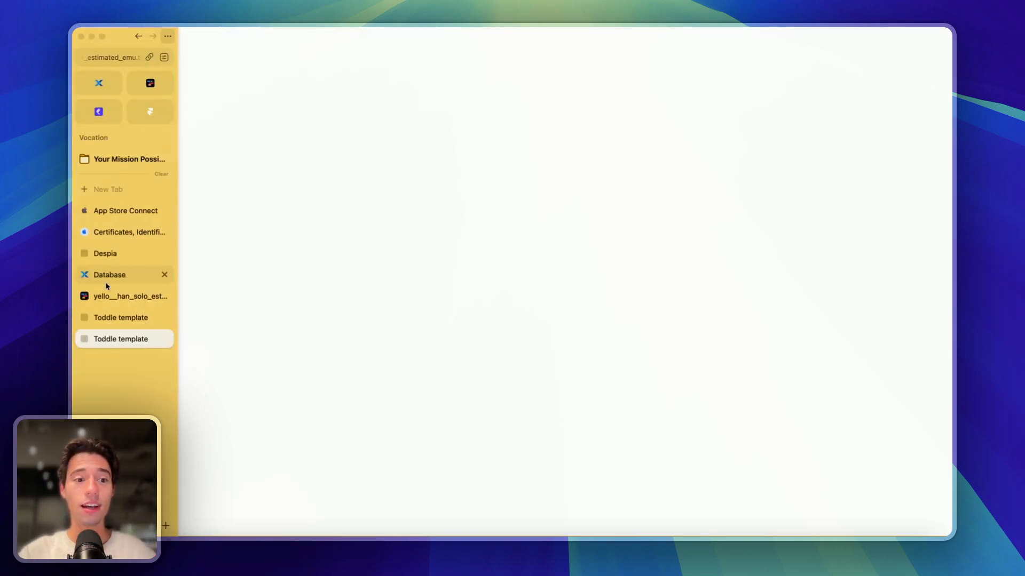
pyautogui.click(163, 296)
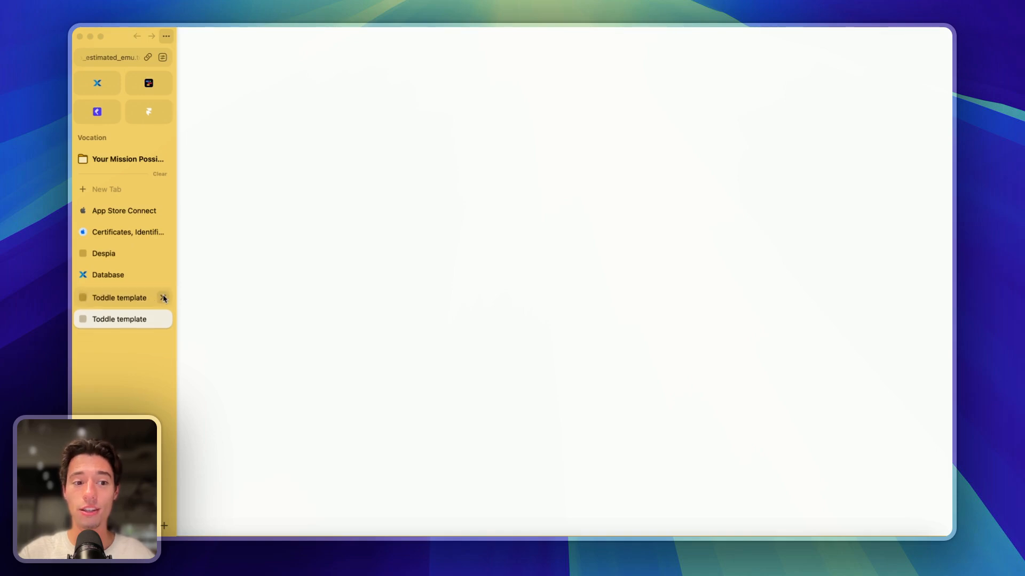
pyautogui.click(130, 259)
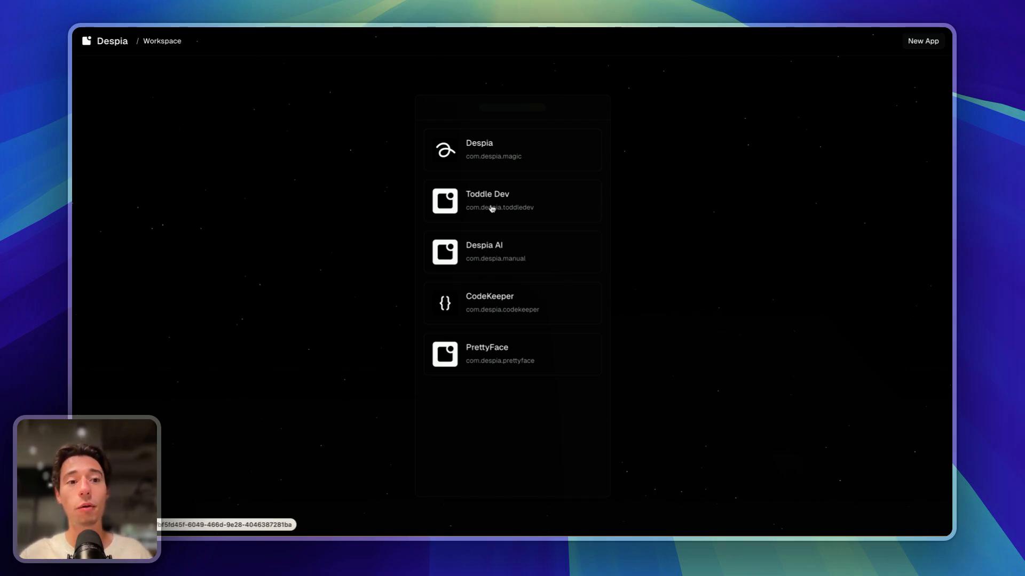
# - Start a new Despia app named FaceID with the copied preview URL and bundle ID com.despia.faceid
pyautogui.click(928, 46)
pyautogui.click(488, 258)
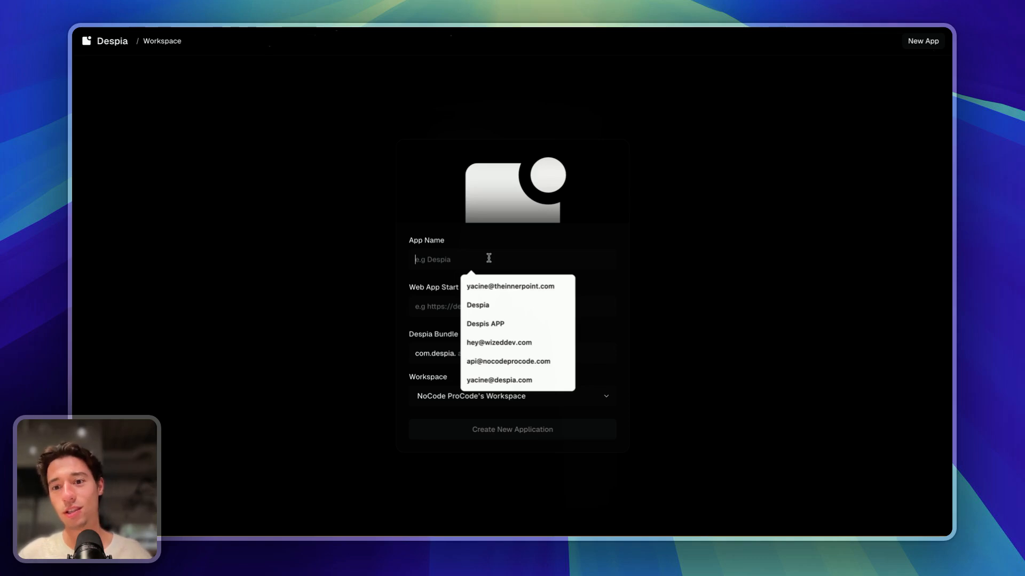
pyautogui.write('FaceID')
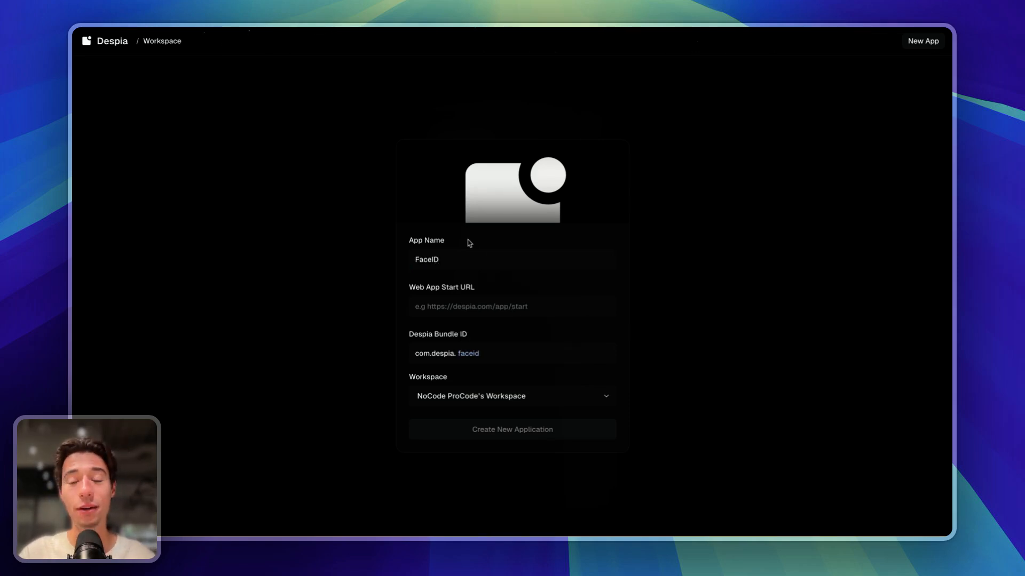
pyautogui.click(445, 306)
pyautogui.press('super+v')
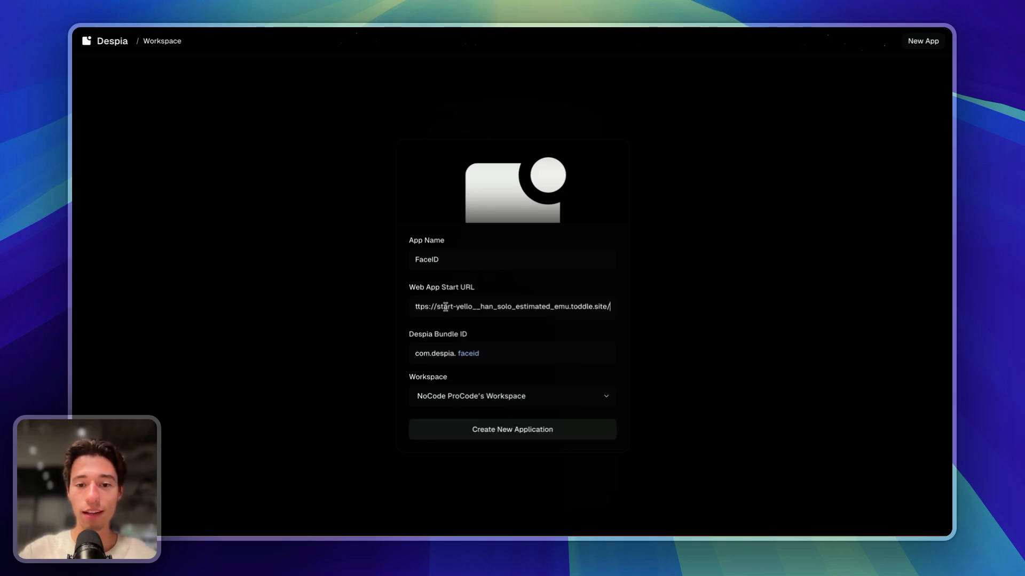
pyautogui.click(515, 292)
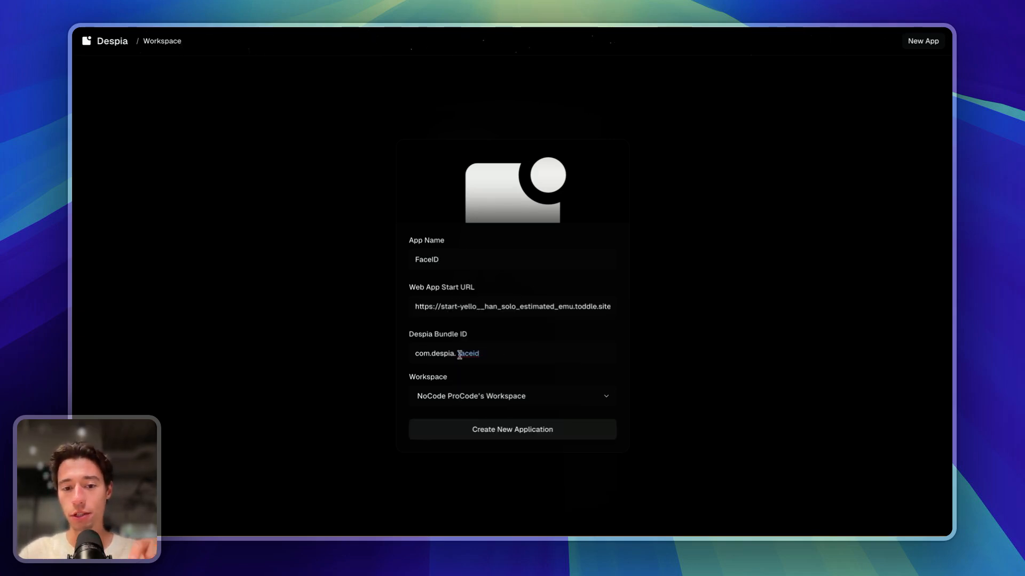
pyautogui.moveTo(459, 353)
pyautogui.mouseDown()
pyautogui.moveTo(489, 355)
pyautogui.moveTo(444, 355)
pyautogui.mouseUp()
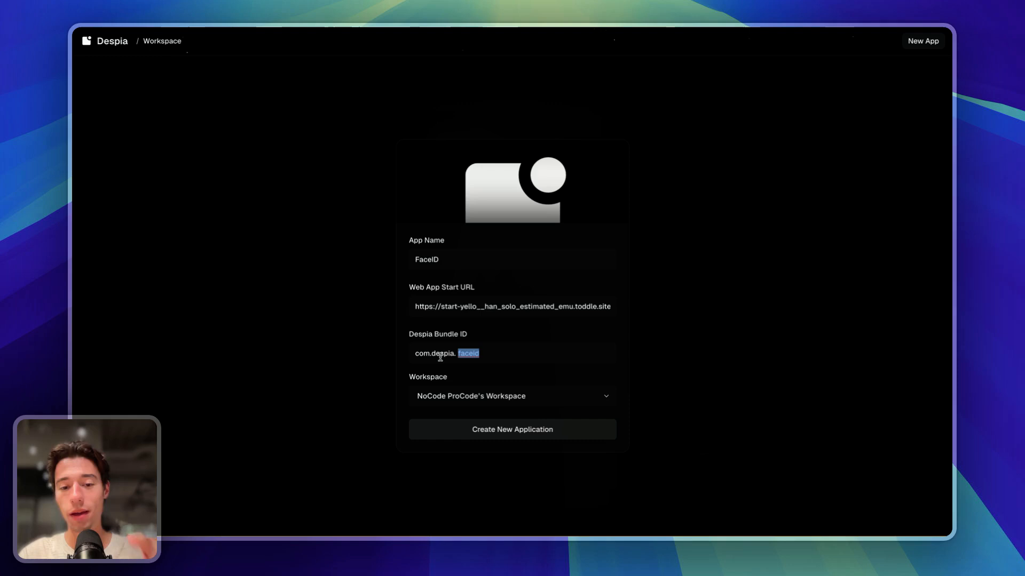
pyautogui.click(504, 335)
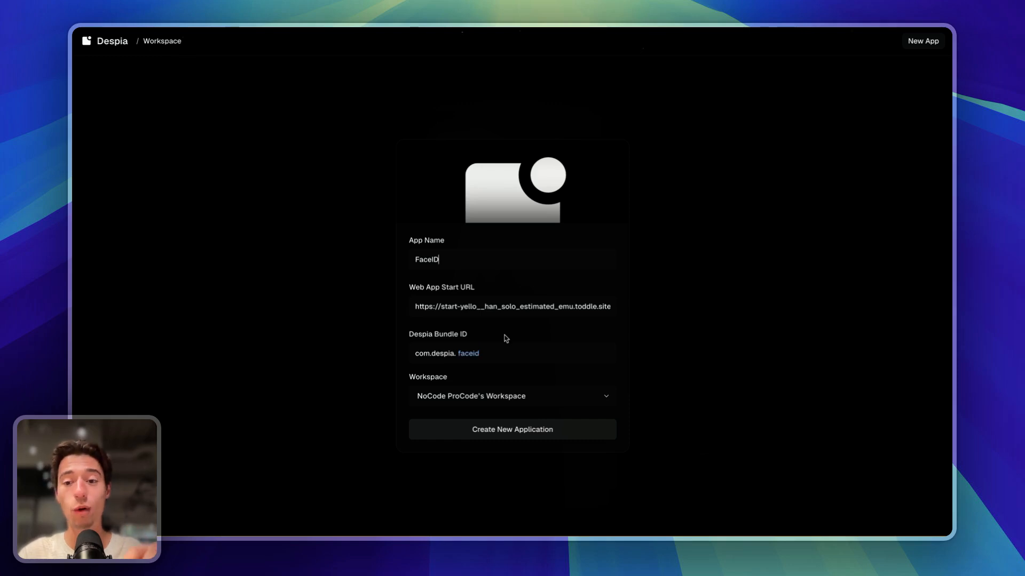
# - Create the FaceID app and open the help articles in the support chat
pyautogui.click(511, 431)
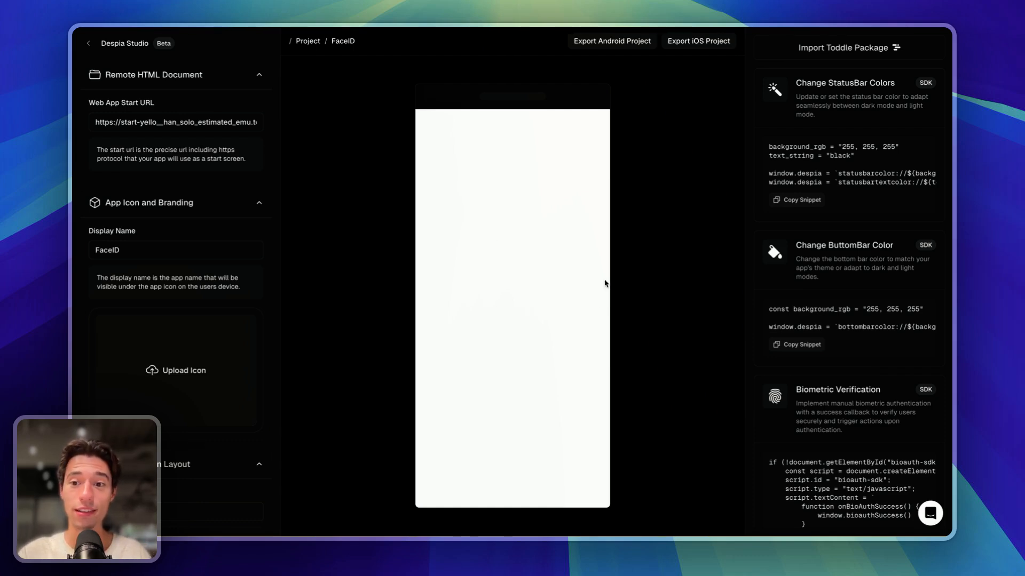
pyautogui.click(930, 513)
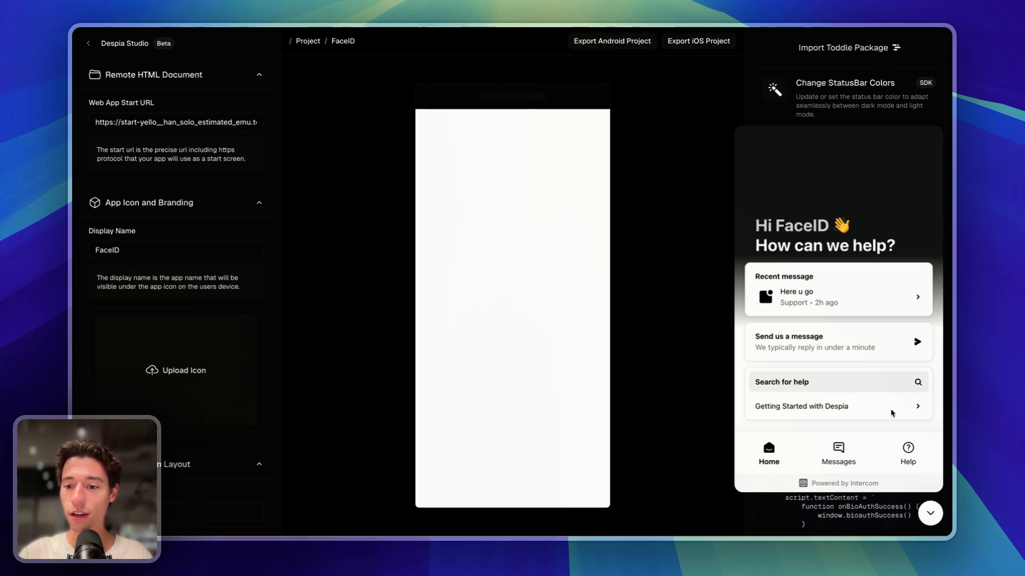
pyautogui.click(926, 453)
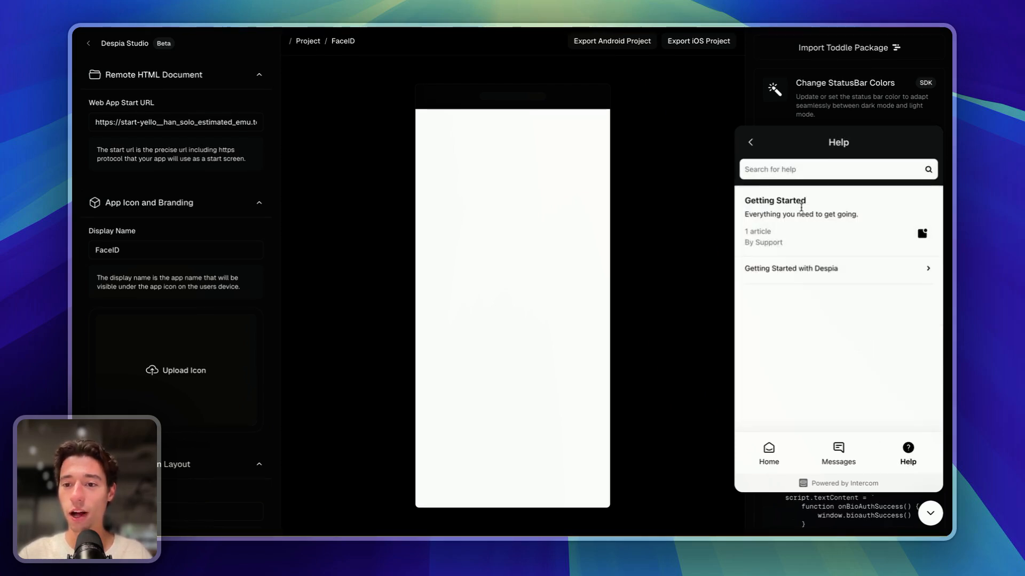
# - Read the 'Getting Started with Despia' help article, then close it
pyautogui.click(812, 269)
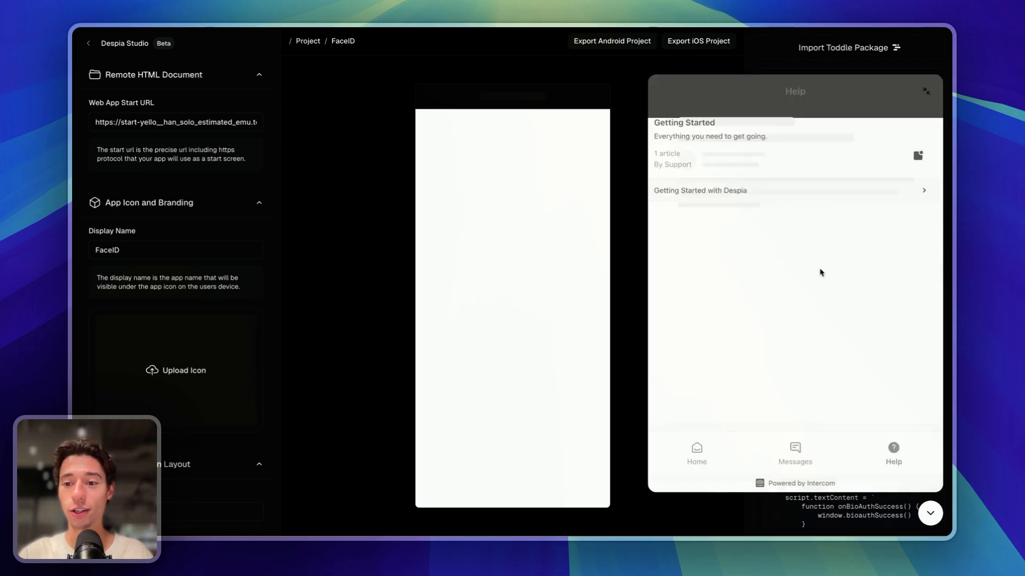
pyautogui.scroll(-20, 811, 277)
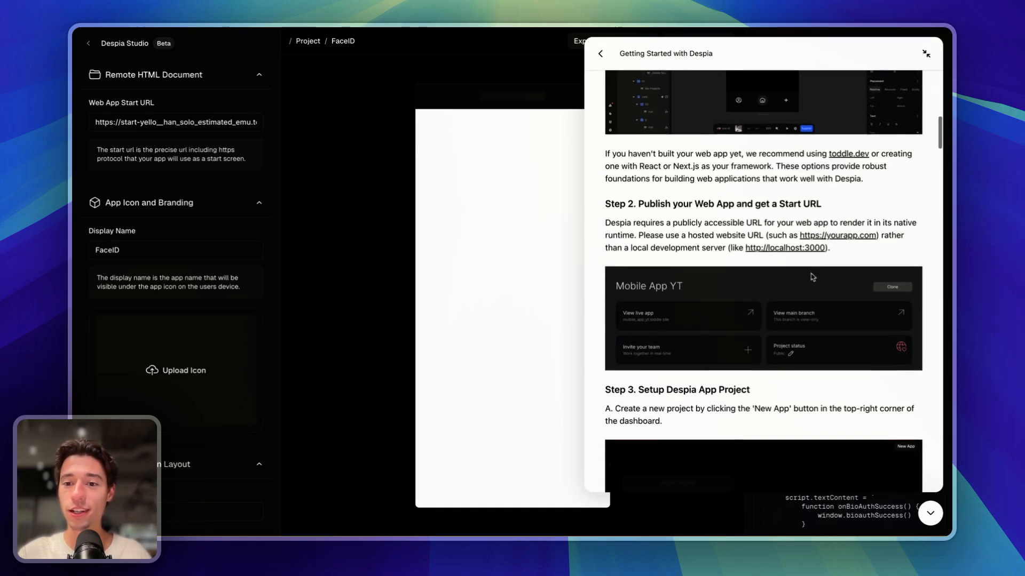
pyautogui.scroll(-20, 811, 277)
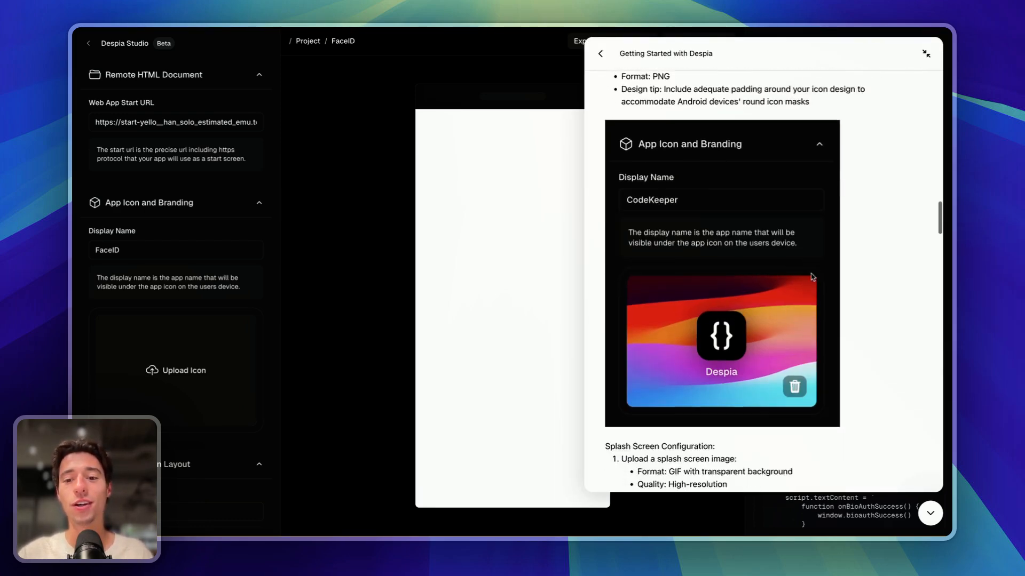
pyautogui.scroll(-10, 812, 277)
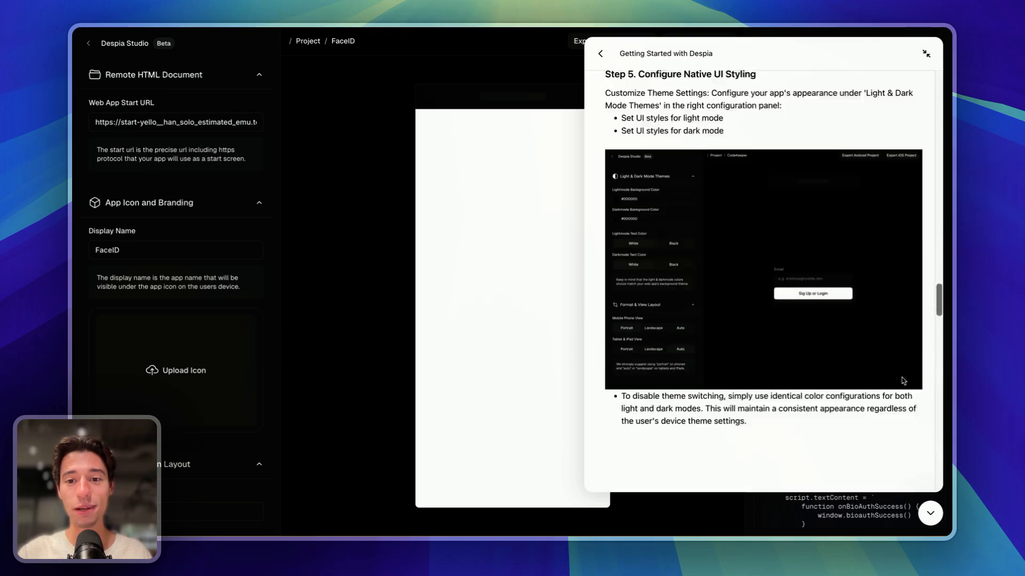
pyautogui.click(938, 515)
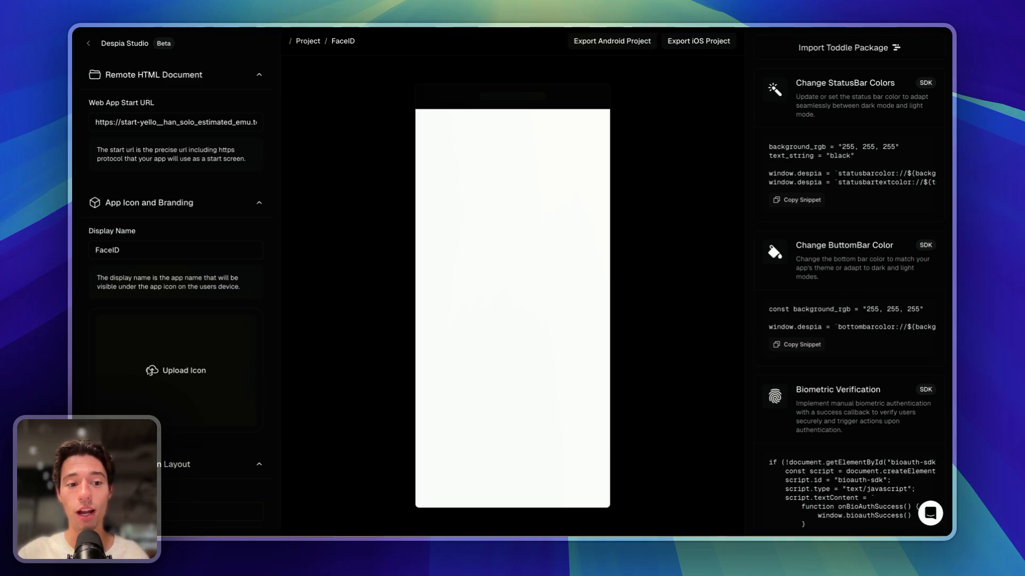
# - Upload the 1024×1024 despia.png from the computer as the FaceID app icon
pyautogui.click(152, 370)
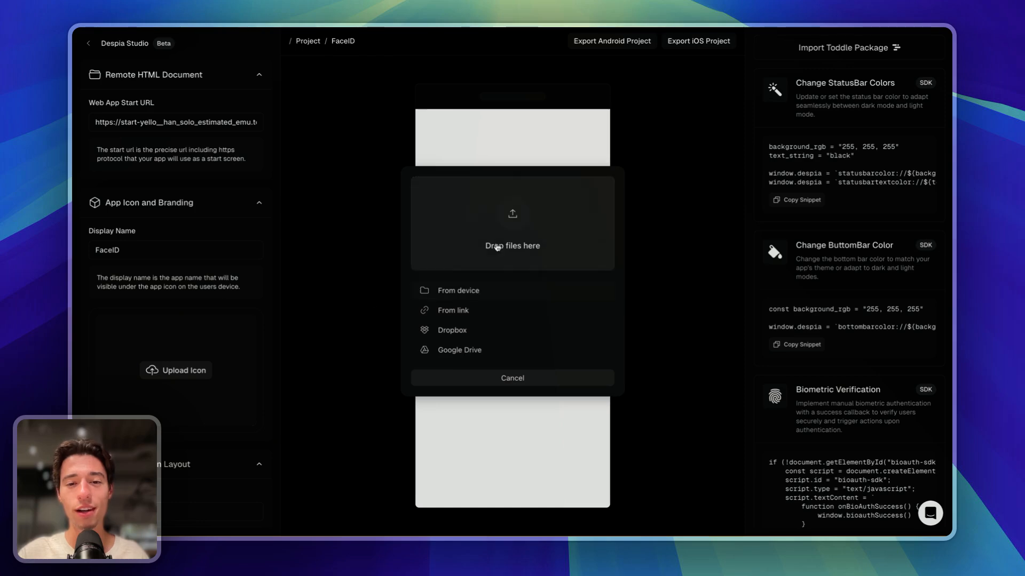
pyautogui.click(510, 225)
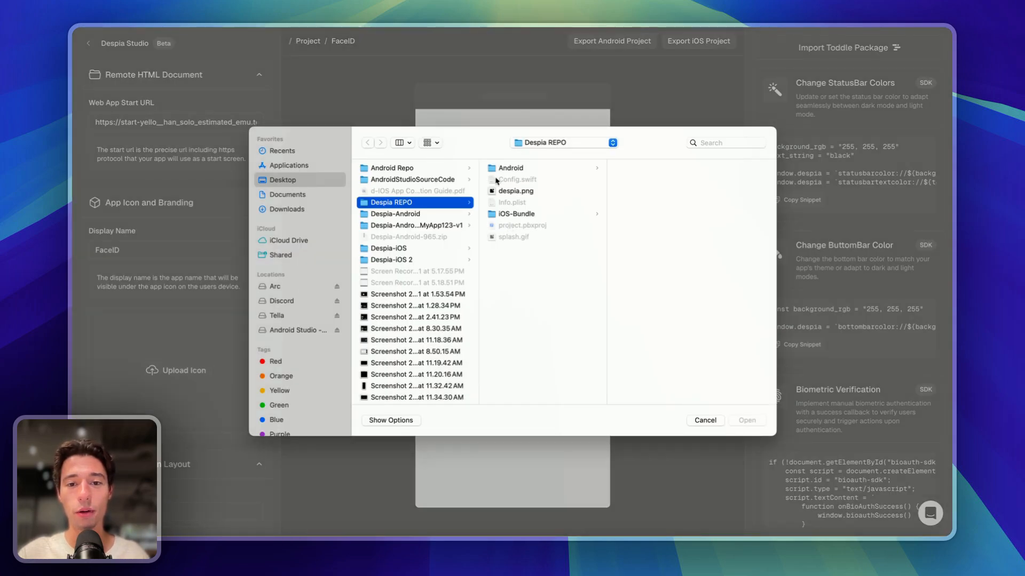
pyautogui.click(511, 193)
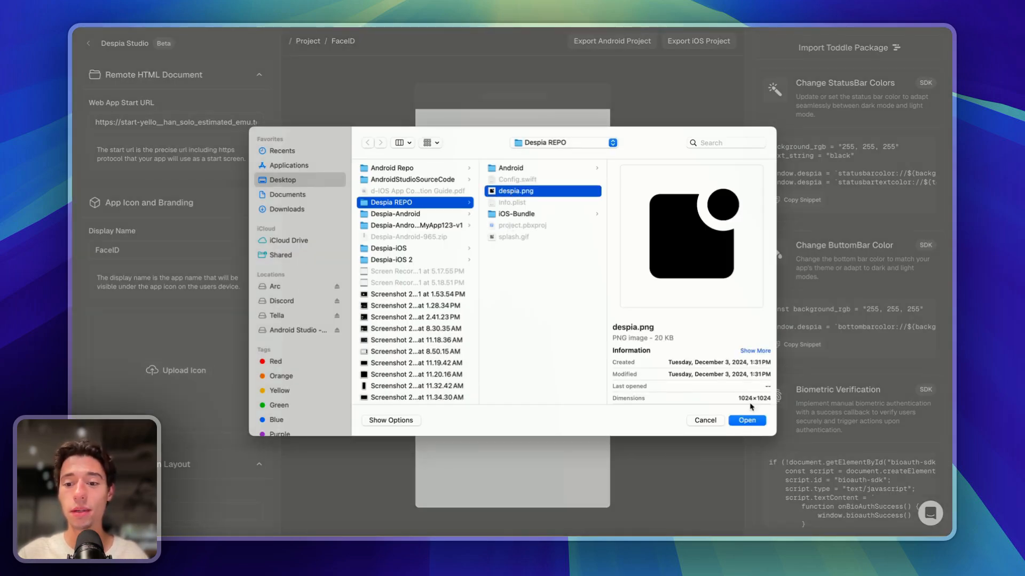
pyautogui.moveTo(738, 398); pyautogui.dragTo(770, 398)
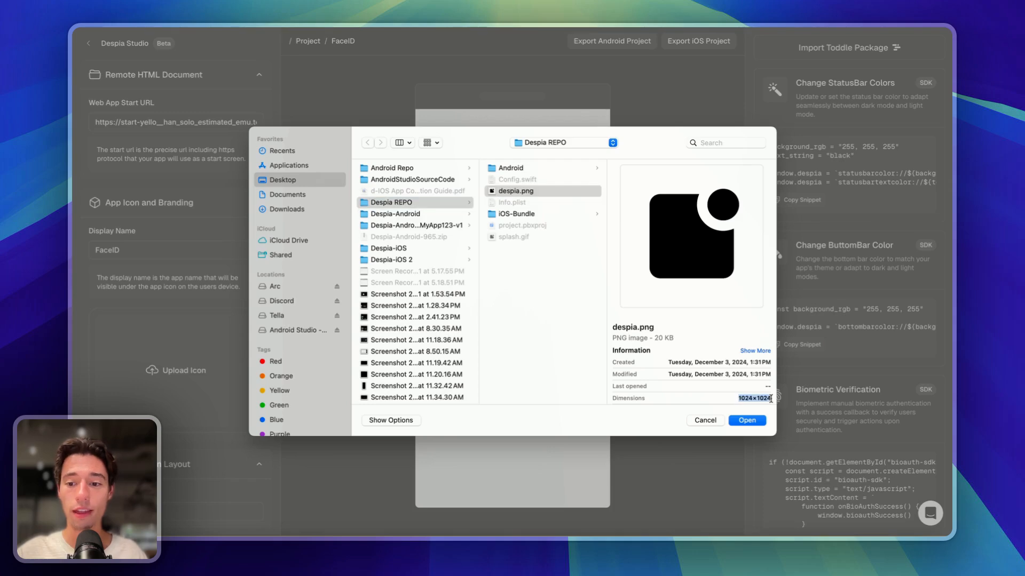
pyautogui.click(745, 421)
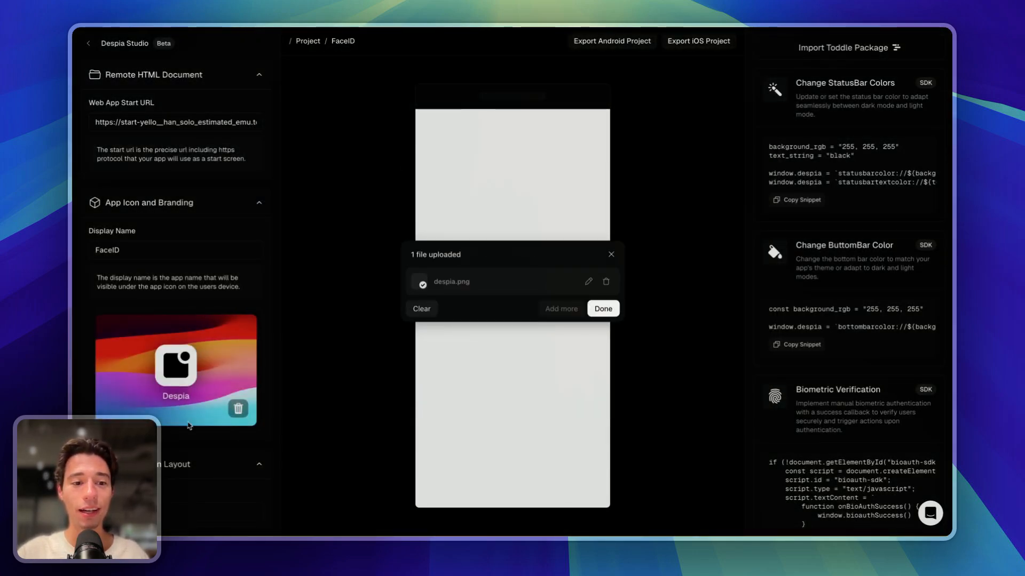
# - Upload splash.gif as the splash screen icon and try other background colours, keeping #ffffff
pyautogui.click(603, 308)
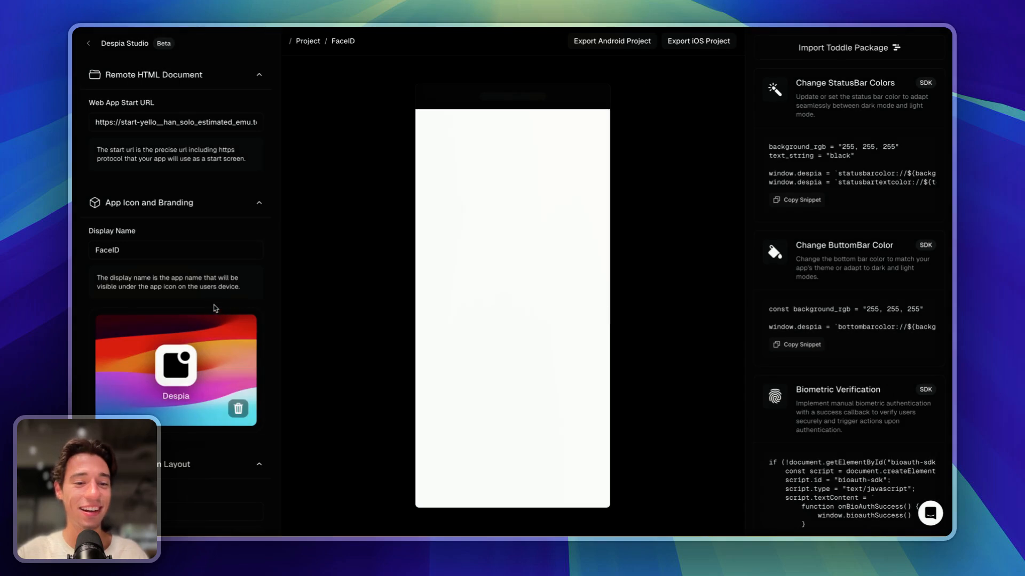
pyautogui.scroll(-3, 214, 308)
pyautogui.scroll(-4, 214, 308)
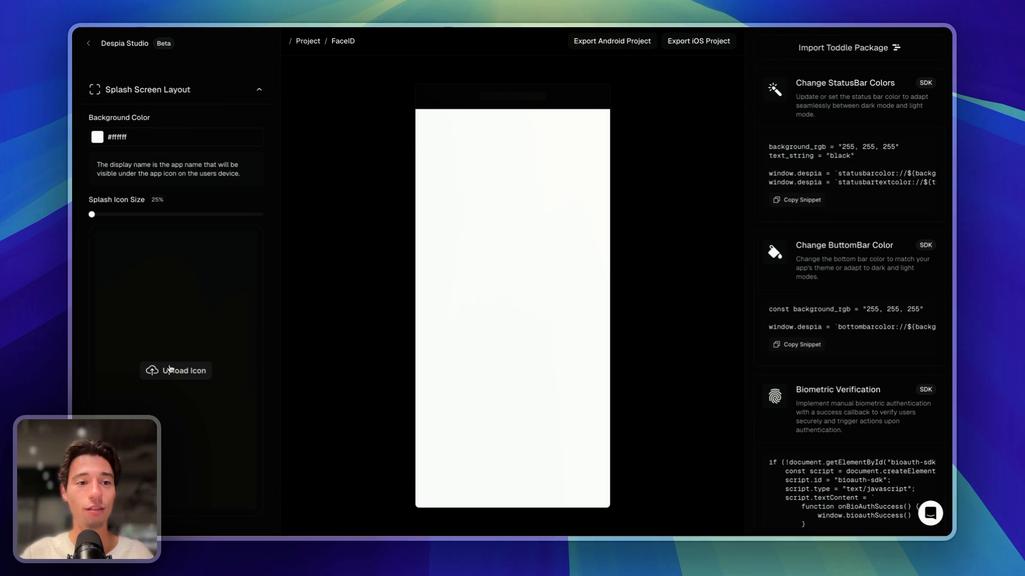
pyautogui.click(169, 369)
pyautogui.click(512, 208)
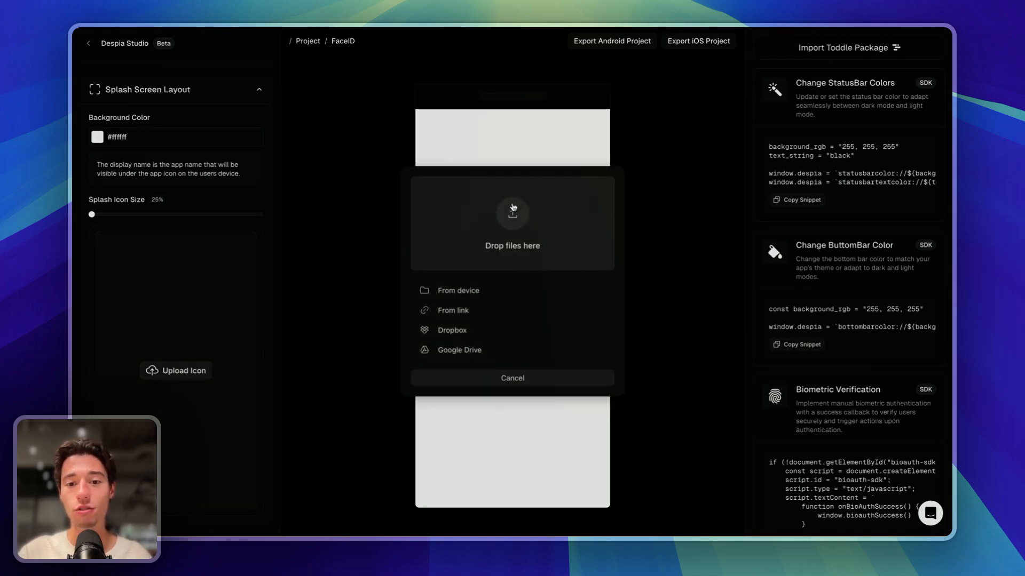
pyautogui.click(514, 236)
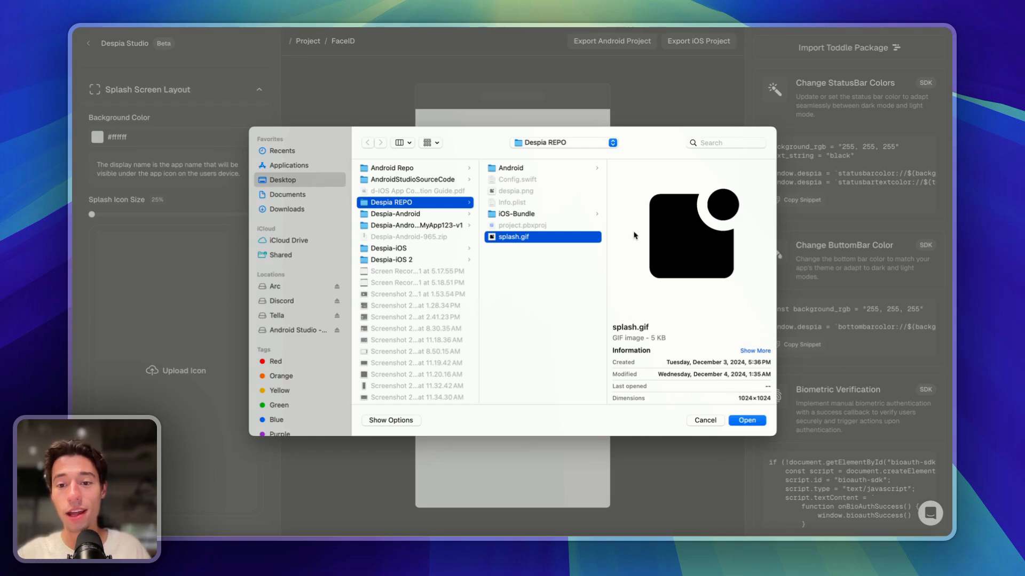
pyautogui.click(746, 420)
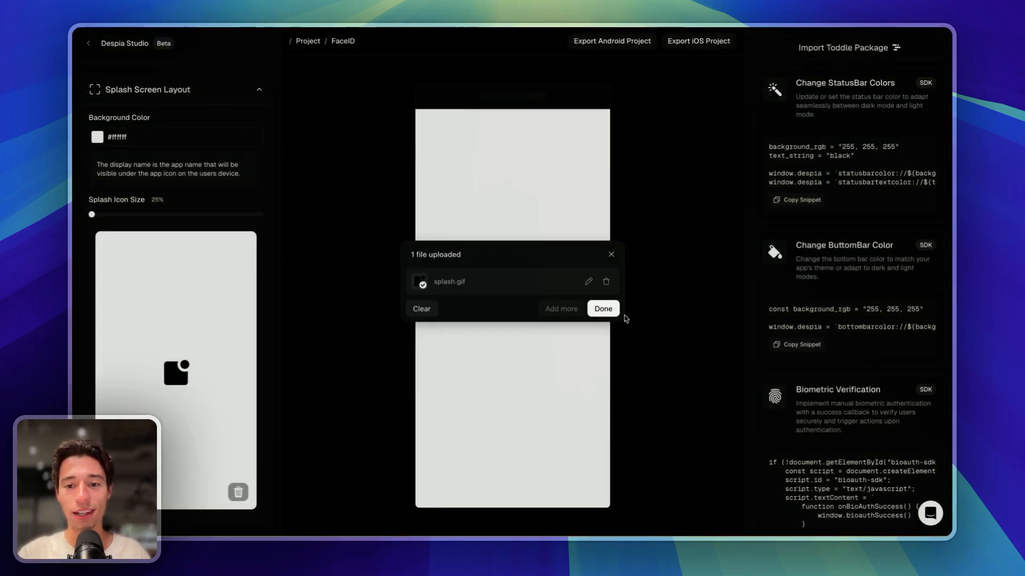
pyautogui.click(603, 309)
pyautogui.click(96, 137)
pyautogui.moveTo(160, 167); pyautogui.dragTo(91, 130)
# - Close the colour chooser and collapse the OneSignal Integration section
pyautogui.click(196, 119)
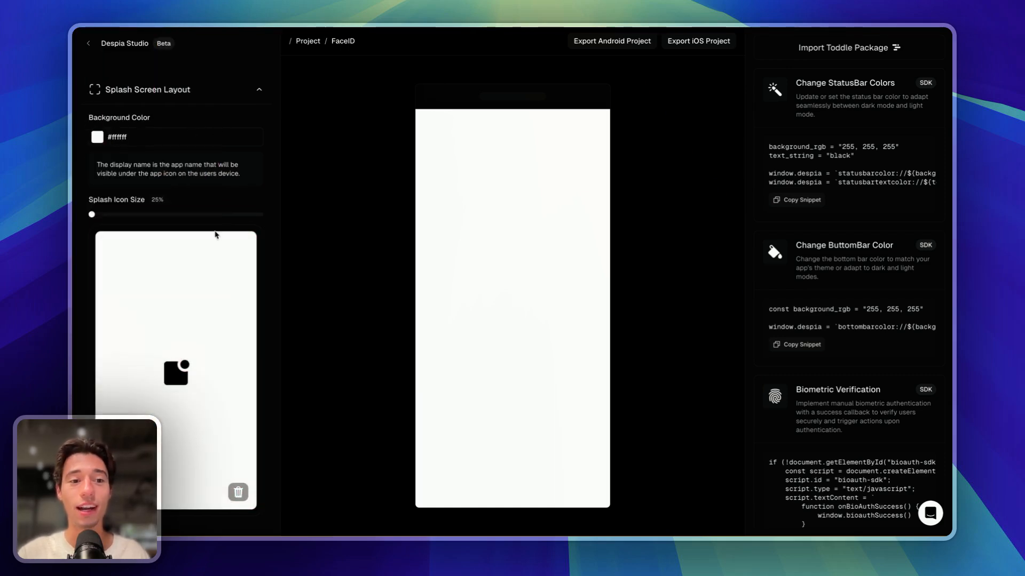
pyautogui.scroll(-8, 175, 280)
pyautogui.scroll(-1, 174, 283)
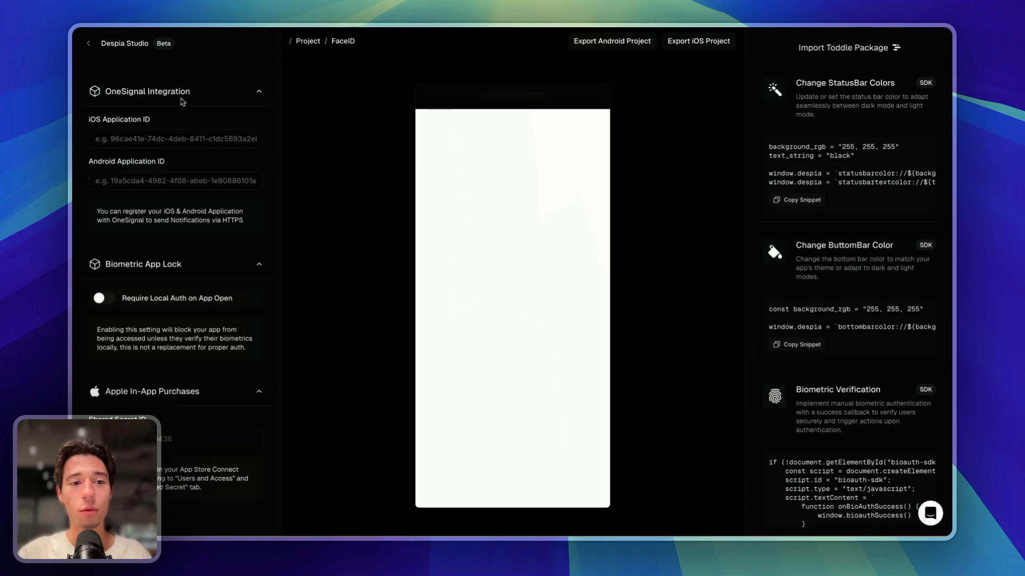
pyautogui.click(258, 91)
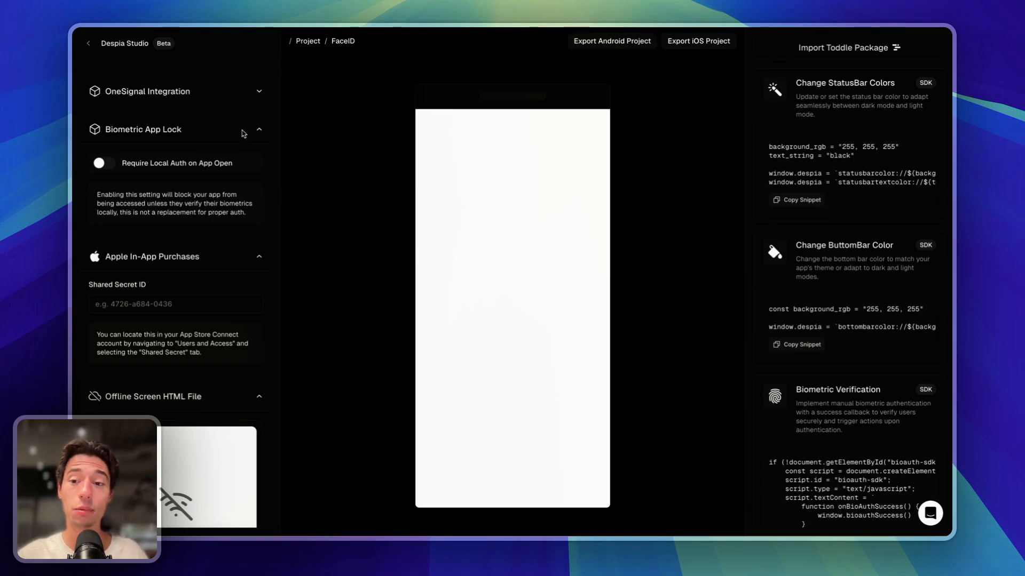
# - Toggle the biometric lock on app open several times, leaving it off
pyautogui.click(106, 164)
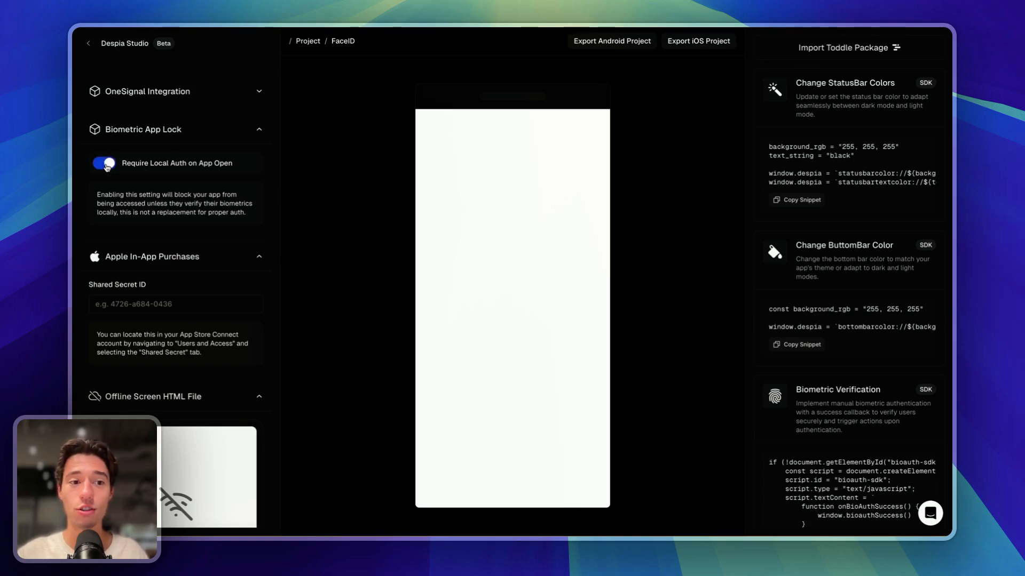
pyautogui.click(109, 166)
pyautogui.click(109, 167)
pyautogui.click(108, 168)
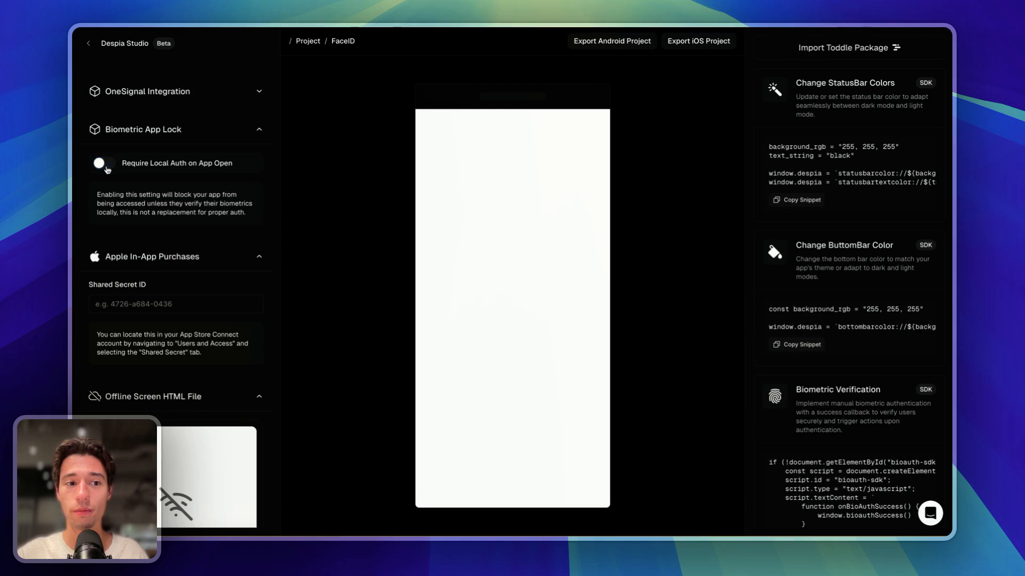
pyautogui.click(107, 169)
pyautogui.click(107, 169)
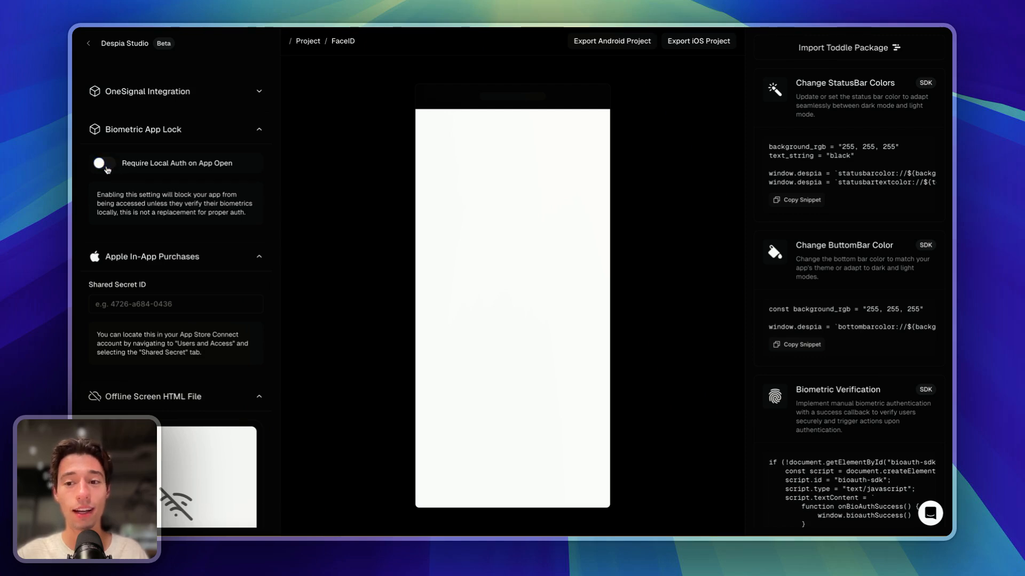
pyautogui.click(107, 169)
pyautogui.click(107, 169)
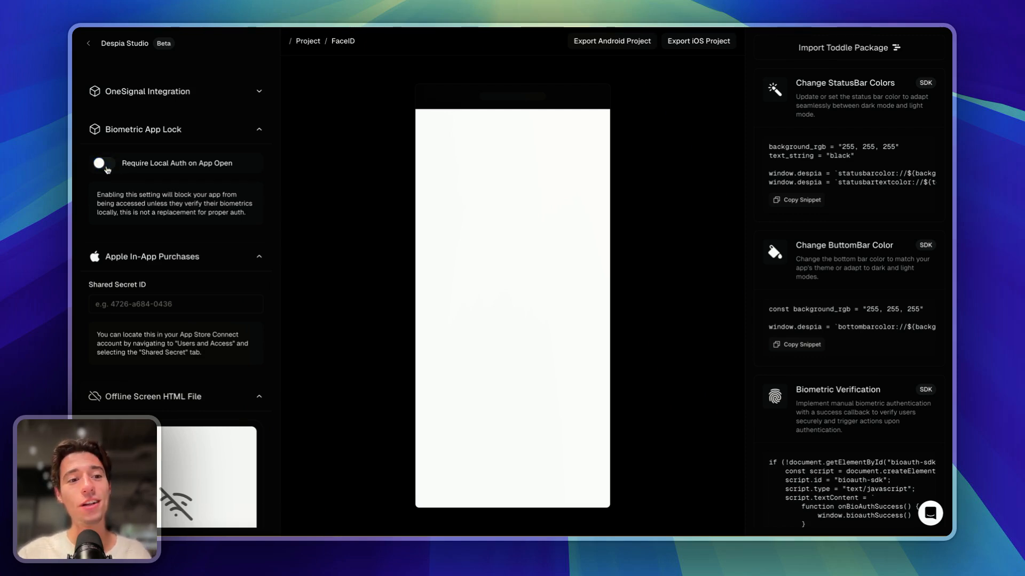
# - Collapse the Biometric App Lock and Apple In-App Purchases sections
pyautogui.click(182, 139)
pyautogui.scroll(-1, 173, 143)
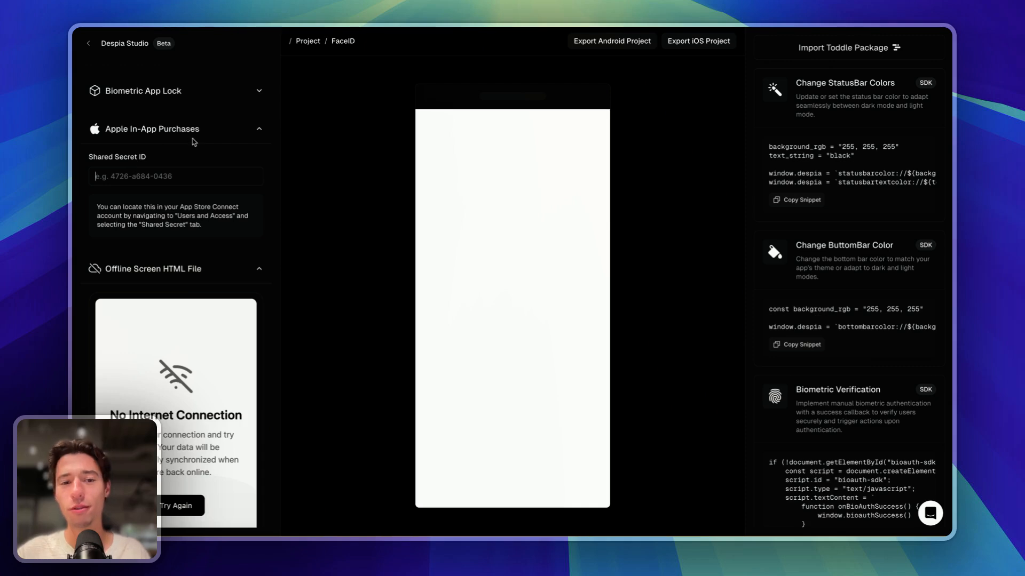
pyautogui.click(207, 142)
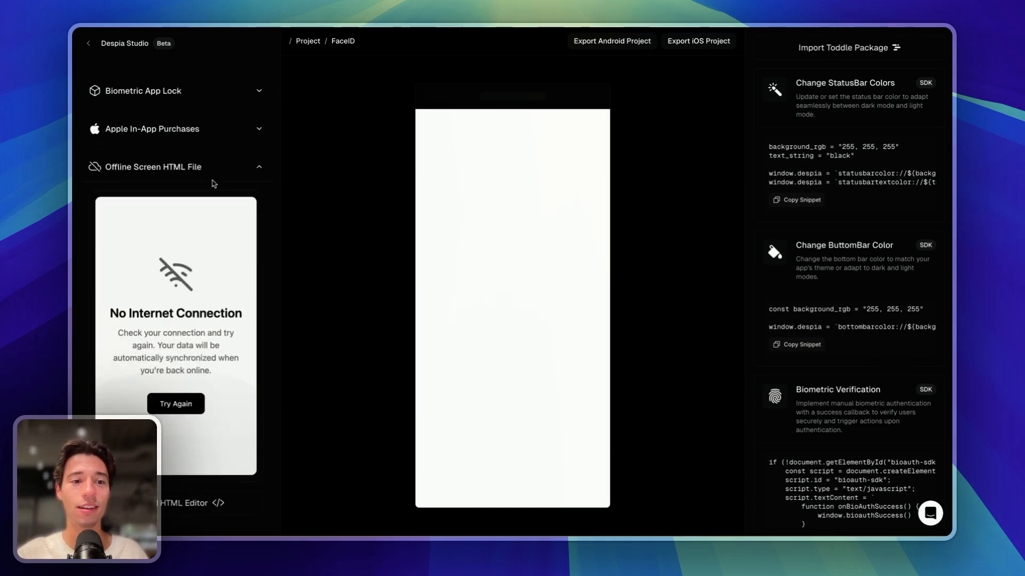
pyautogui.scroll(-3, 177, 160)
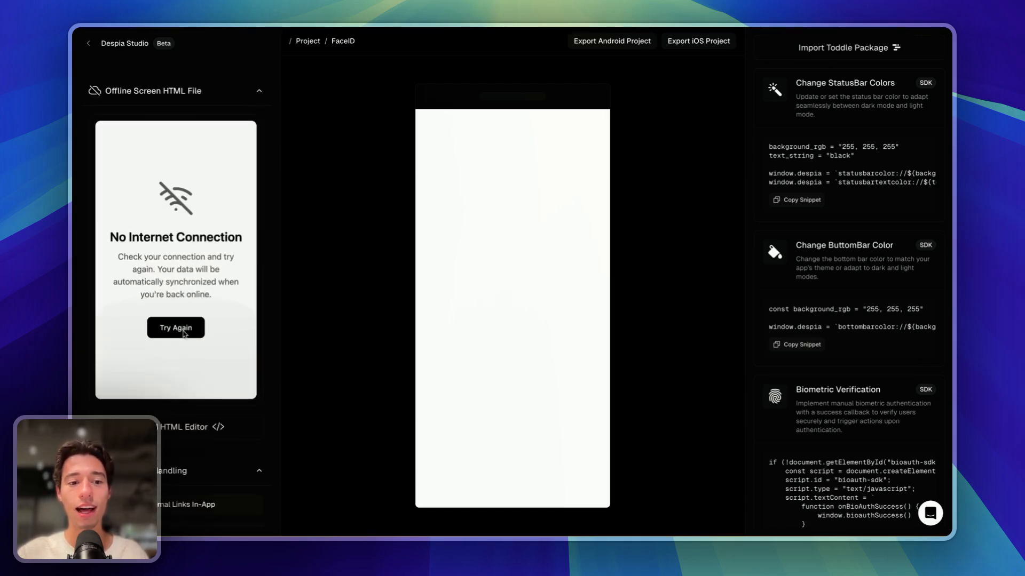
# - Collapse the Offline Screen HTML File and In-App Link Handling sections
pyautogui.click(259, 94)
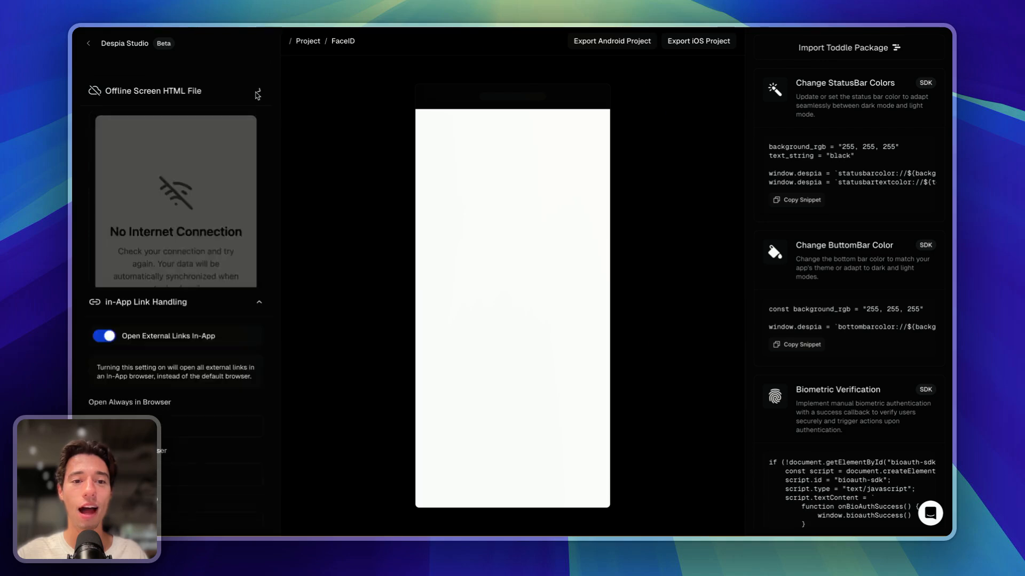
pyautogui.click(258, 93)
pyautogui.click(256, 97)
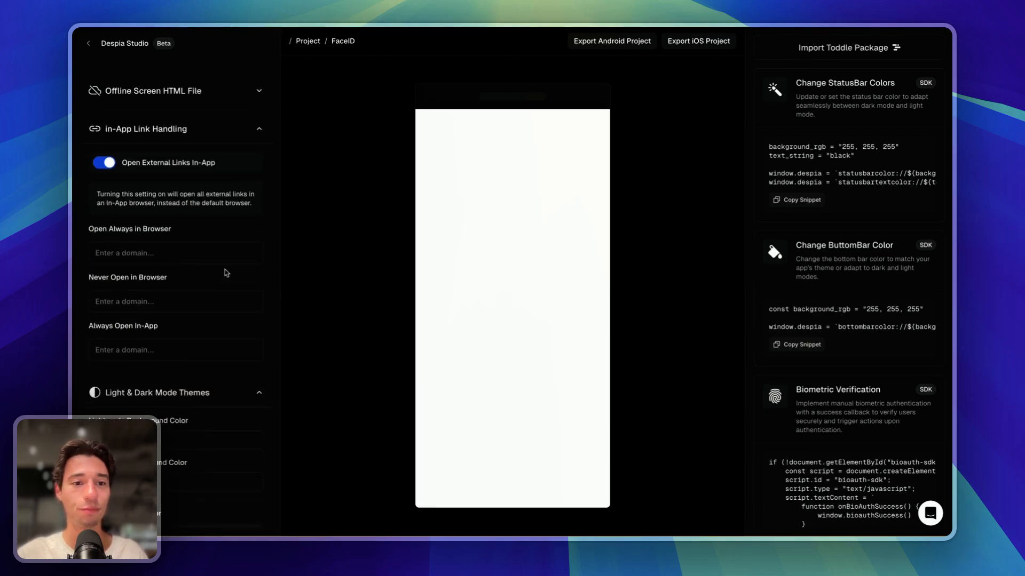
pyautogui.scroll(-1, 226, 271)
pyautogui.scroll(1, 225, 266)
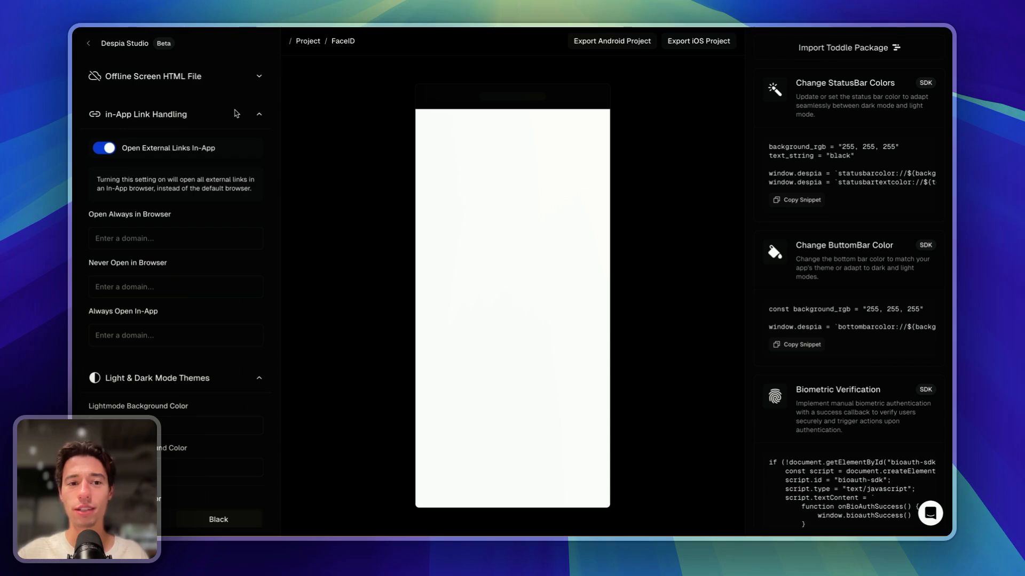
pyautogui.click(247, 125)
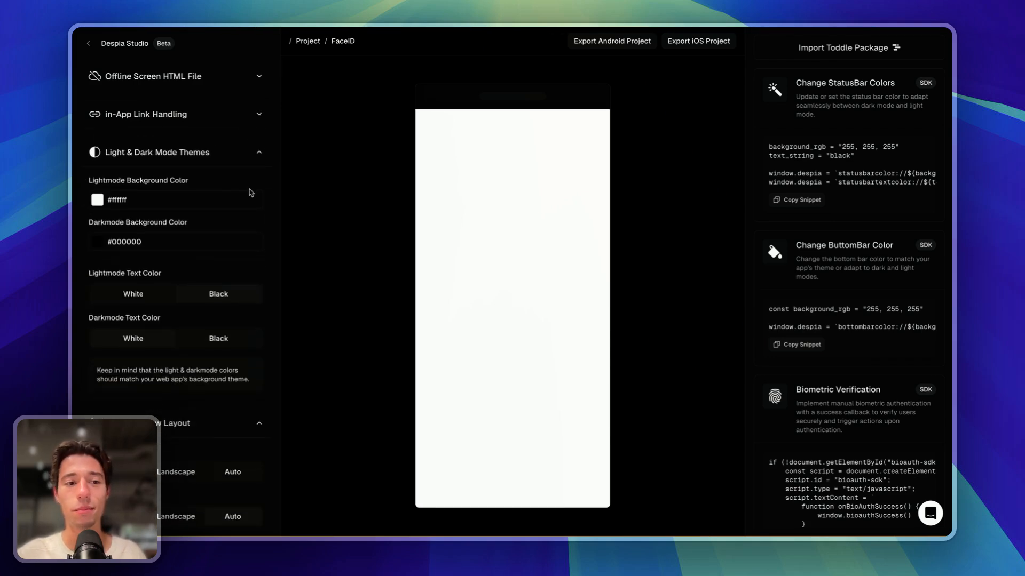
pyautogui.scroll(-1, 249, 189)
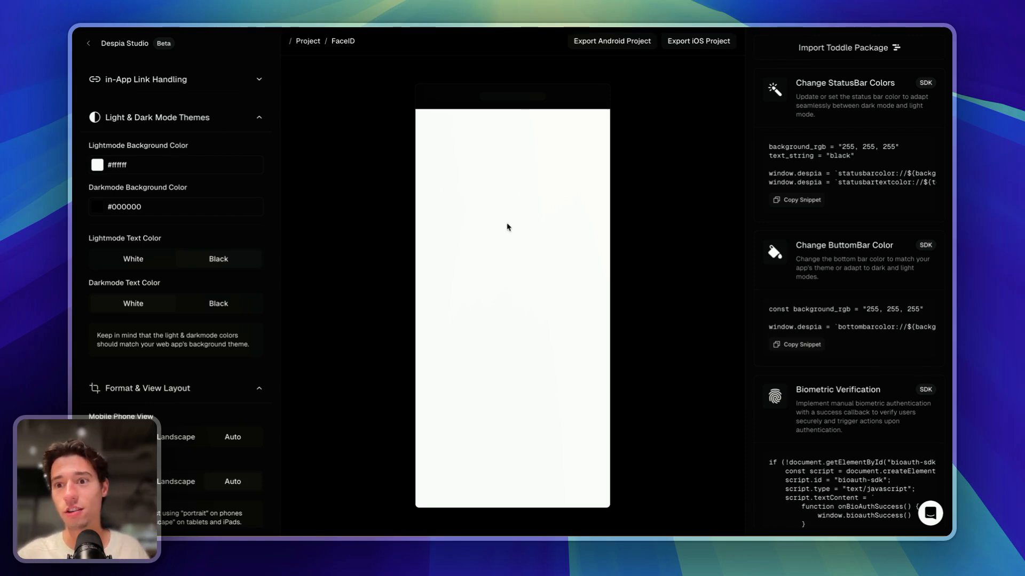
# - Set the dark-mode background to #ffffff by sampling the white preview, and dark-mode text to black
pyautogui.click(95, 208)
pyautogui.click(113, 328)
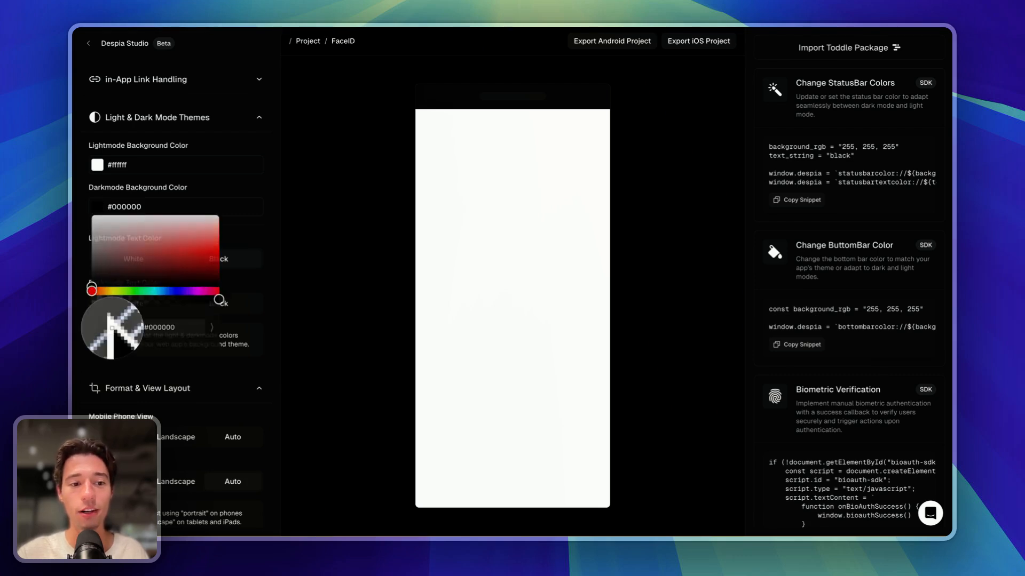
pyautogui.click(521, 168)
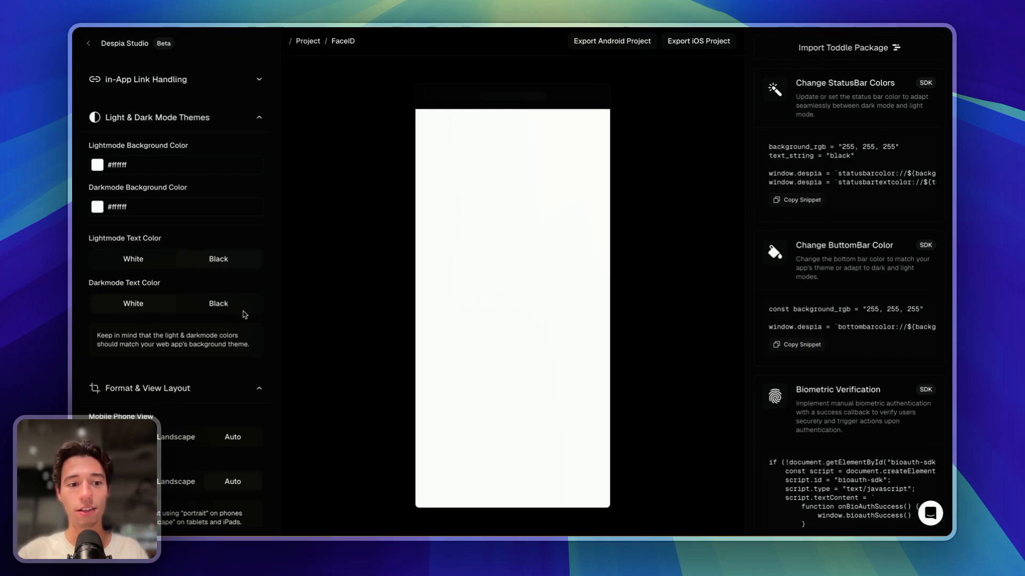
pyautogui.click(227, 307)
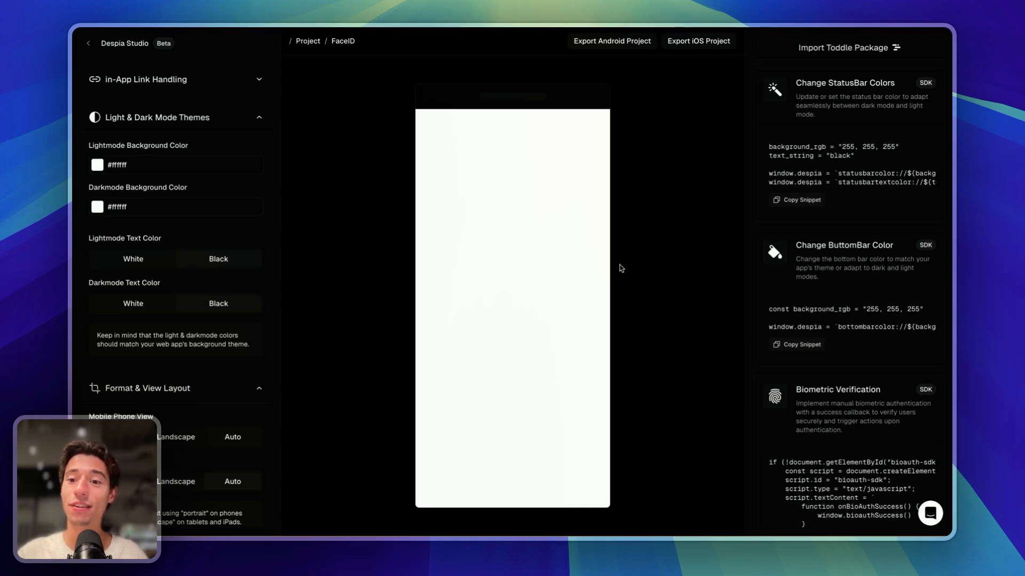
# - Collapse Light & Dark Mode Themes to reveal Format & View Layout and Force Prevent Sleep
pyautogui.scroll(-3, 210, 356)
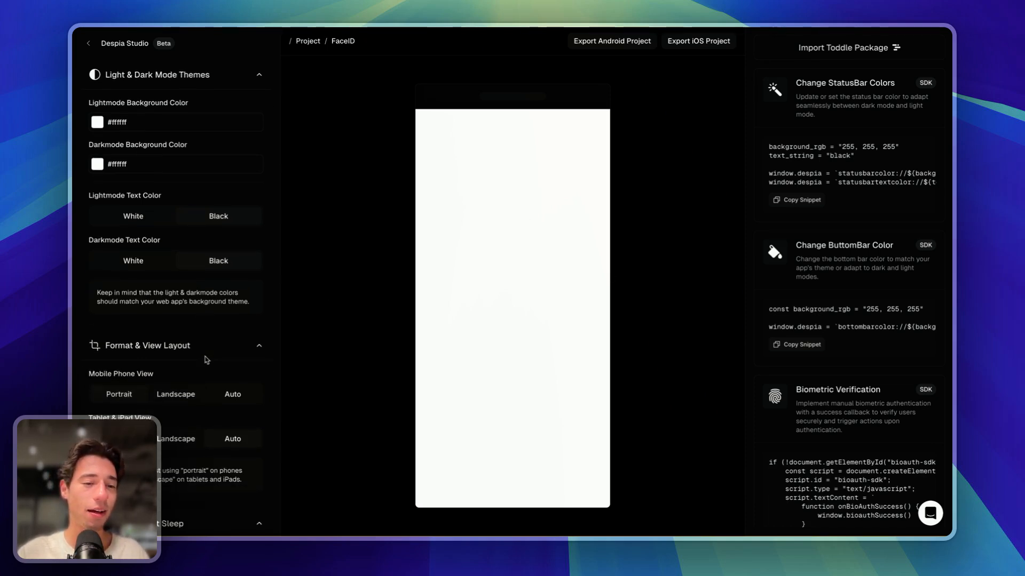
pyautogui.scroll(5, 221, 112)
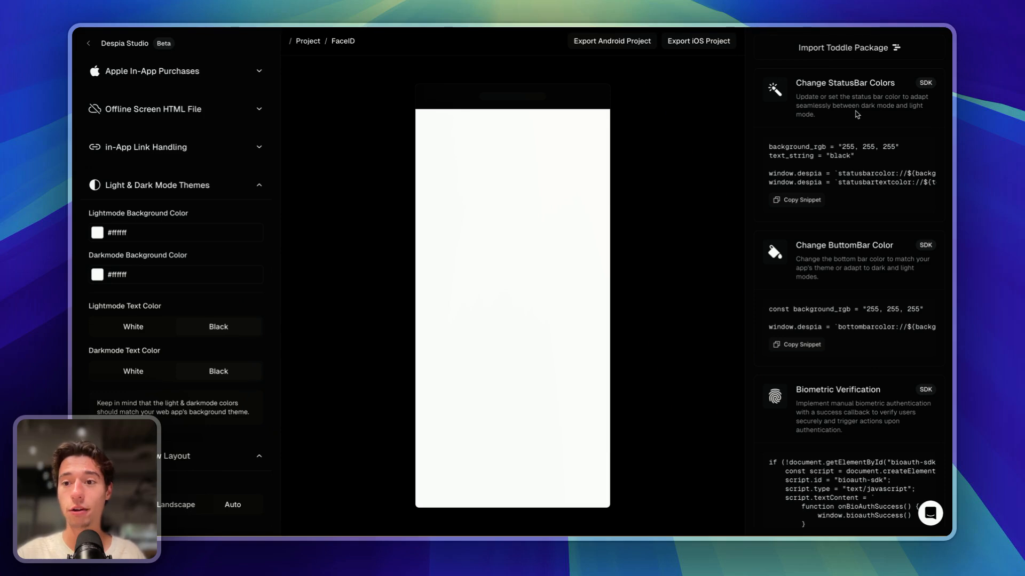
pyautogui.tripleClick(846, 87)
pyautogui.click(840, 106)
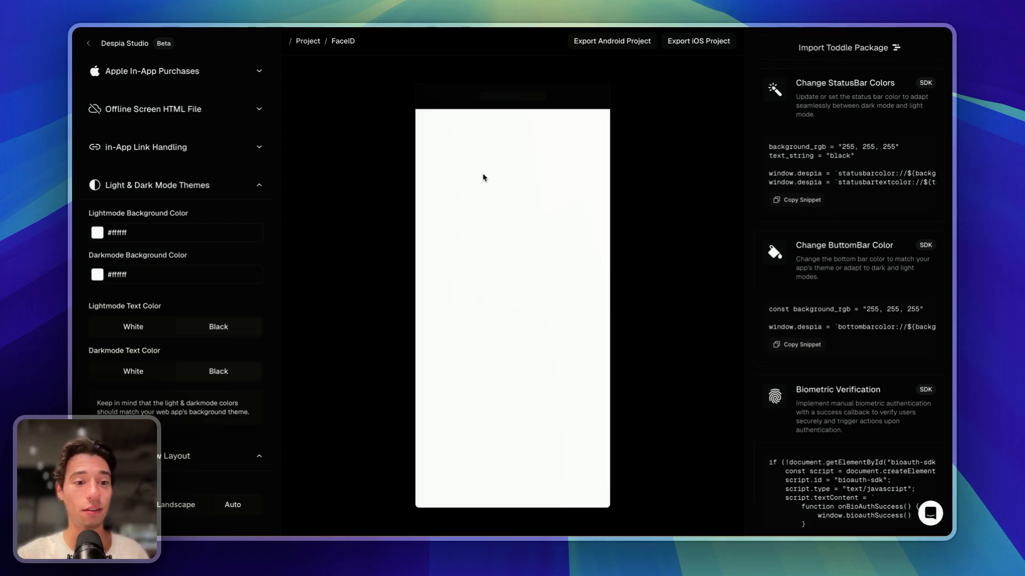
pyautogui.click(259, 188)
pyautogui.scroll(-2, 213, 255)
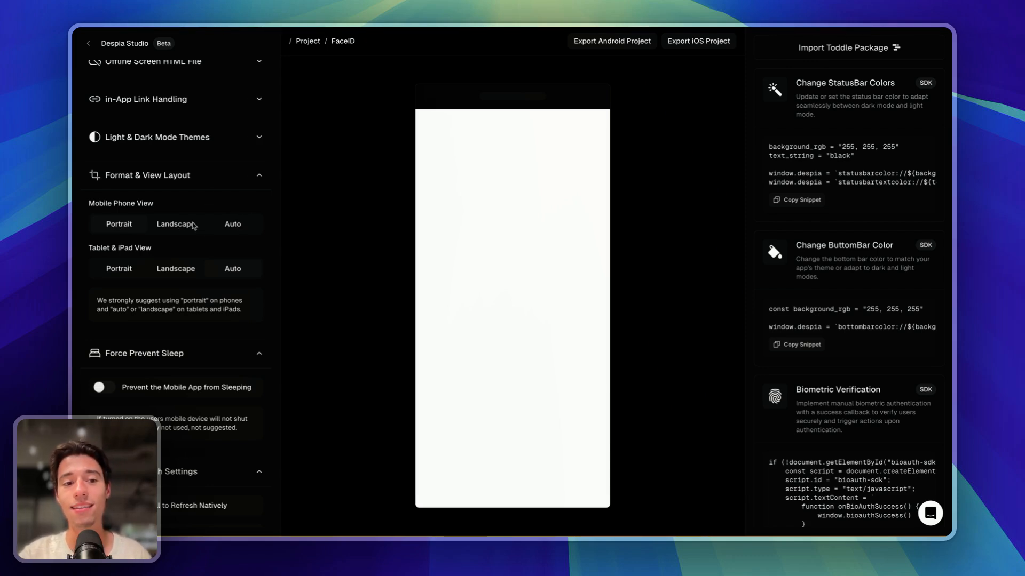
pyautogui.scroll(-2, 241, 251)
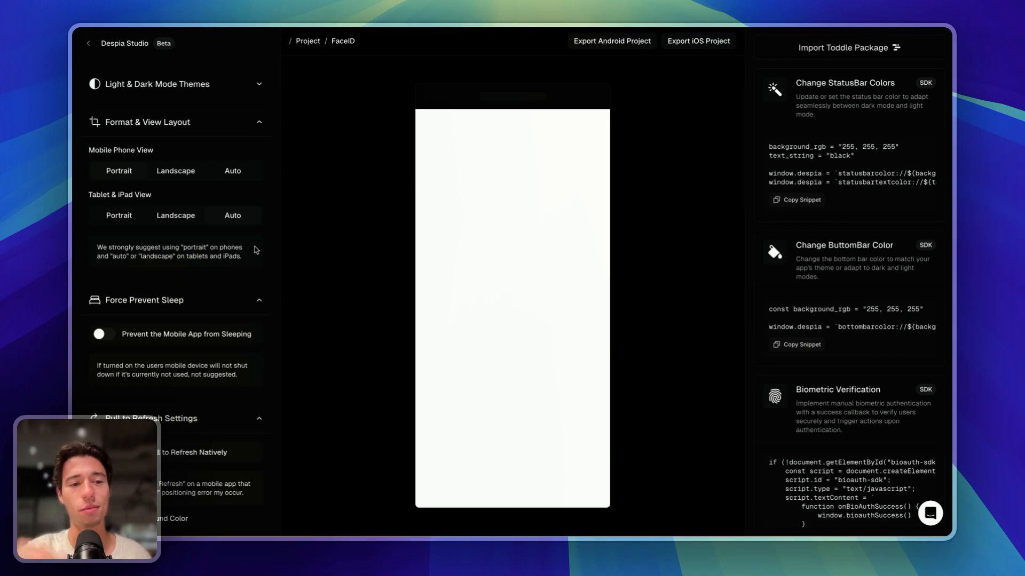
pyautogui.click(259, 124)
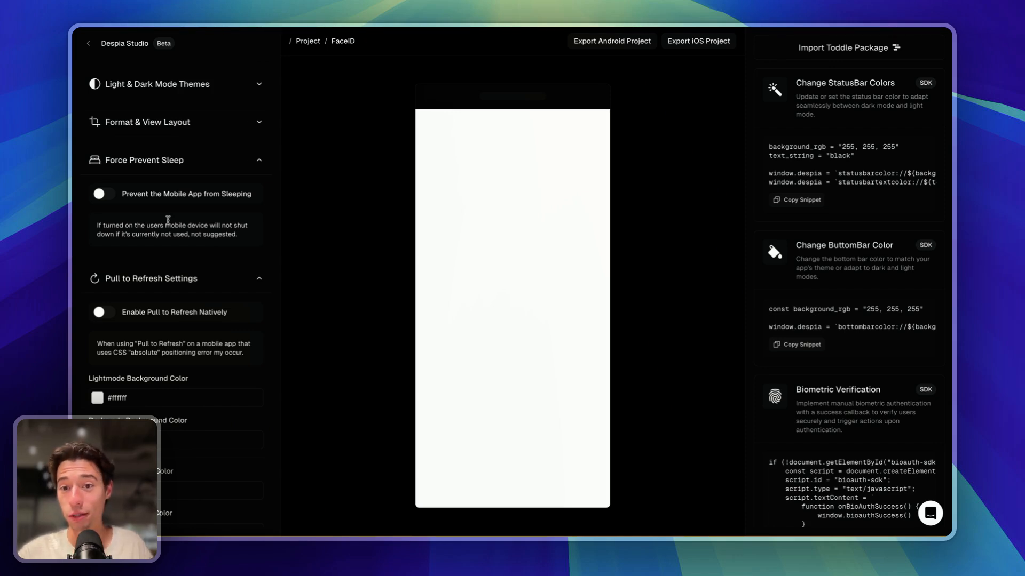
# - Collapse Force Prevent Sleep and leave native pull to refresh switched off
pyautogui.scroll(-2, 167, 220)
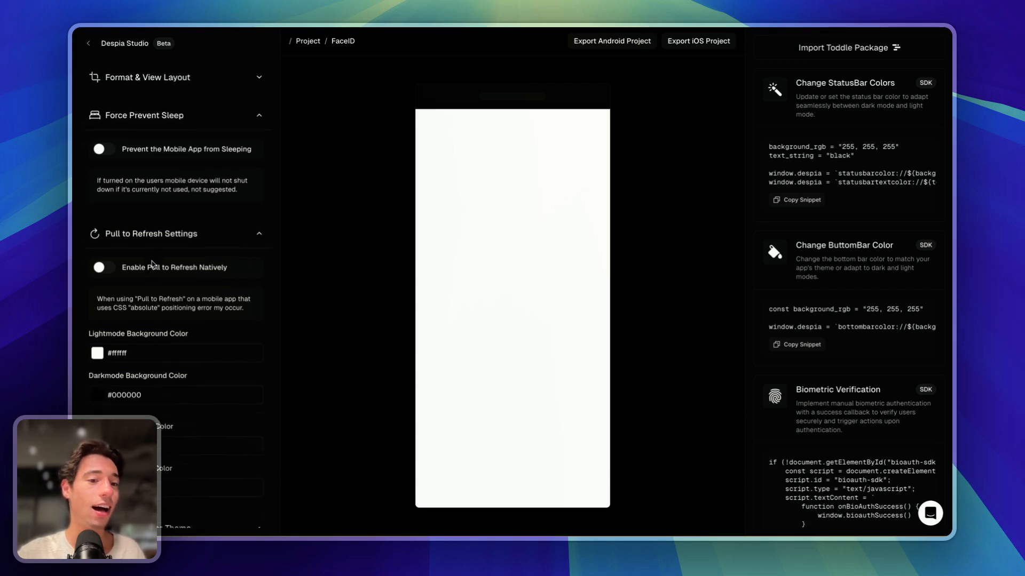
pyautogui.click(259, 110)
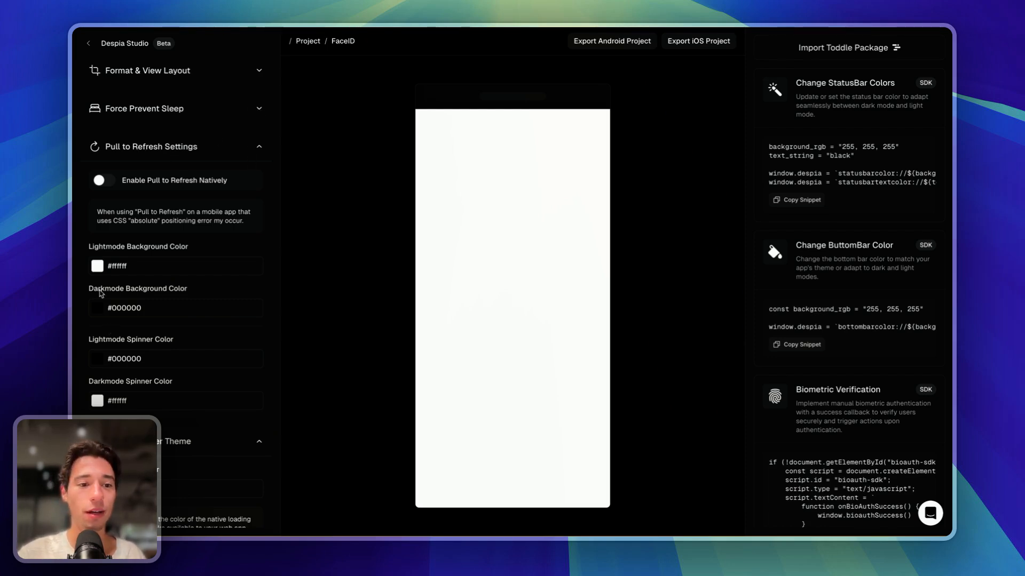
pyautogui.click(99, 186)
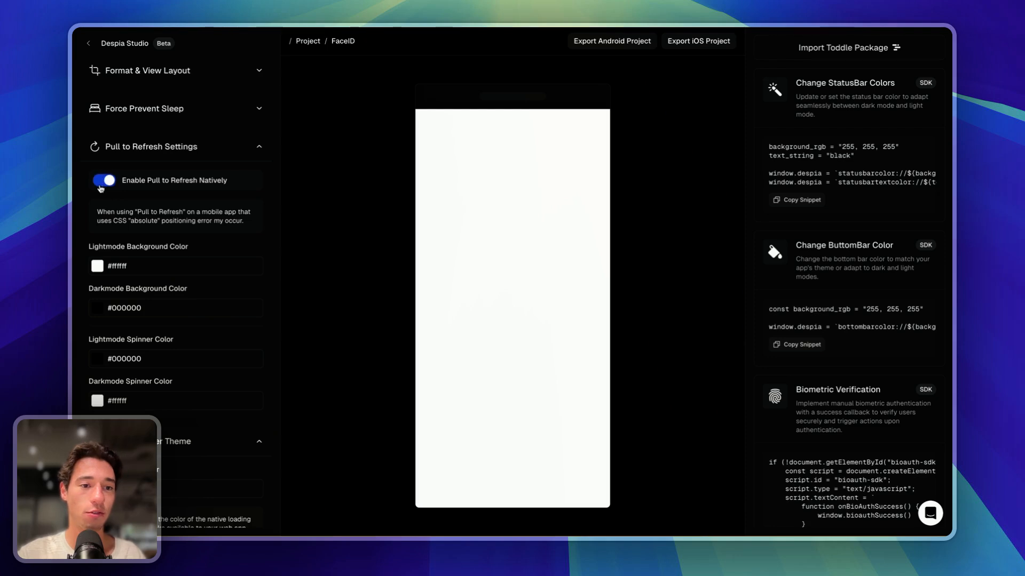
pyautogui.click(99, 186)
pyautogui.click(100, 186)
pyautogui.click(99, 186)
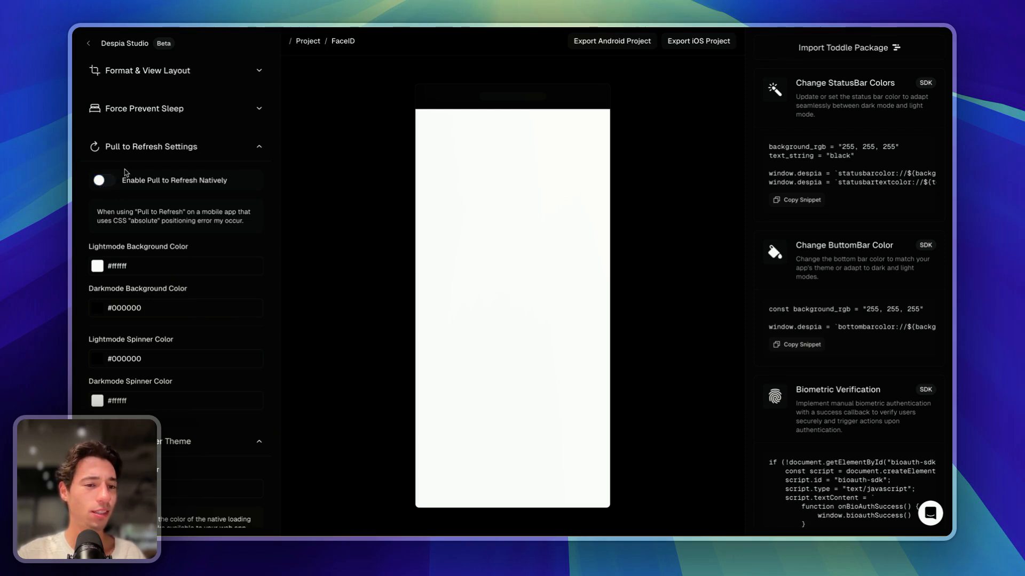
pyautogui.click(107, 184)
pyautogui.click(108, 184)
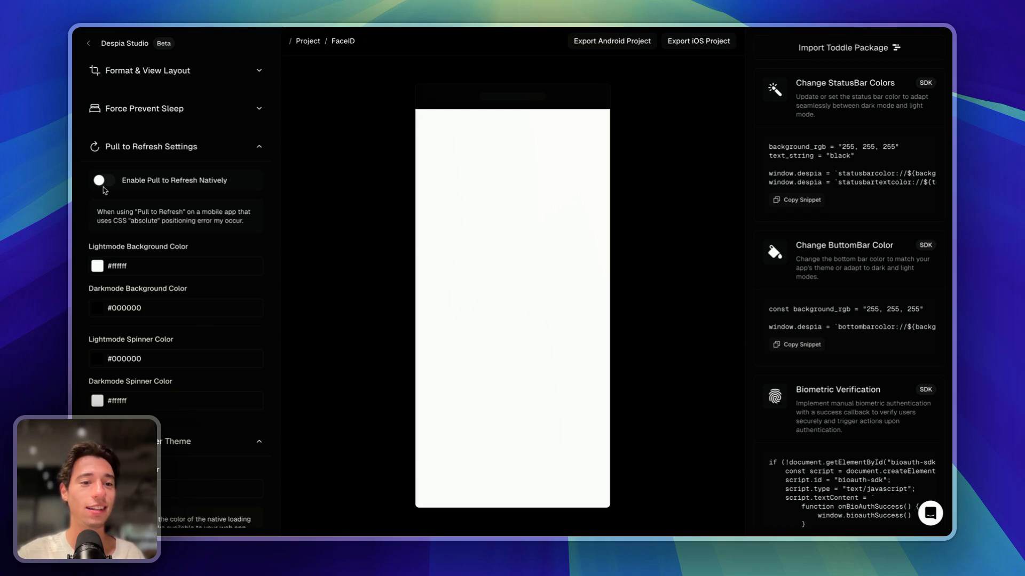
pyautogui.click(105, 183)
pyautogui.click(106, 183)
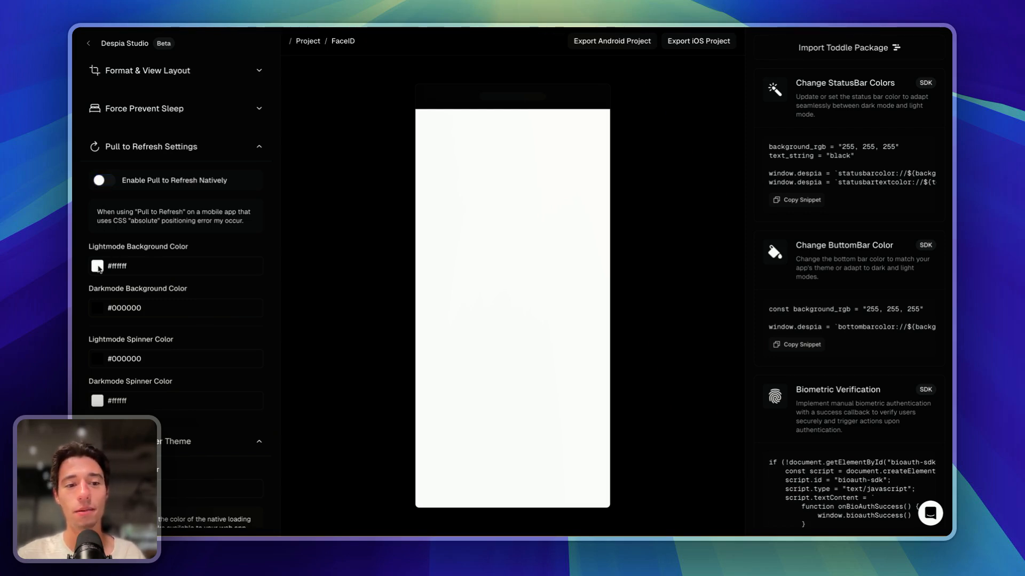
# - Eyedrop white (#ffffff) from the phone preview as the dark-mode pull-to-refresh background colour
pyautogui.click(98, 307)
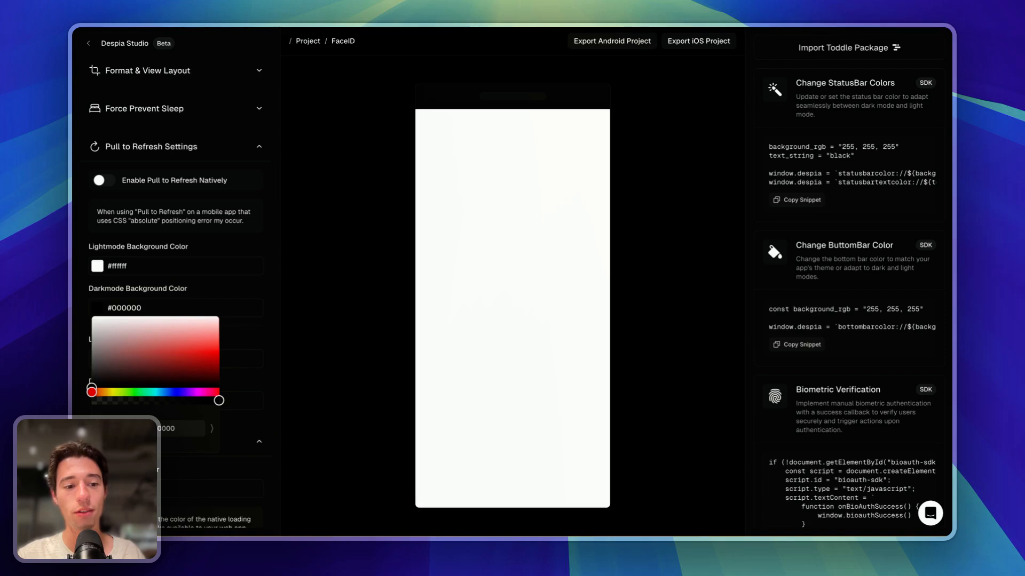
pyautogui.click(115, 419)
pyautogui.click(491, 151)
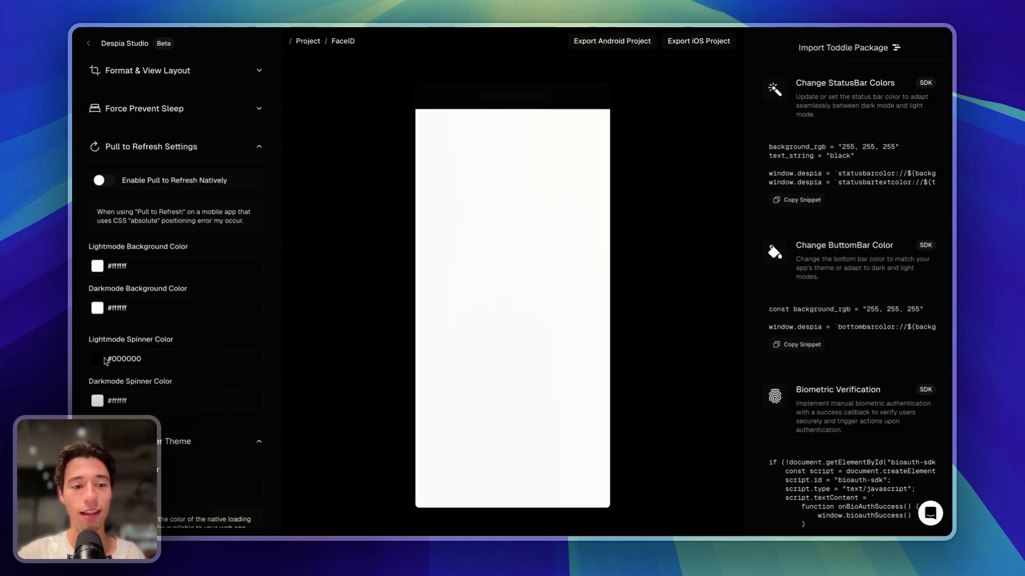
# - Set the dark-mode pull-to-refresh spinner colour to #000000
pyautogui.click(100, 398)
pyautogui.moveTo(115, 432); pyautogui.dragTo(76, 469)
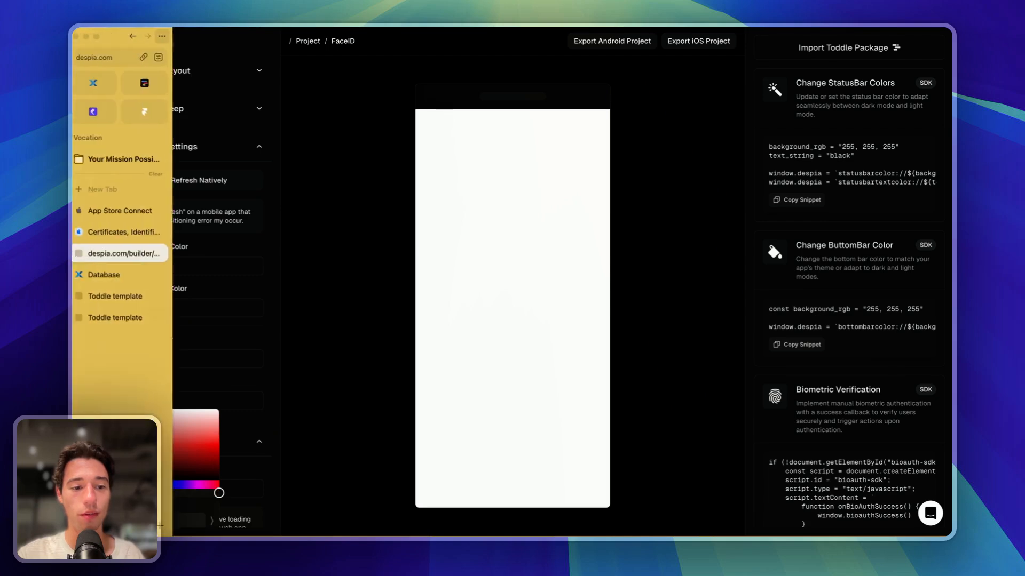
pyautogui.click(78, 463)
pyautogui.click(98, 401)
pyautogui.moveTo(114, 435); pyautogui.dragTo(79, 476)
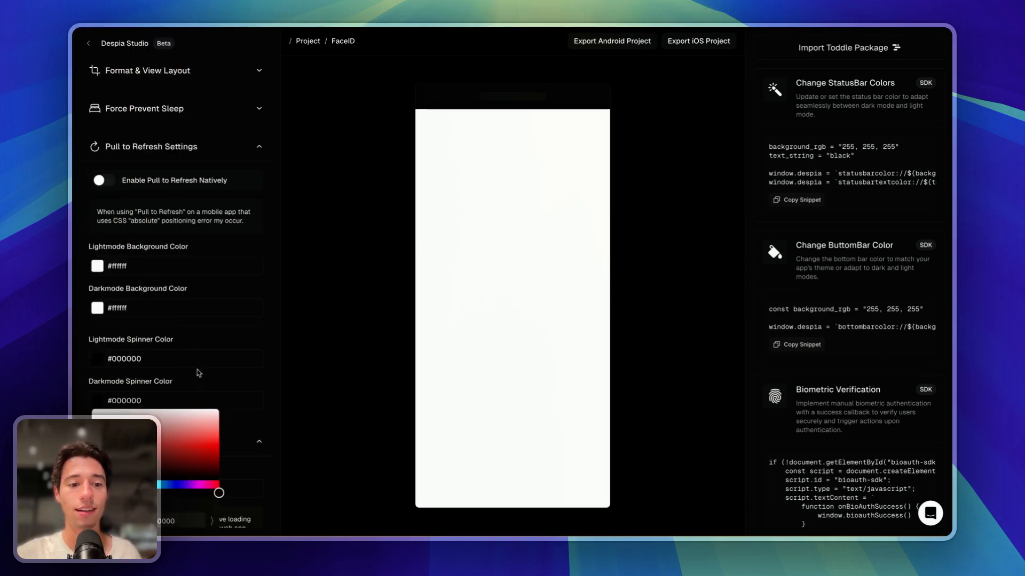
pyautogui.click(280, 350)
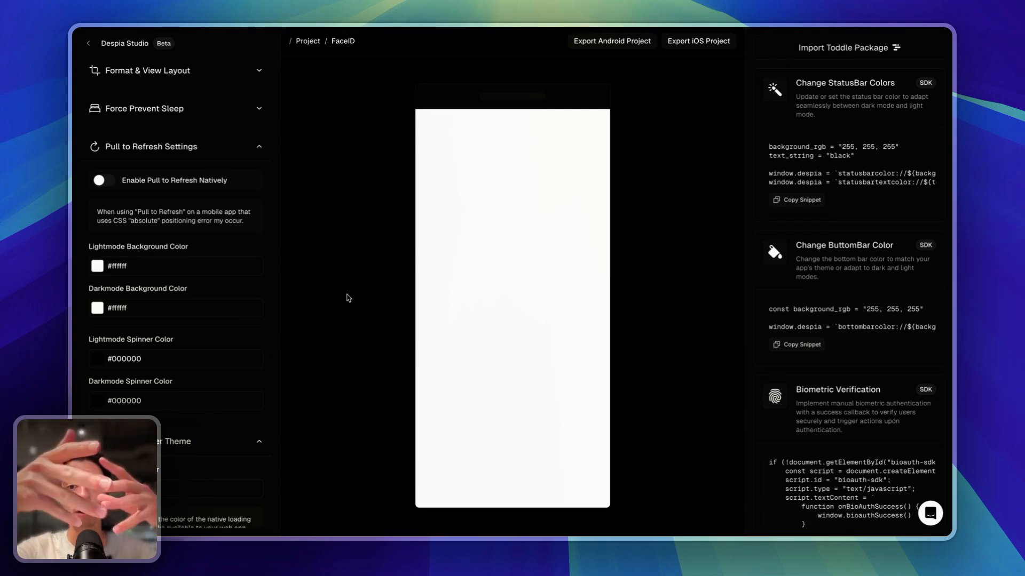
pyautogui.scroll(-2, 227, 395)
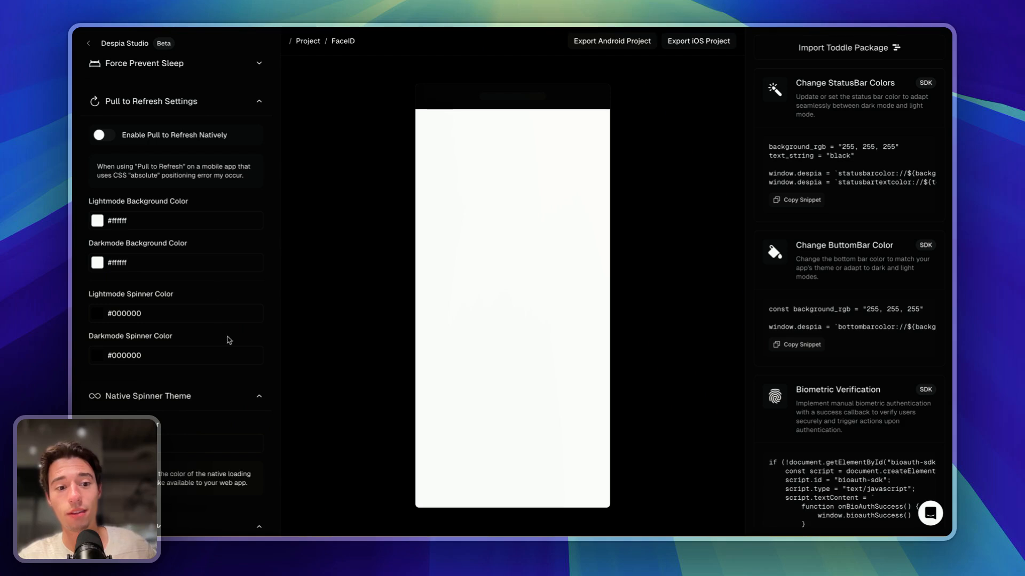
pyautogui.scroll(-6, 195, 387)
# - Change the native spinner colour from #7a7a7a to pure black #000000
pyautogui.click(97, 310)
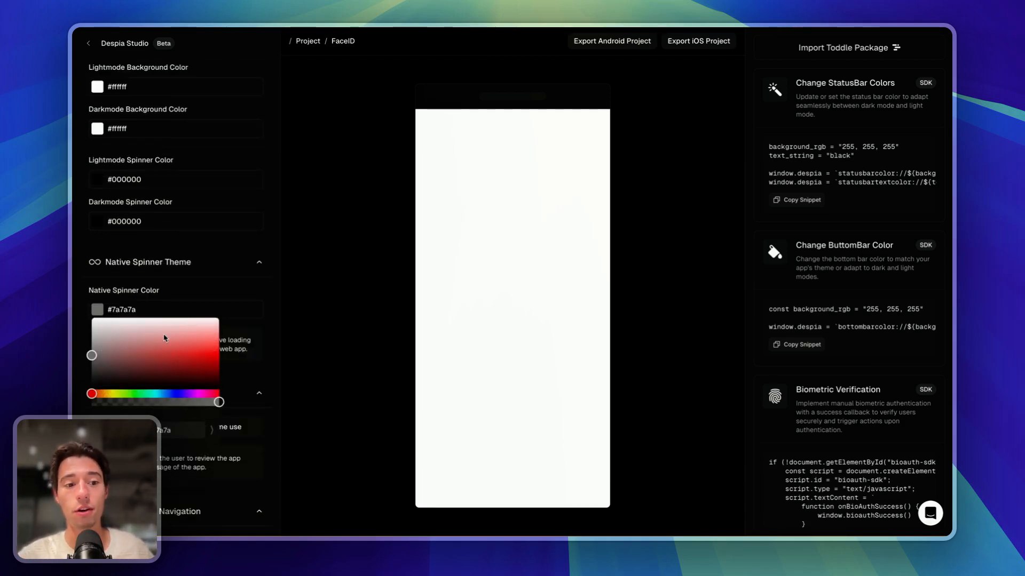
pyautogui.click(154, 167)
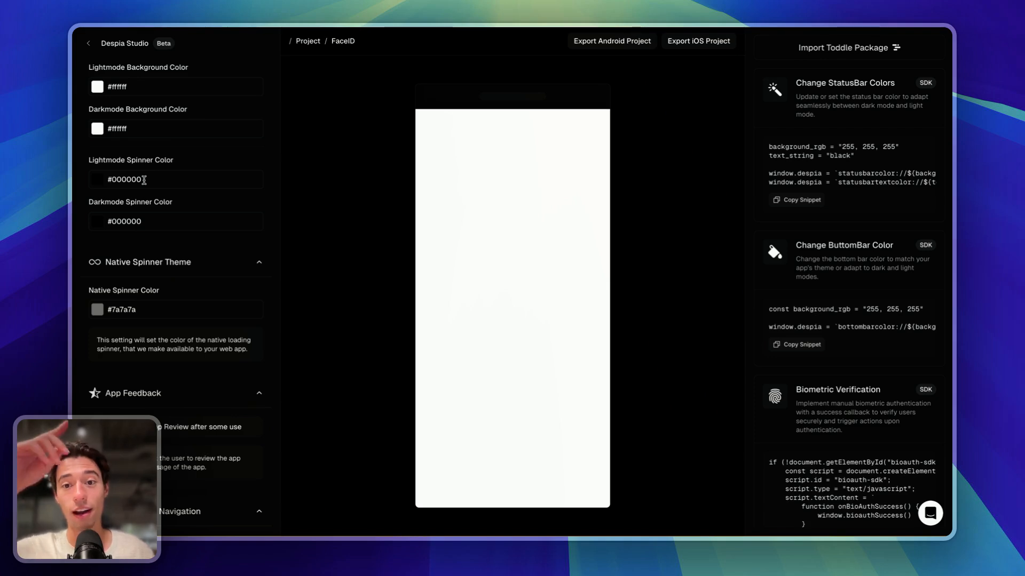
pyautogui.click(98, 310)
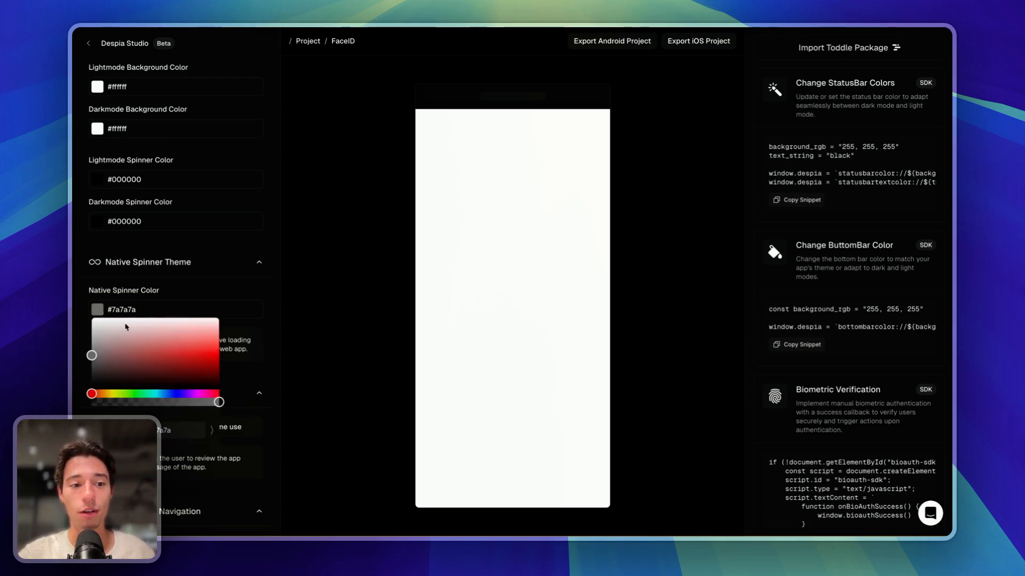
pyautogui.moveTo(125, 327); pyautogui.dragTo(79, 410)
pyautogui.click(230, 325)
# - Toggle Prevent Screen Zooming off and back on, leaving it enabled
pyautogui.scroll(-2, 254, 300)
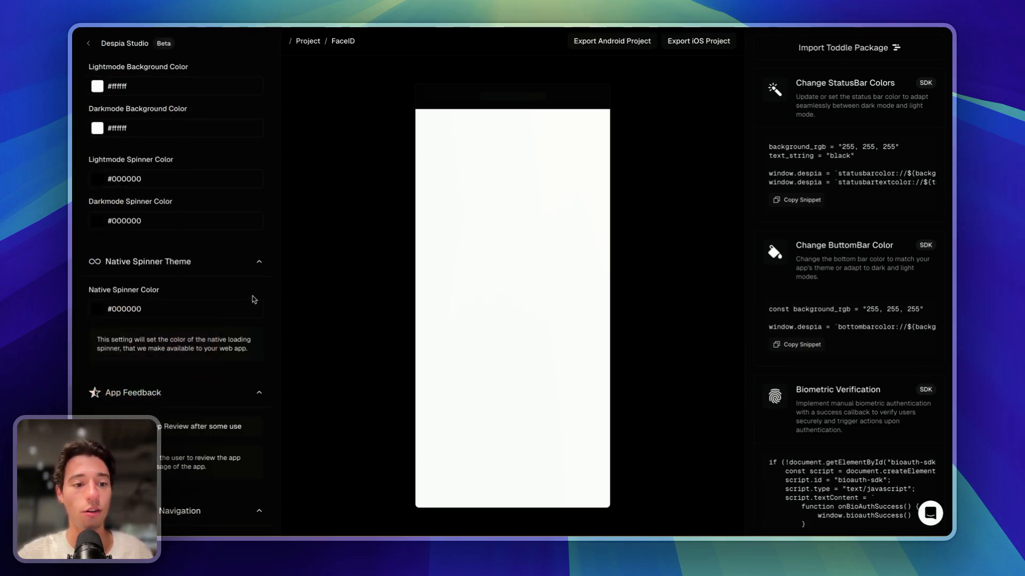
pyautogui.scroll(-3, 106, 240)
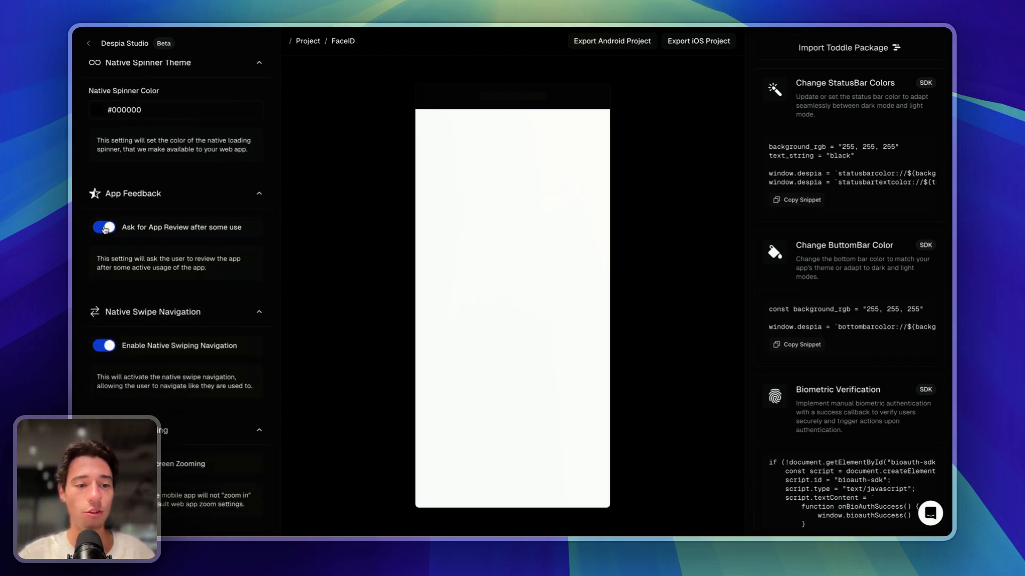
pyautogui.scroll(-1, 133, 310)
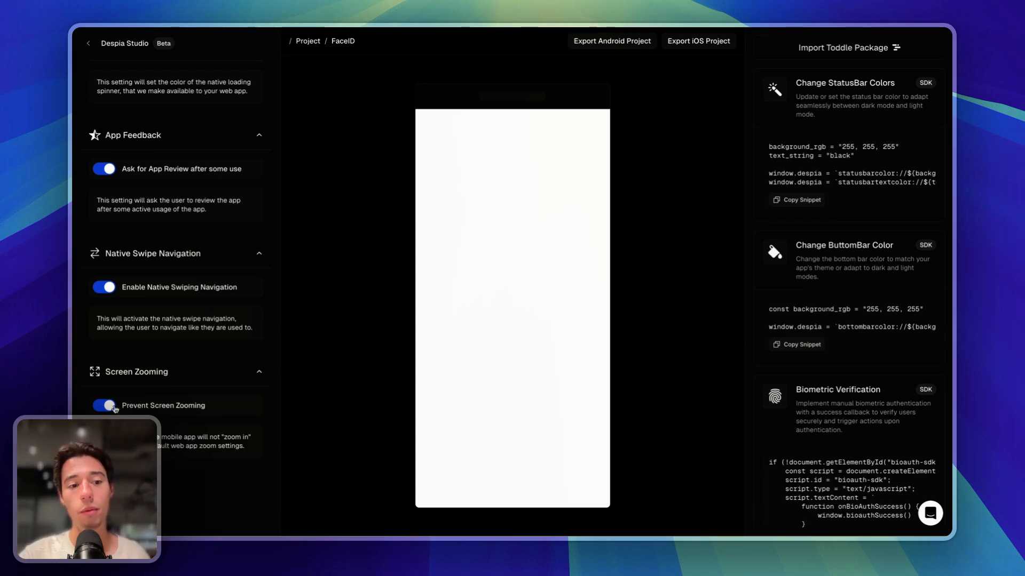
pyautogui.click(111, 408)
pyautogui.click(111, 407)
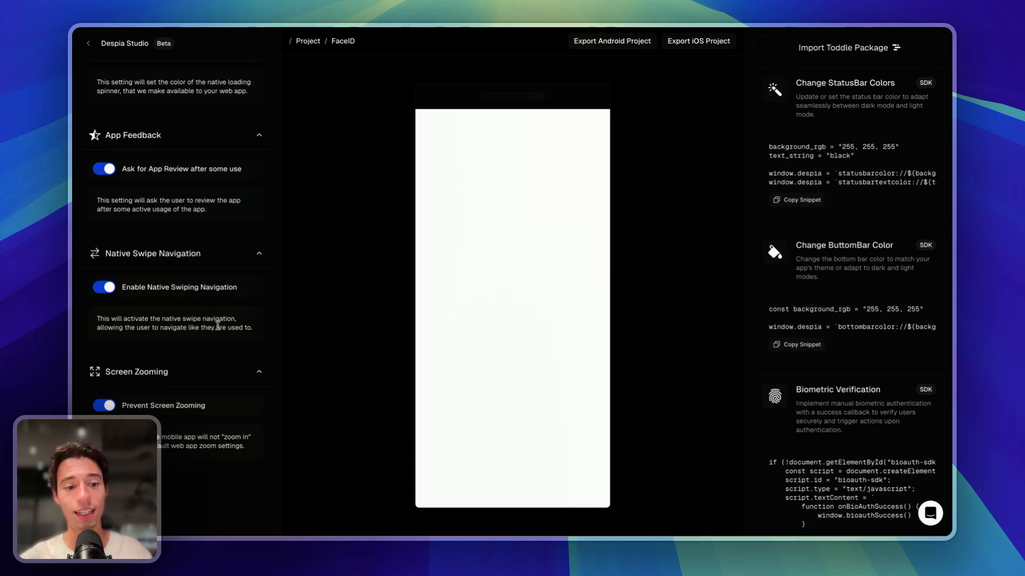
pyautogui.scroll(15, 248, 295)
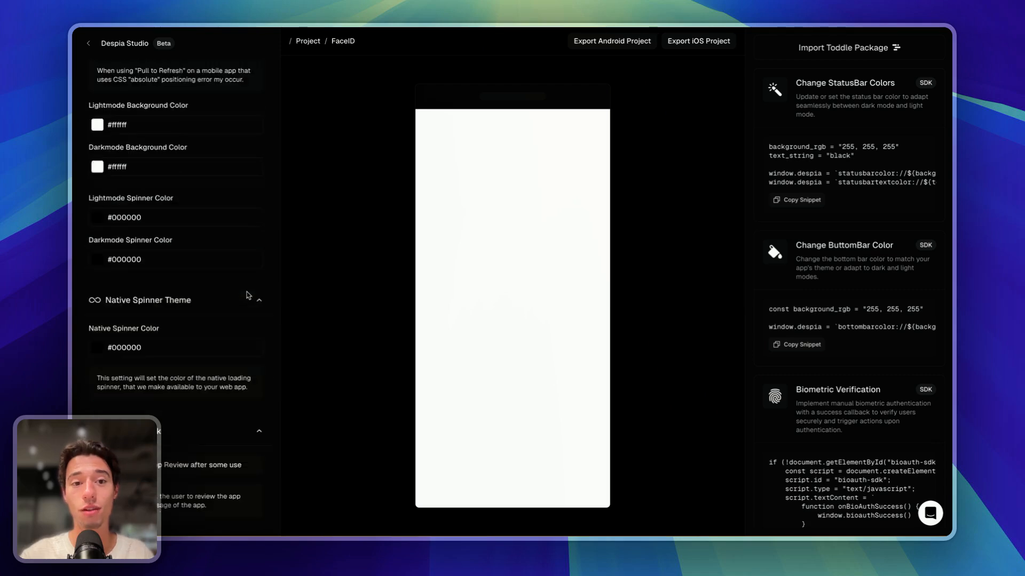
pyautogui.scroll(10, 248, 295)
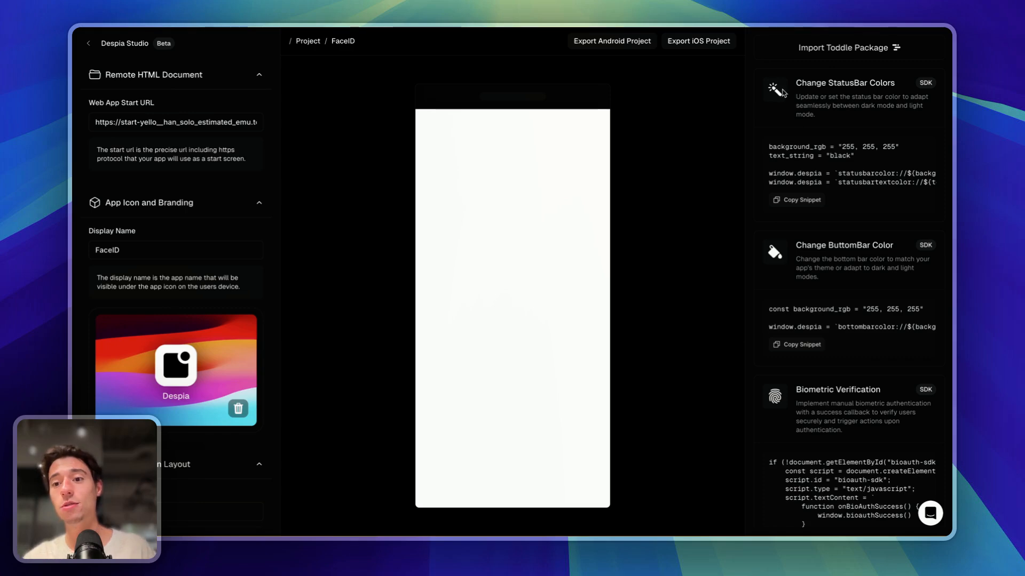
pyautogui.scroll(-10, 848, 374)
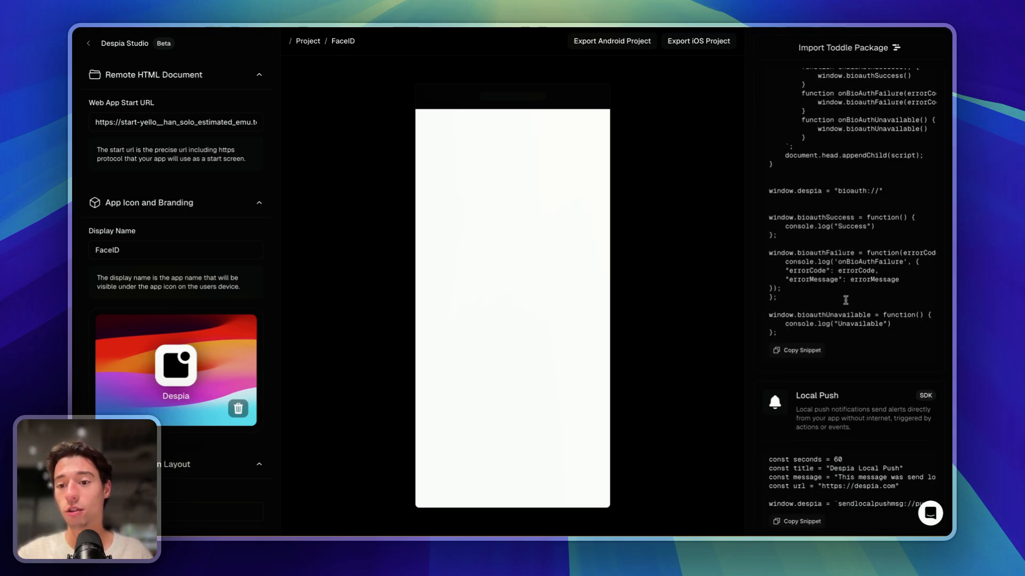
pyautogui.scroll(-15, 845, 382)
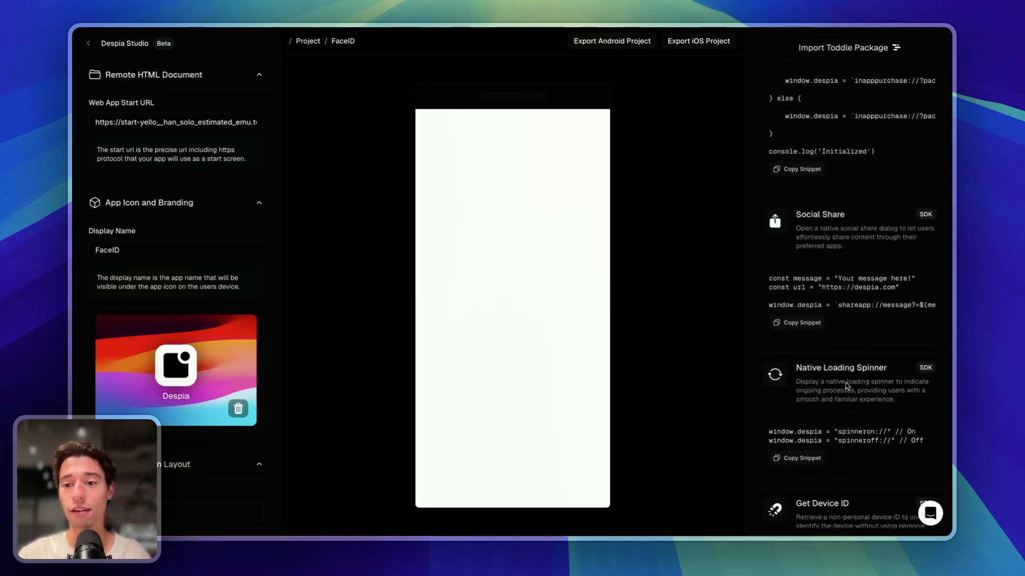
pyautogui.scroll(-6, 847, 385)
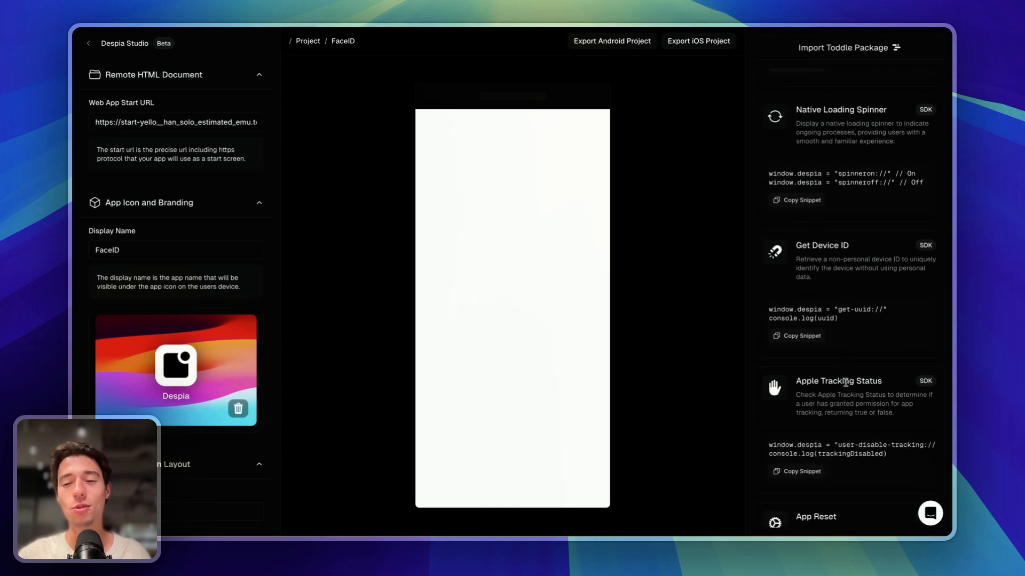
pyautogui.scroll(-15, 846, 384)
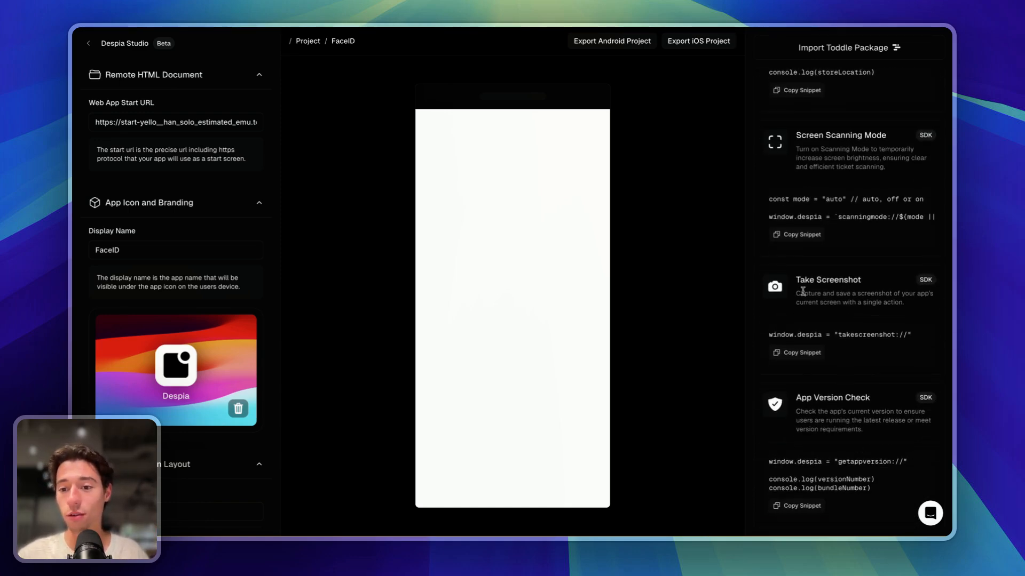
pyautogui.scroll(5, 823, 299)
pyautogui.scroll(10, 823, 299)
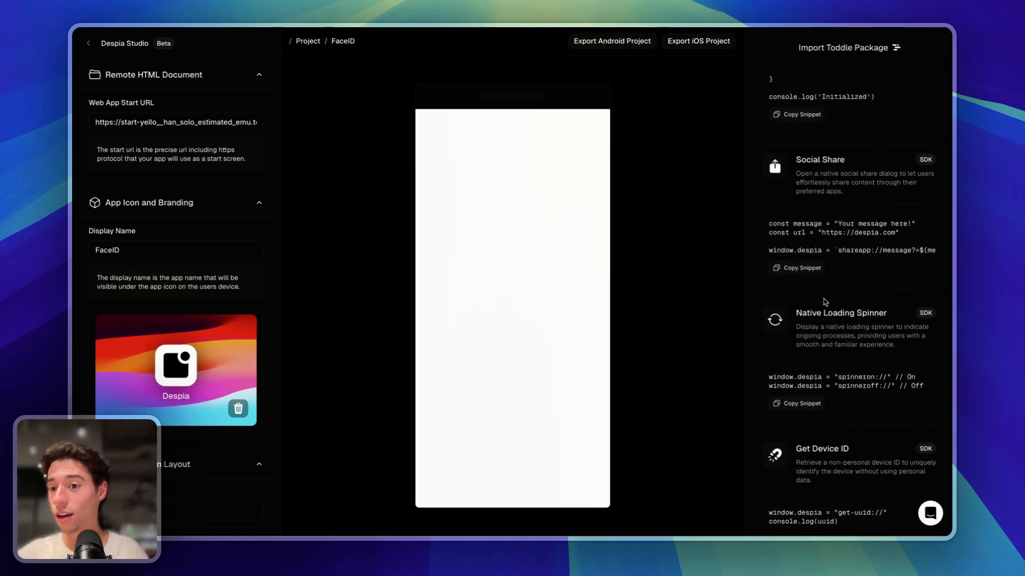
pyautogui.scroll(8, 825, 302)
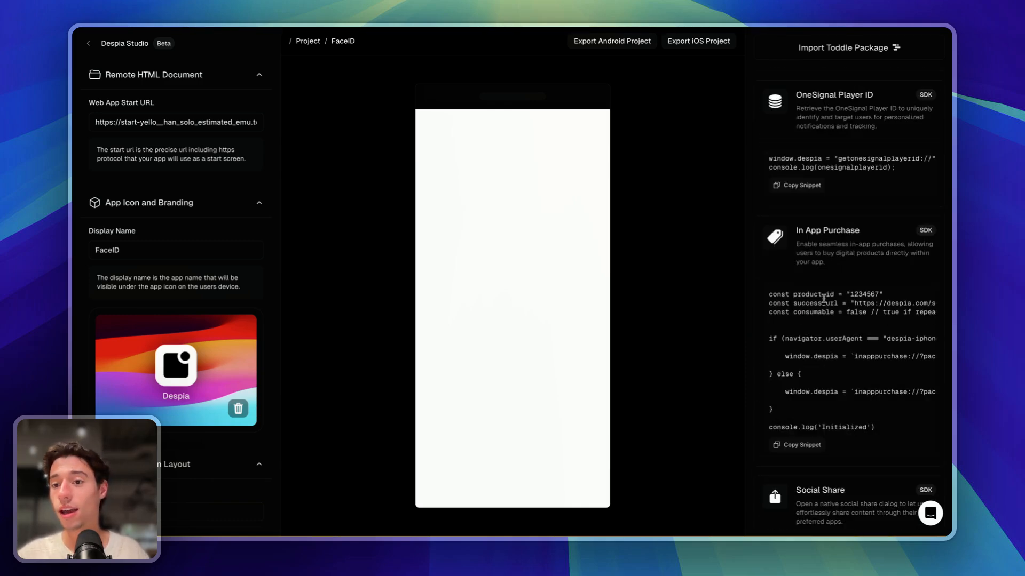
pyautogui.scroll(10, 823, 298)
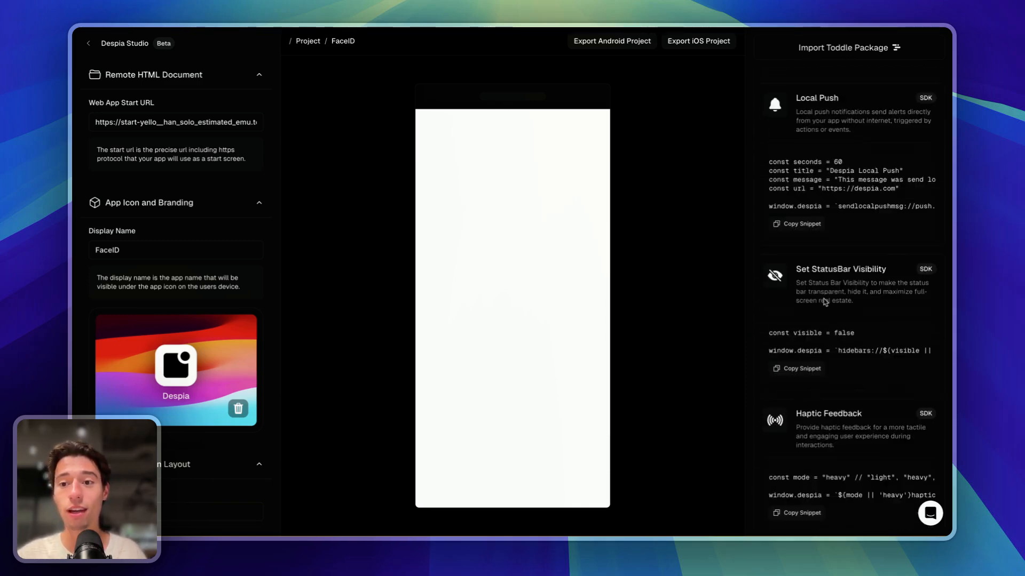
pyautogui.scroll(8, 823, 299)
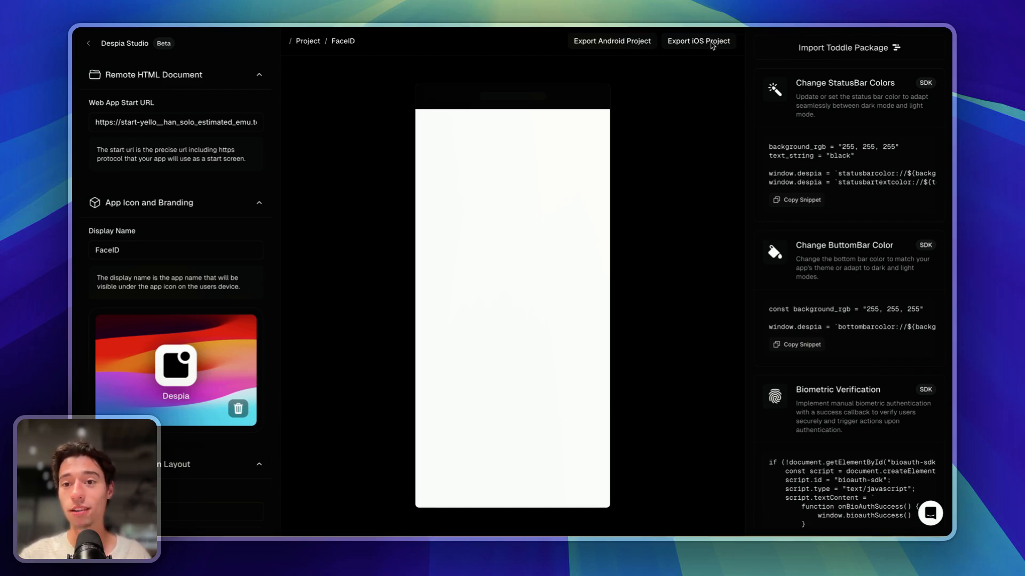
# - Build the FaceID iOS app package and drag the downloaded zip onto the desktop
pyautogui.click(712, 45)
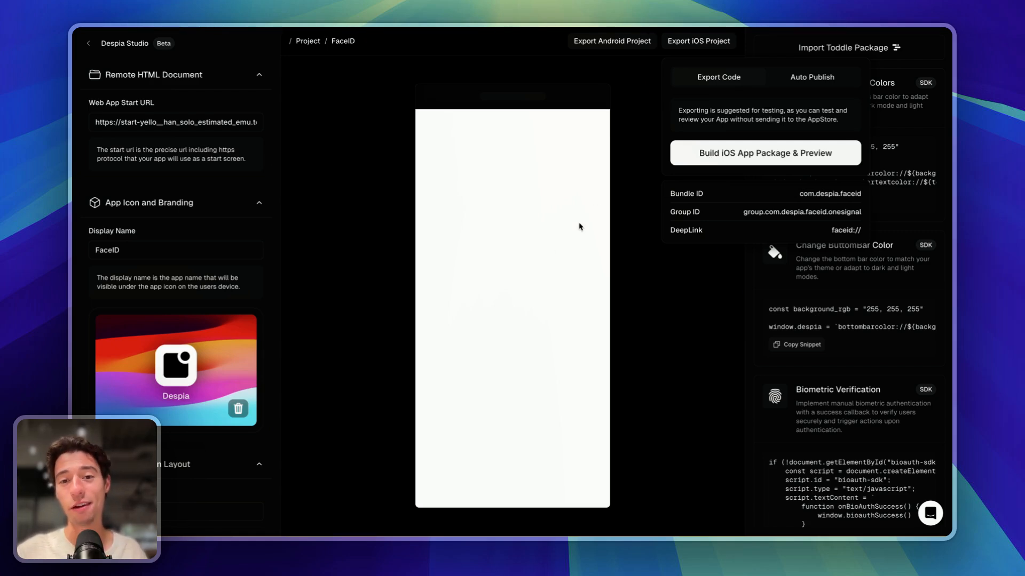
pyautogui.click(776, 158)
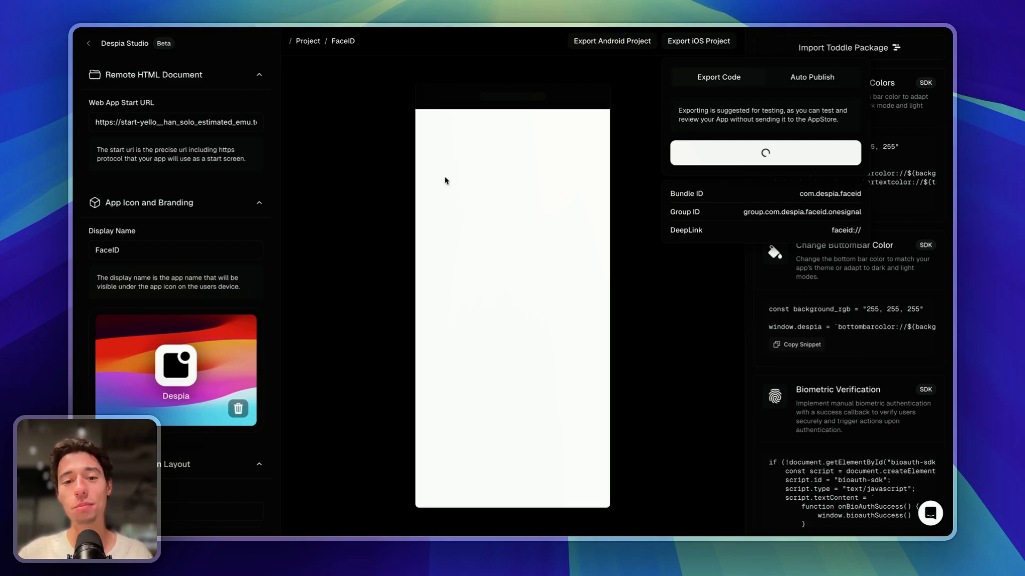
pyautogui.moveTo(73, 208); pyautogui.dragTo(216, 210)
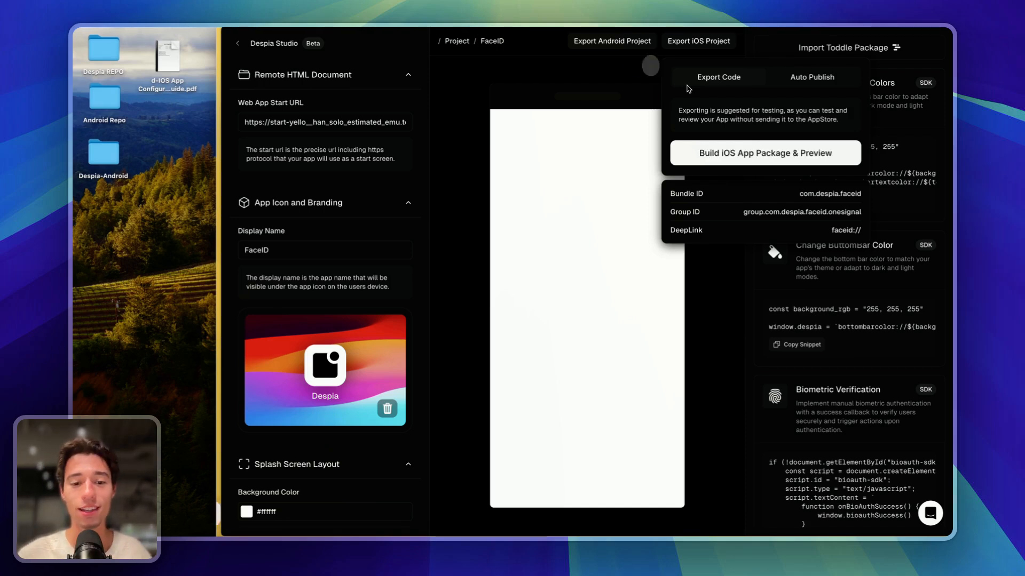
pyautogui.moveTo(220, 342)
pyautogui.moveTo(232, 524)
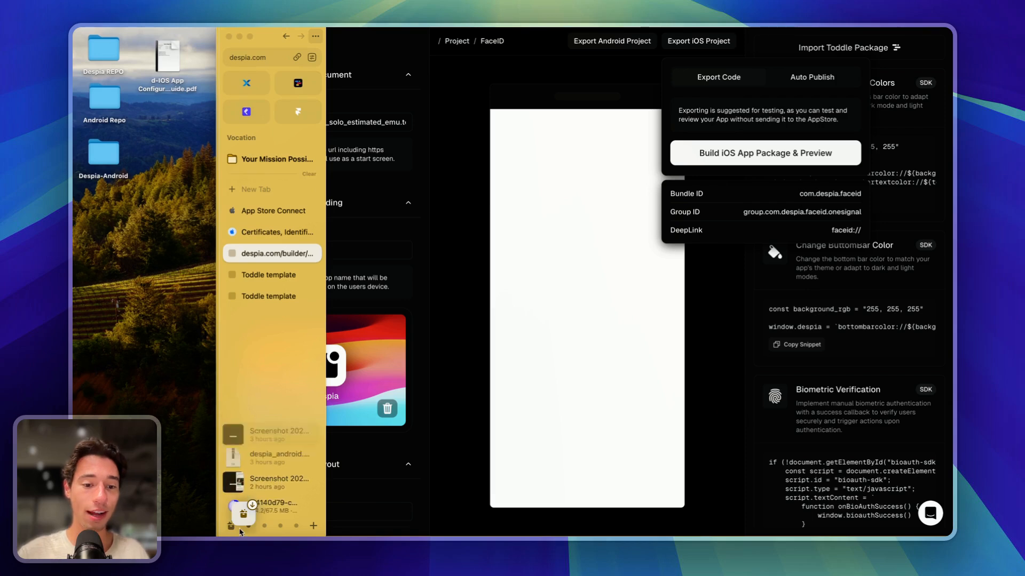
pyautogui.moveTo(234, 509); pyautogui.dragTo(122, 254)
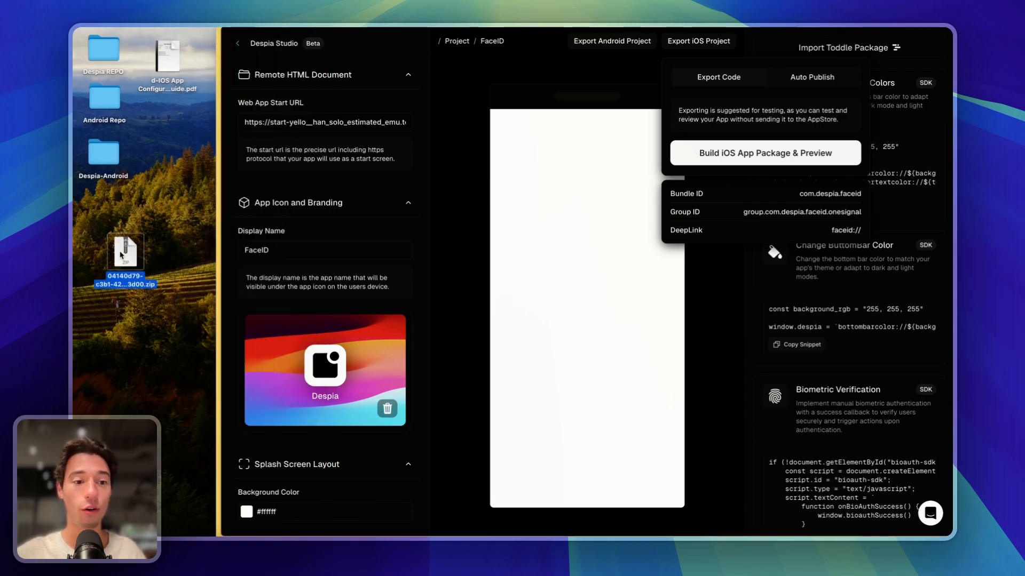
# - Extract the zip, enter the Despia-iOS 3 folder and open App.xcworkspace in Xcode
pyautogui.doubleClick(121, 255)
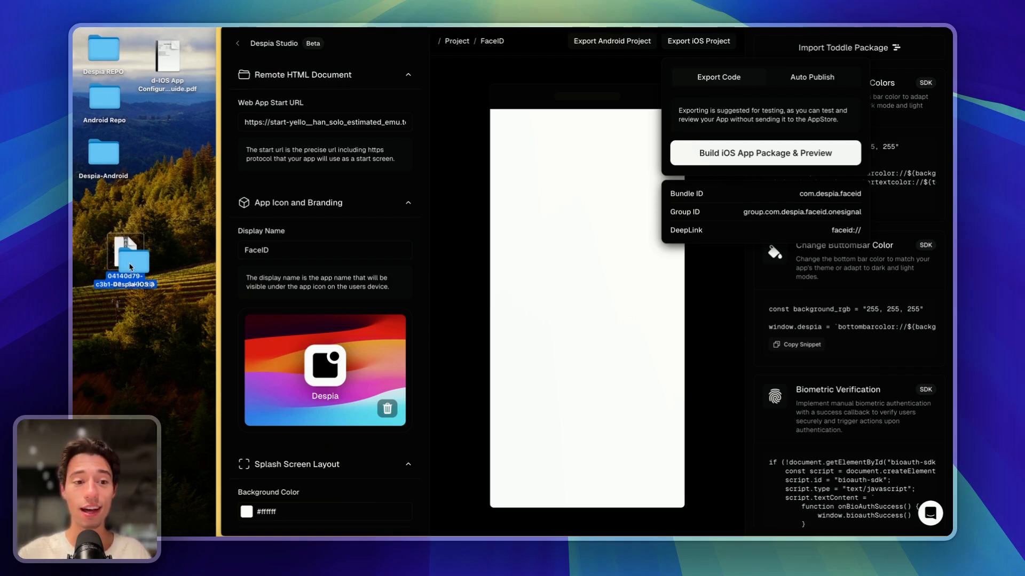
pyautogui.doubleClick(129, 264)
pyautogui.doubleClick(437, 154)
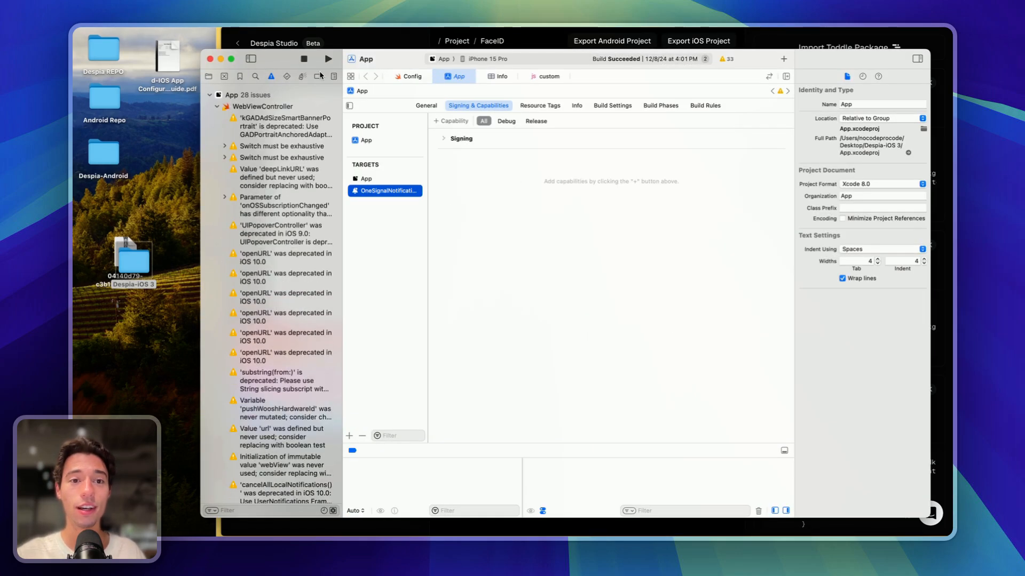
# - Run FaceID on the iPhone 15 Pro simulator and move the simulator window left
pyautogui.click(328, 59)
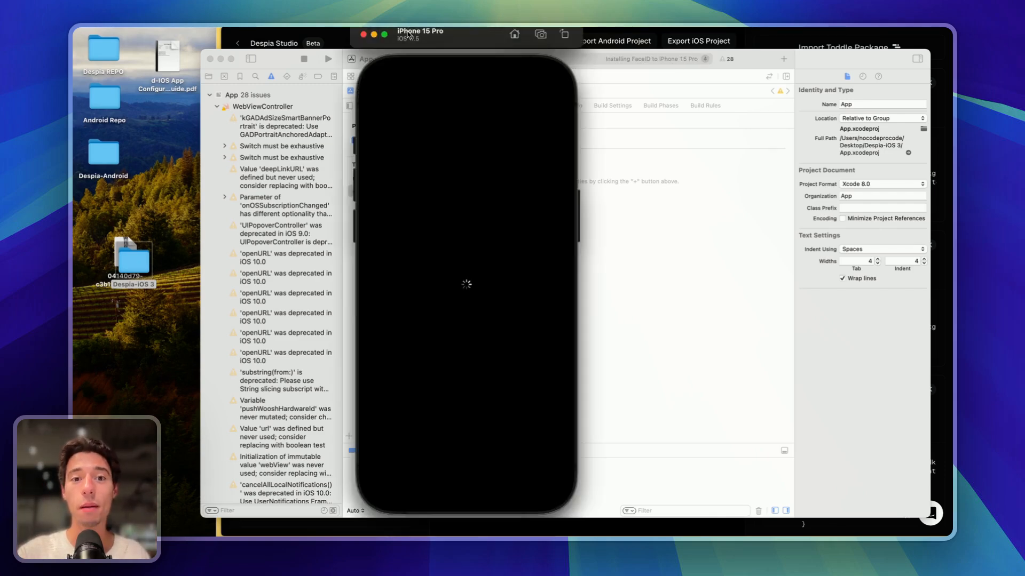
pyautogui.moveTo(414, 35); pyautogui.dragTo(255, 34)
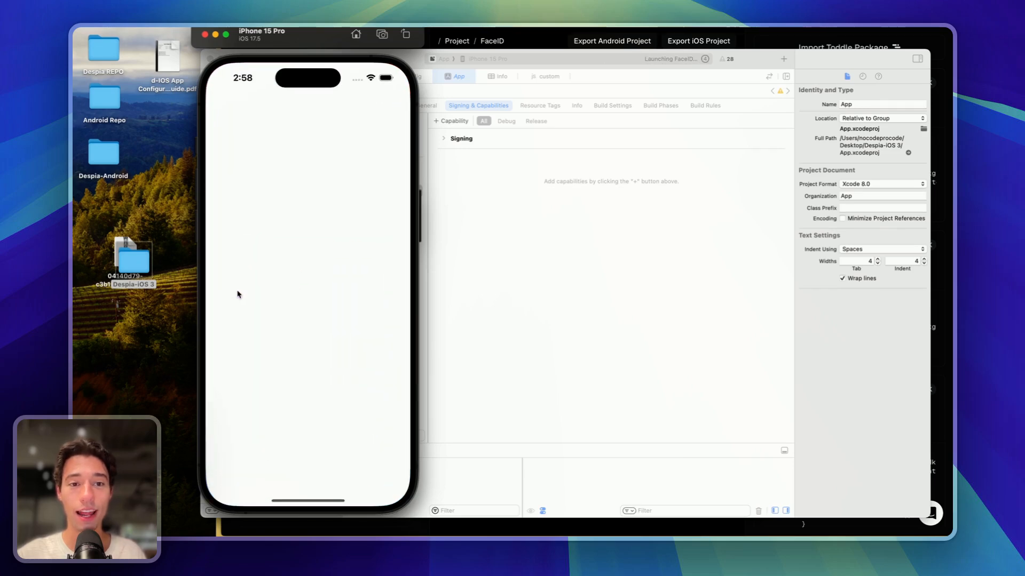
pyautogui.click(936, 38)
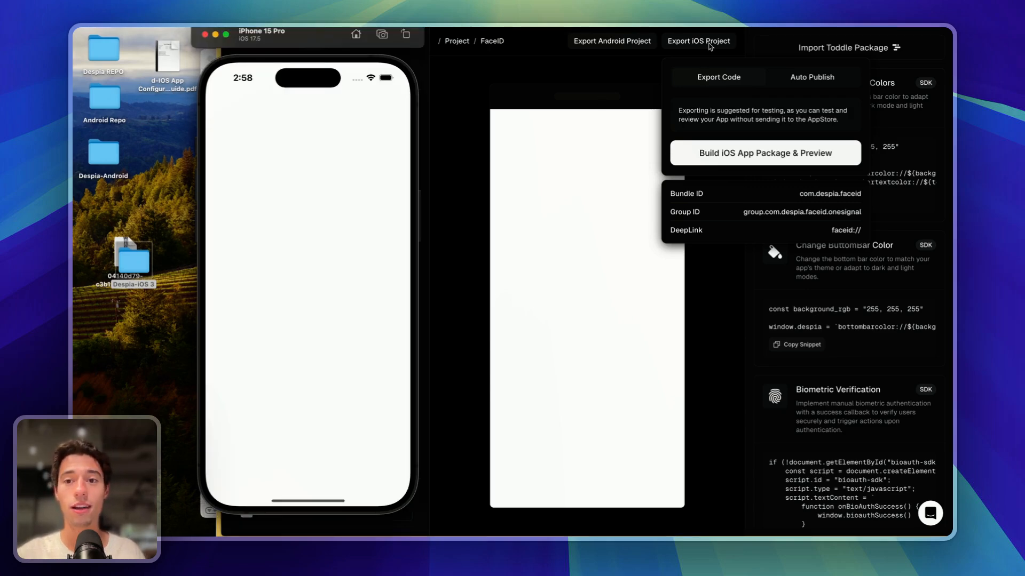
# - Restore the full-width browser and open the Untitled project's HomePage in toddle's editor
pyautogui.click(500, 363)
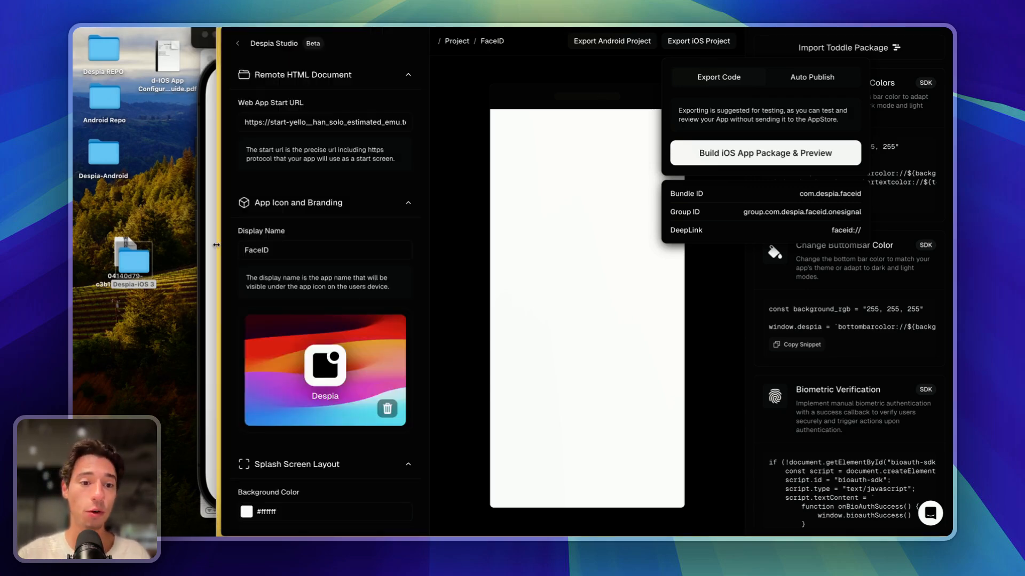
pyautogui.moveTo(214, 247)
pyautogui.moveTo(214, 248); pyautogui.dragTo(74, 247)
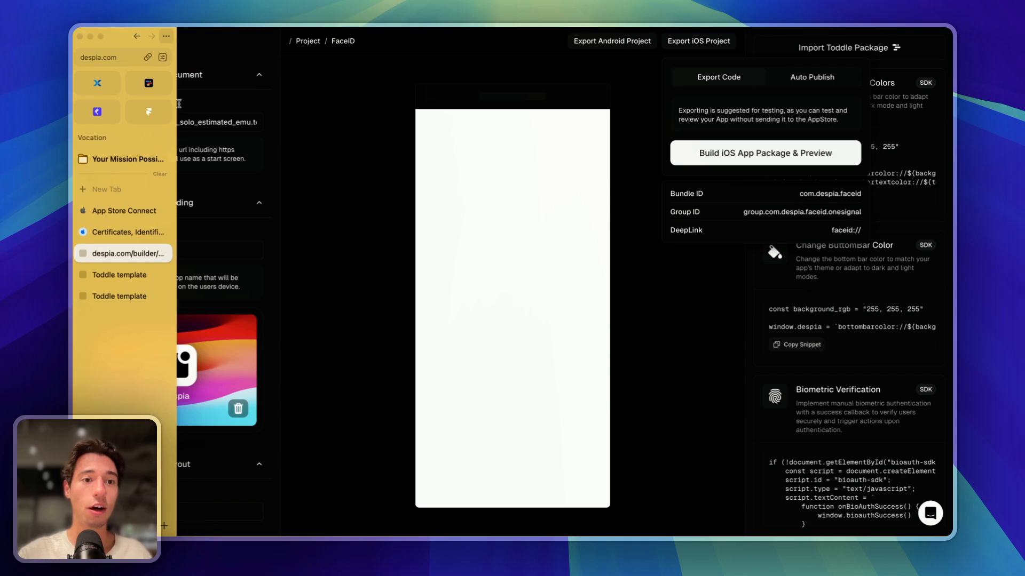
pyautogui.click(147, 84)
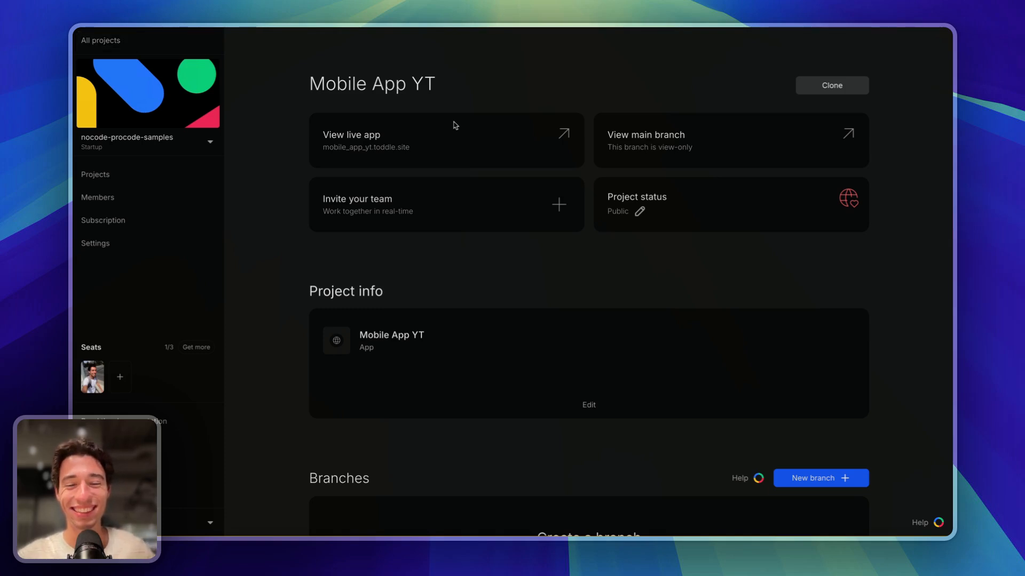
pyautogui.click(219, 39)
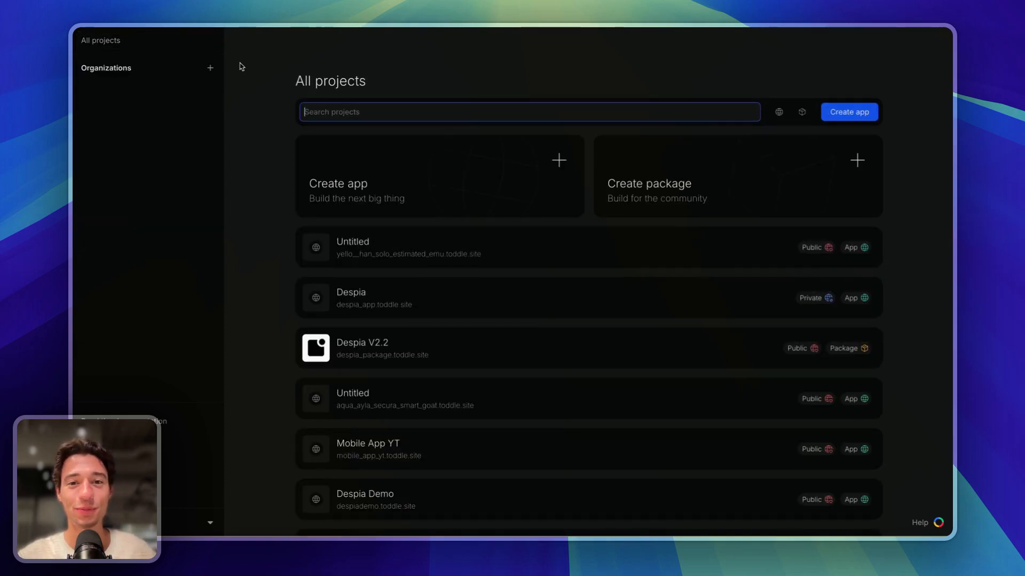
pyautogui.click(373, 250)
pyautogui.scroll(-3, 695, 414)
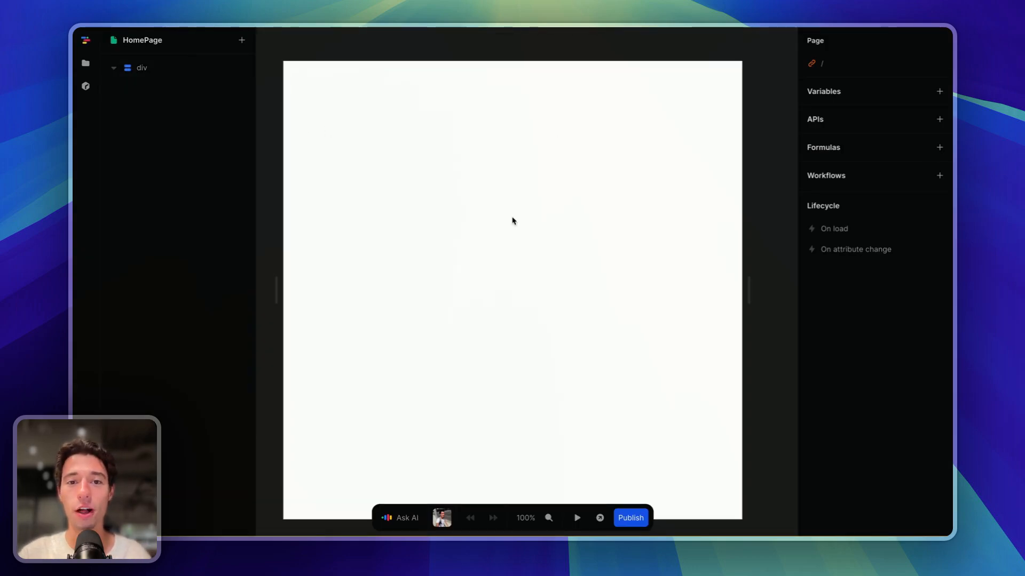
# - Add a Button inside the HomePage root div and label it 'Scan Face'
pyautogui.click(512, 221)
pyautogui.click(242, 40)
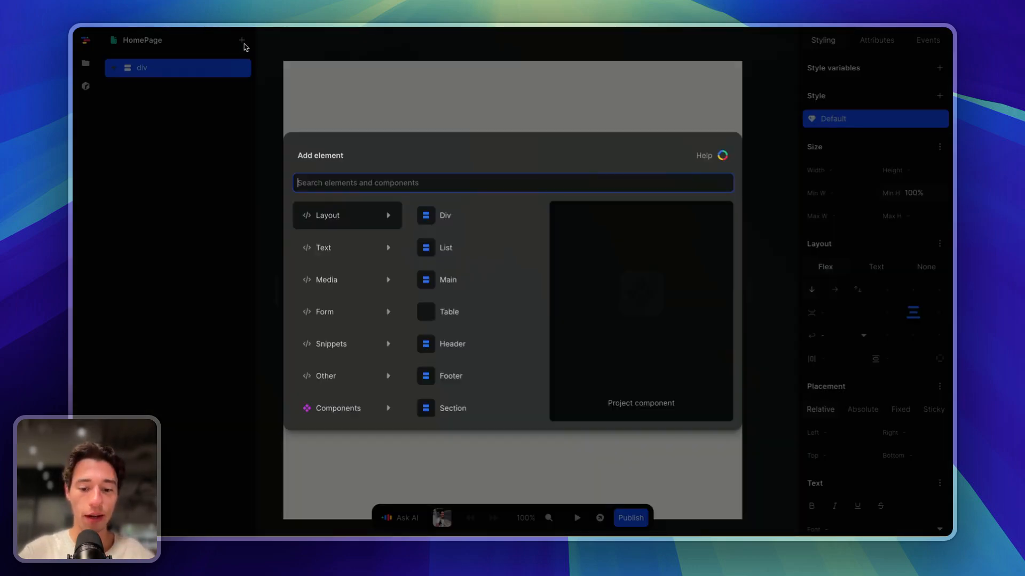
pyautogui.write('biu')
pyautogui.press('BackSpace')
pyautogui.write('utt')
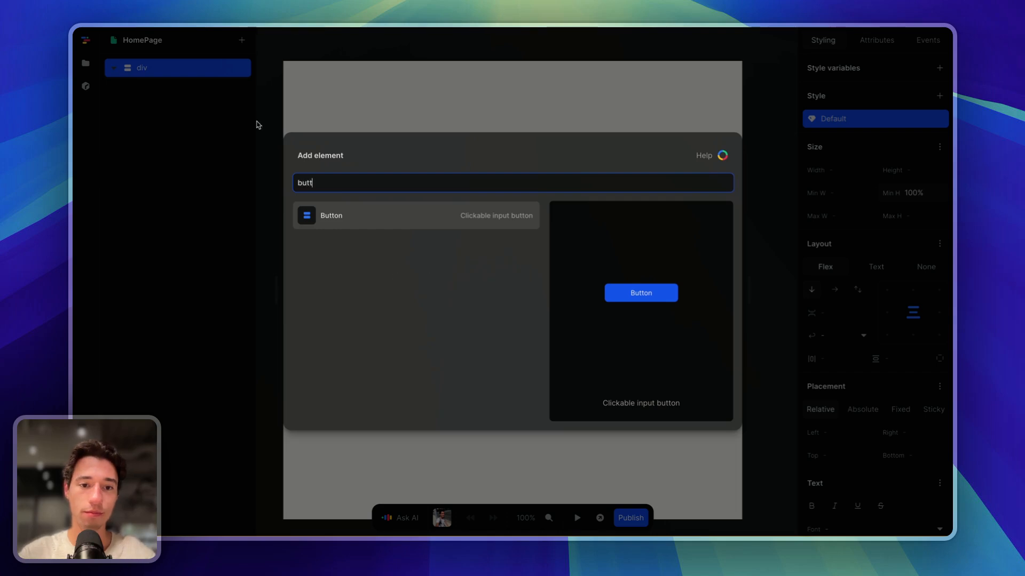
pyautogui.click(355, 220)
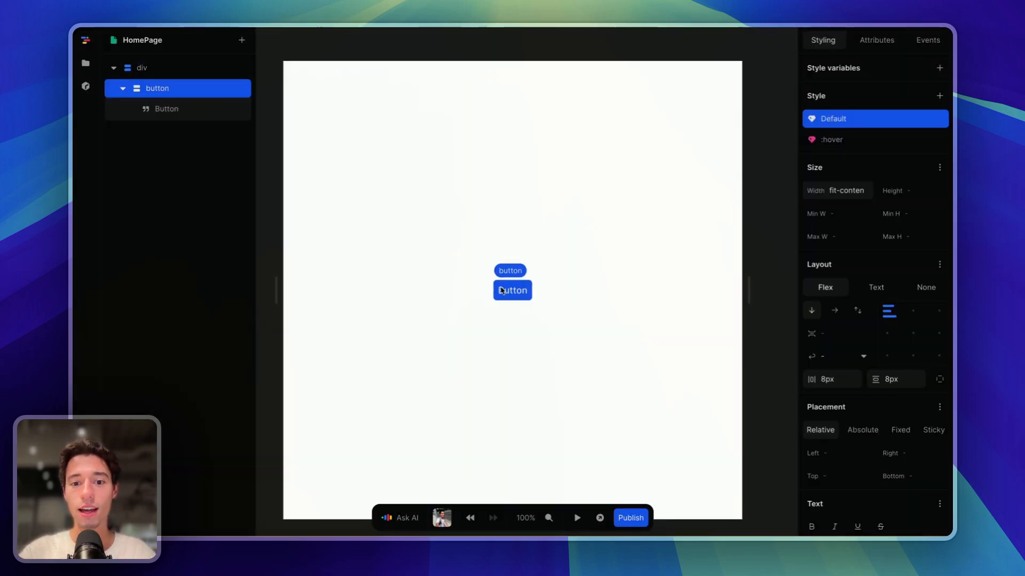
pyautogui.doubleClick(502, 292)
pyautogui.write('Scan Face')
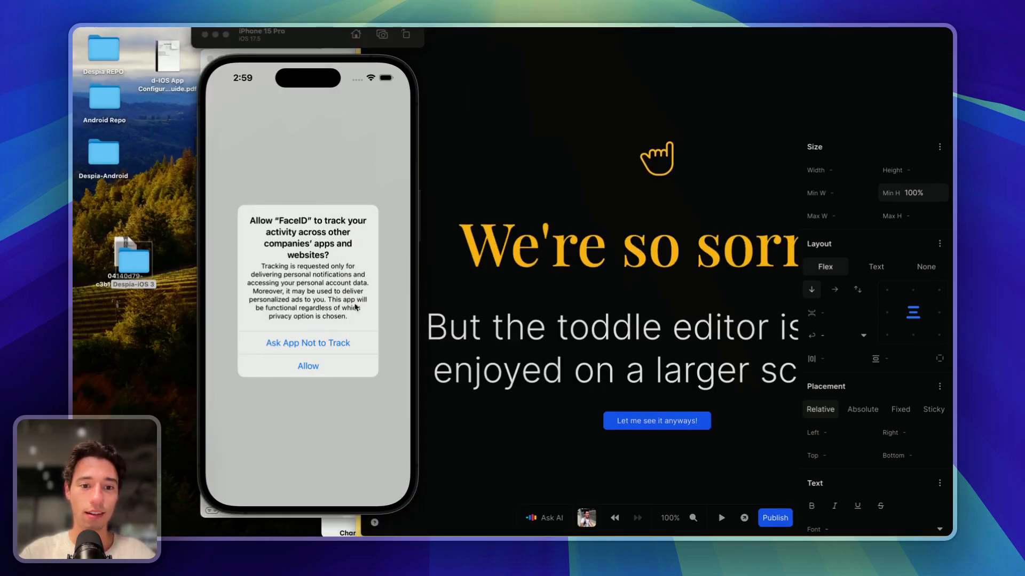
# - Allow tracking and notifications for FaceID and dismiss its welcome message
pyautogui.click(321, 369)
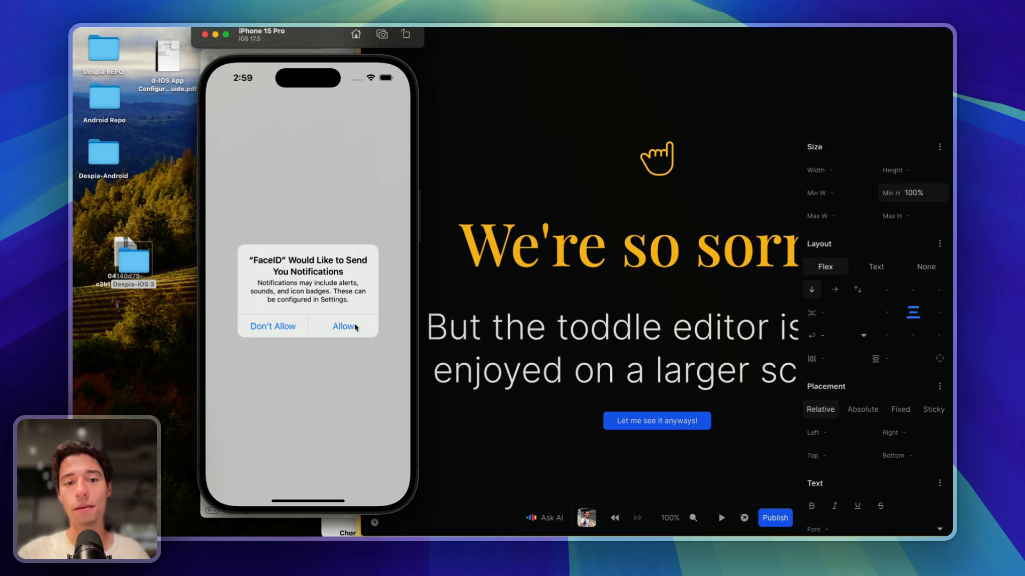
pyautogui.click(353, 329)
pyautogui.click(305, 315)
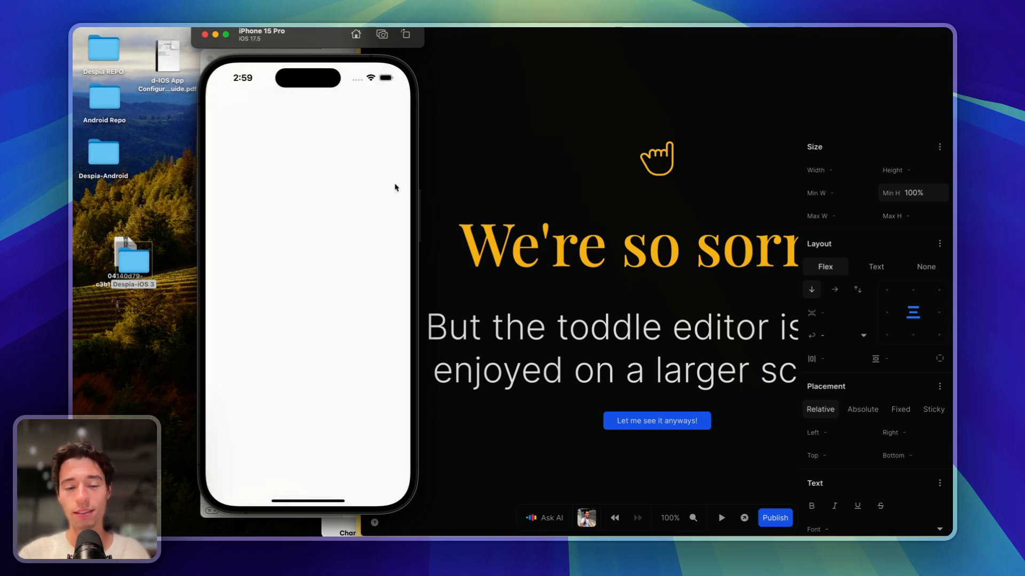
# - Relaunch FaceID from the home screen, then return to the toddle editor
pyautogui.moveTo(344, 503); pyautogui.dragTo(340, 134)
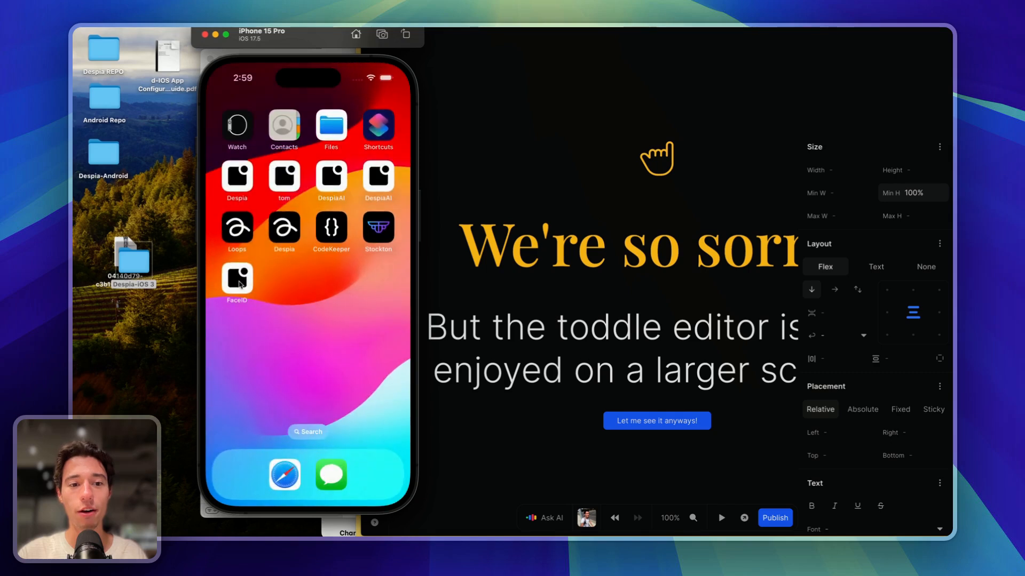
pyautogui.click(239, 284)
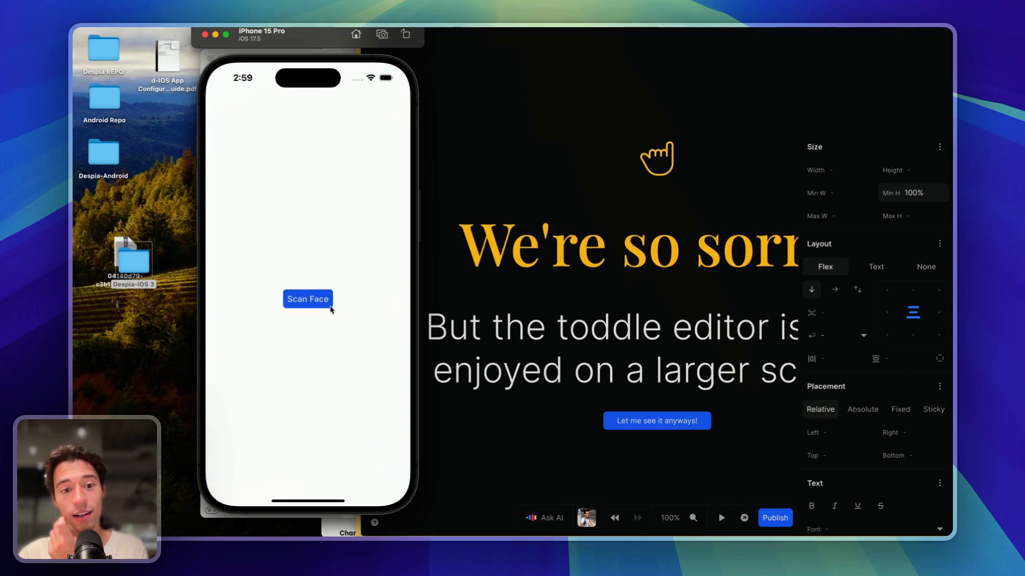
pyautogui.click(493, 355)
pyautogui.click(689, 421)
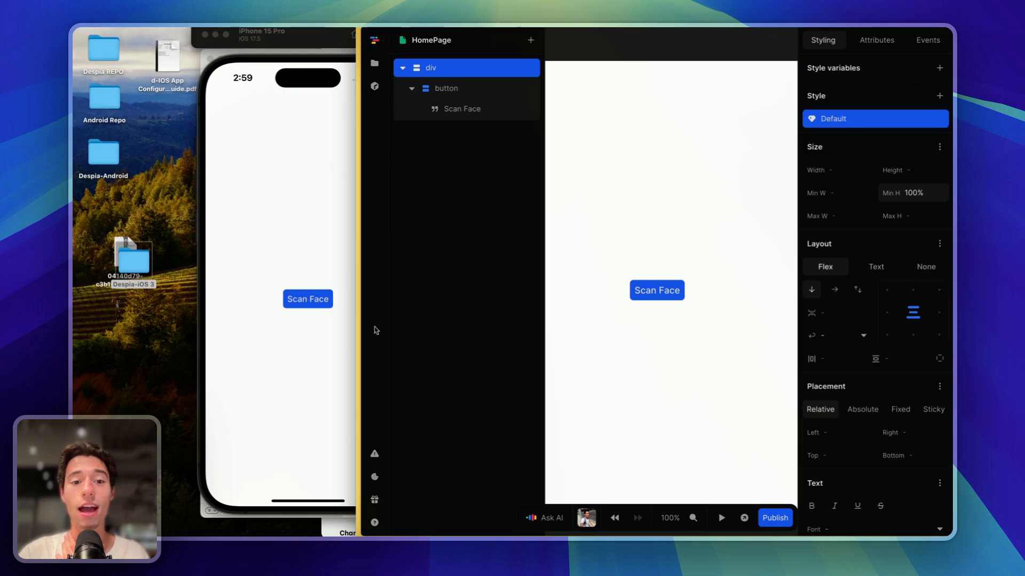
# - Try the Scan Face button, then rename it to 'Scan Face ID' in toddle
pyautogui.click(303, 301)
pyautogui.click(467, 215)
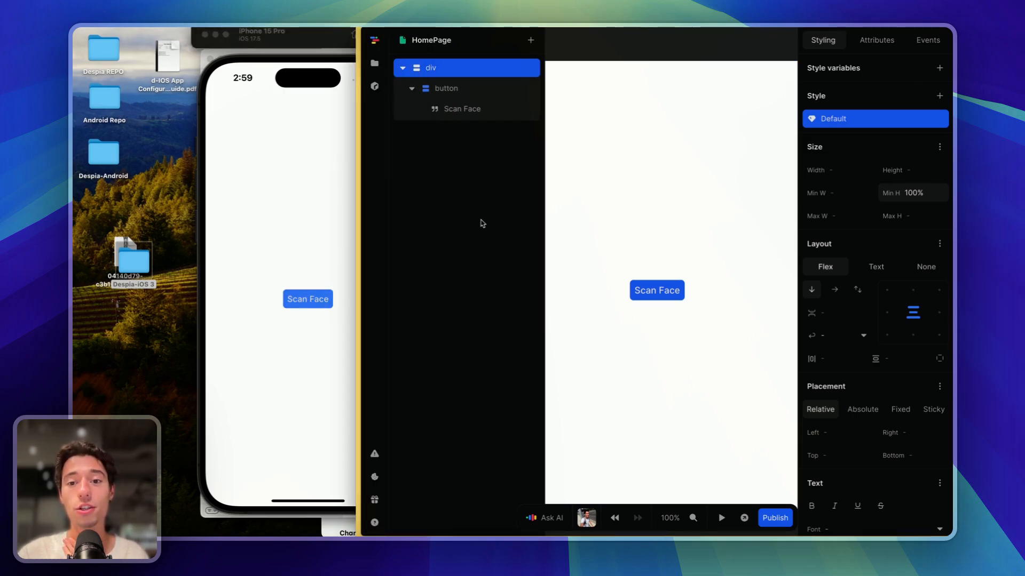
pyautogui.doubleClick(678, 290)
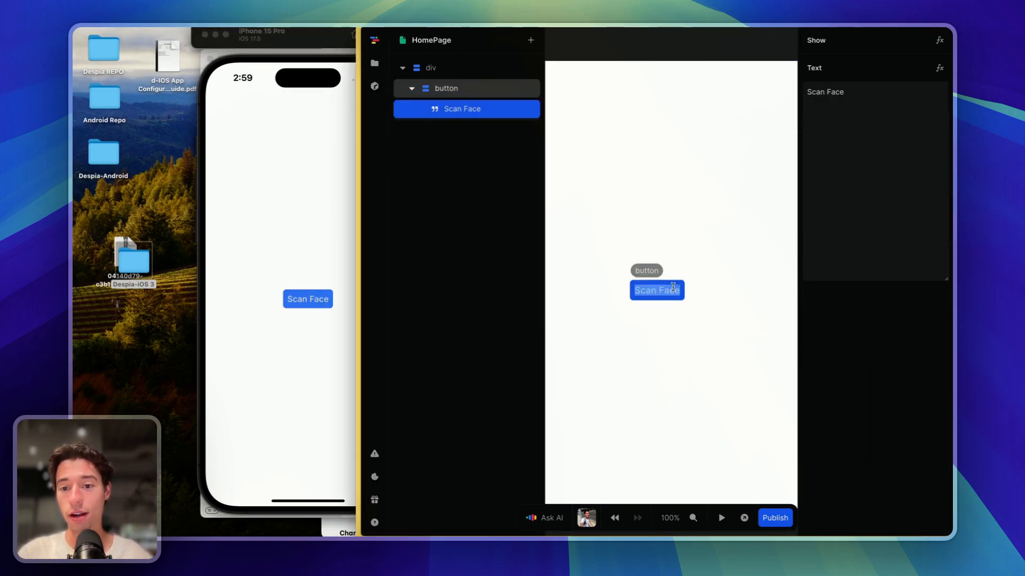
pyautogui.write('ID')
pyautogui.click(698, 338)
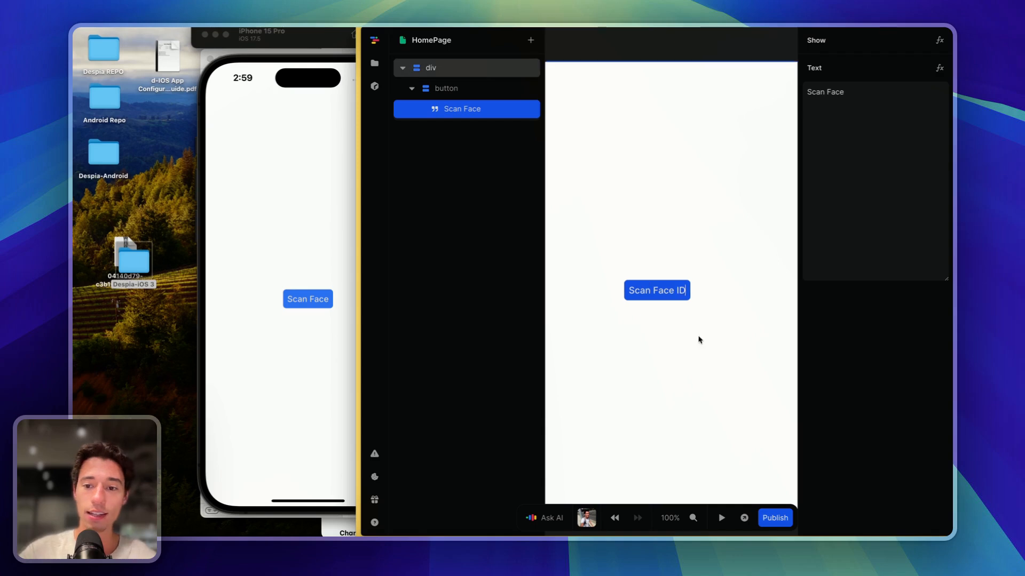
# - Relaunch FaceID in the simulator to load the new label and test Scan Face ID
pyautogui.click(291, 419)
pyautogui.click(492, 187)
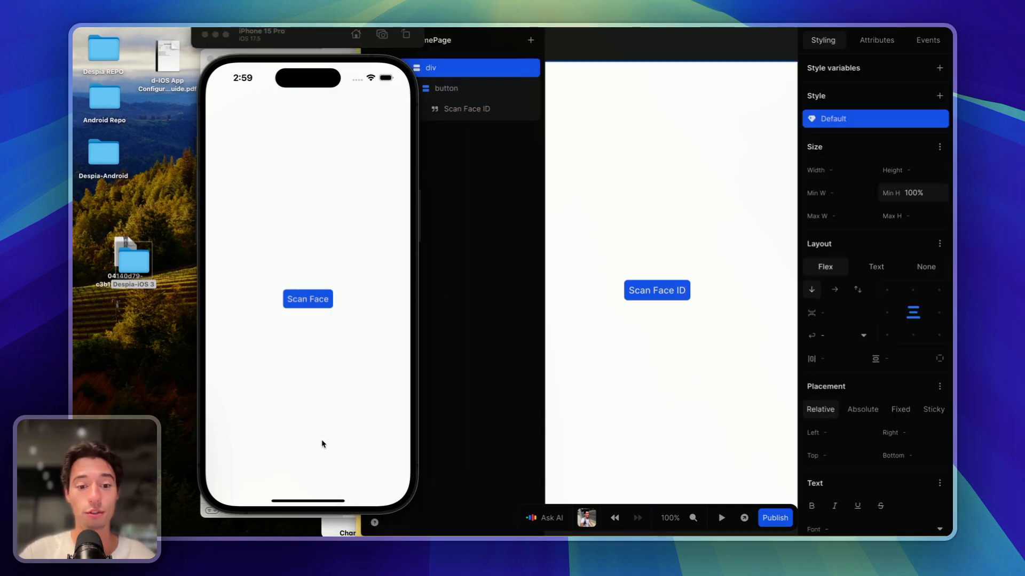
pyautogui.click(322, 513)
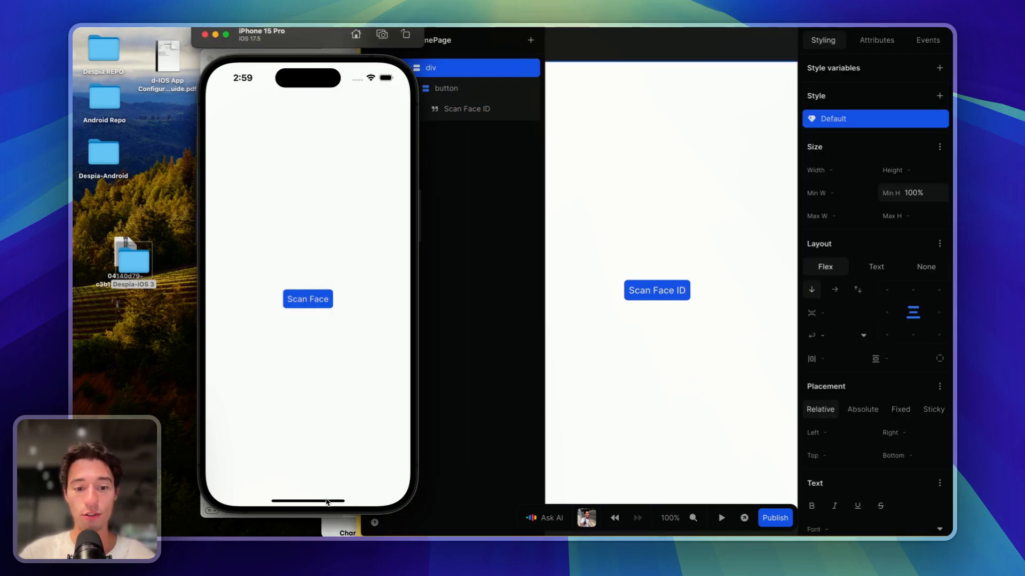
pyautogui.moveTo(328, 506); pyautogui.dragTo(336, 194)
pyautogui.click(238, 280)
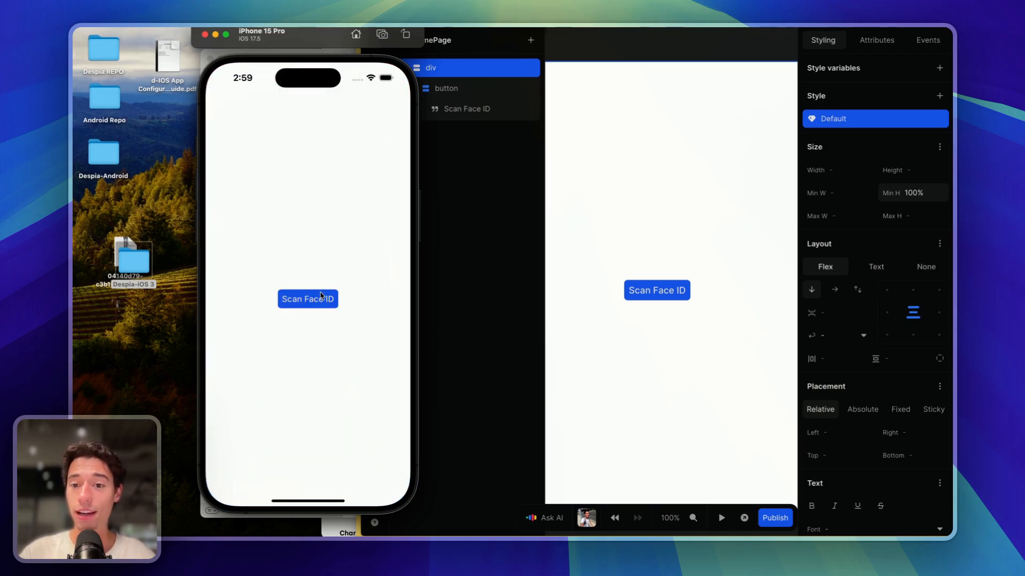
pyautogui.moveTo(329, 36); pyautogui.dragTo(259, 36)
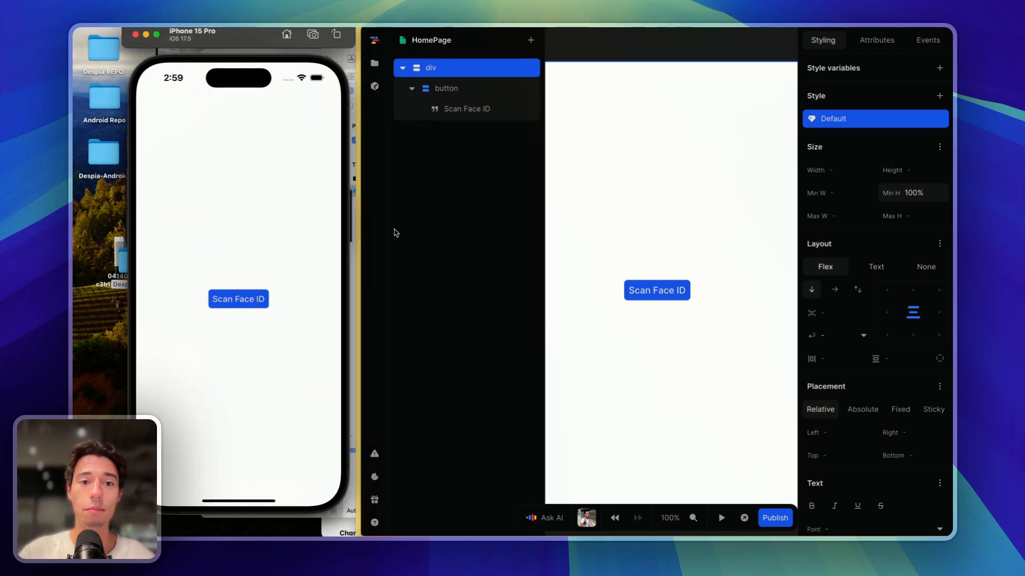
pyautogui.click(239, 297)
pyautogui.click(239, 298)
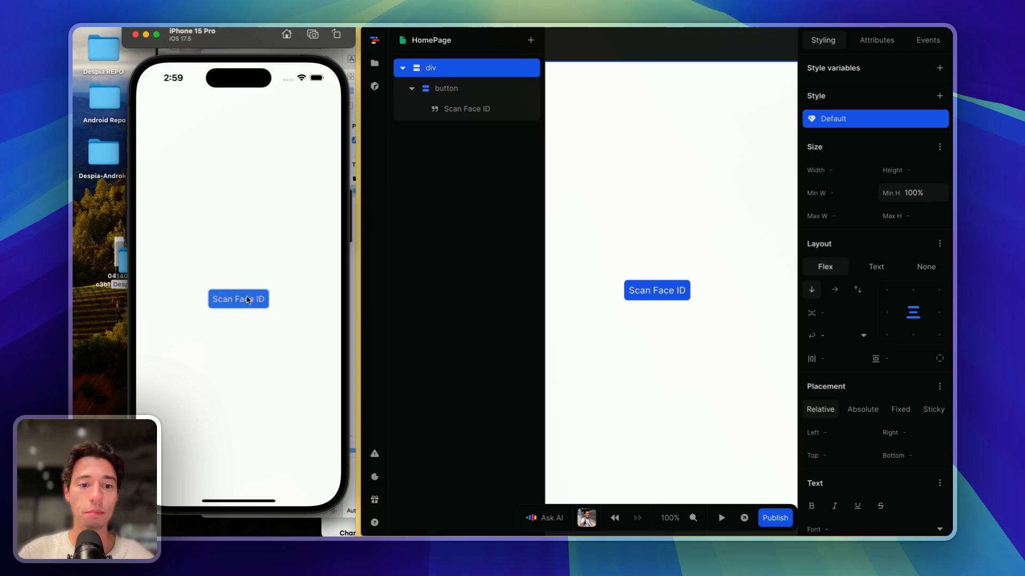
pyautogui.click(639, 366)
# - Add despiaBiometricVerification to the Scan Face ID button's click handler
pyautogui.click(674, 285)
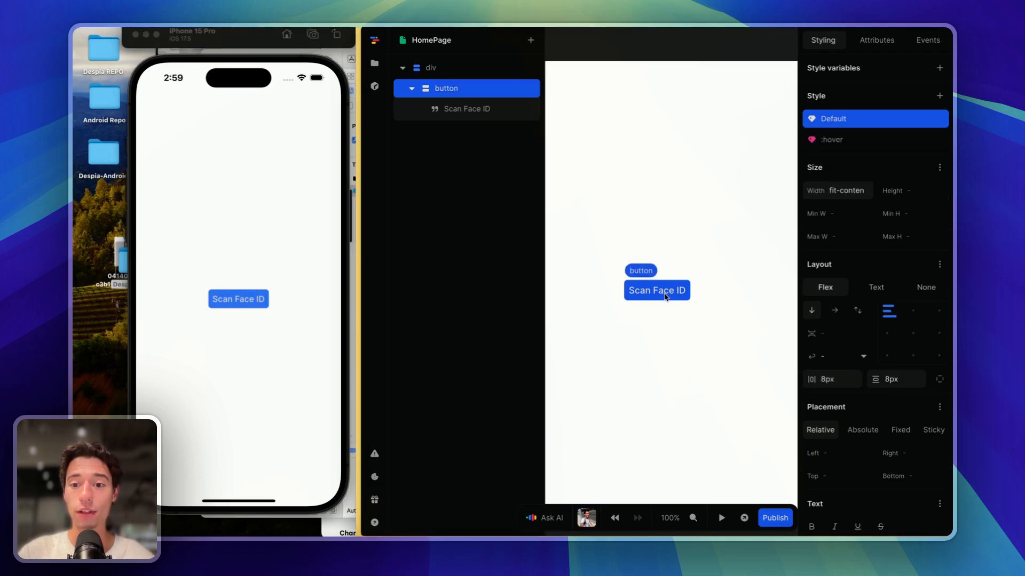
pyautogui.click(927, 40)
pyautogui.click(856, 89)
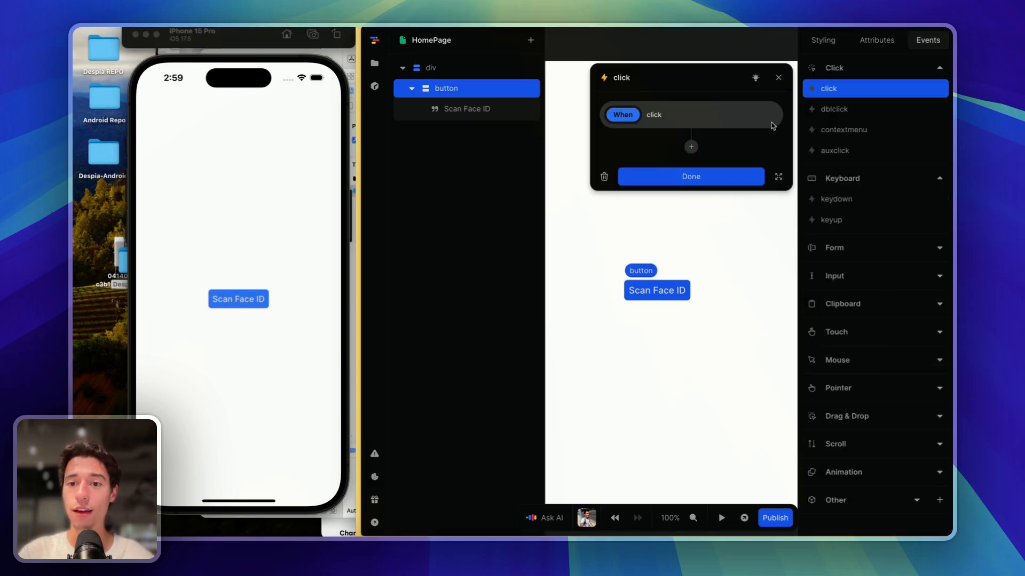
pyautogui.click(690, 148)
pyautogui.write('bi')
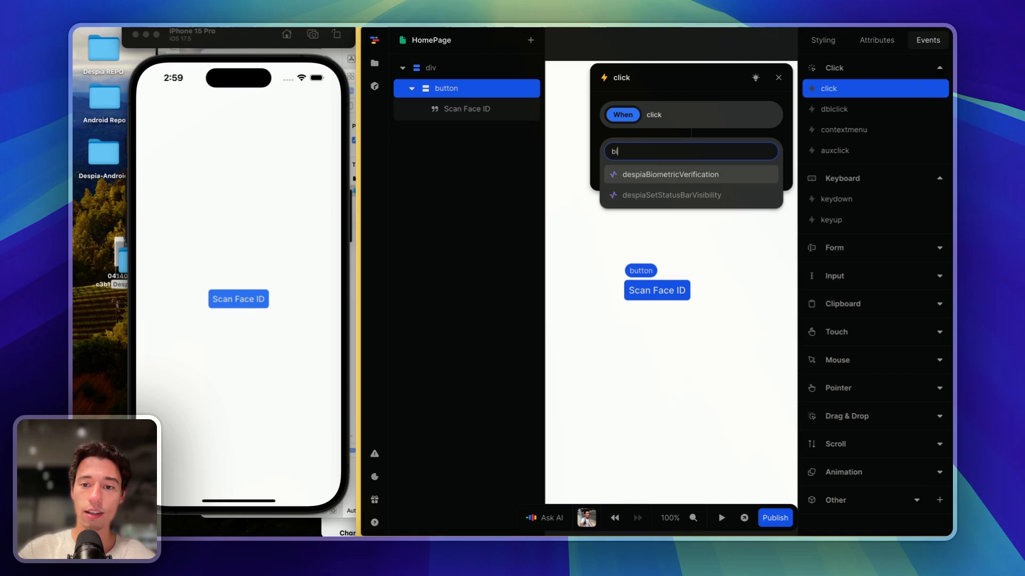
pyautogui.click(688, 176)
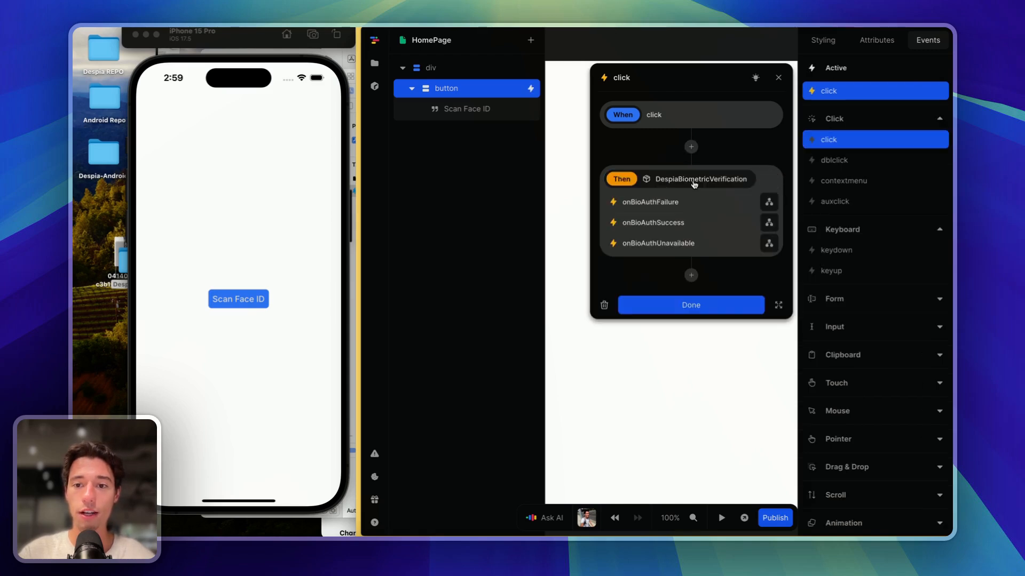
# - Make onBioAuthSuccess show a Despia alert reading 'Succesful Face ID Check'
pyautogui.click(769, 223)
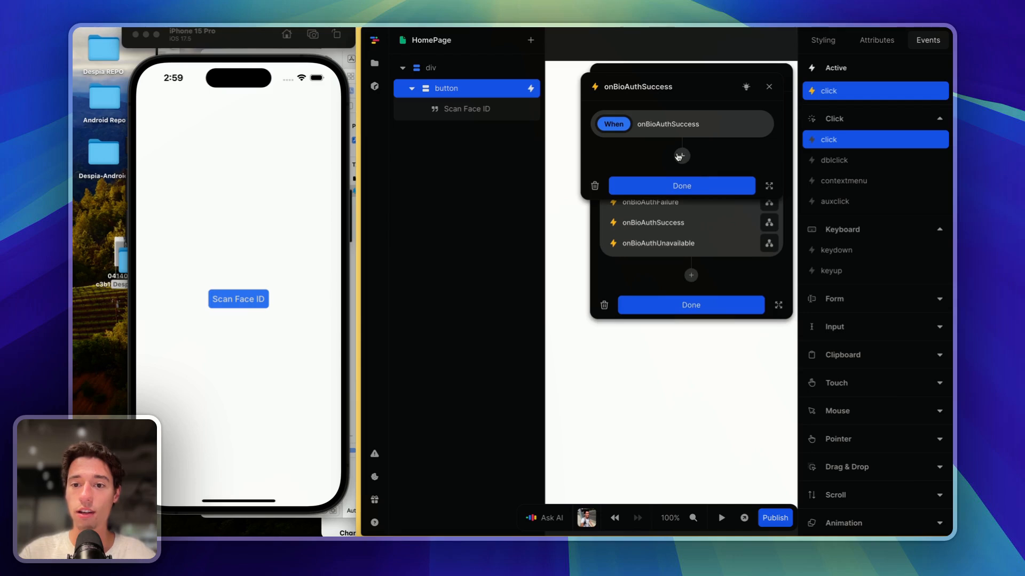
pyautogui.click(677, 153)
pyautogui.write('al')
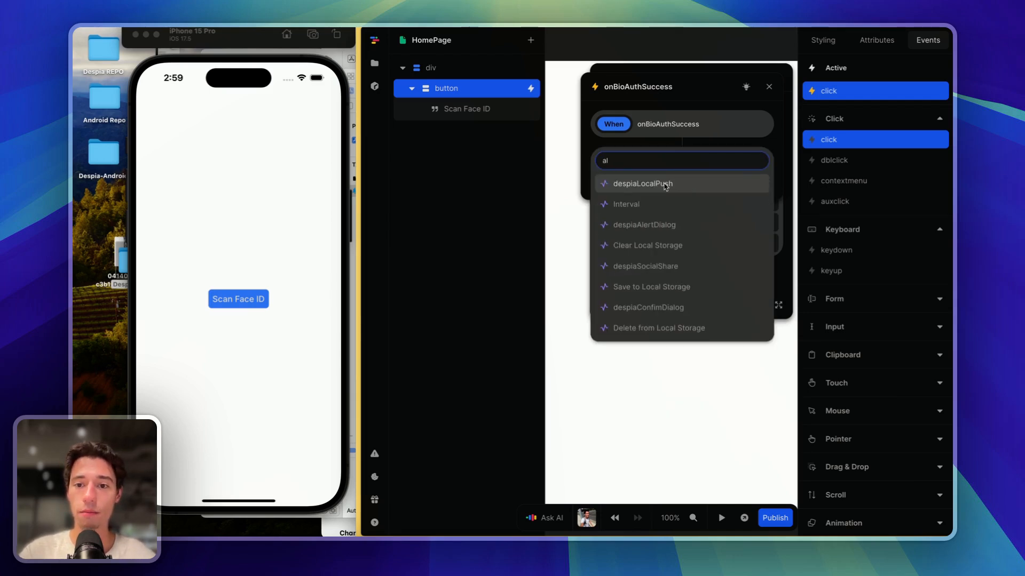
pyautogui.click(647, 225)
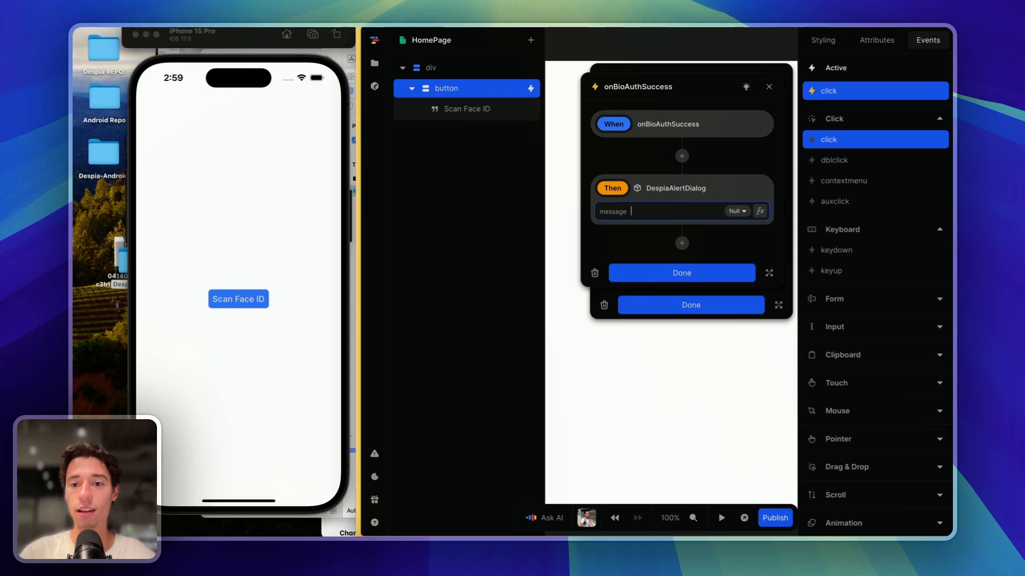
pyautogui.write('Succes')
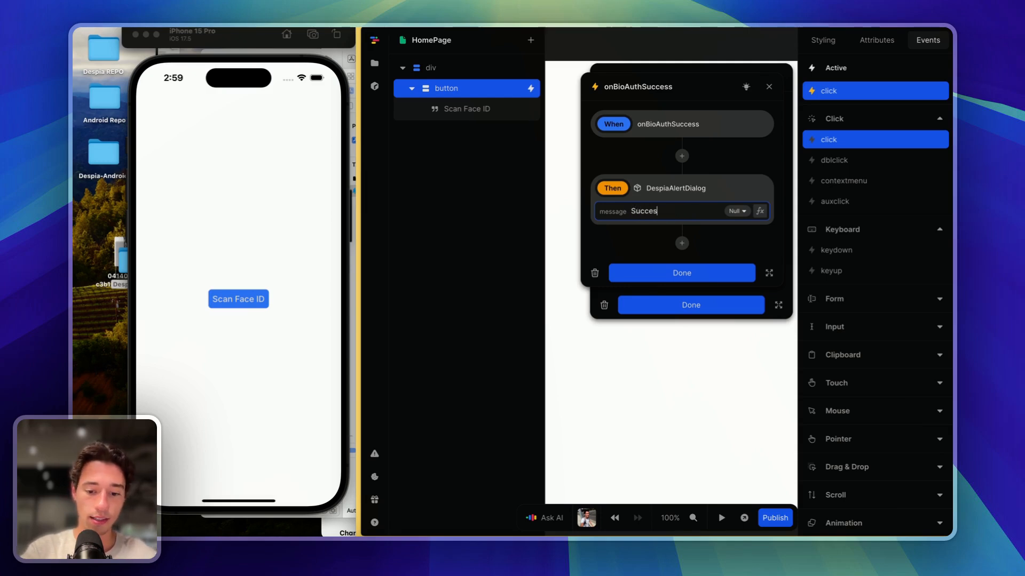
pyautogui.write('ful Face')
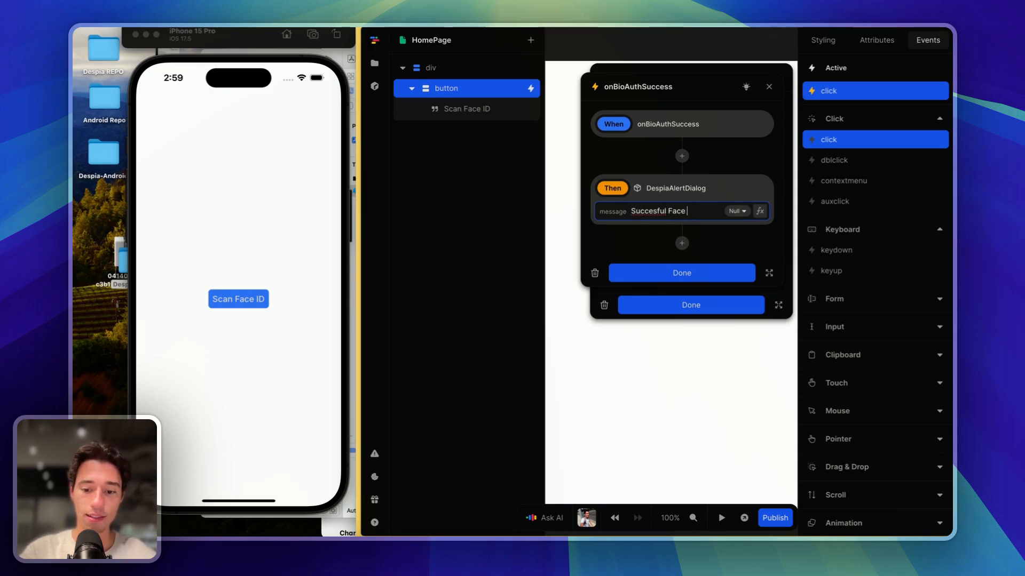
pyautogui.write(' ID Chec')
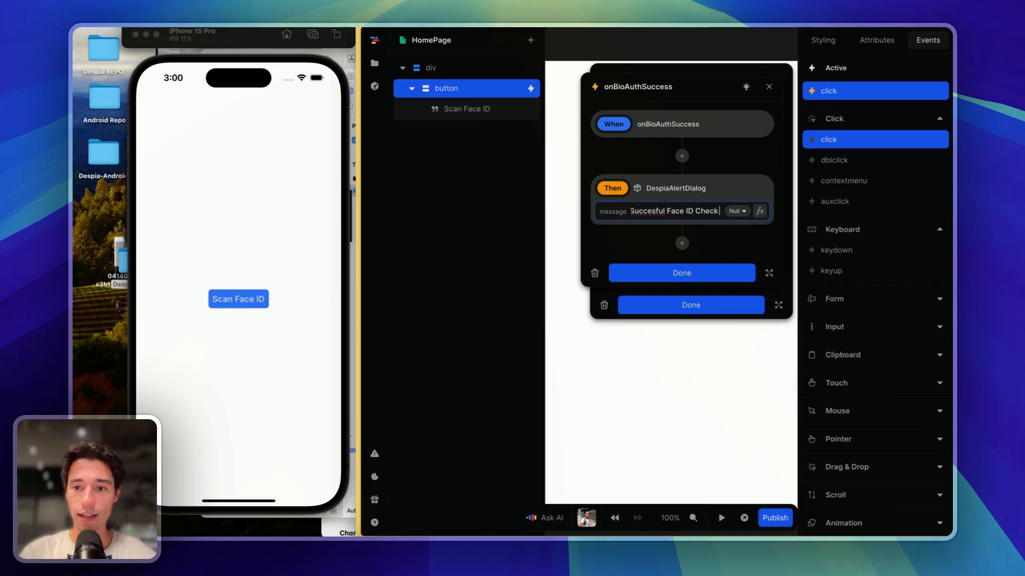
pyautogui.write('k')
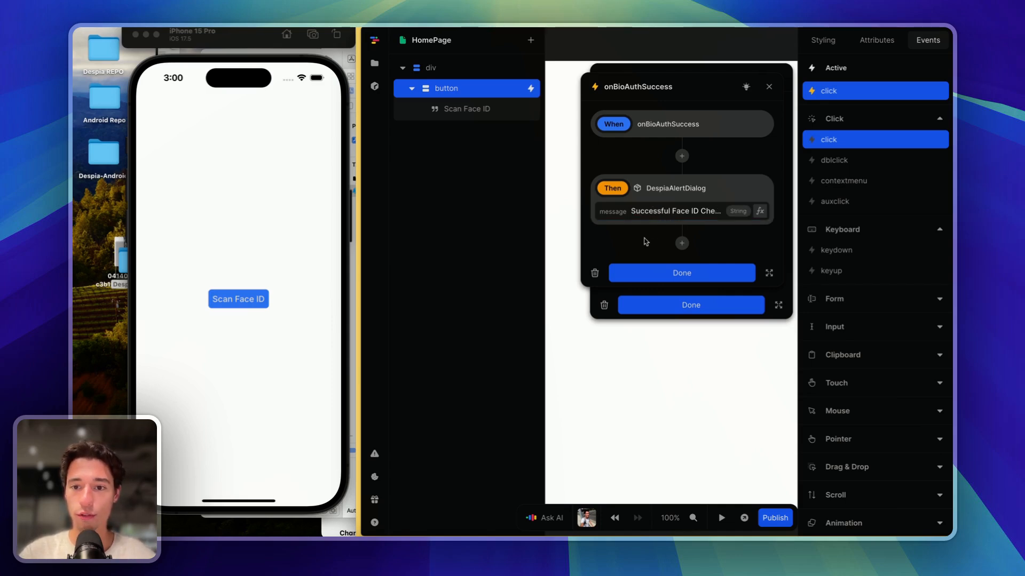
pyautogui.click(656, 272)
# - Add a despiaAlertDialog to onBioAuthFailure with the message 'Unsuccessful Face ID Check', then reopen the click flow
pyautogui.click(769, 202)
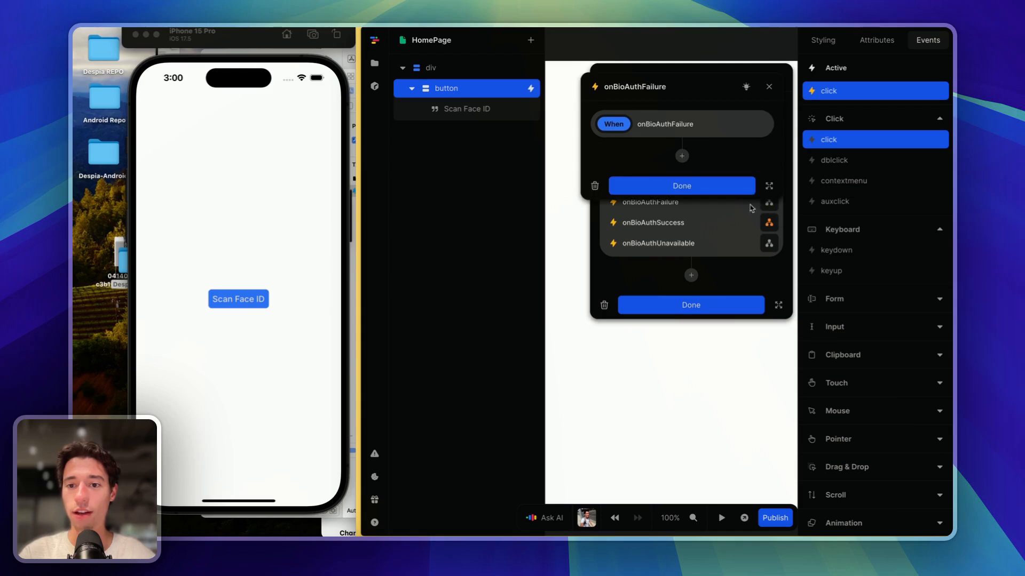
pyautogui.click(682, 156)
pyautogui.write('al')
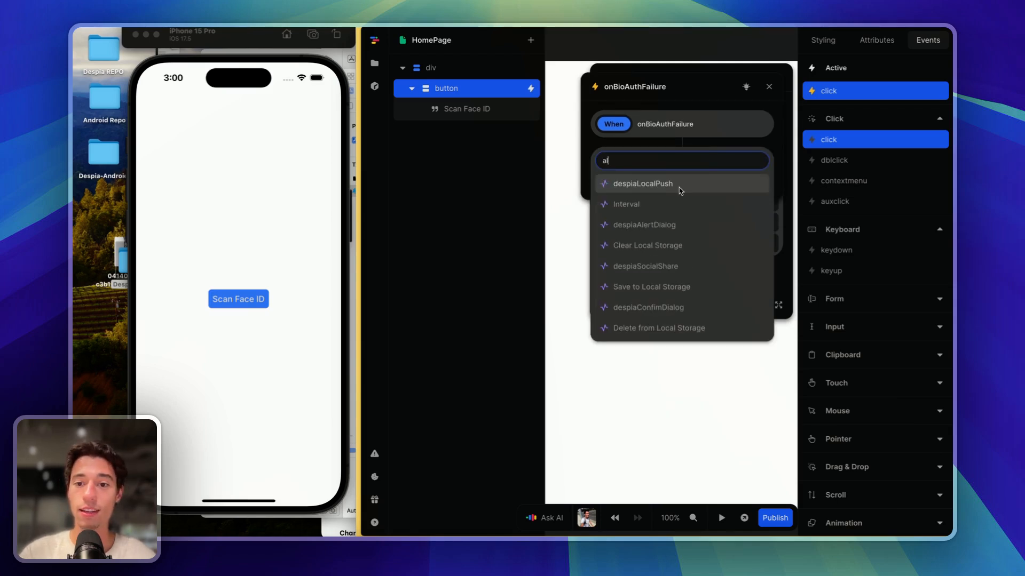
pyautogui.click(672, 225)
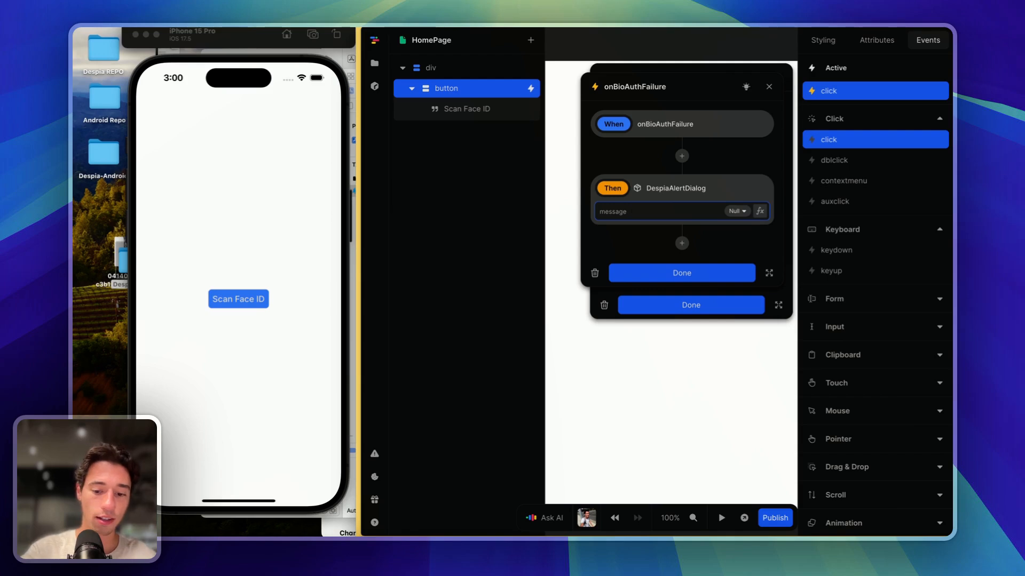
pyautogui.write('Unsuccessfu')
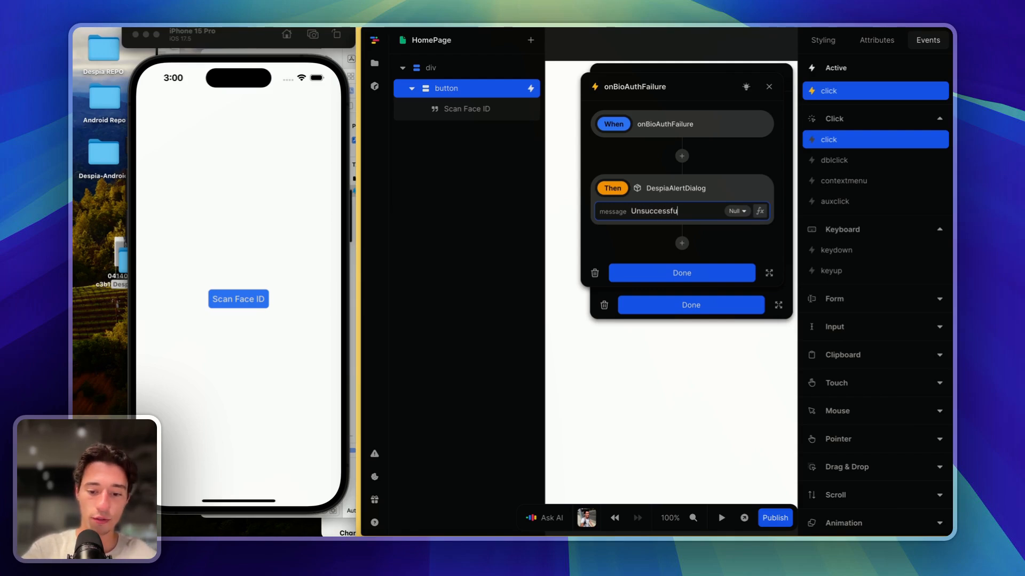
pyautogui.write('l Face ID')
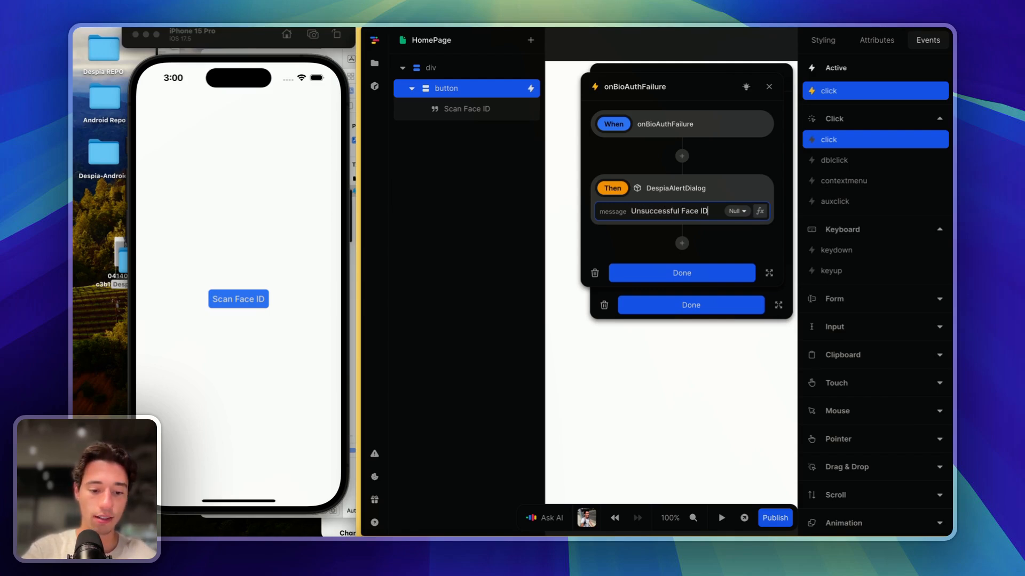
pyautogui.write(' Chcek')
pyautogui.press('BackSpace')
pyautogui.press('BackSpace')
pyautogui.press('BackSpace')
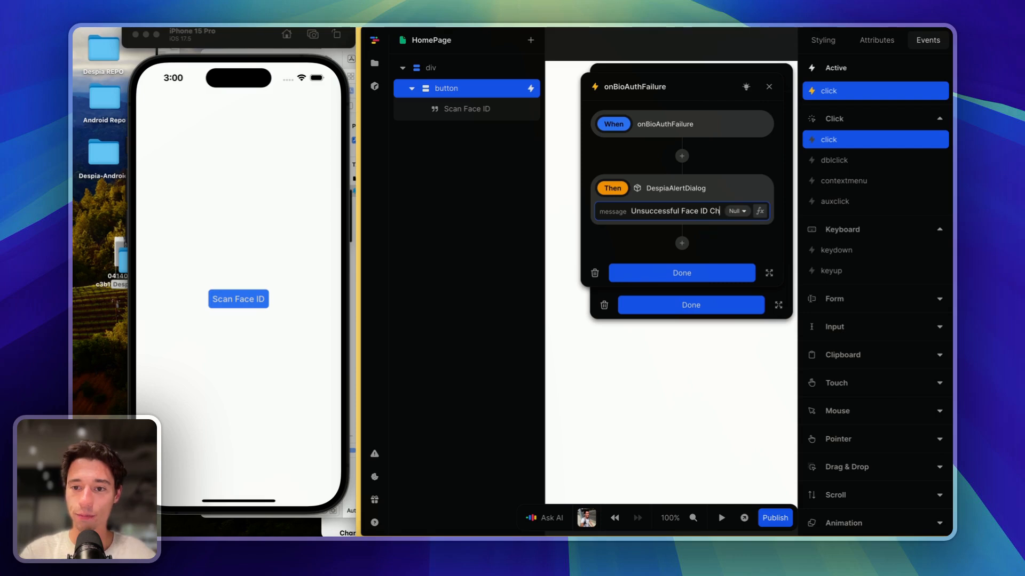
pyautogui.write('eck')
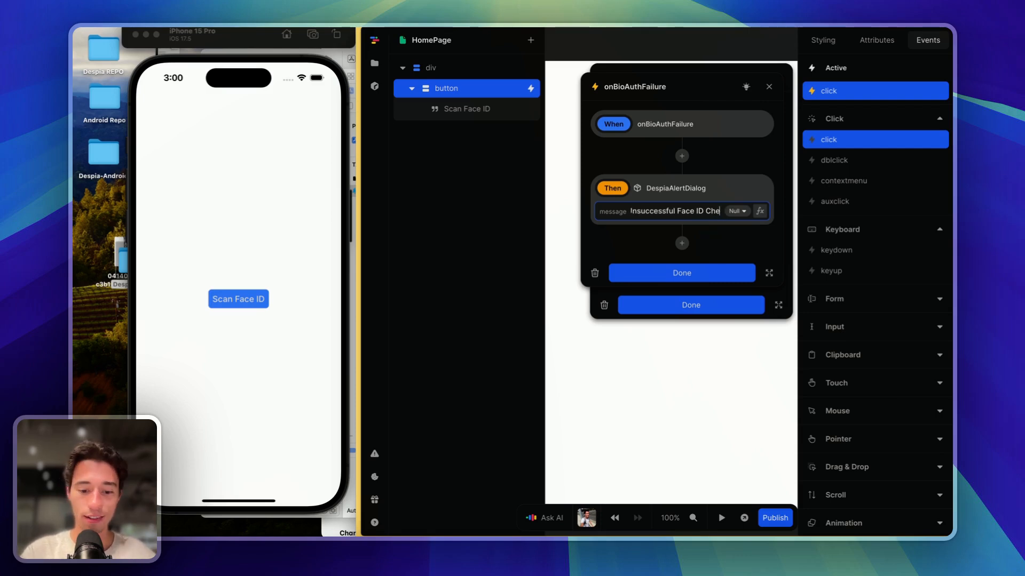
pyautogui.click(681, 272)
pyautogui.click(709, 304)
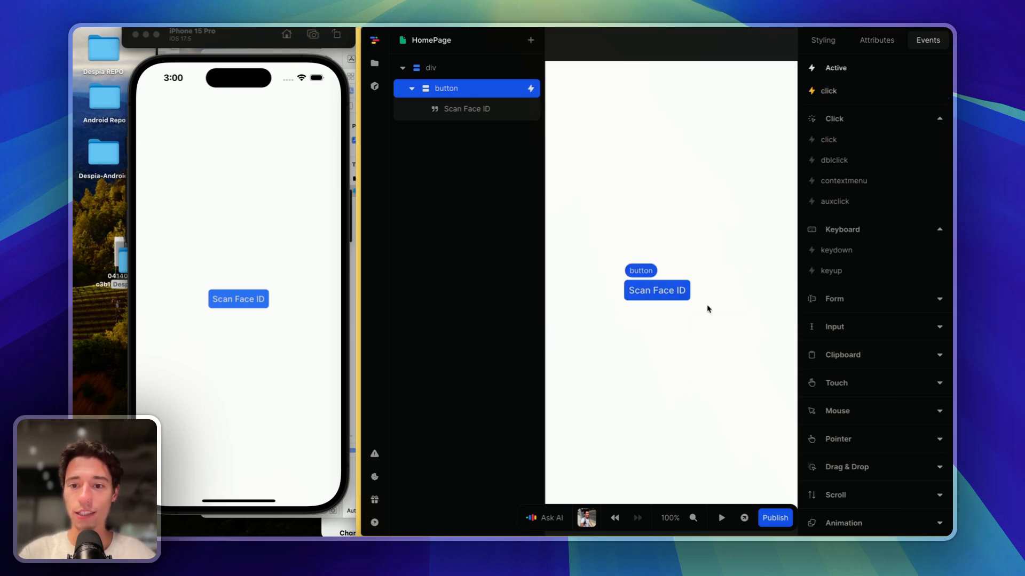
pyautogui.click(835, 137)
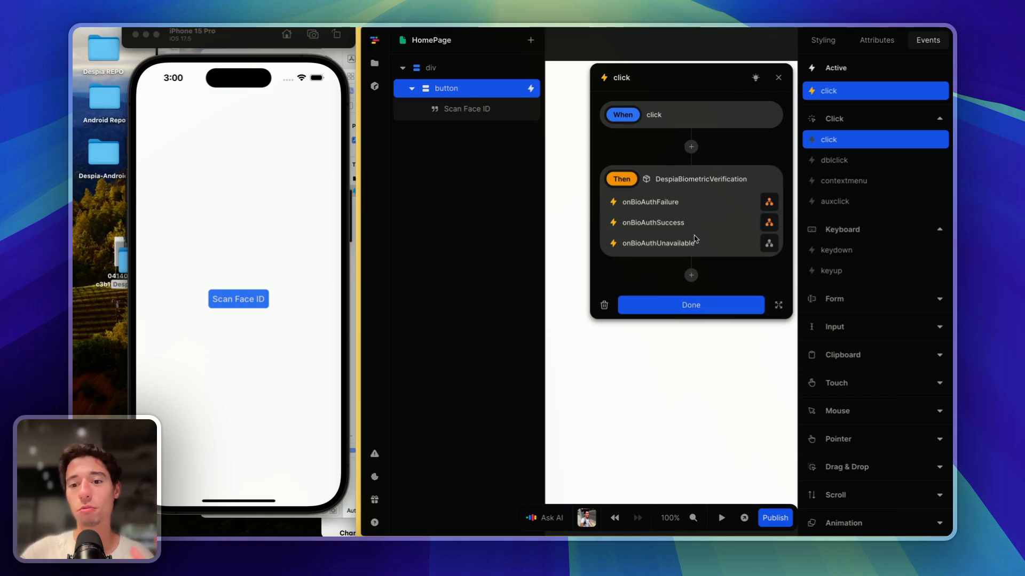
# - Relaunch the FaceID app in the simulator, pass a Face ID check with the passcode, and dismiss the alert
pyautogui.click(692, 312)
pyautogui.click(688, 338)
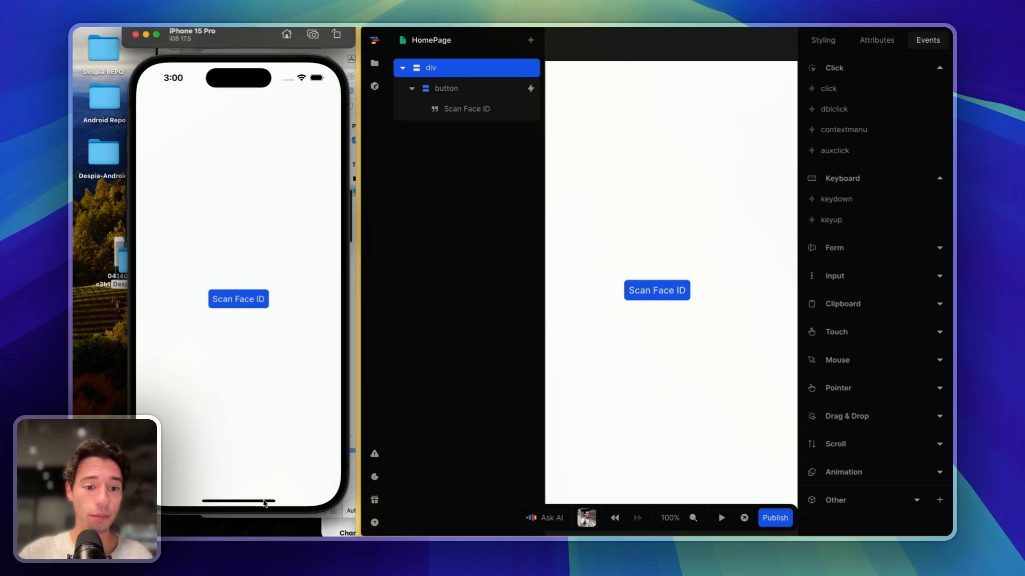
pyautogui.moveTo(267, 504); pyautogui.dragTo(265, 187)
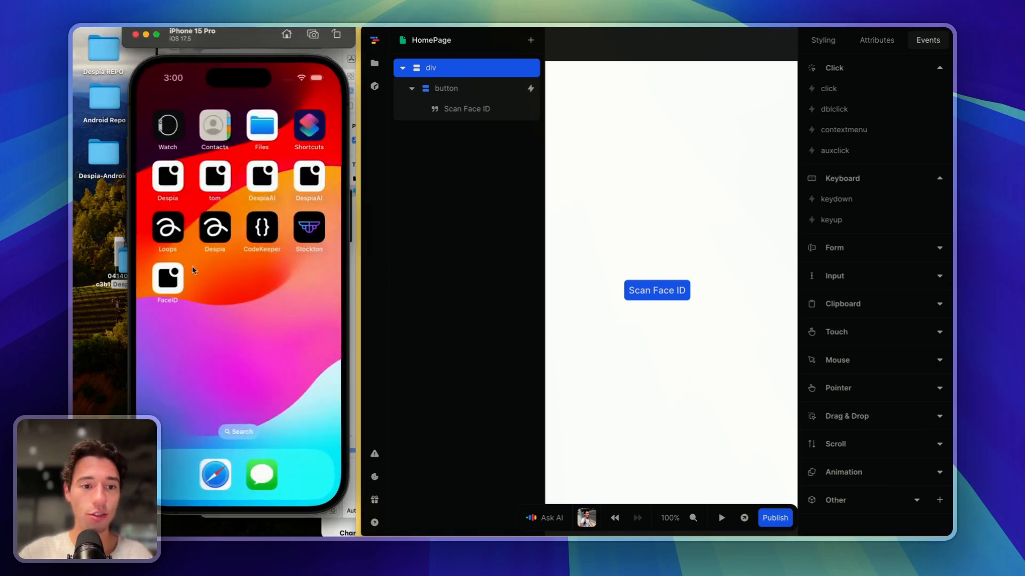
pyautogui.click(167, 276)
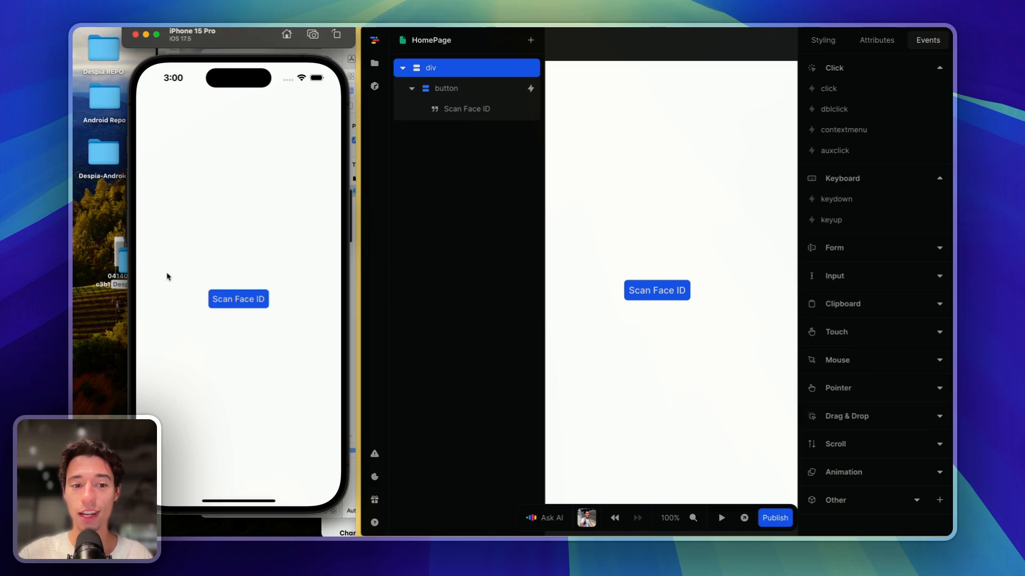
pyautogui.click(248, 300)
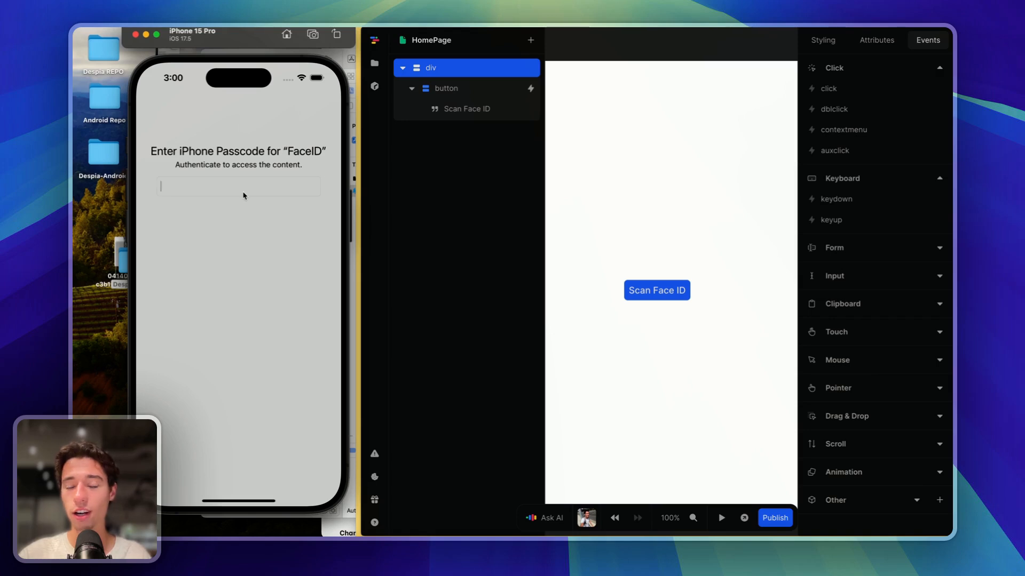
pyautogui.write('12')
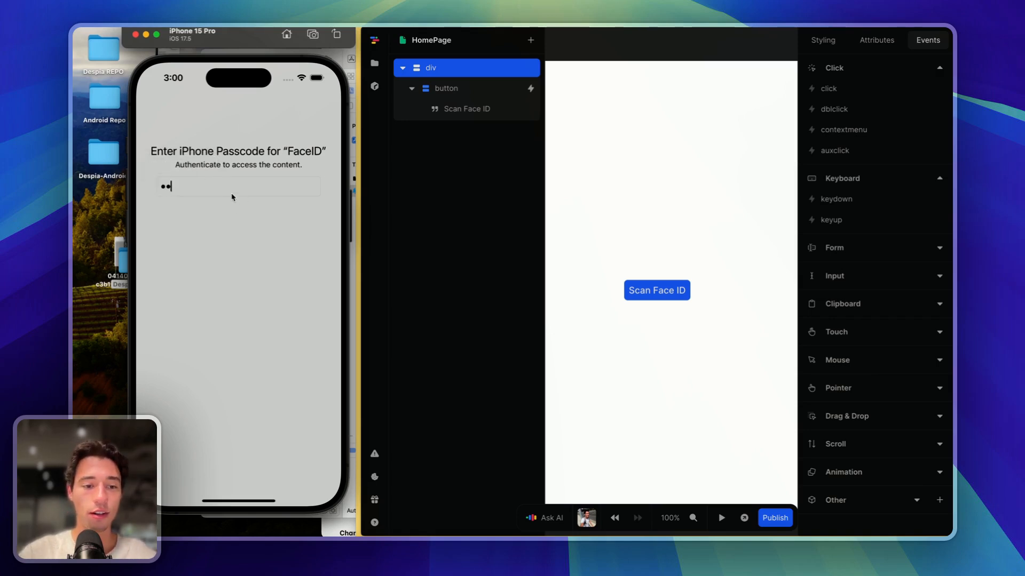
pyautogui.press('Return')
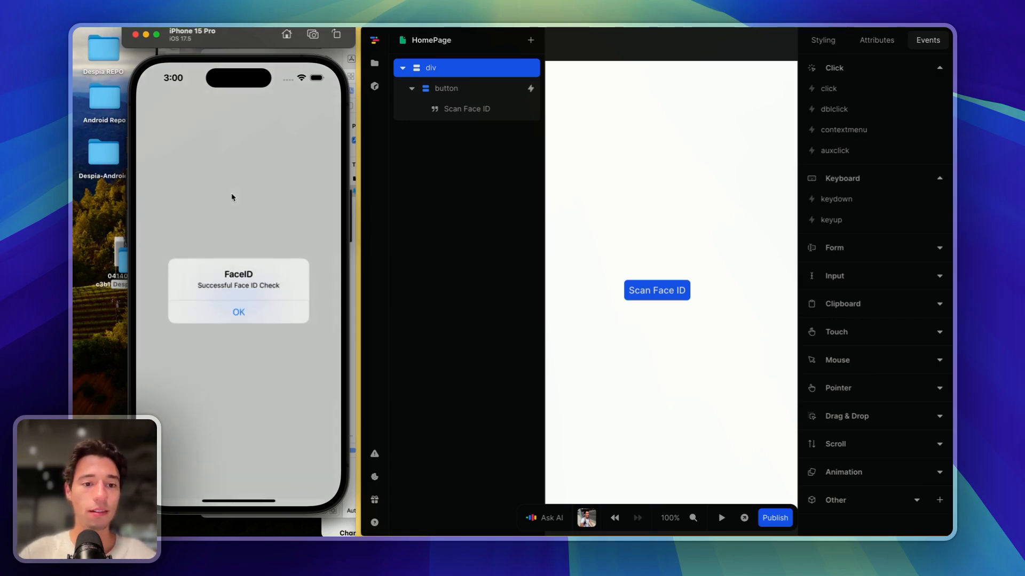
pyautogui.click(239, 313)
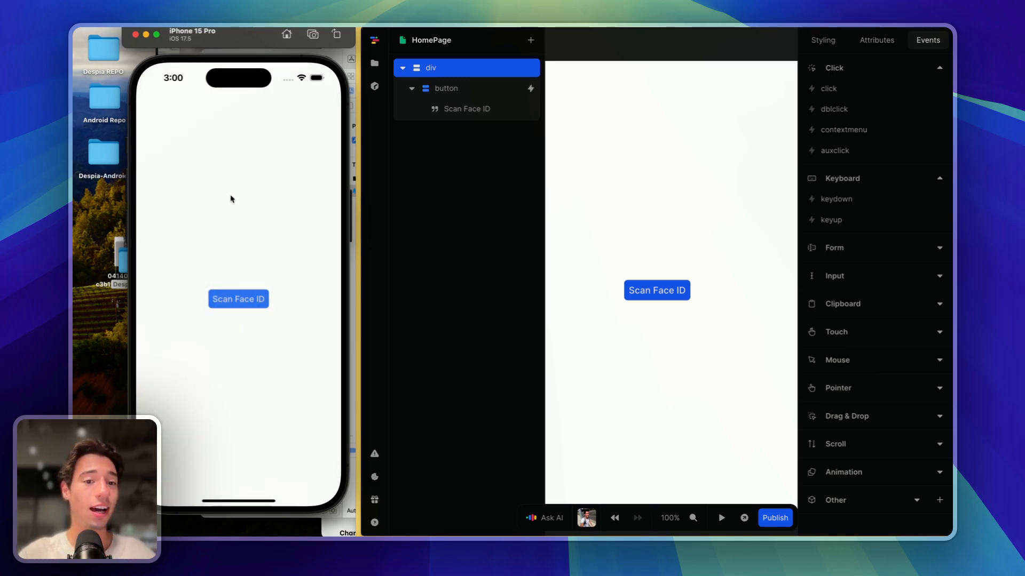
# - Run a second Face ID check with the passcode and dismiss the 'Successful Face ID Check' alert
pyautogui.click(259, 301)
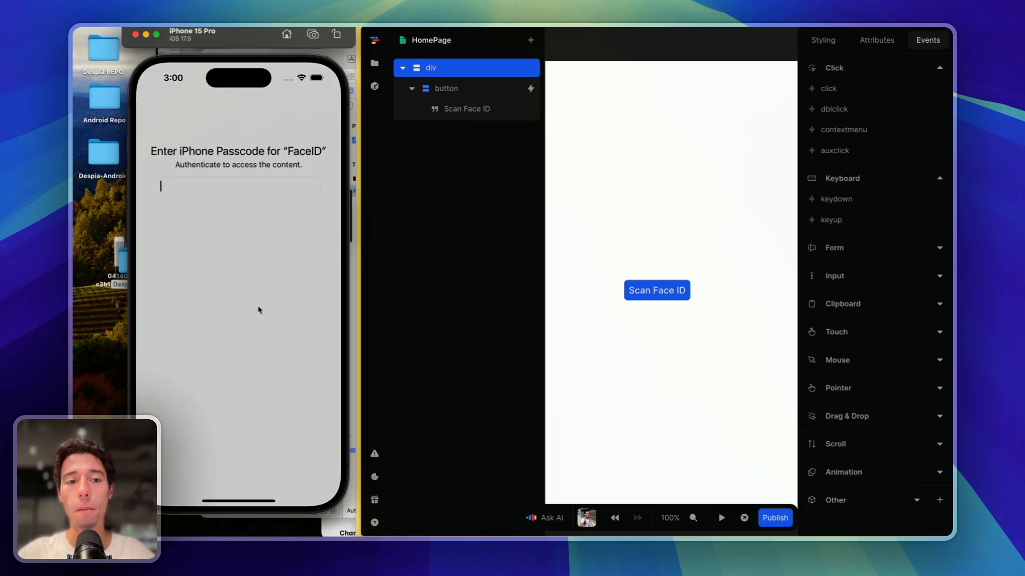
pyautogui.write('7••')
pyautogui.press('Return')
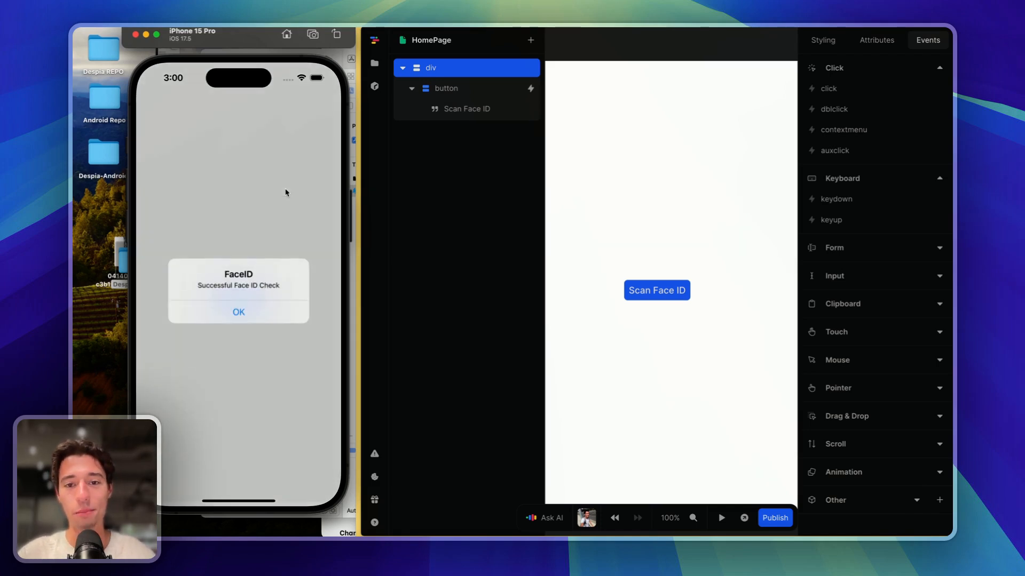
pyautogui.click(242, 312)
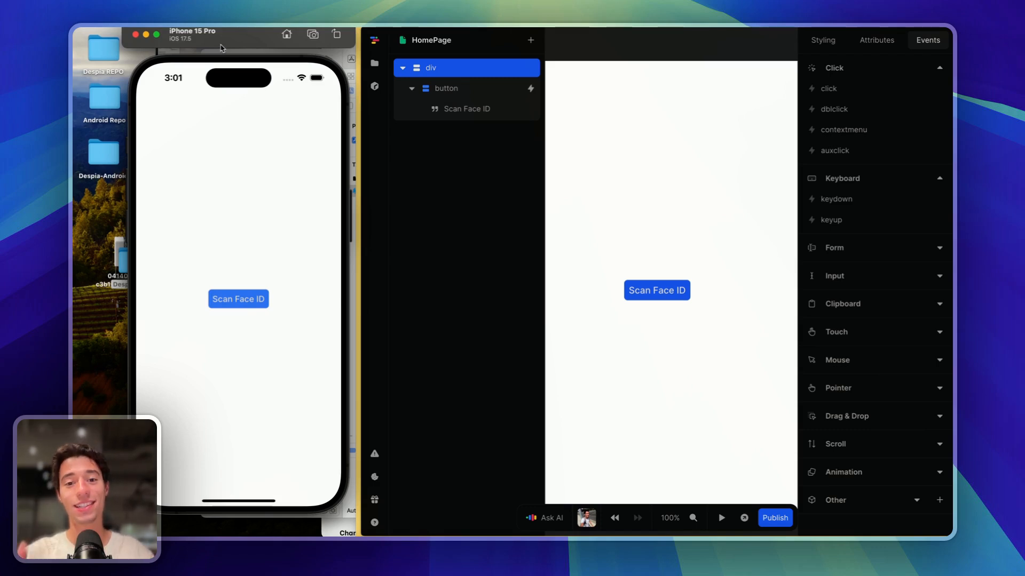
# - Close the iPhone simulator, the Xcode project, the Finder windows and Notes
pyautogui.click(136, 34)
pyautogui.click(245, 53)
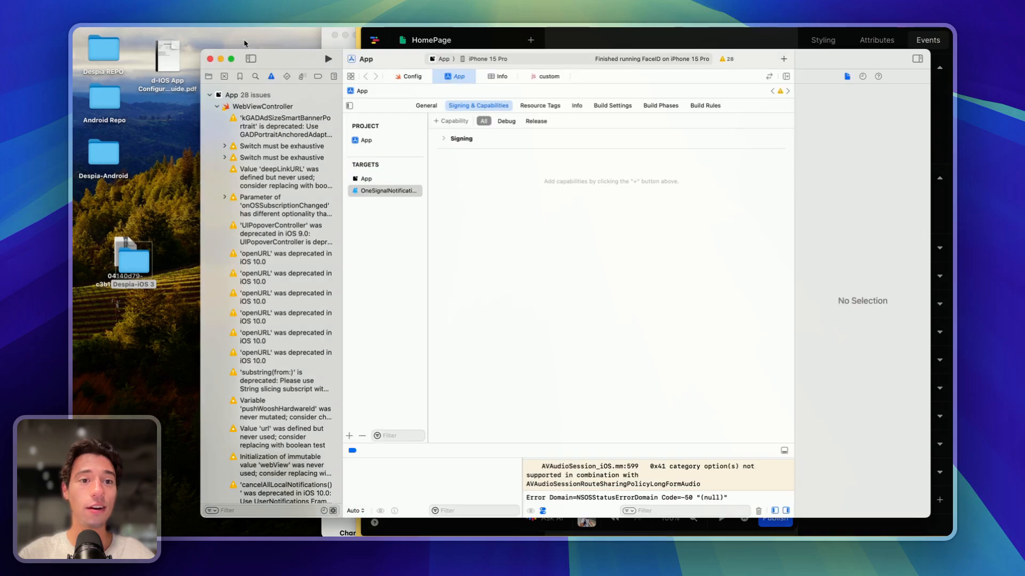
pyautogui.click(210, 60)
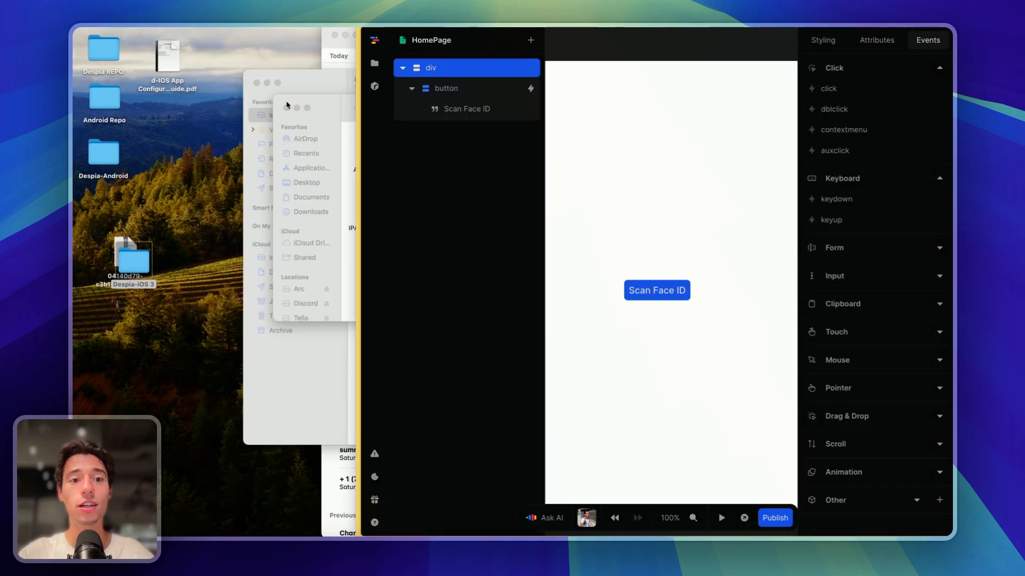
pyautogui.click(257, 83)
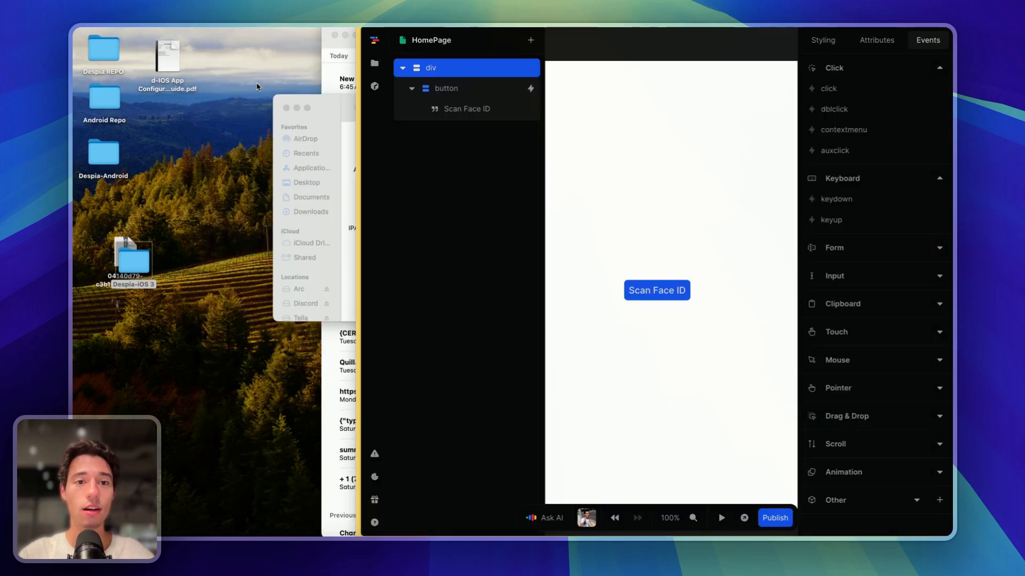
pyautogui.click(296, 109)
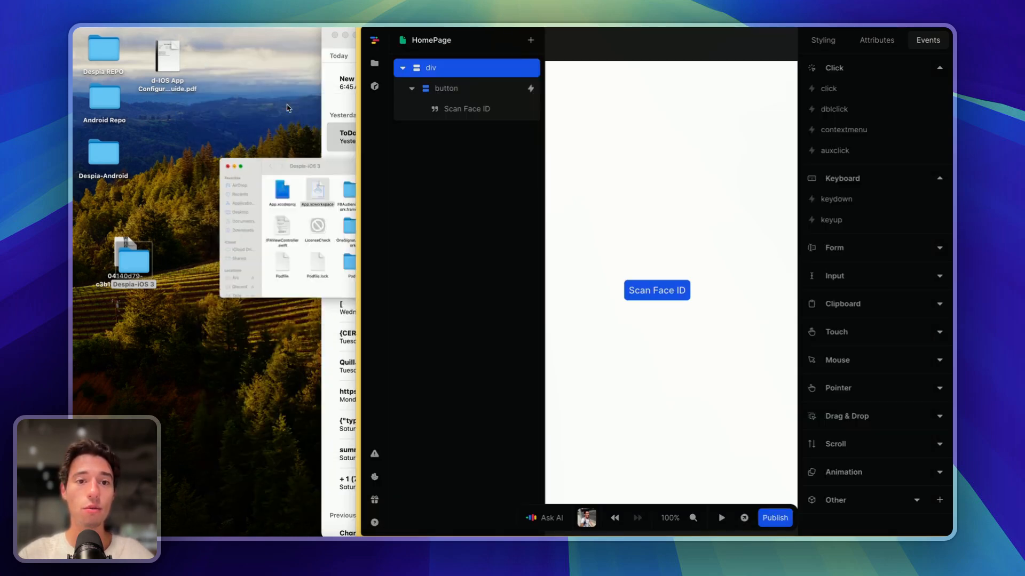
pyautogui.click(334, 37)
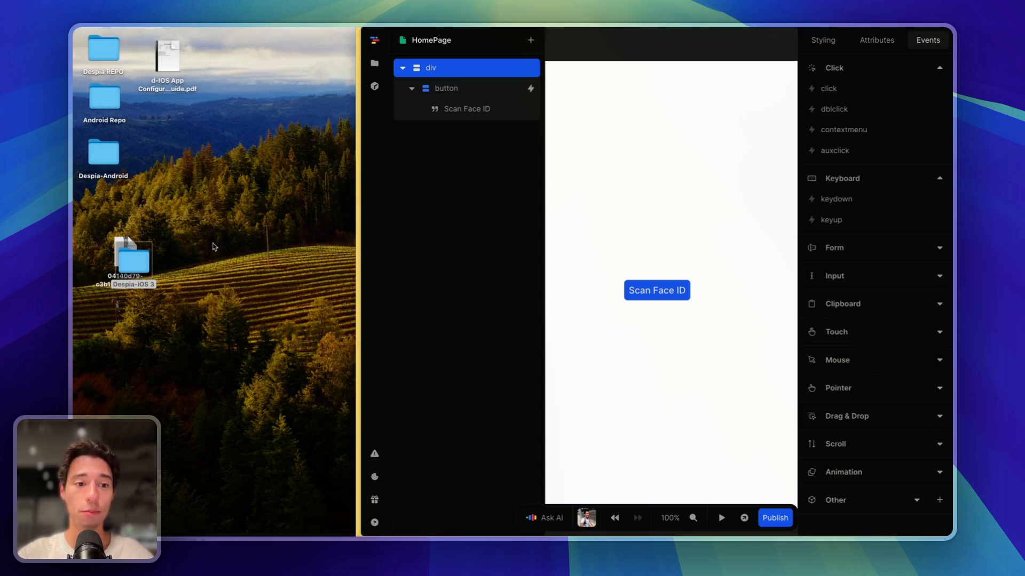
# - Unzip the downloaded project into Despia-iOS 4 and open its App.xcworkspace
pyautogui.moveTo(128, 234); pyautogui.dragTo(191, 282)
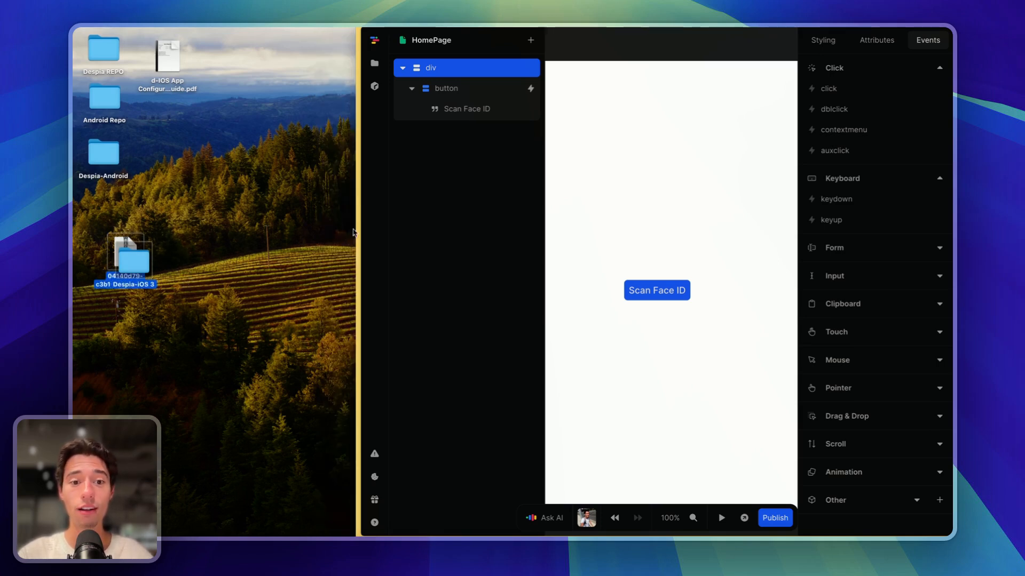
pyautogui.moveTo(125, 253); pyautogui.dragTo(184, 254)
pyautogui.click(203, 327)
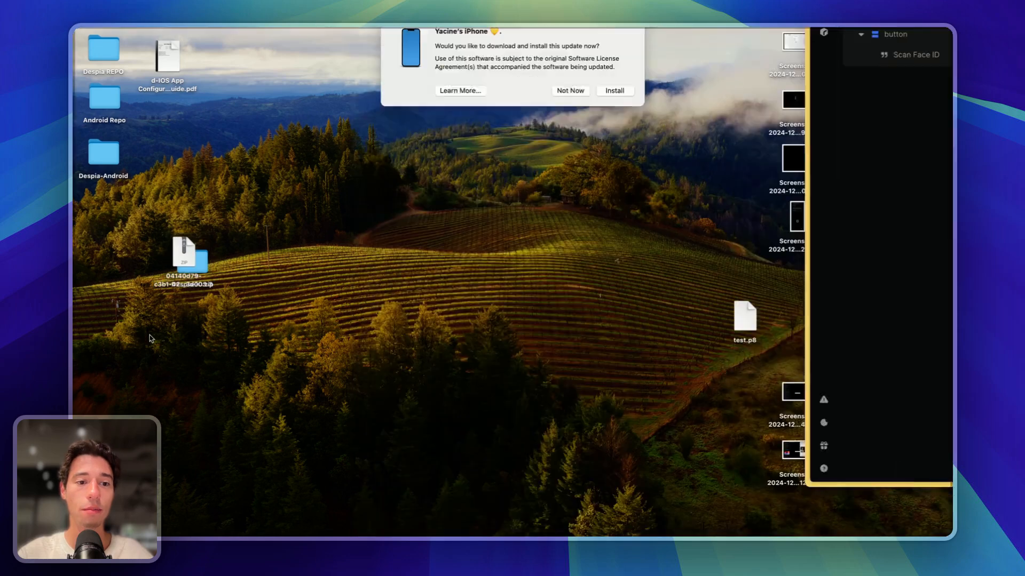
pyautogui.click(203, 328)
pyautogui.doubleClick(183, 261)
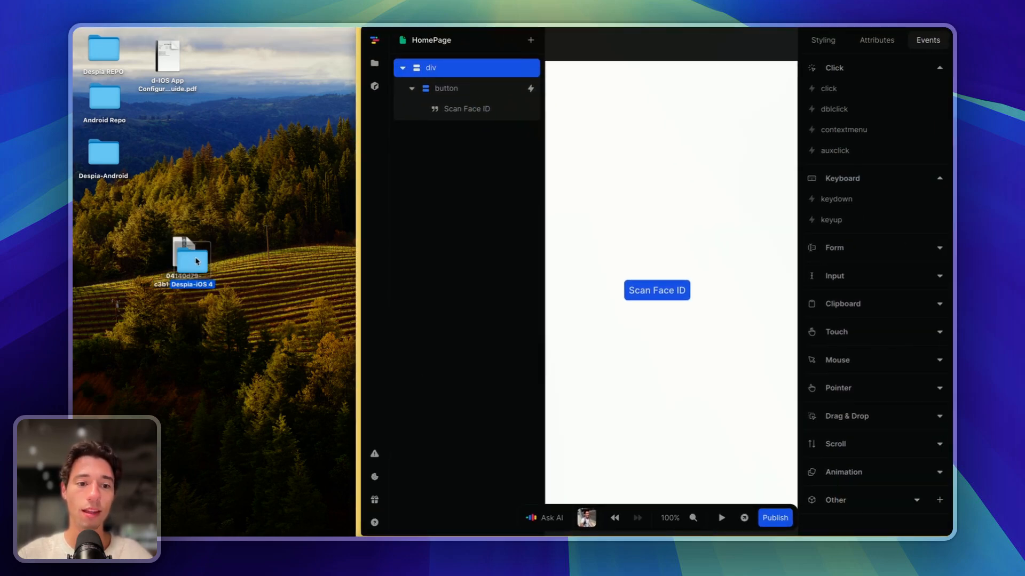
pyautogui.doubleClick(190, 260)
pyautogui.doubleClick(433, 150)
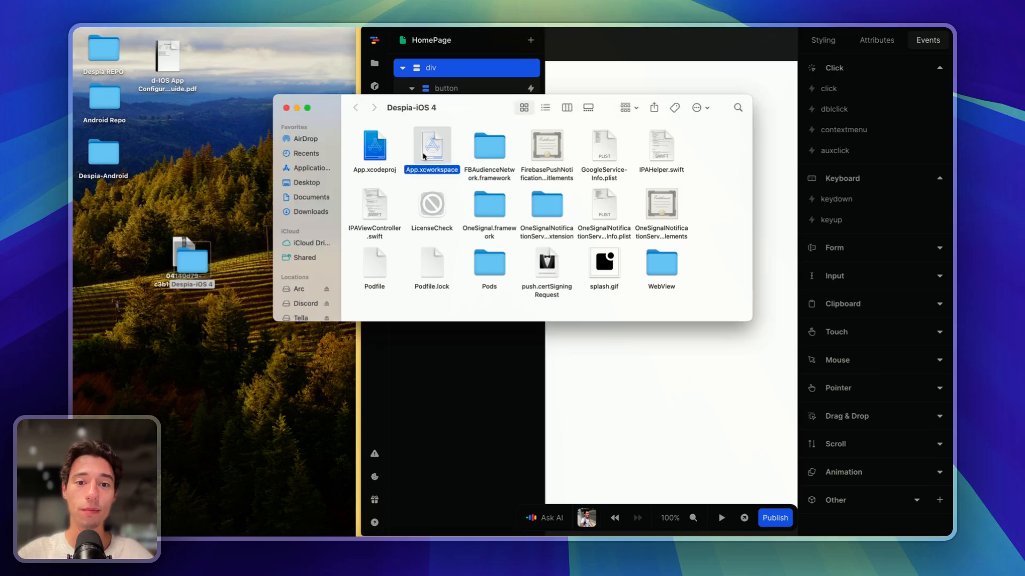
# - Trust the downloaded workspace, run it on the simulator, then close the simulator and dismiss the Mach error
pyautogui.click(512, 261)
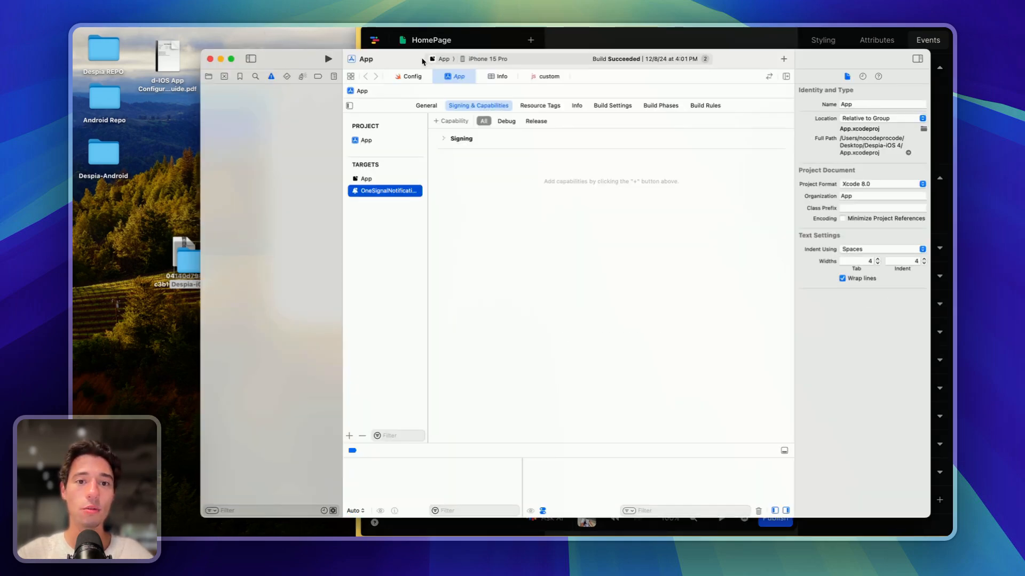
pyautogui.click(328, 59)
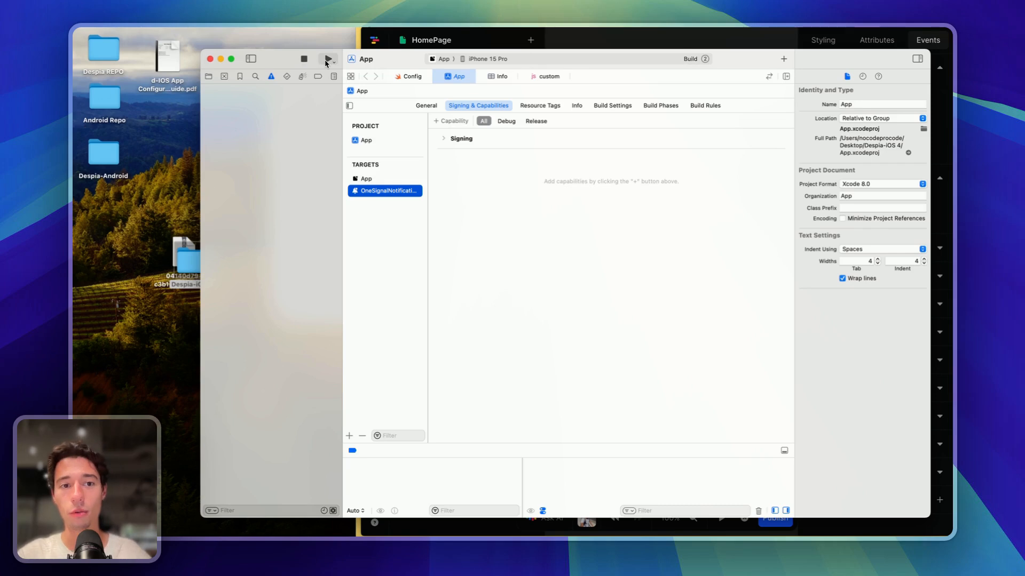
pyautogui.moveTo(278, 62); pyautogui.dragTo(257, 56)
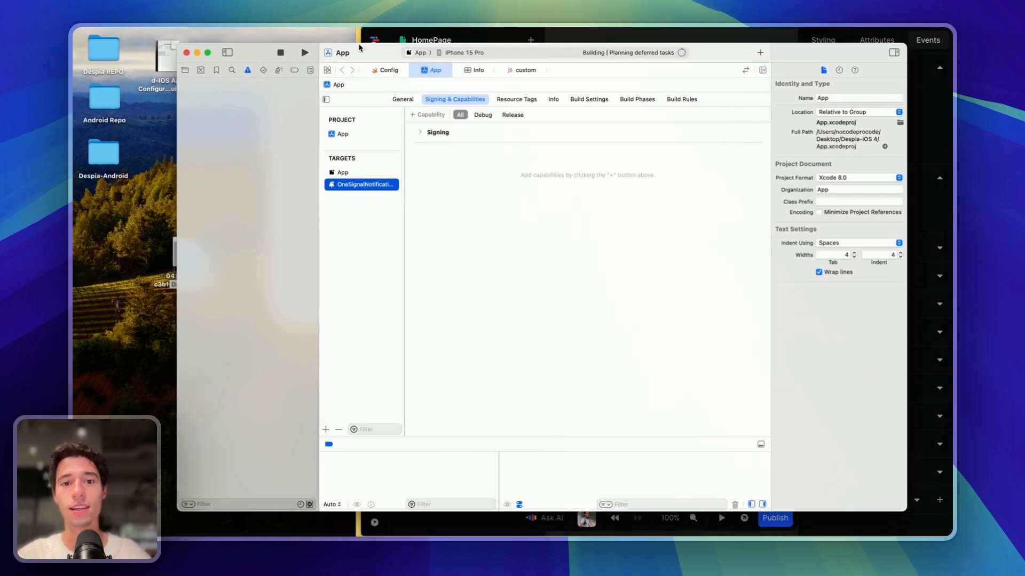
pyautogui.click(465, 53)
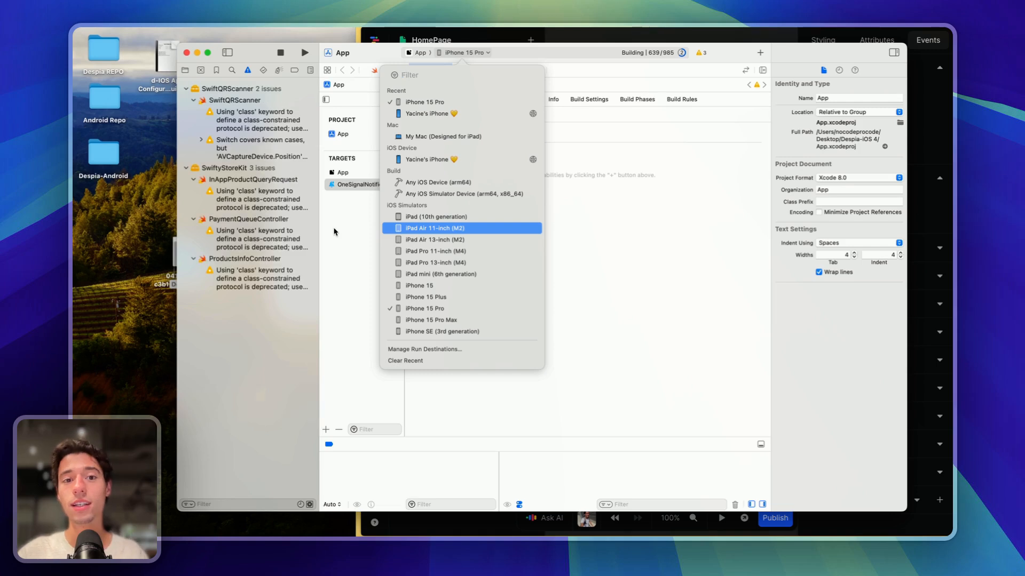
pyautogui.click(282, 326)
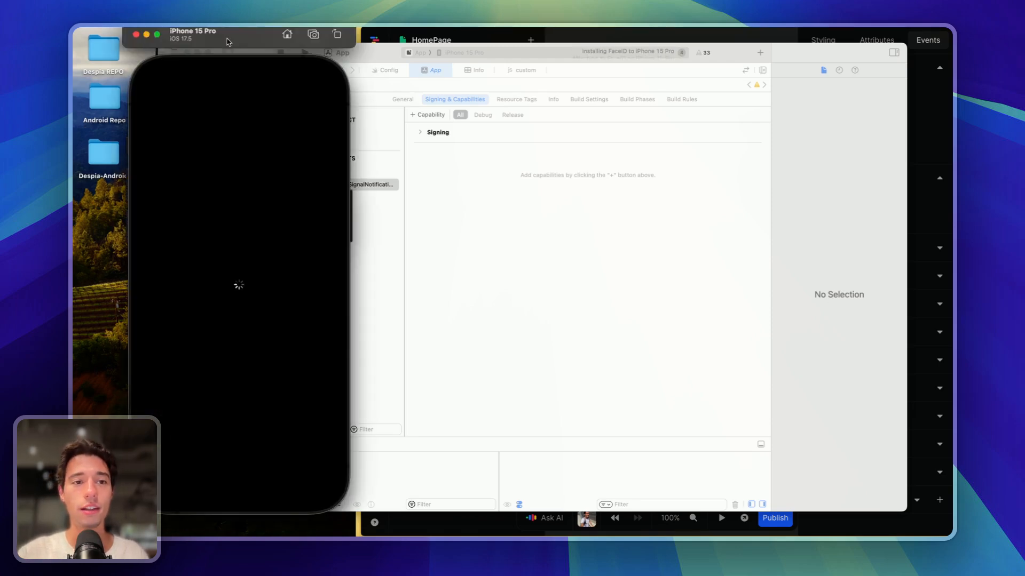
pyautogui.click(136, 34)
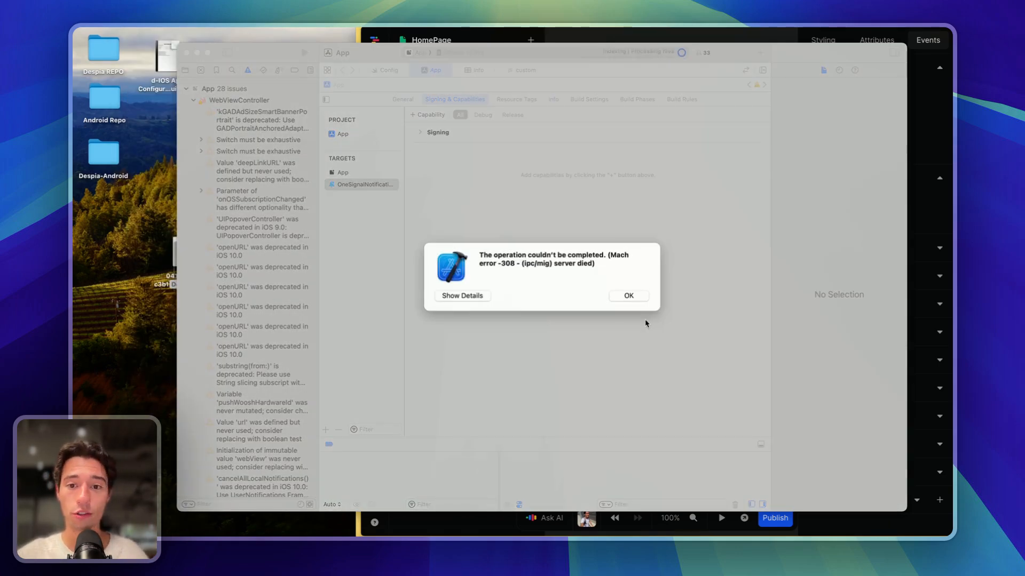
pyautogui.click(628, 296)
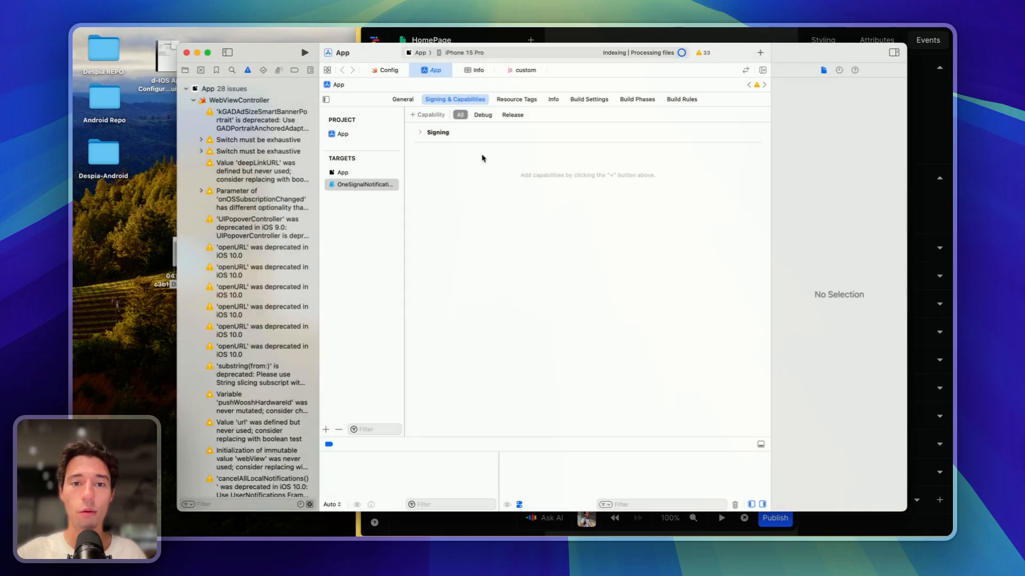
# - Set the build destination to Any iOS Device (arm64) and dismiss the build-only device warning
pyautogui.click(463, 53)
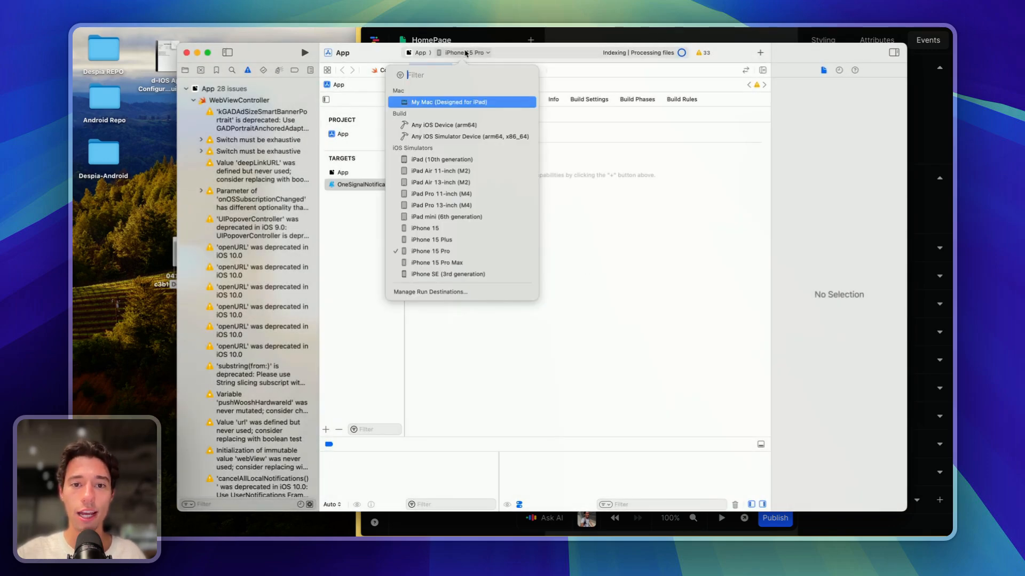
pyautogui.click(433, 126)
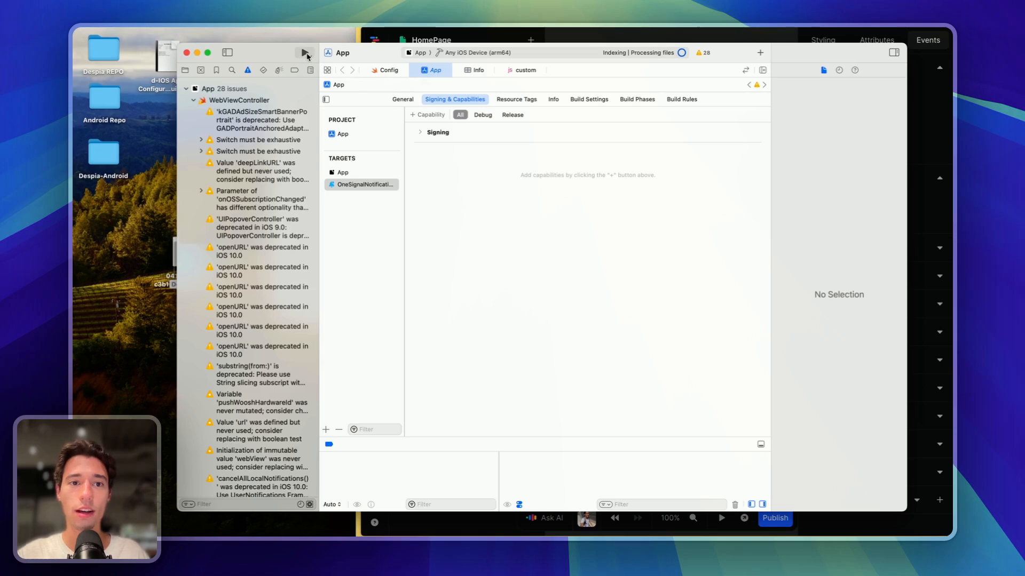
pyautogui.click(305, 53)
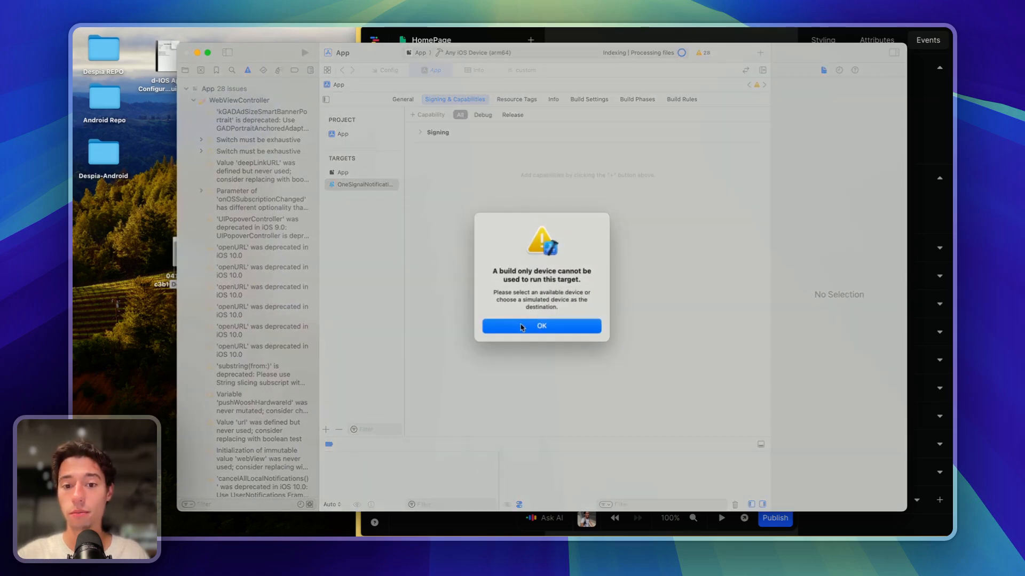
pyautogui.click(521, 327)
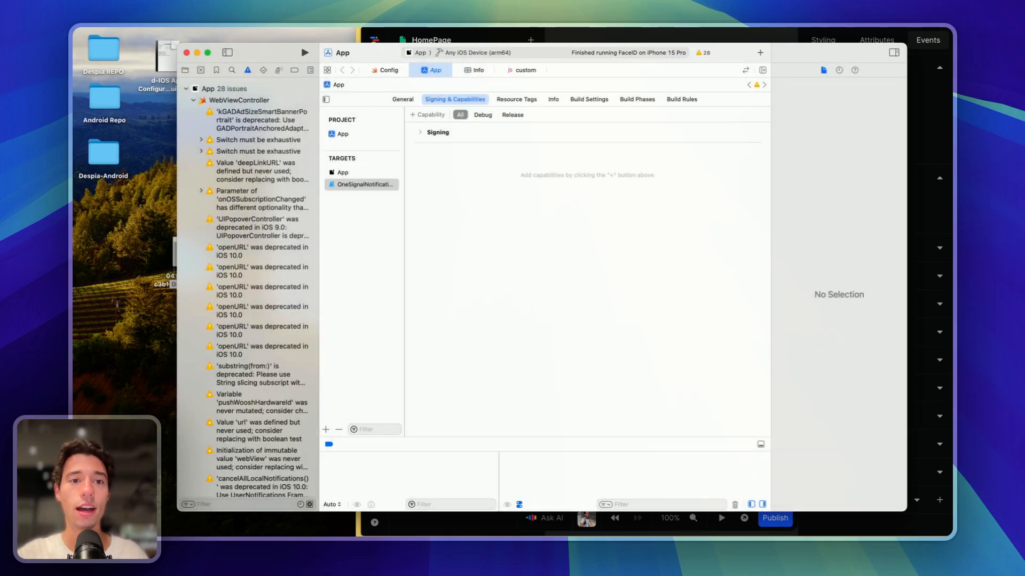
pyautogui.click(300, 18)
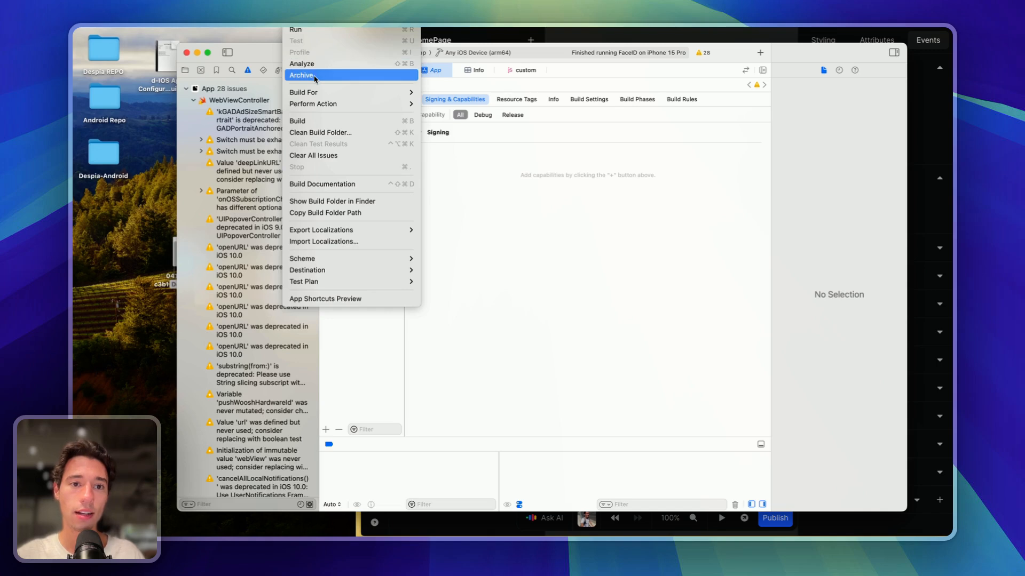
# - Attempt an archive, then browse the App project's general and target settings
pyautogui.click(314, 76)
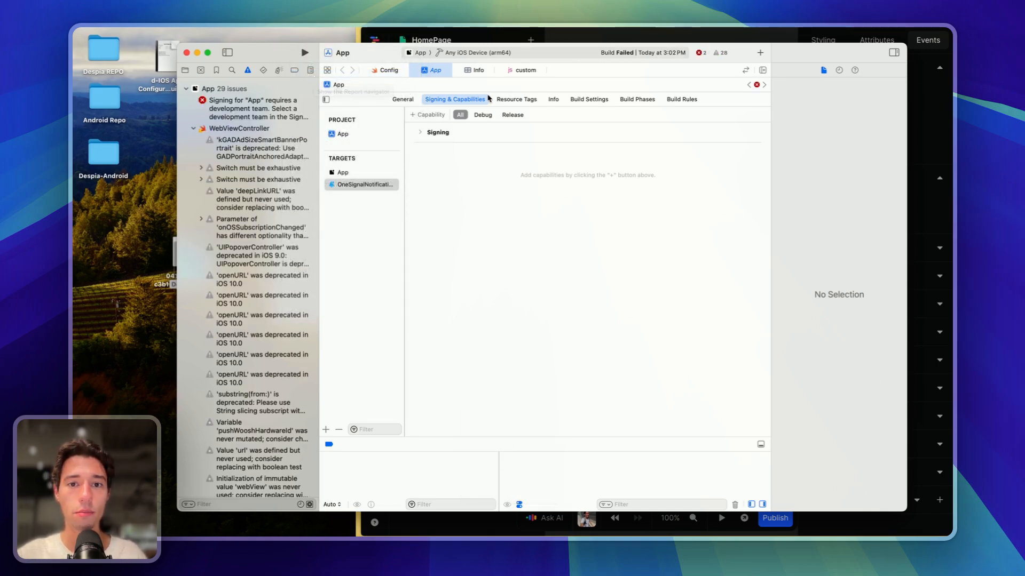
pyautogui.click(410, 100)
pyautogui.click(351, 136)
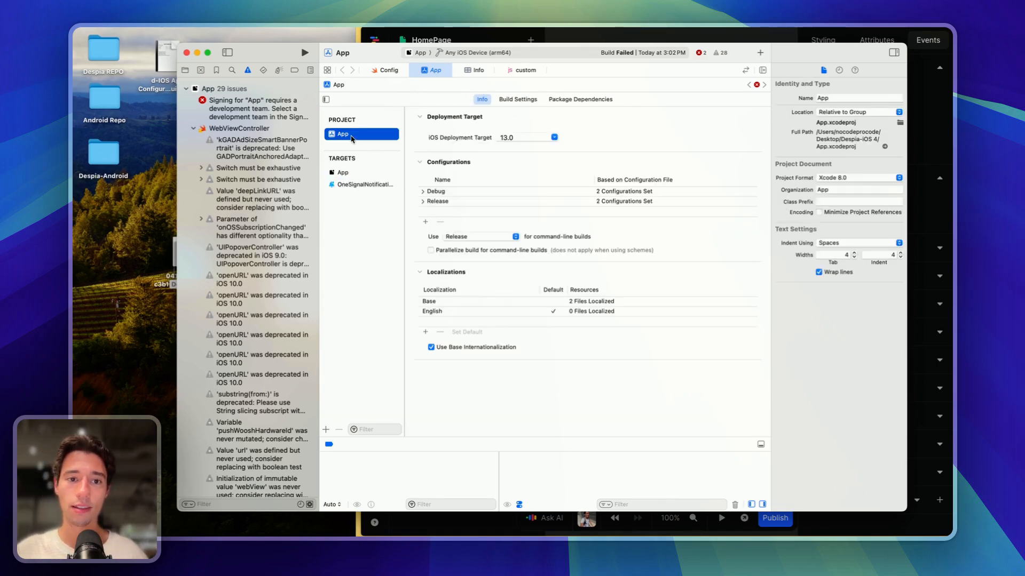
pyautogui.click(344, 172)
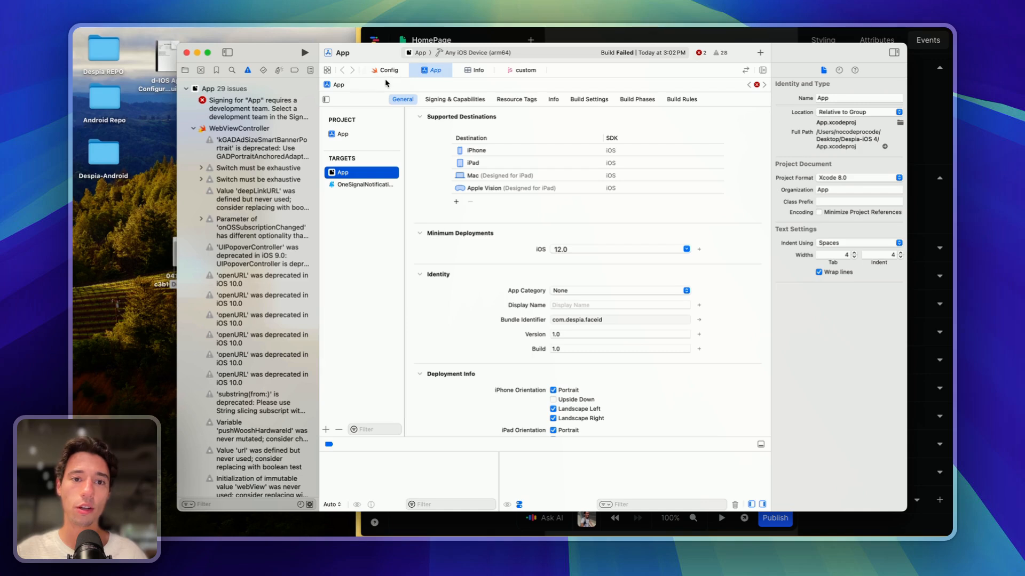
pyautogui.click(185, 70)
pyautogui.click(204, 91)
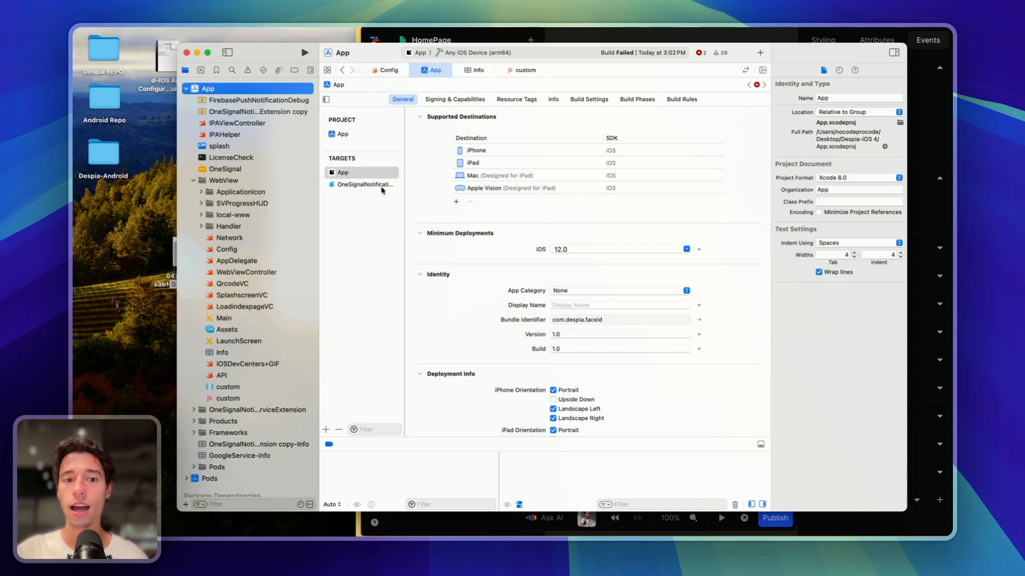
# - Set the App target's signing team to The InnerPoint, LLC
pyautogui.click(365, 178)
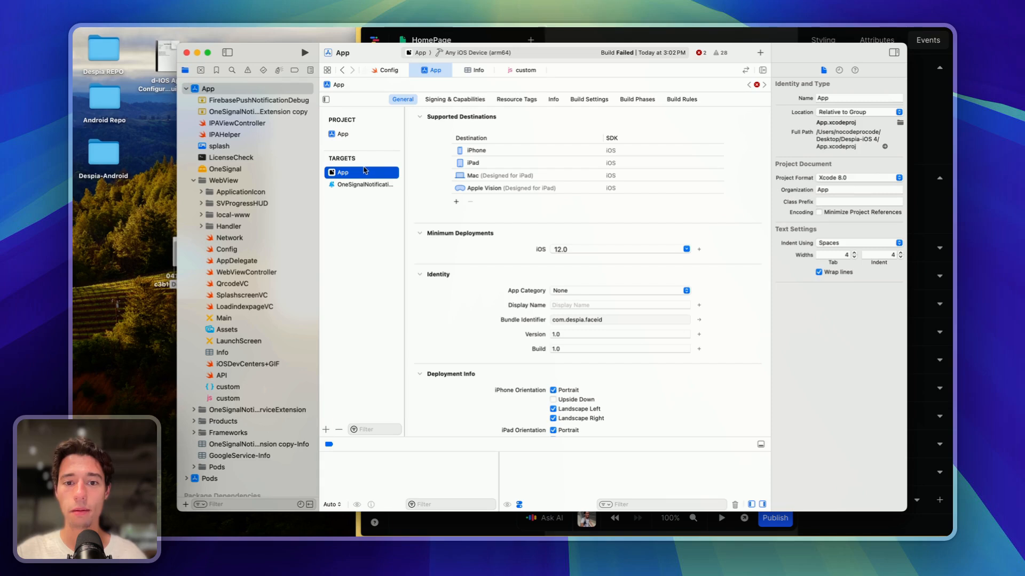
pyautogui.scroll(-2, 534, 245)
pyautogui.scroll(2, 496, 176)
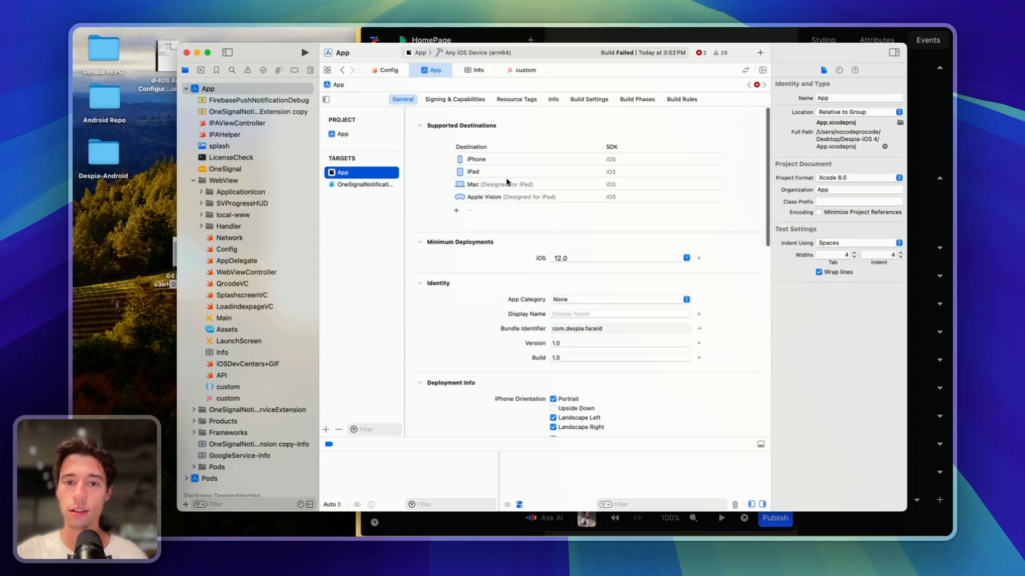
pyautogui.click(465, 100)
pyautogui.click(541, 177)
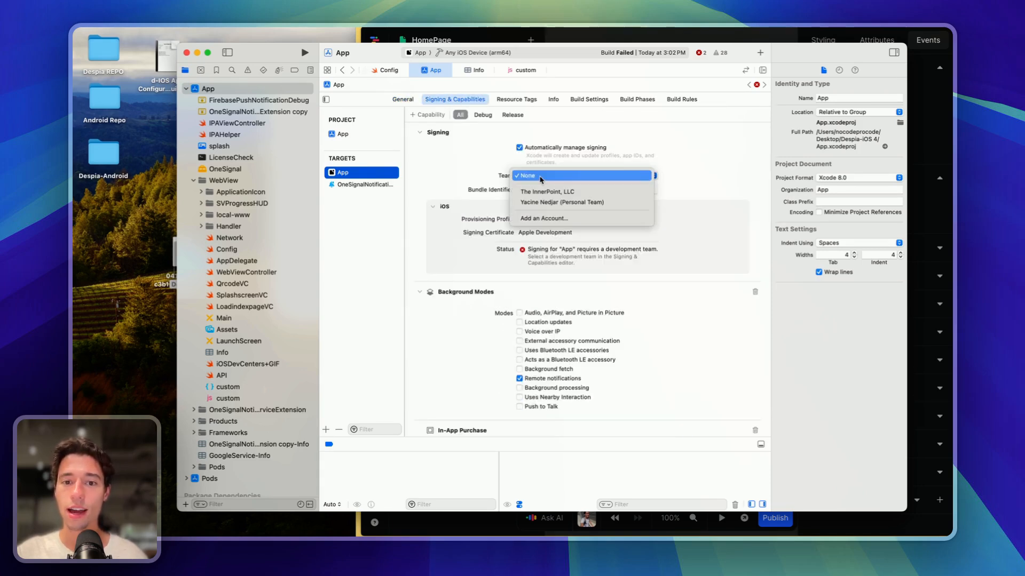
pyautogui.click(570, 192)
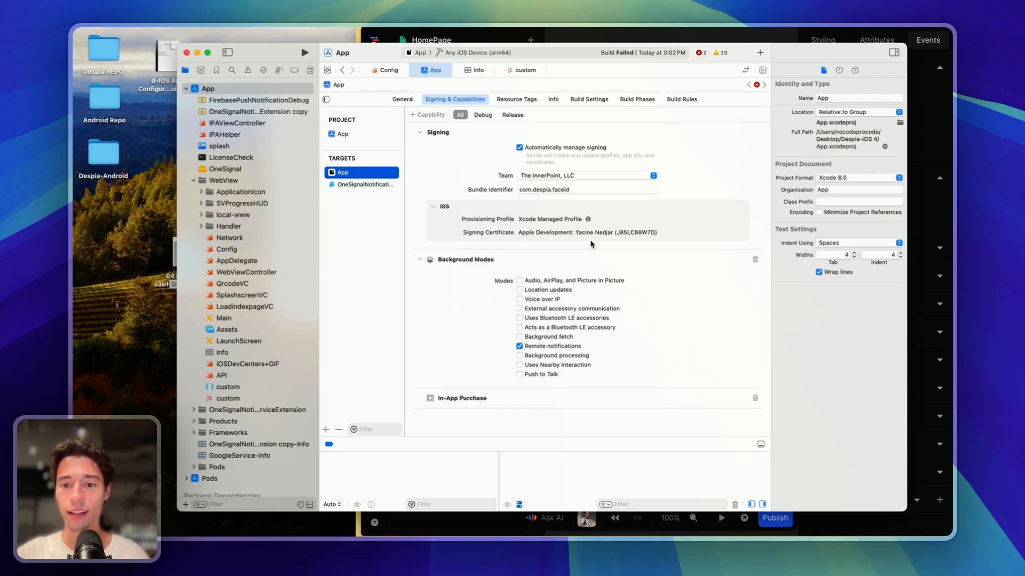
# - Sign the OneSignalNotificationServiceExtension target with The InnerPoint, LLC team as well
pyautogui.click(370, 186)
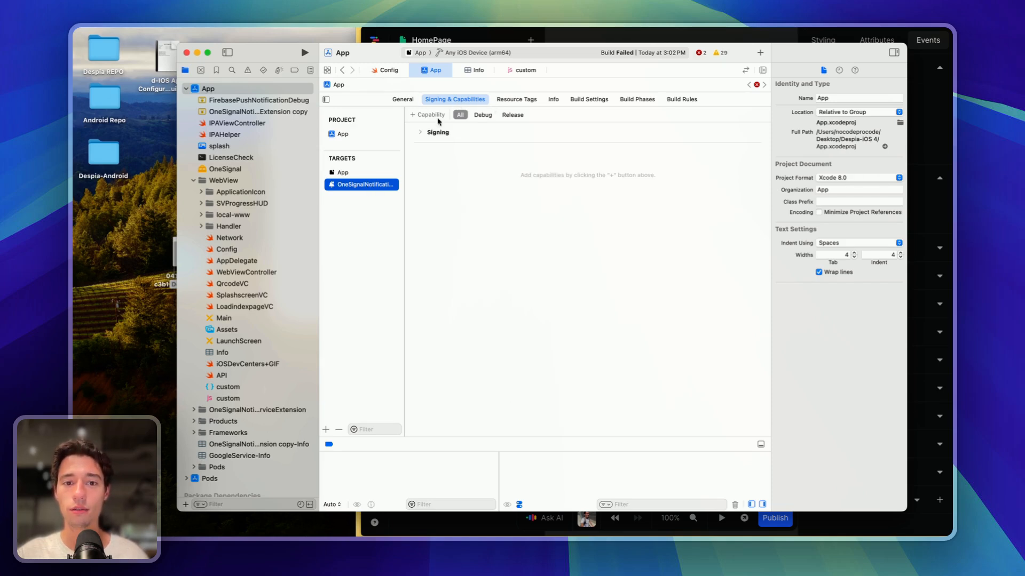
pyautogui.click(420, 133)
pyautogui.click(542, 178)
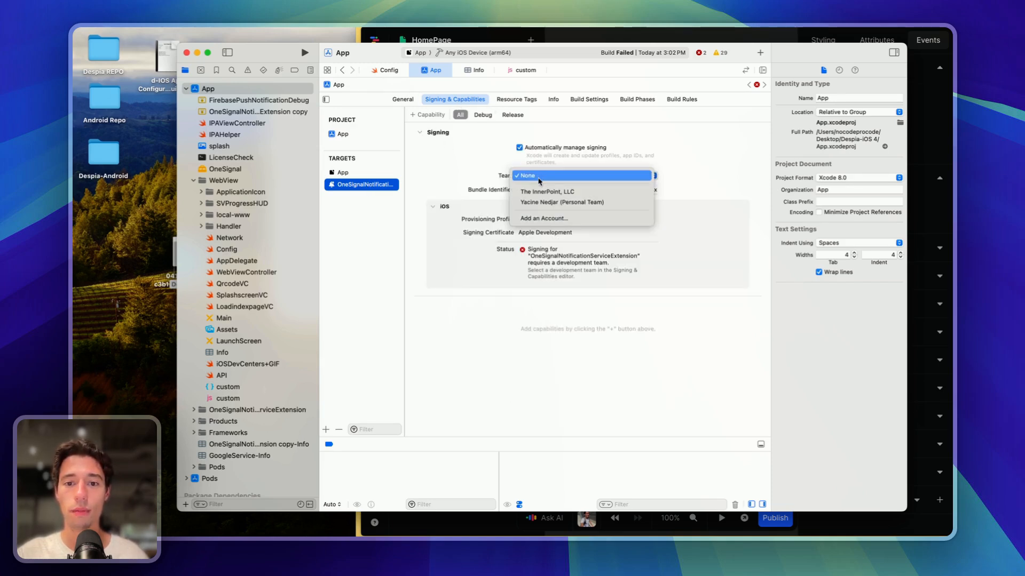
pyautogui.click(540, 192)
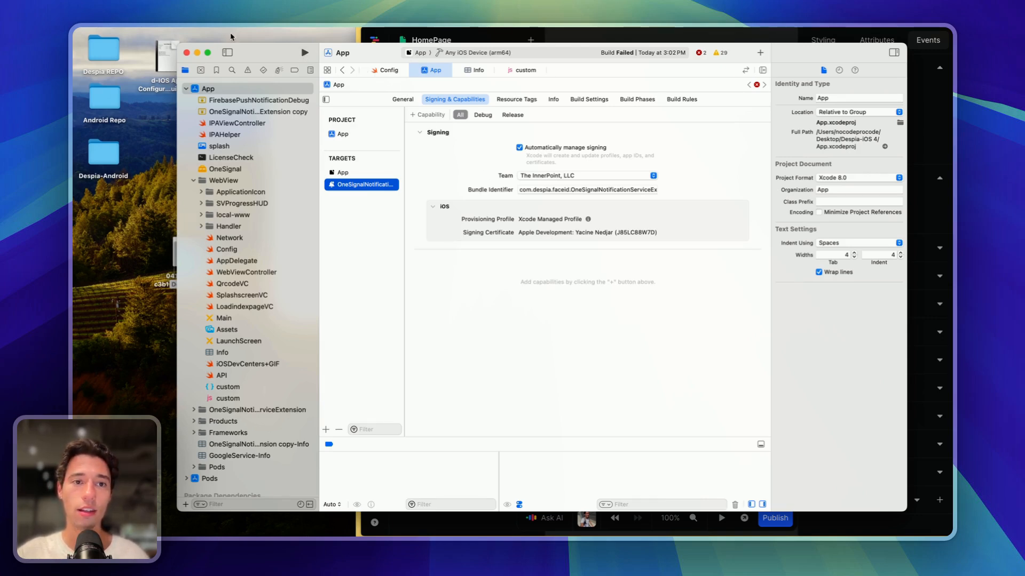
pyautogui.click(288, 25)
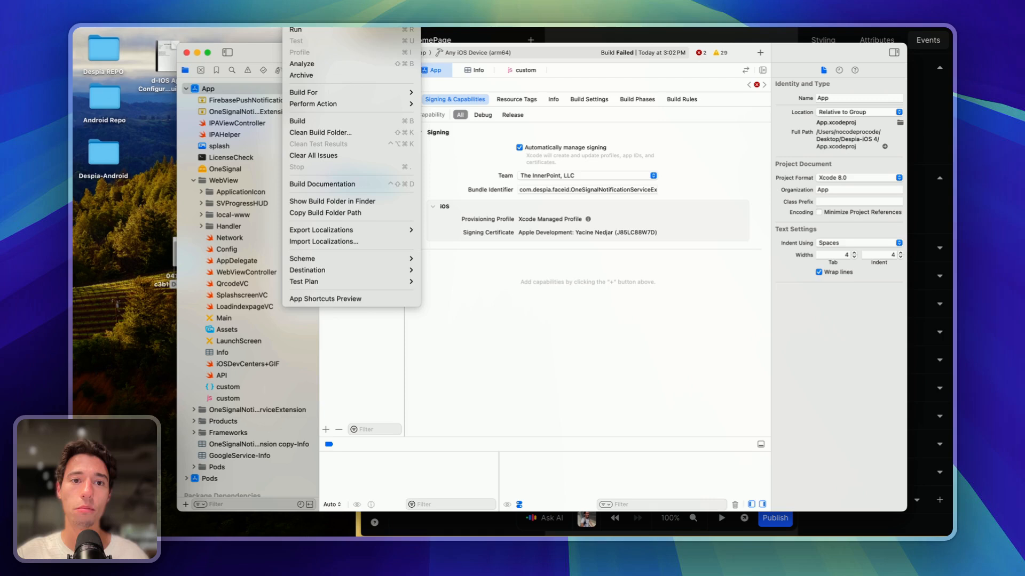
# - Archive the App, entering the keychain password and choosing Always Allow for codesign
pyautogui.click(309, 76)
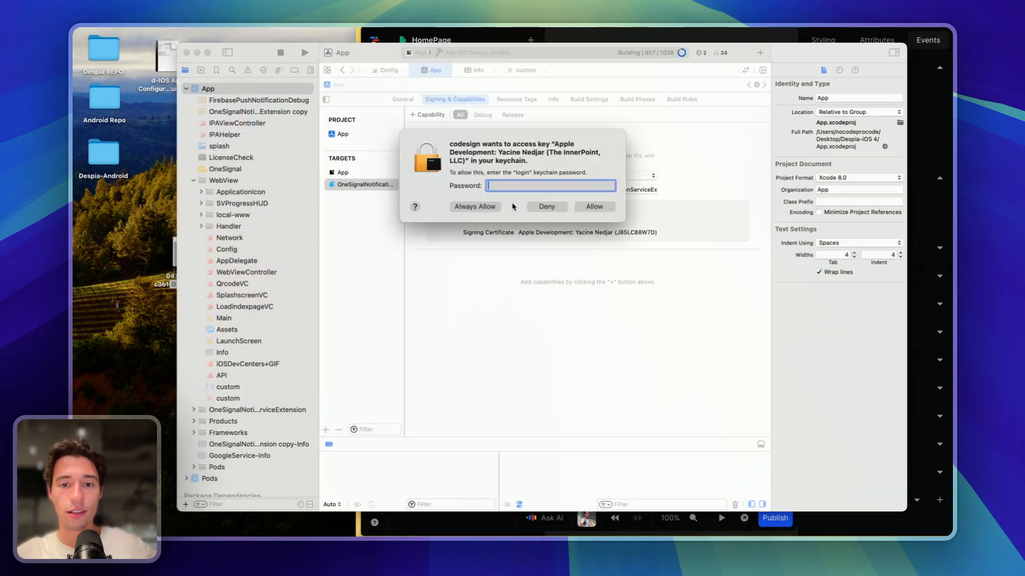
pyautogui.write('••')
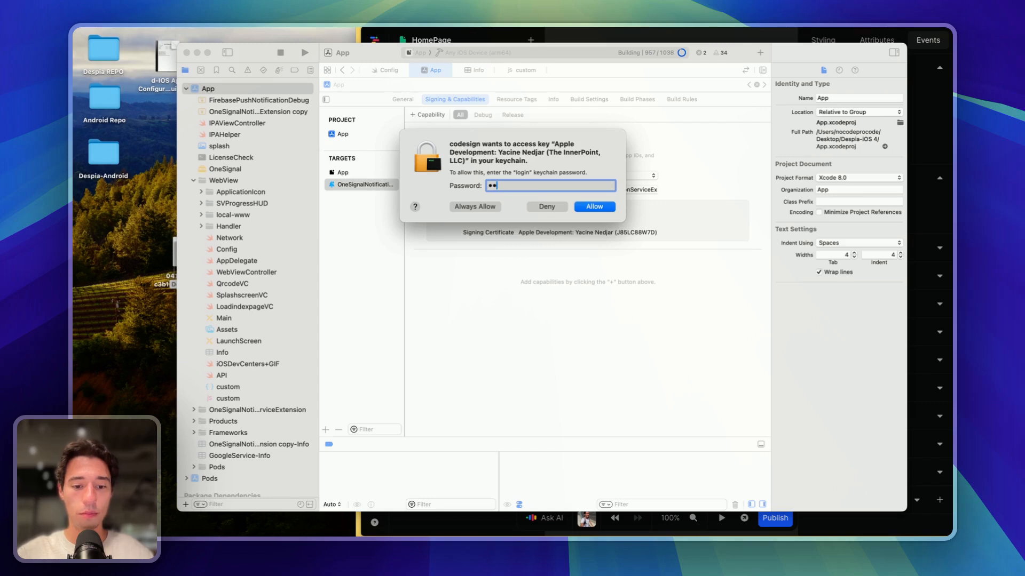
pyautogui.write('••')
pyautogui.click(493, 208)
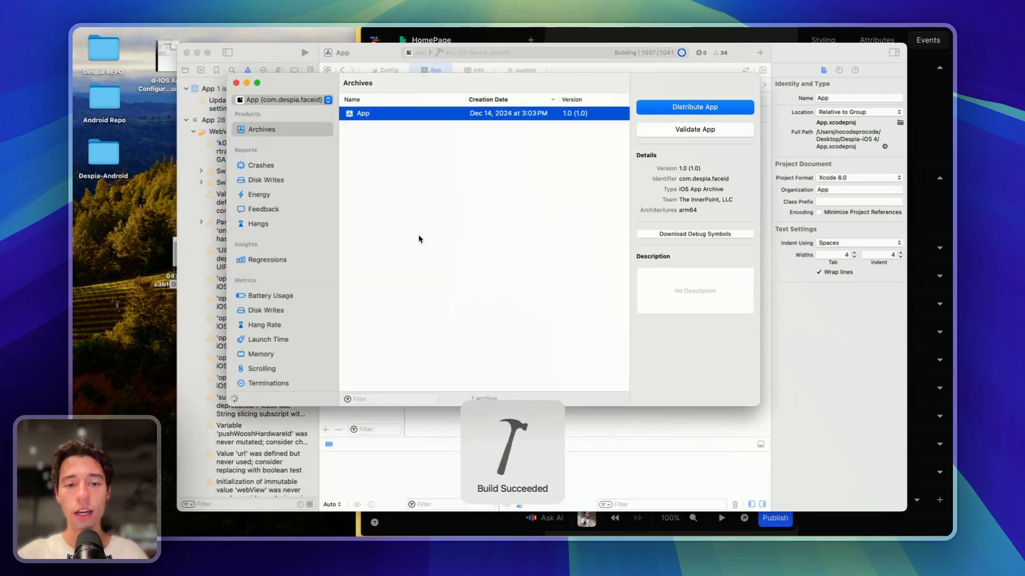
pyautogui.click(827, 124)
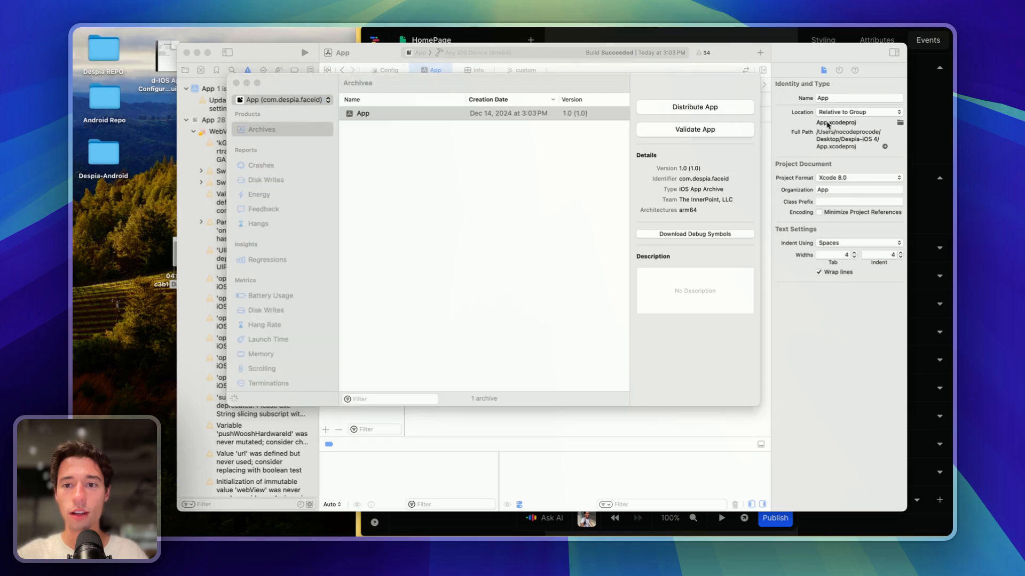
# - Open Distribute App, cancel it, and close the Organizer and project windows
pyautogui.click(691, 105)
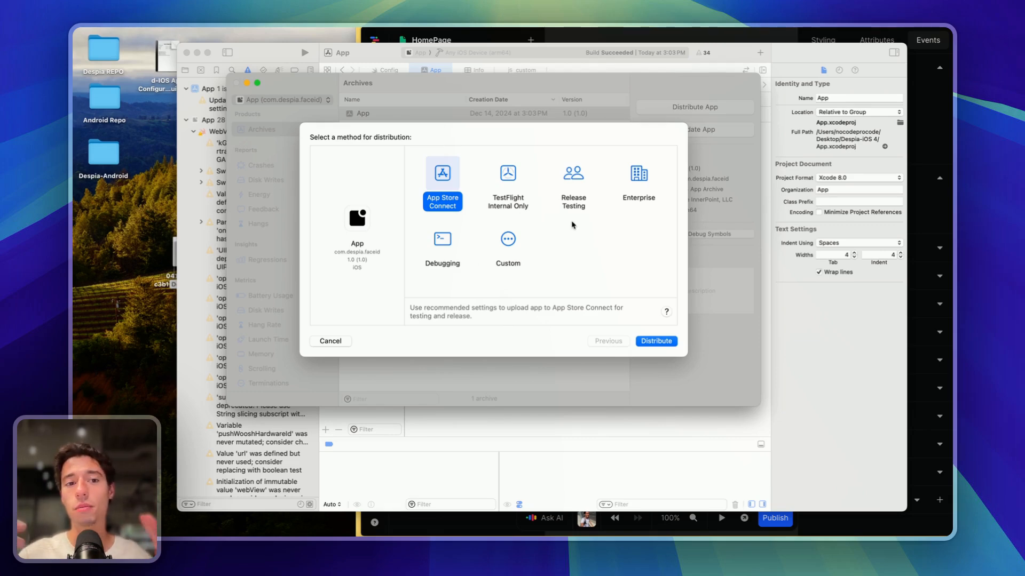
pyautogui.click(340, 344)
pyautogui.click(236, 82)
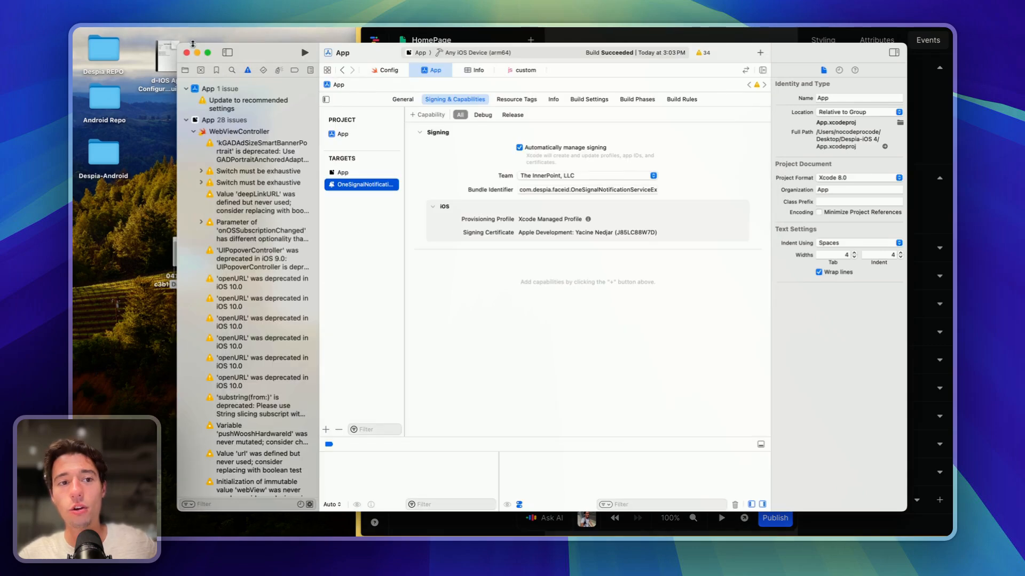
pyautogui.click(186, 52)
# - Delete the Despia-iOS 4 desktop folder and widen the browser to full screen
pyautogui.click(191, 261)
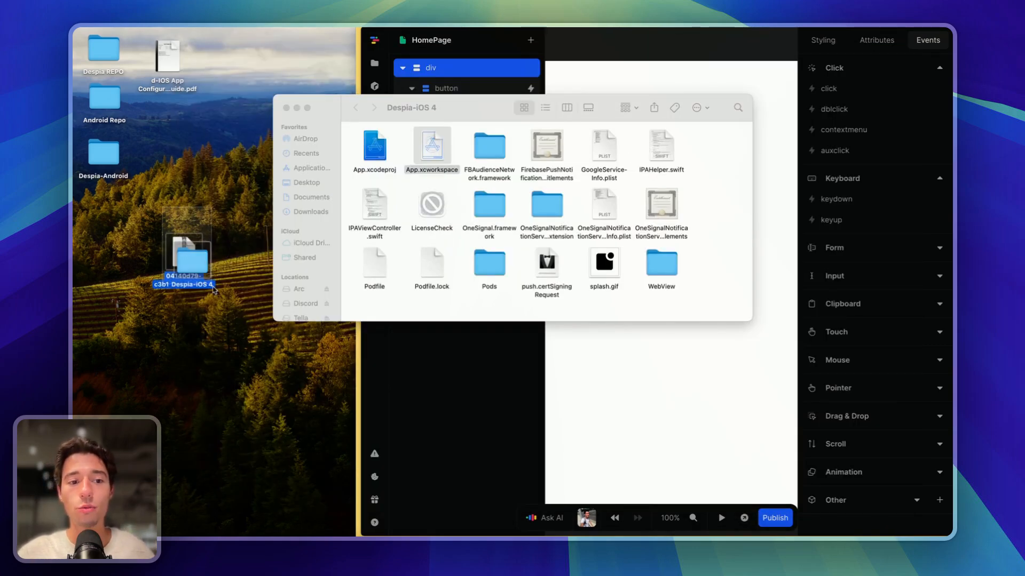
pyautogui.click(584, 328)
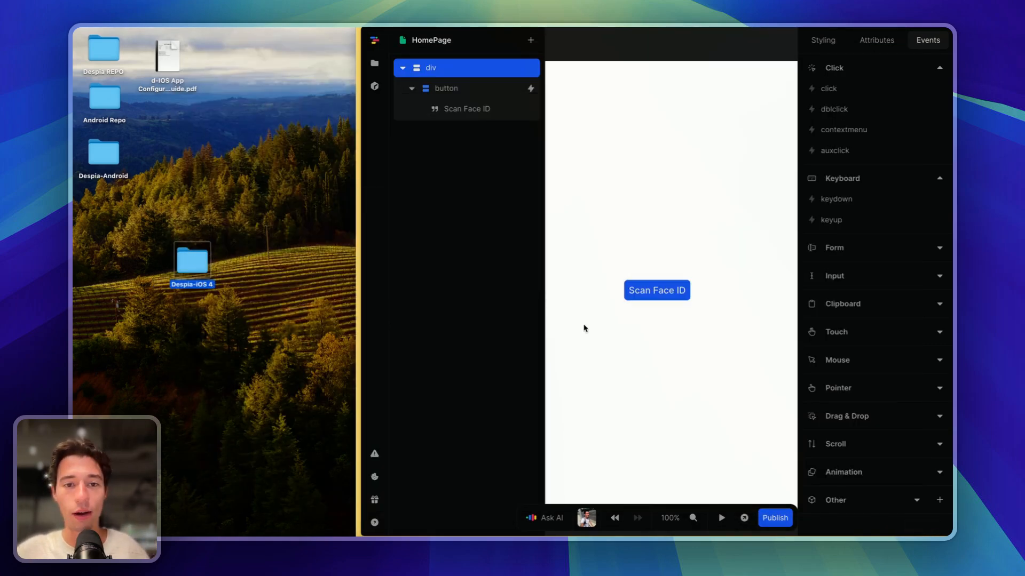
pyautogui.press('super+BackSpace')
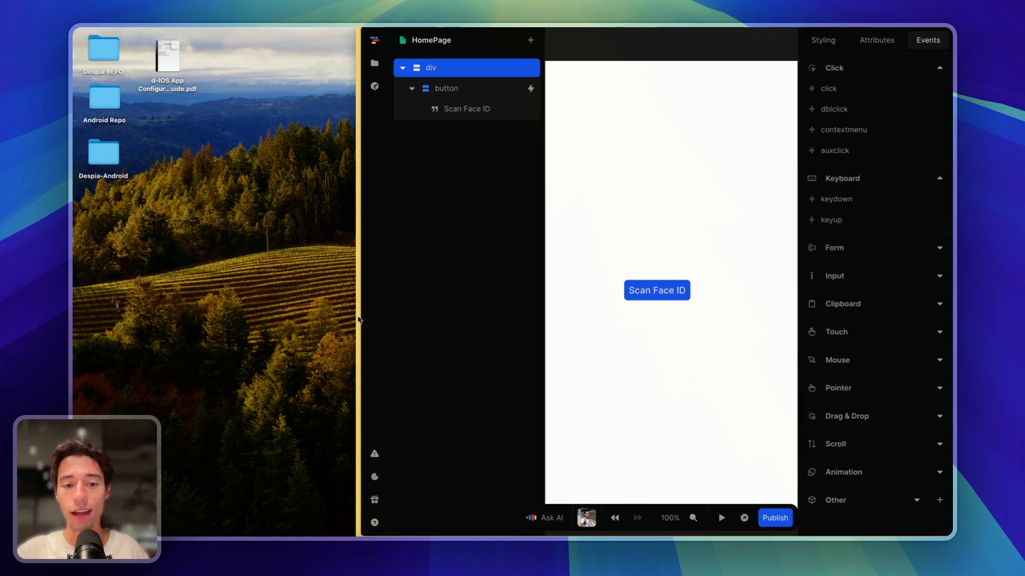
pyautogui.moveTo(355, 317)
pyautogui.moveTo(356, 317); pyautogui.dragTo(73, 317)
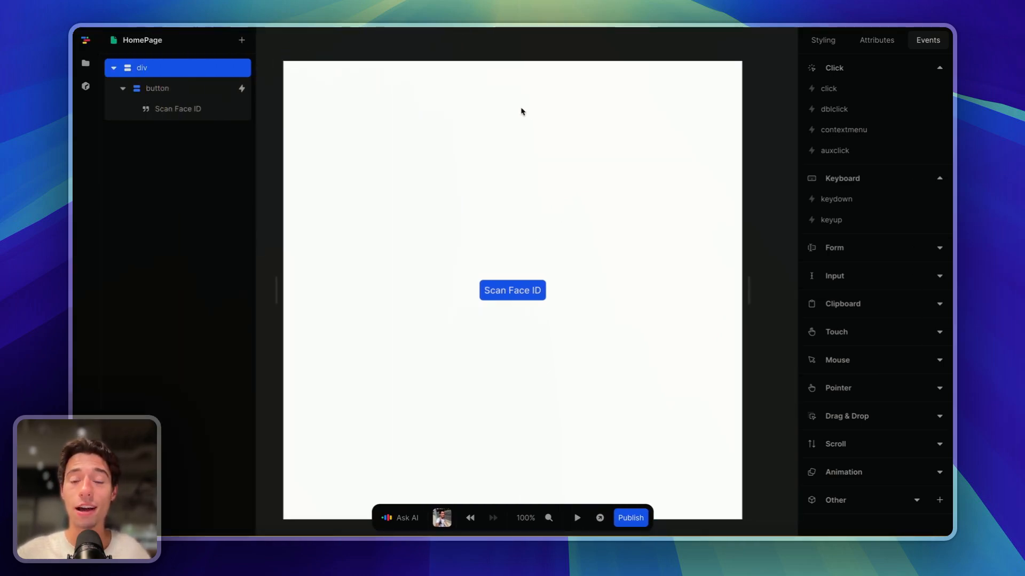
# - Close both Toddle template tabs and bring up the Despia builder tab
pyautogui.moveTo(75, 243)
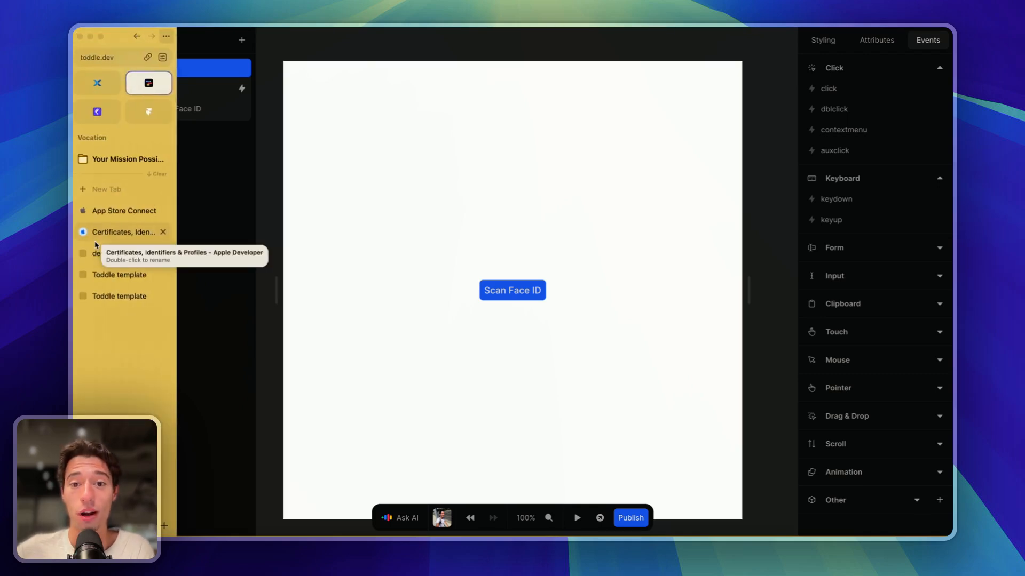
pyautogui.click(124, 214)
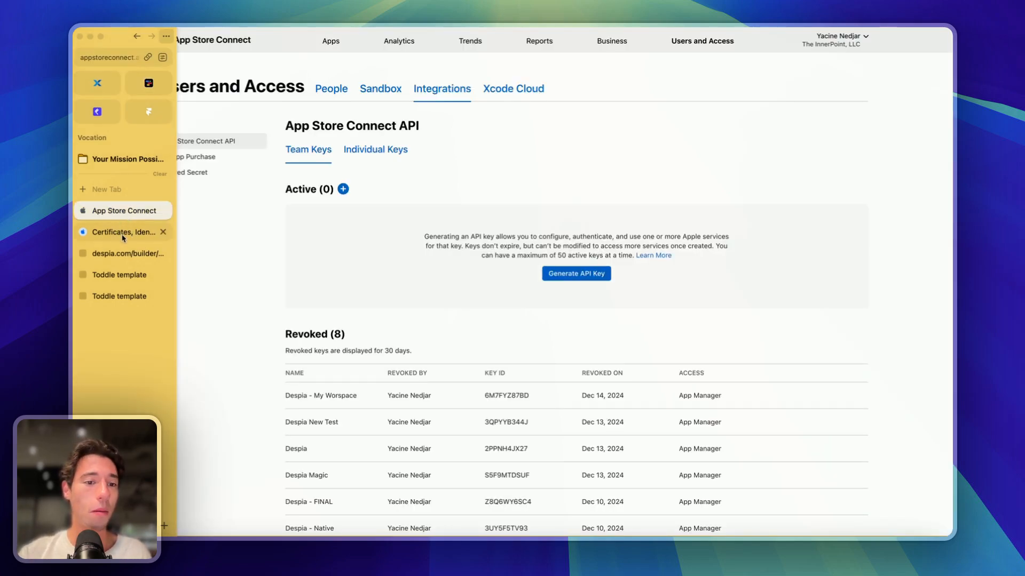
pyautogui.click(152, 91)
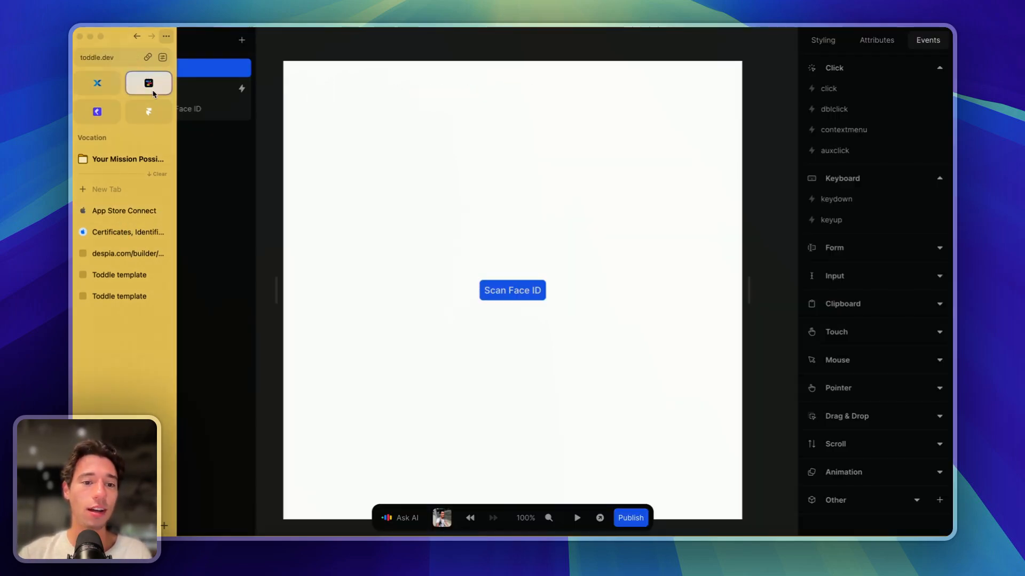
pyautogui.click(128, 278)
pyautogui.click(163, 274)
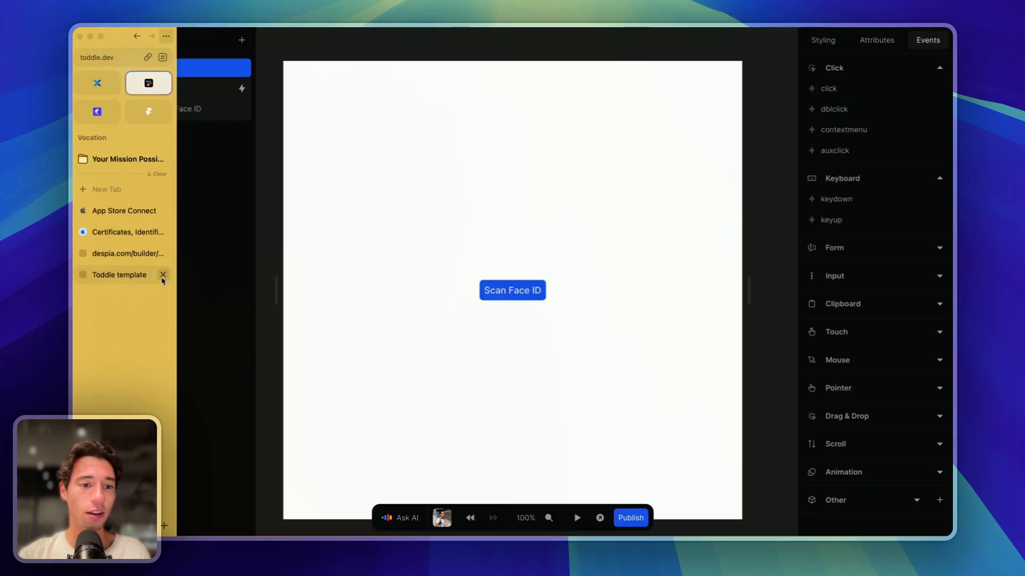
pyautogui.click(163, 274)
pyautogui.click(133, 259)
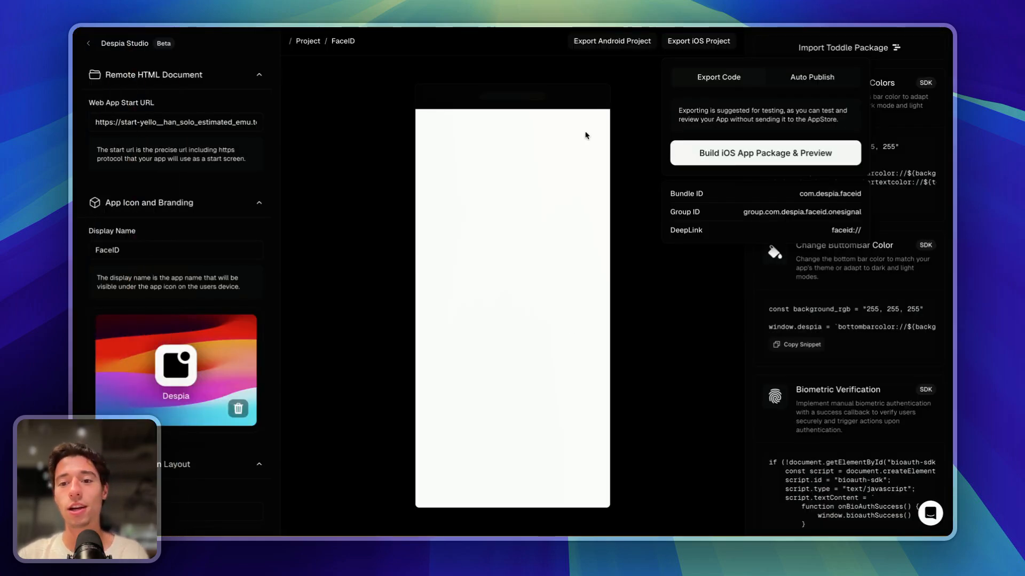
# - Switch between Export Code and Auto Publish, ending on Auto Publish with the AppStore App ID field focused
pyautogui.click(809, 80)
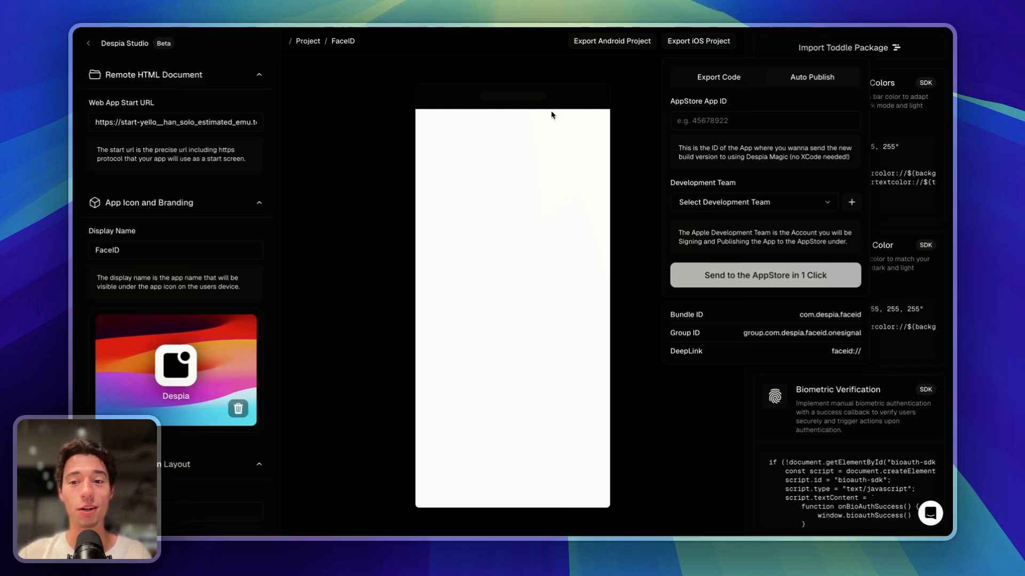
pyautogui.click(727, 75)
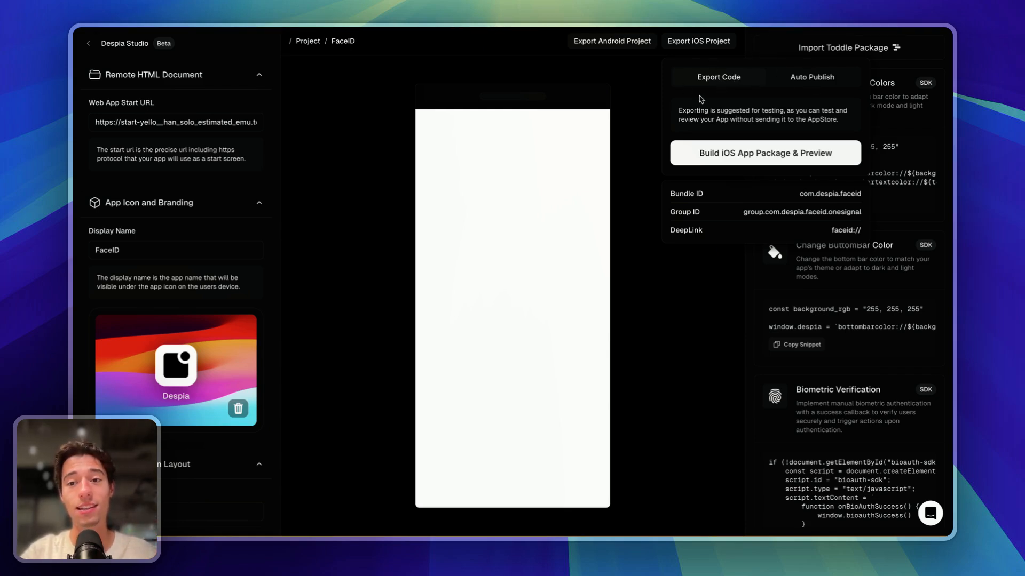
pyautogui.click(801, 80)
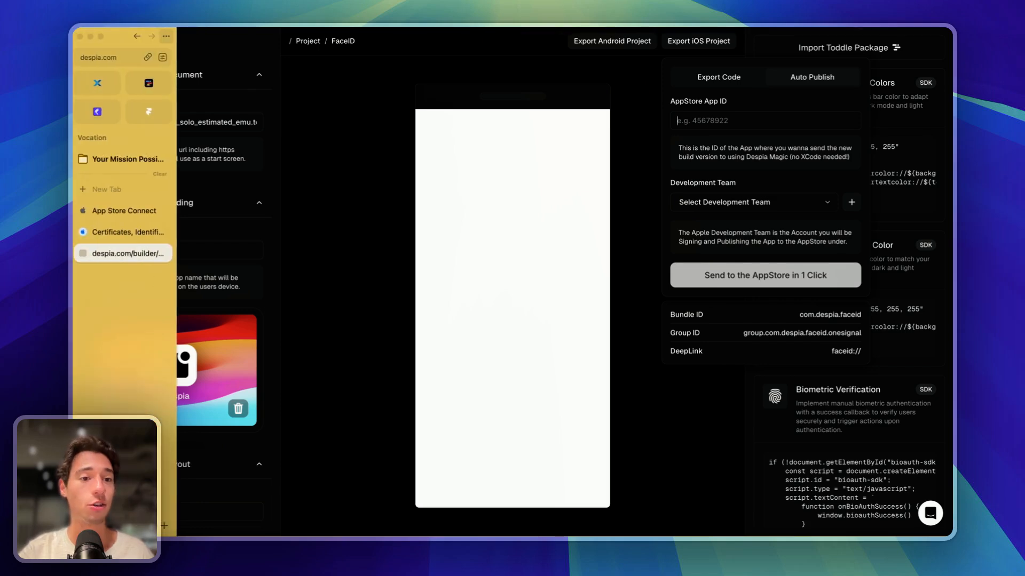
pyautogui.click(705, 114)
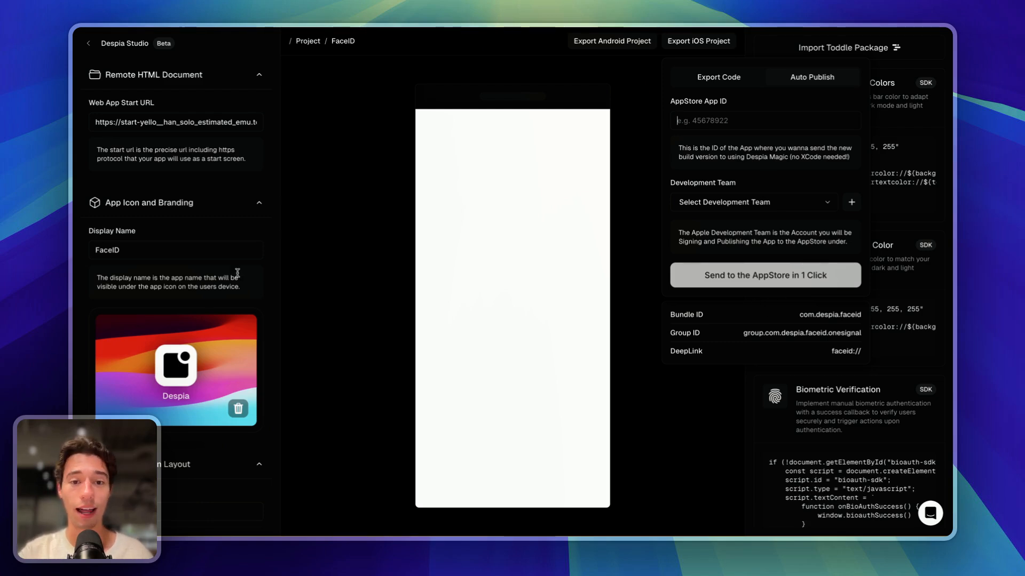
pyautogui.moveTo(73, 272)
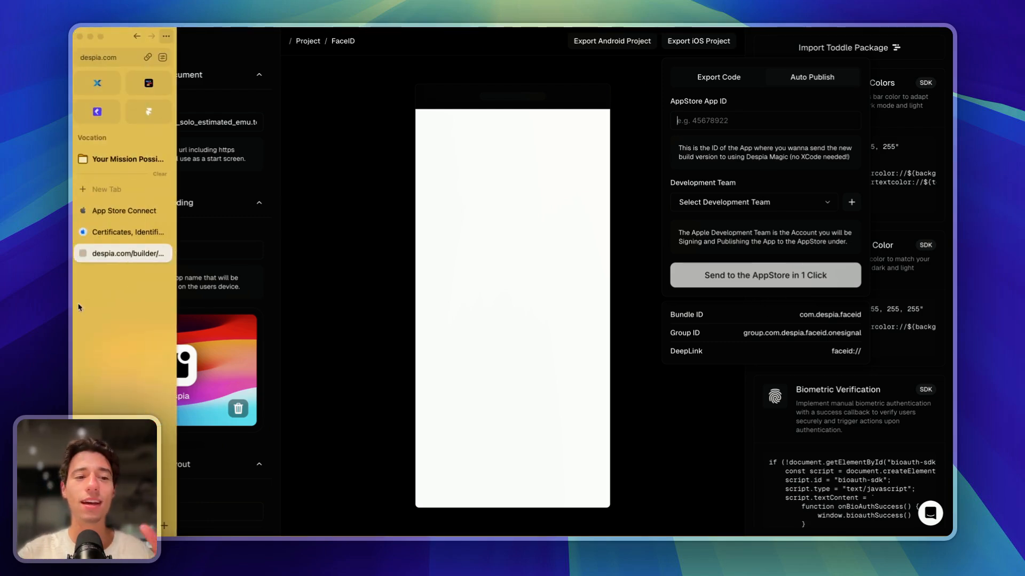
# - In the Apple Developer certificates page, back out of creating a certificate and show the Identifiers list
pyautogui.click(111, 237)
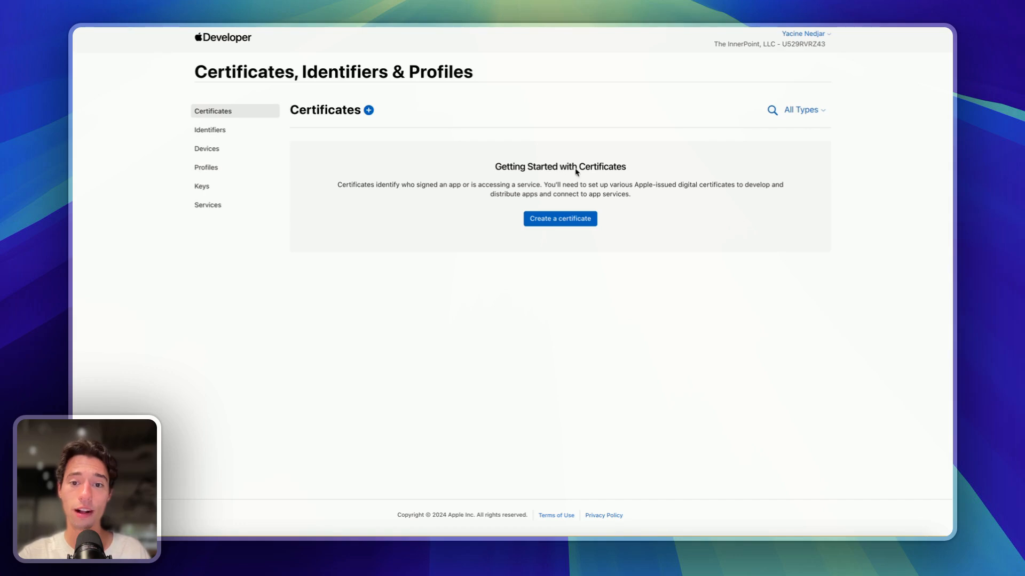
pyautogui.click(547, 218)
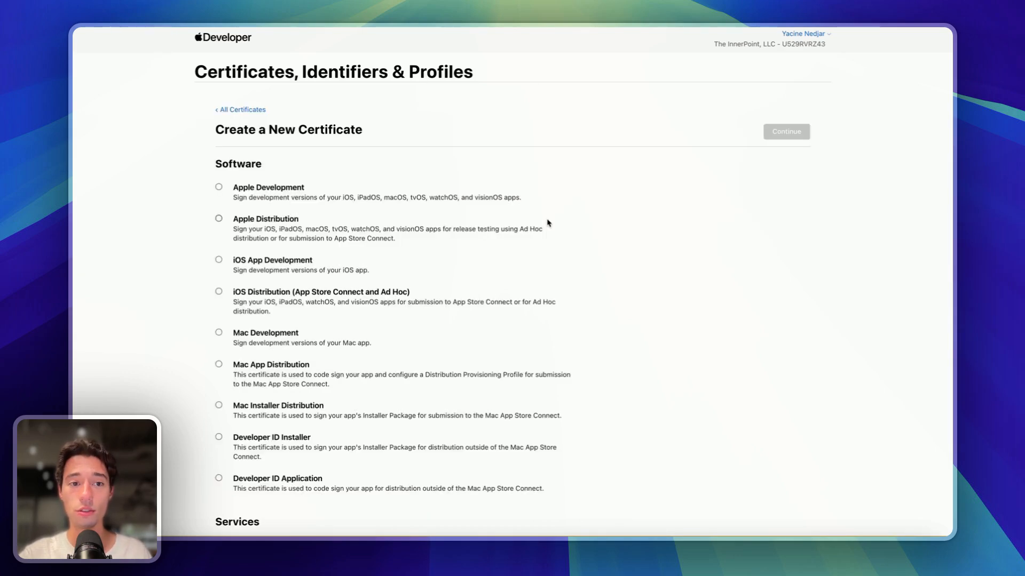
pyautogui.scroll(-2, 284, 242)
pyautogui.scroll(3, 284, 242)
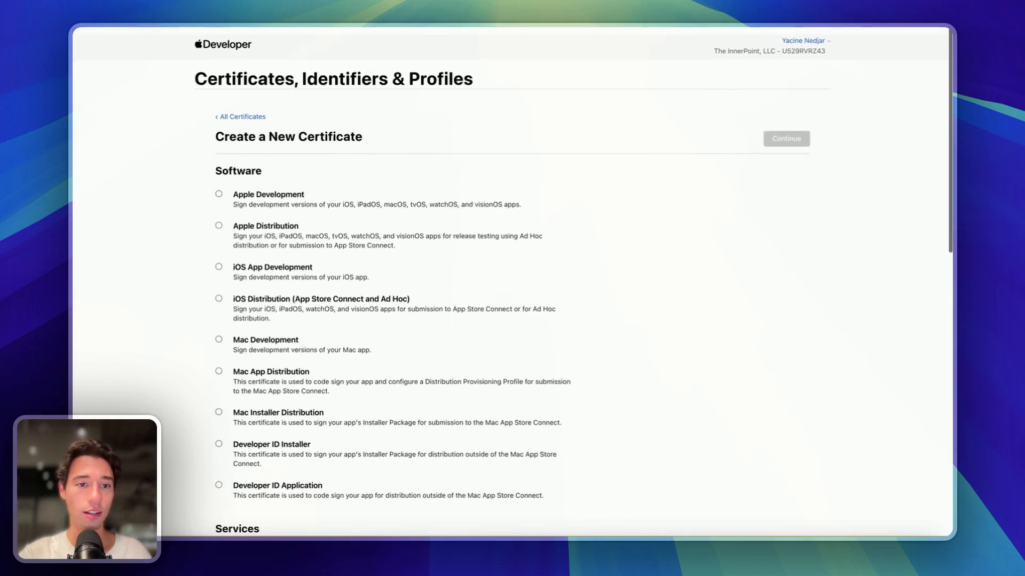
pyautogui.moveTo(74, 240)
pyautogui.click(117, 36)
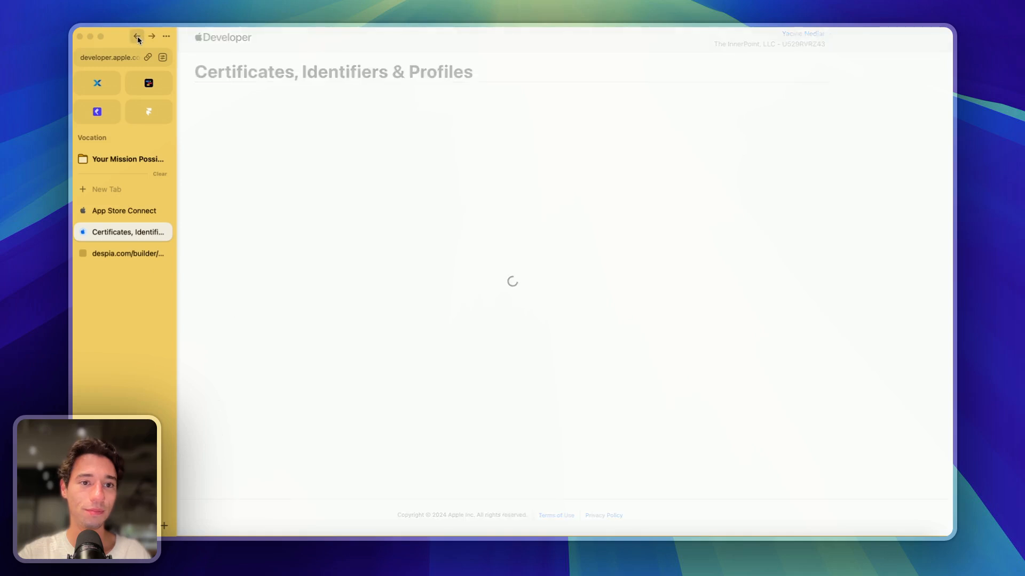
pyautogui.click(237, 130)
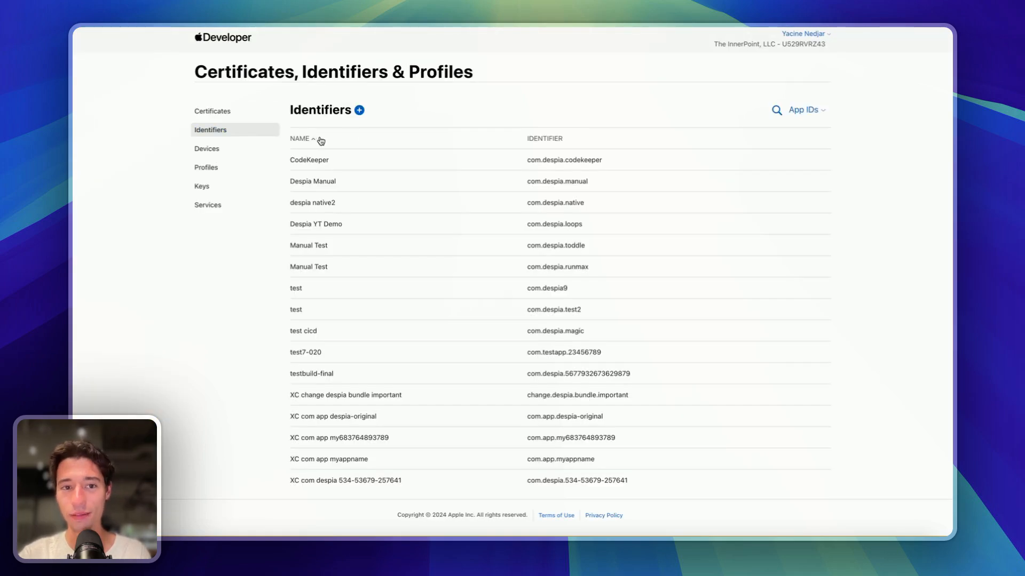
# - Start registering a new App ID of type App with the description 'FaceID'
pyautogui.click(359, 110)
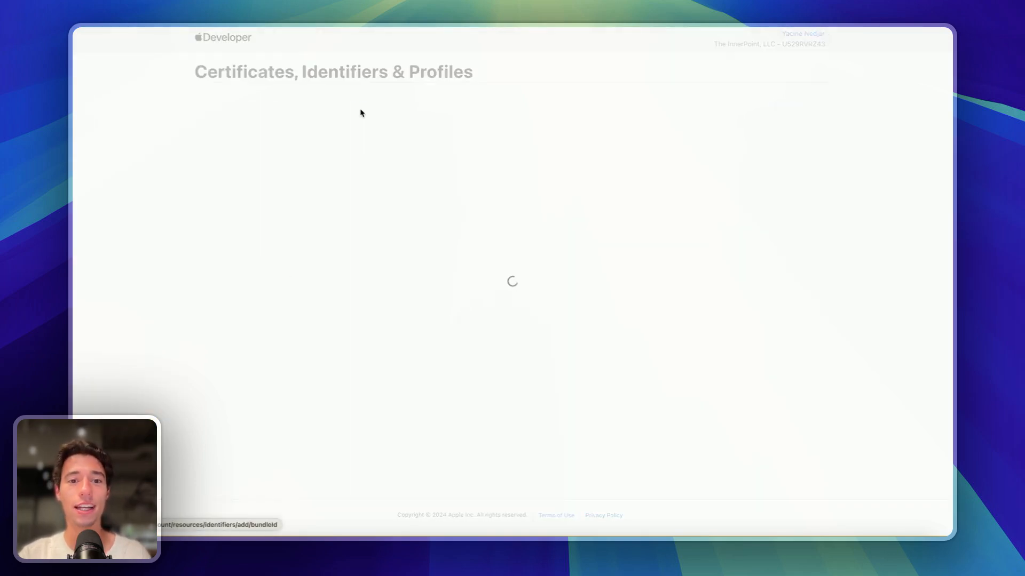
pyautogui.click(219, 165)
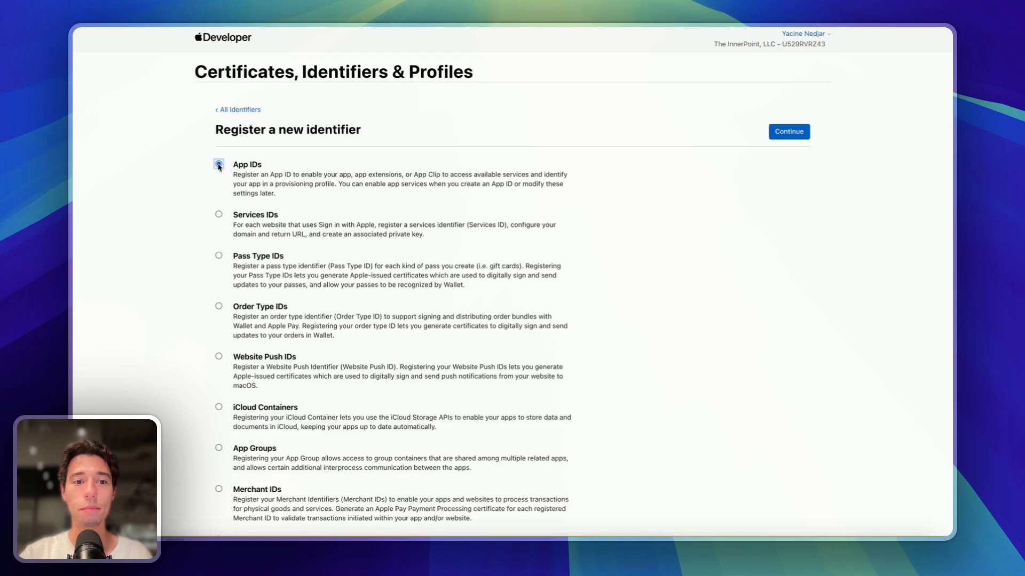
pyautogui.click(789, 131)
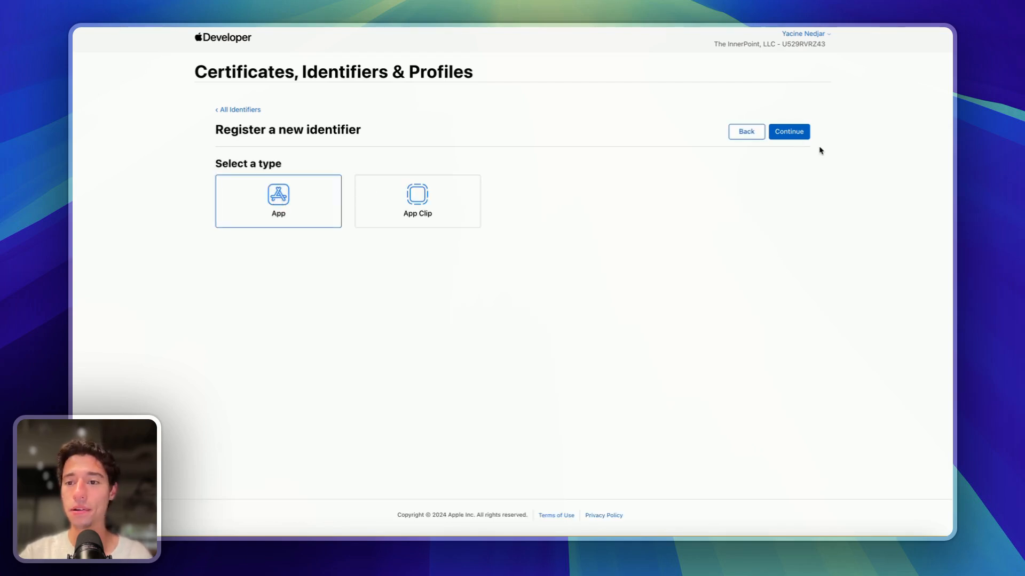
pyautogui.click(789, 133)
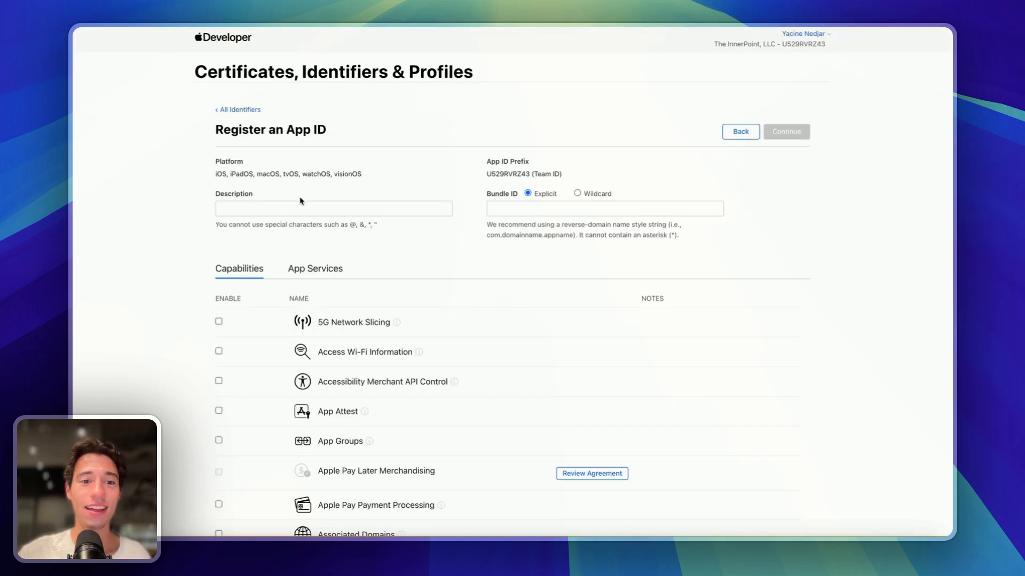
pyautogui.click(282, 209)
pyautogui.write('FaceID')
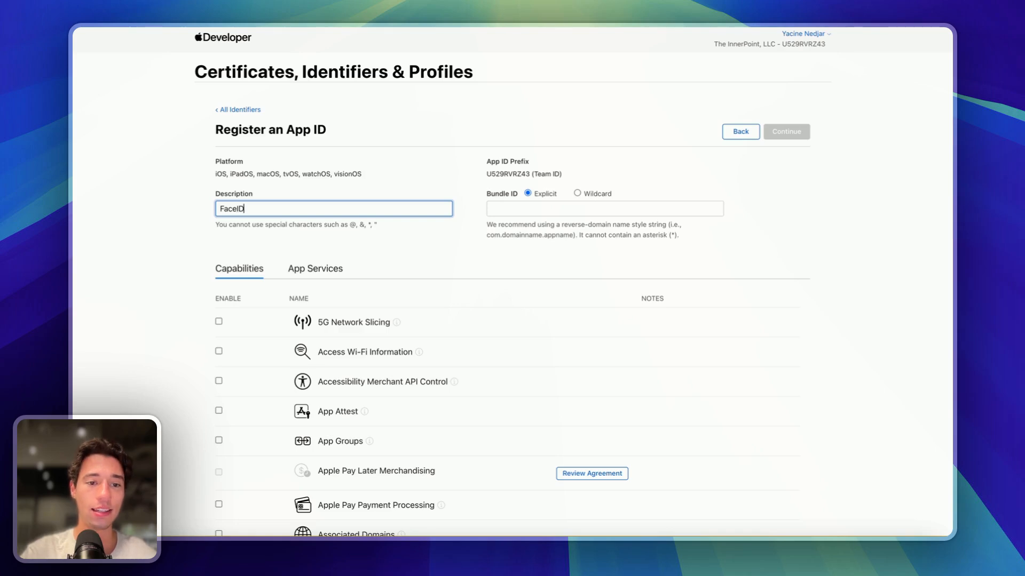
pyautogui.click(517, 208)
# - Check the bundle ID in the Despia builder, then return to the Apple Developer pages
pyautogui.moveTo(133, 288)
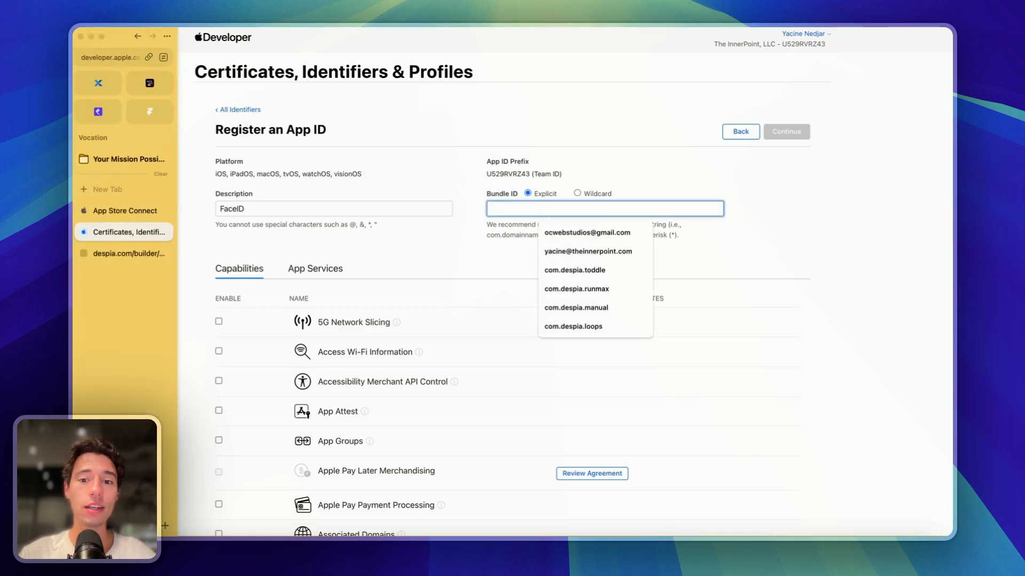
pyautogui.click(124, 210)
pyautogui.click(127, 254)
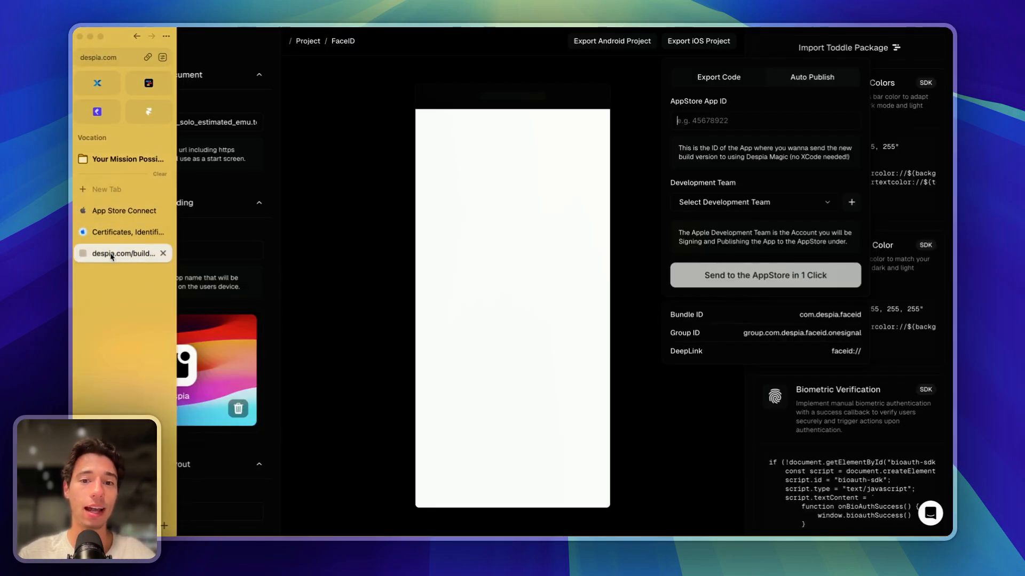
pyautogui.click(722, 118)
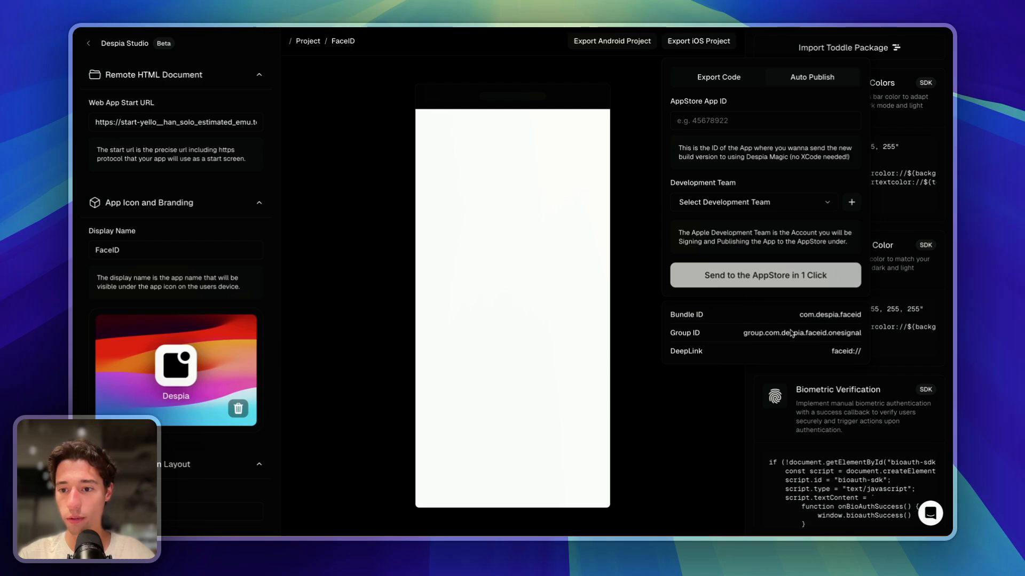
pyautogui.tripleClick(814, 151)
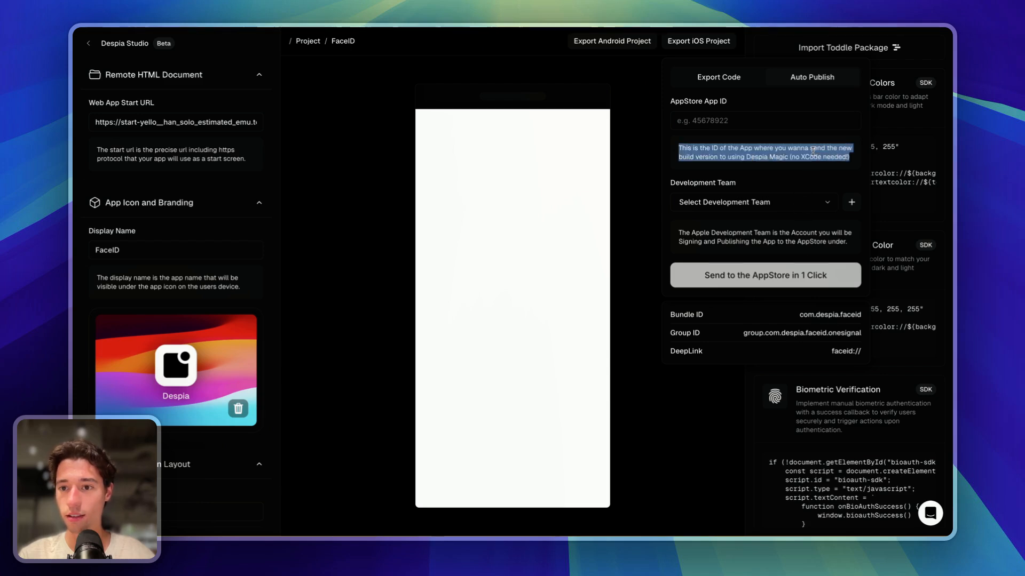
pyautogui.click(807, 341)
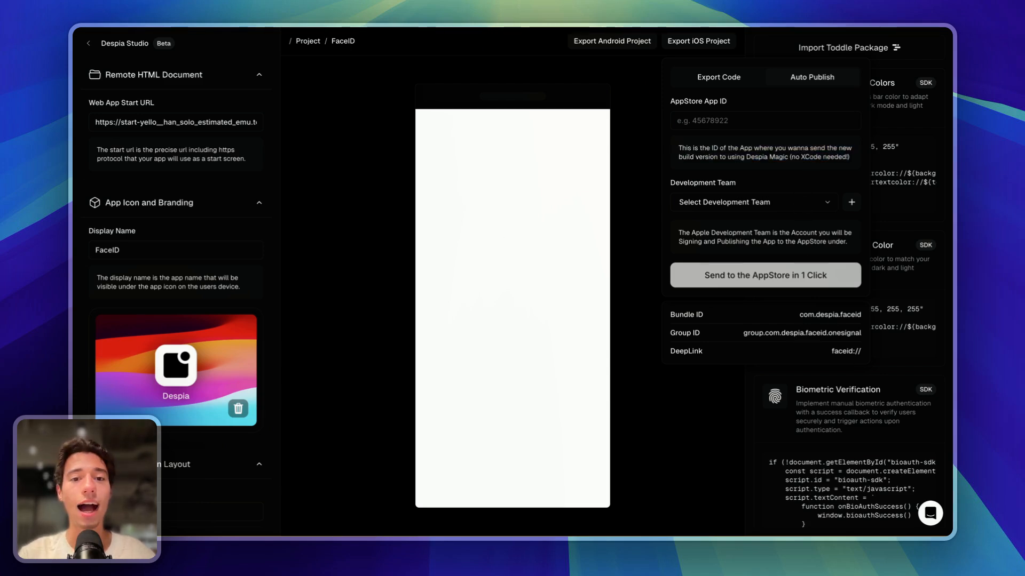
pyautogui.moveTo(74, 216)
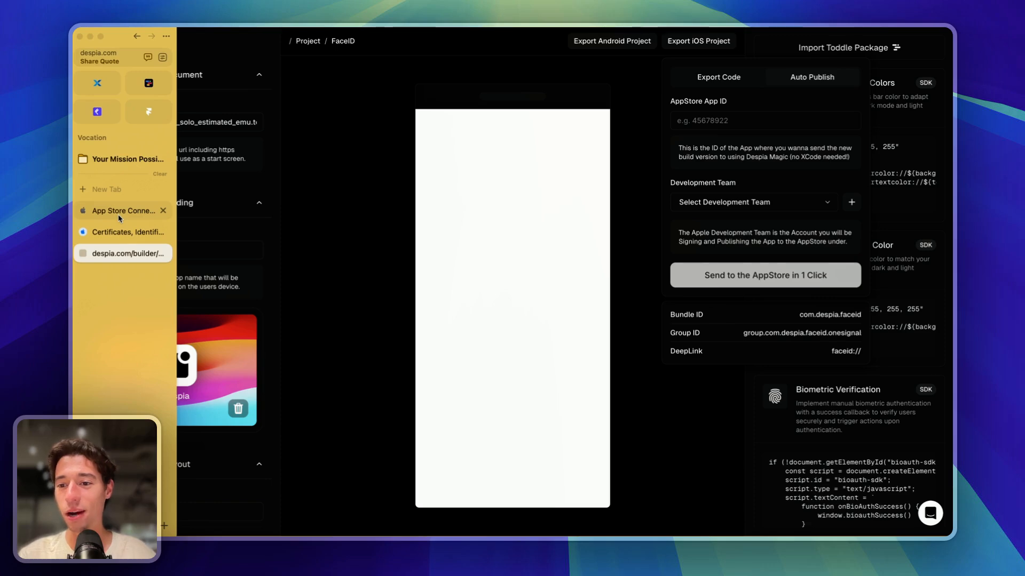
pyautogui.click(119, 217)
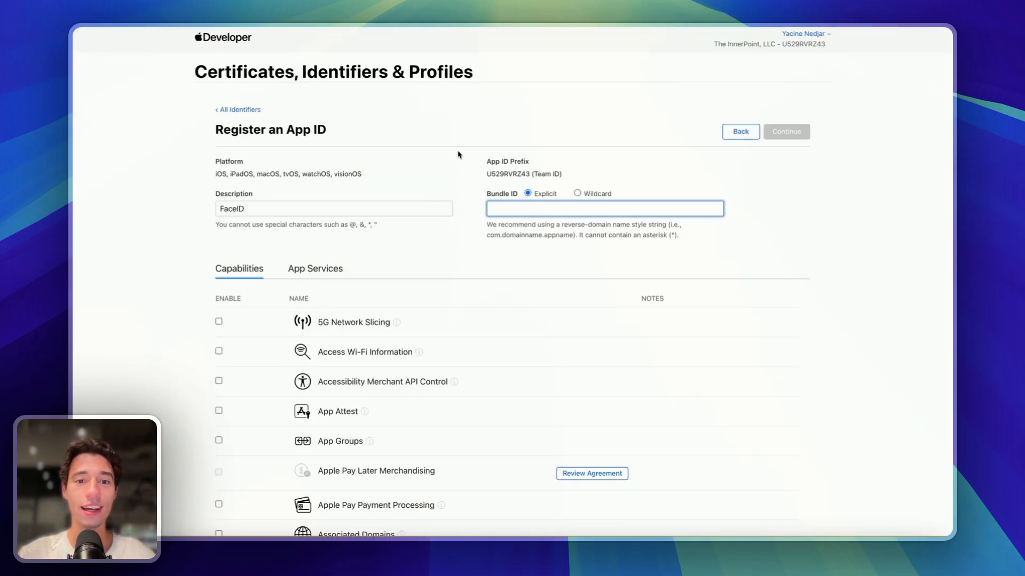
# - Enter com.despia.faceid as the App ID's bundle identifier
pyautogui.click(515, 214)
pyautogui.write('com')
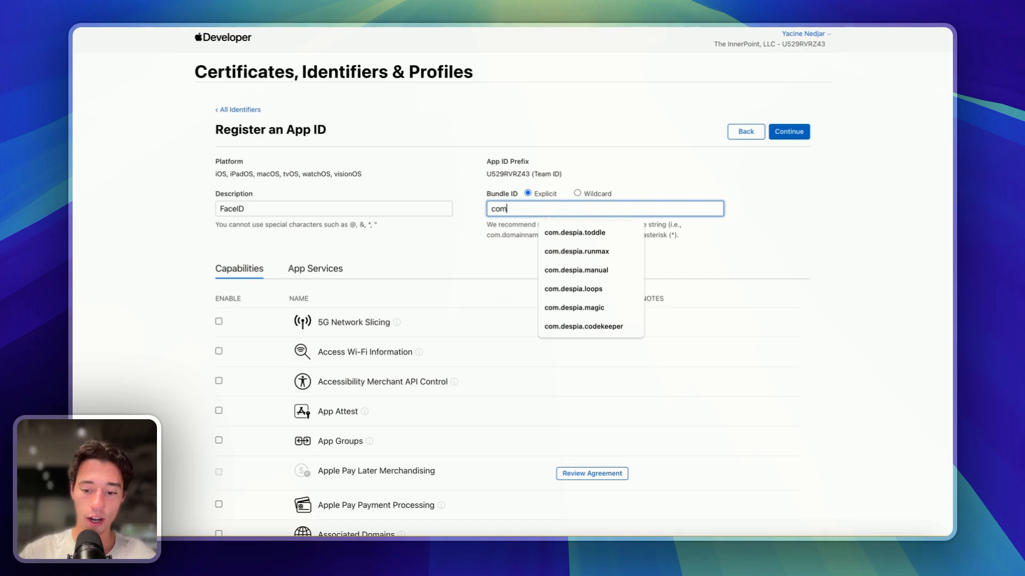
pyautogui.write('.despia.')
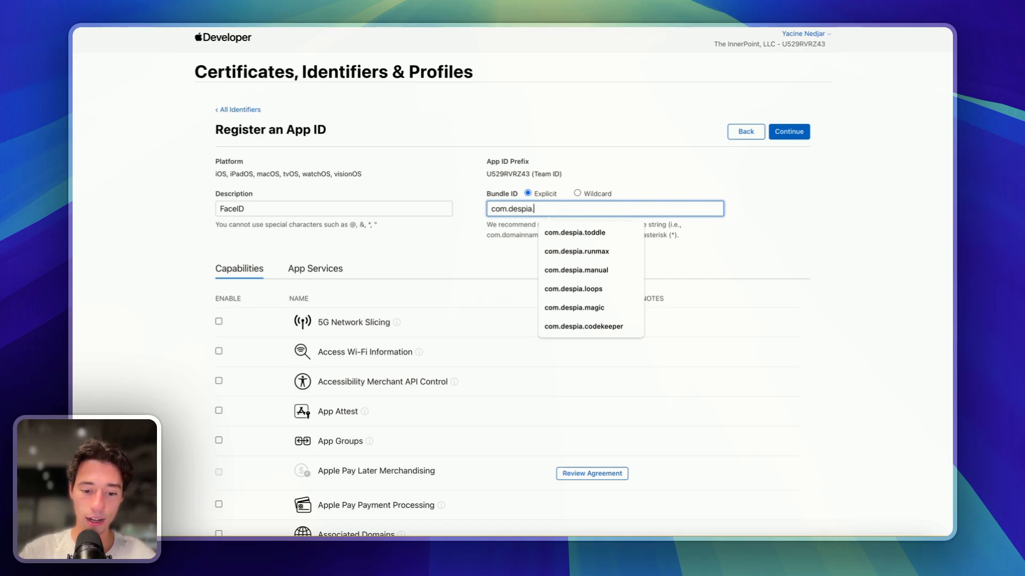
pyautogui.write('faceid')
pyautogui.click(453, 250)
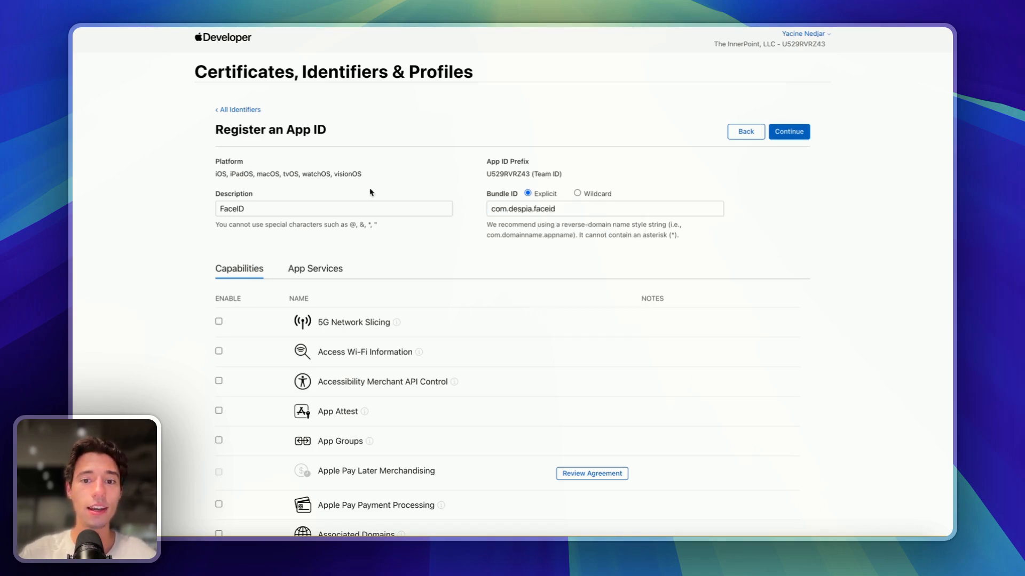
pyautogui.tripleClick(564, 208)
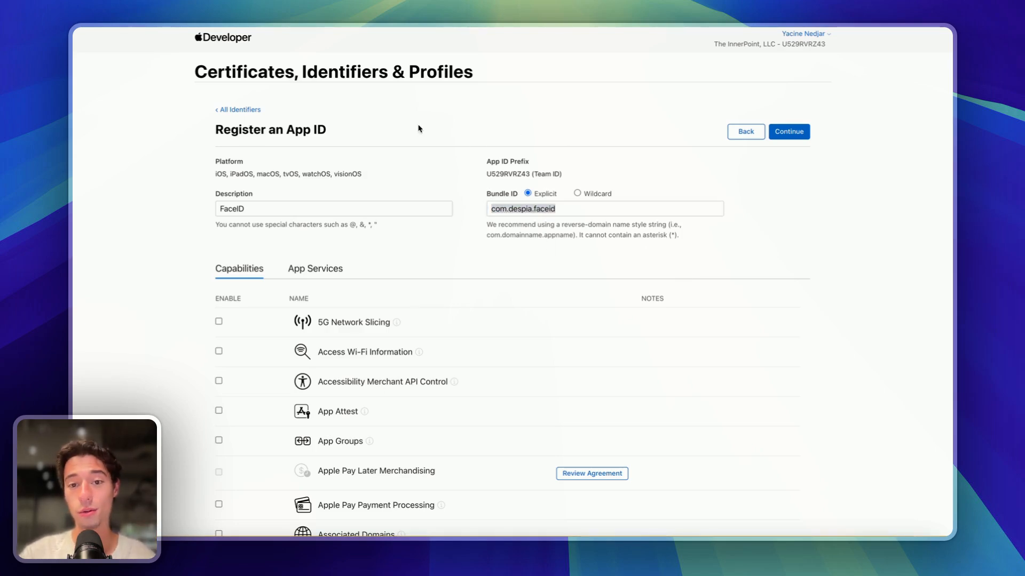
pyautogui.click(596, 211)
pyautogui.click(528, 208)
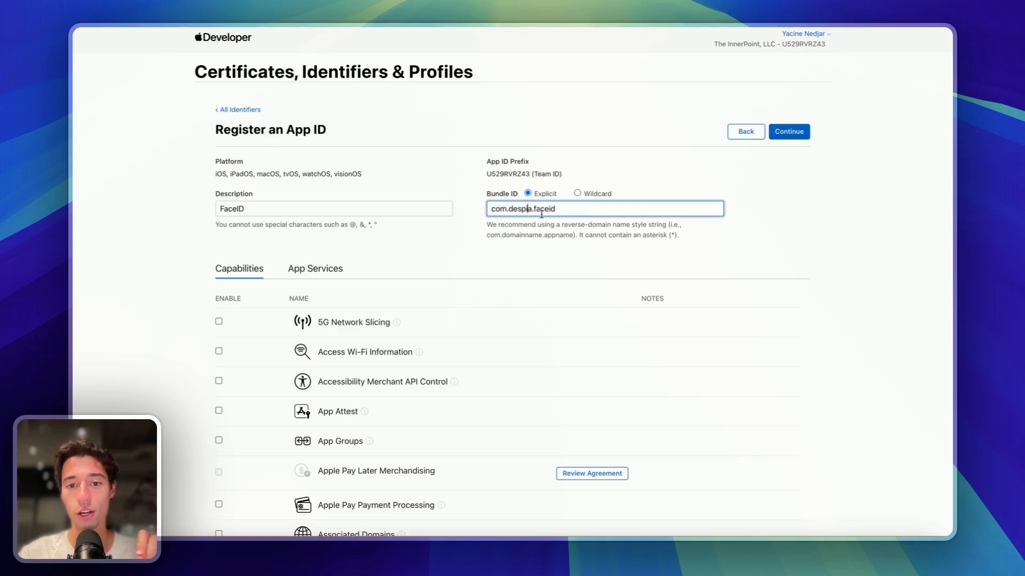
# - Enable the App Attest, App Groups and Push Notifications capabilities, including Broadcast Capability
pyautogui.scroll(-3, 413, 269)
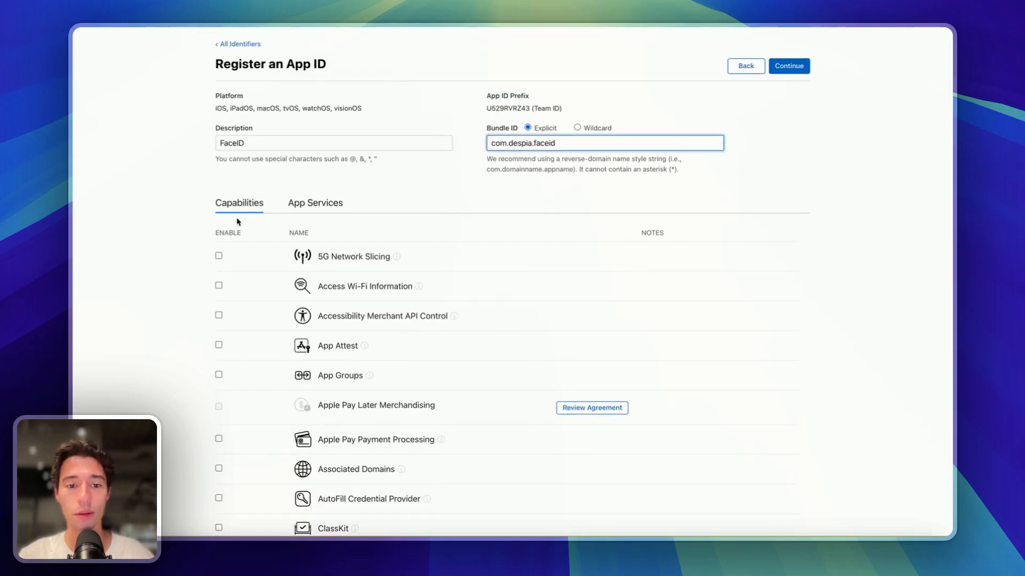
pyautogui.click(219, 345)
pyautogui.scroll(-2, 237, 368)
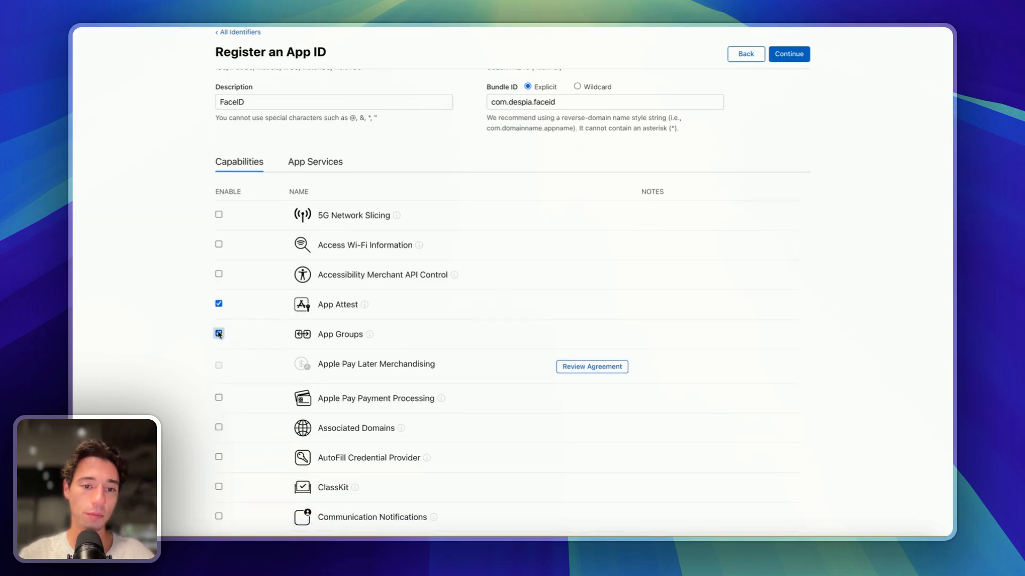
pyautogui.click(219, 333)
pyautogui.scroll(-15, 313, 435)
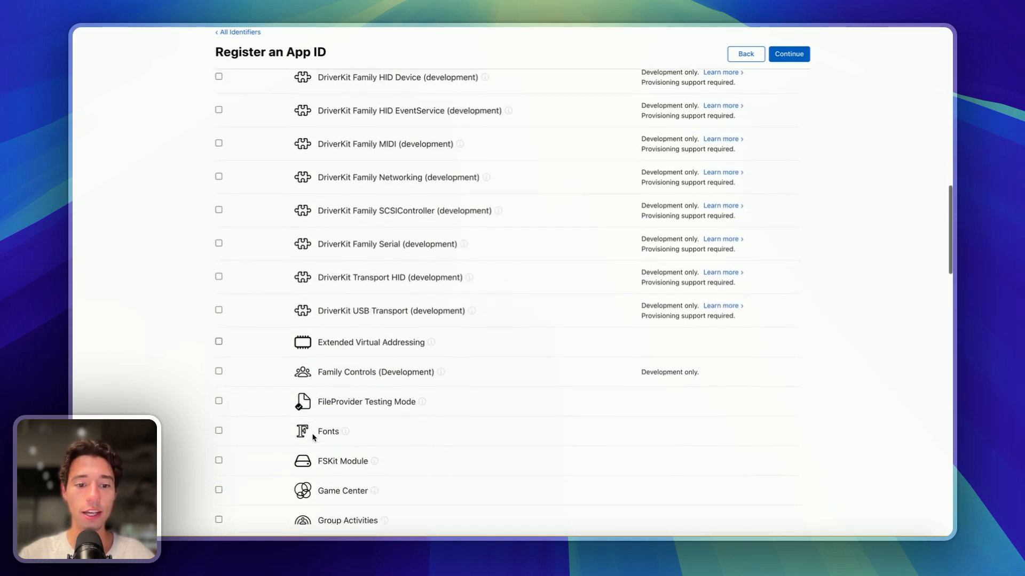
pyautogui.scroll(-10, 313, 436)
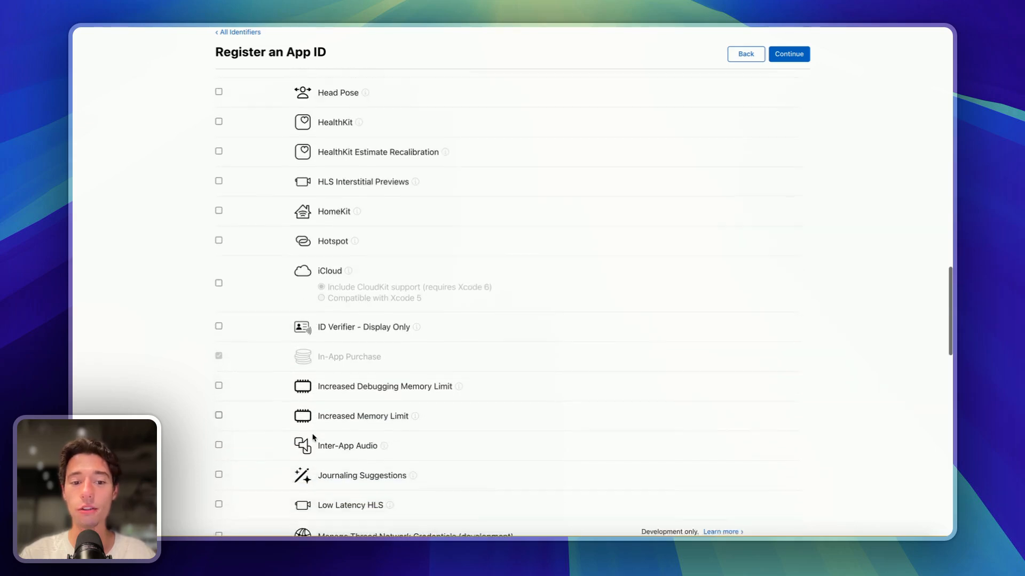
pyautogui.scroll(-10, 313, 436)
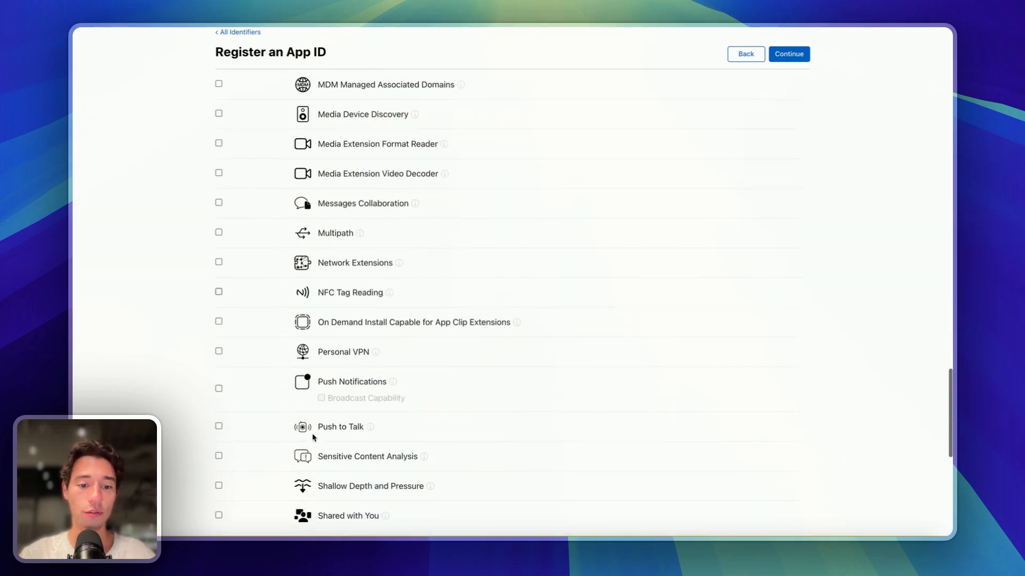
pyautogui.click(219, 373)
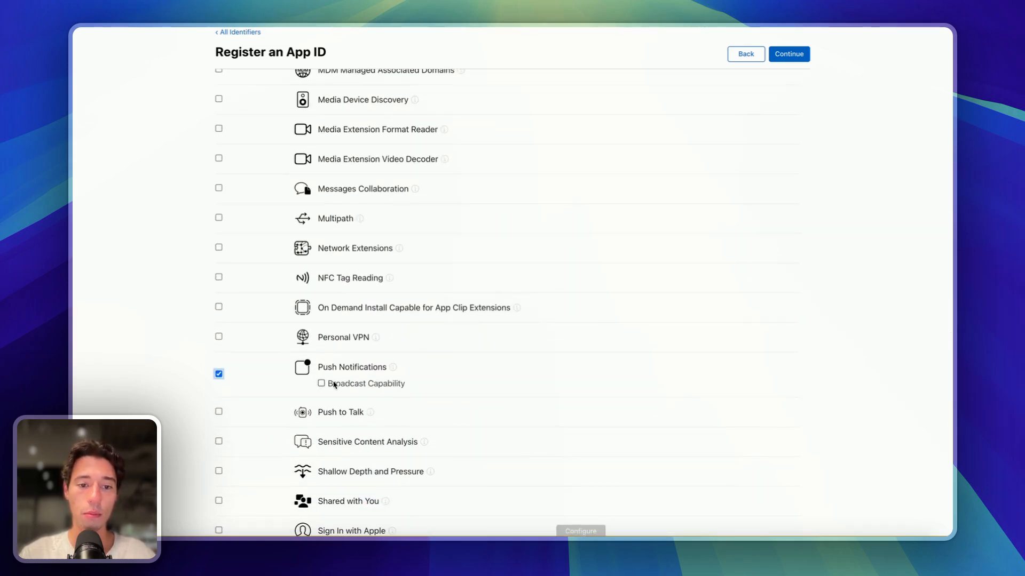
pyautogui.click(321, 384)
# - Continue to the review page and attempt to register the App ID
pyautogui.scroll(20, 410, 405)
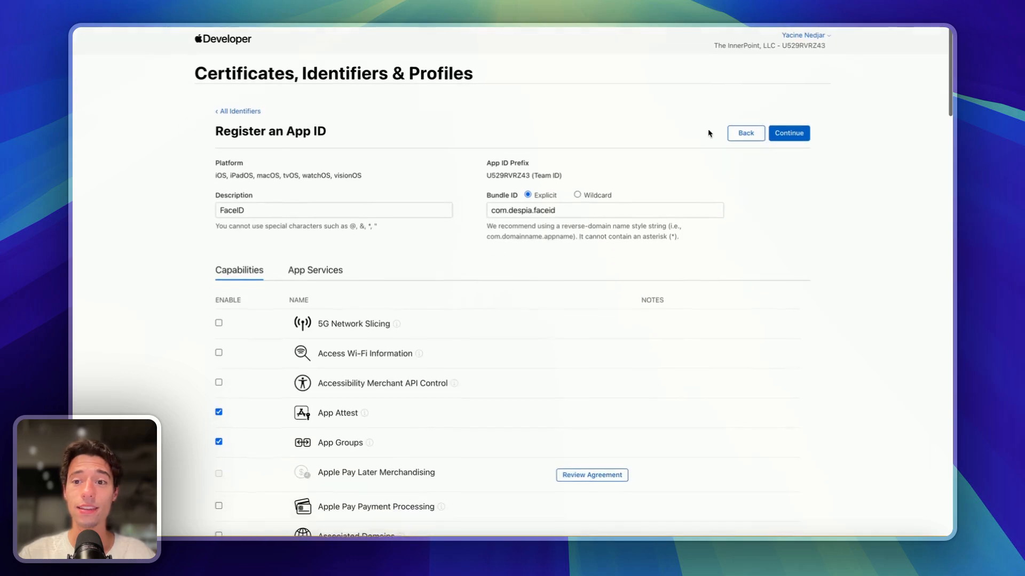
pyautogui.click(789, 133)
pyautogui.click(785, 136)
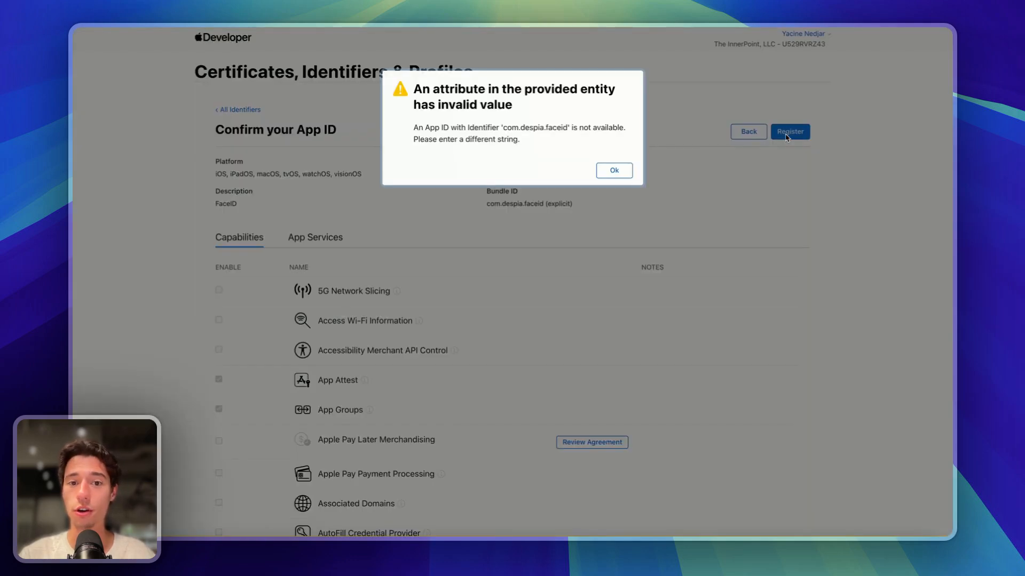
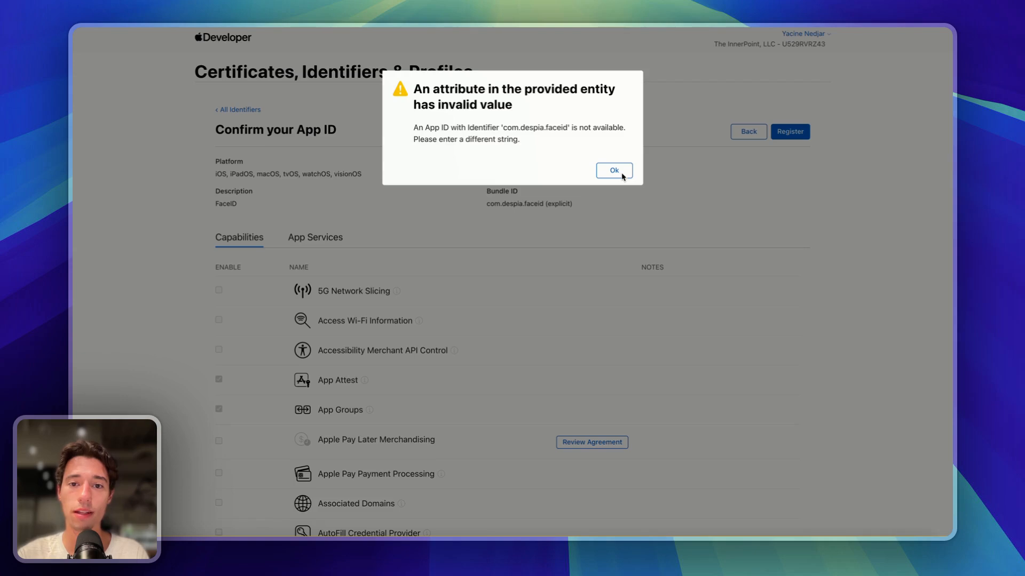
# - After the unavailable-identifier error, change the bundle ID to com.despia.faceid123
pyautogui.click(614, 171)
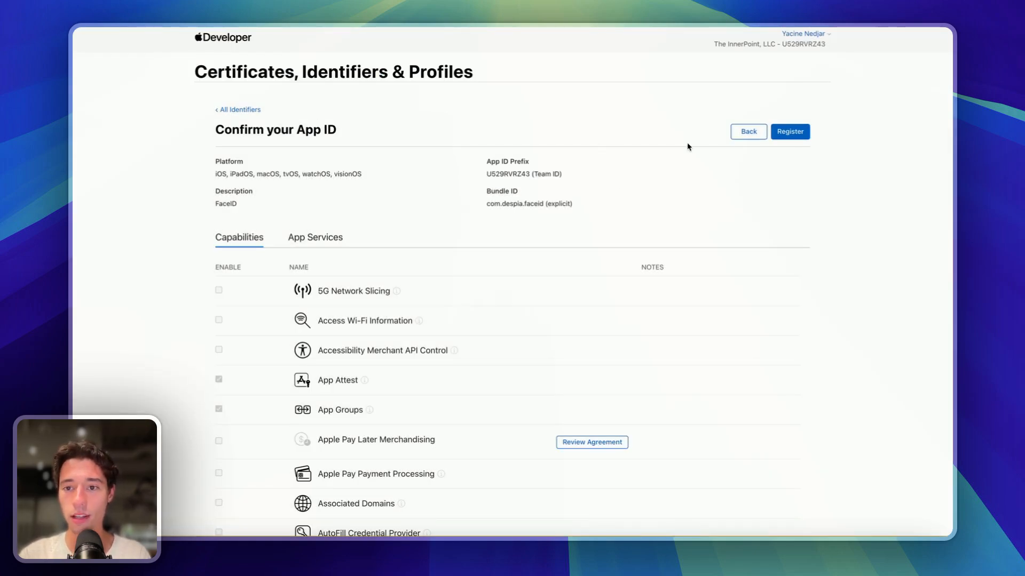
pyautogui.click(752, 133)
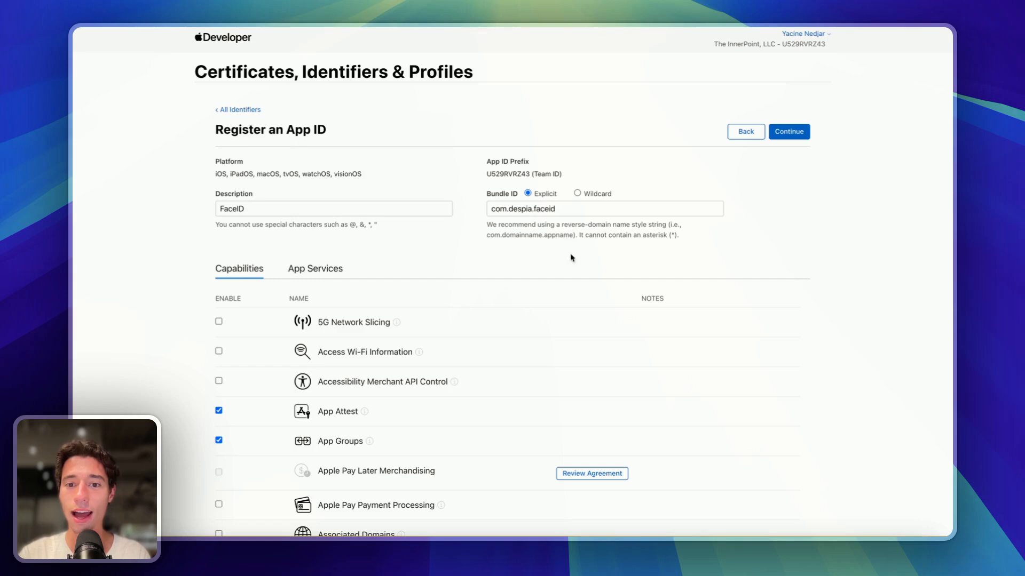
pyautogui.click(572, 208)
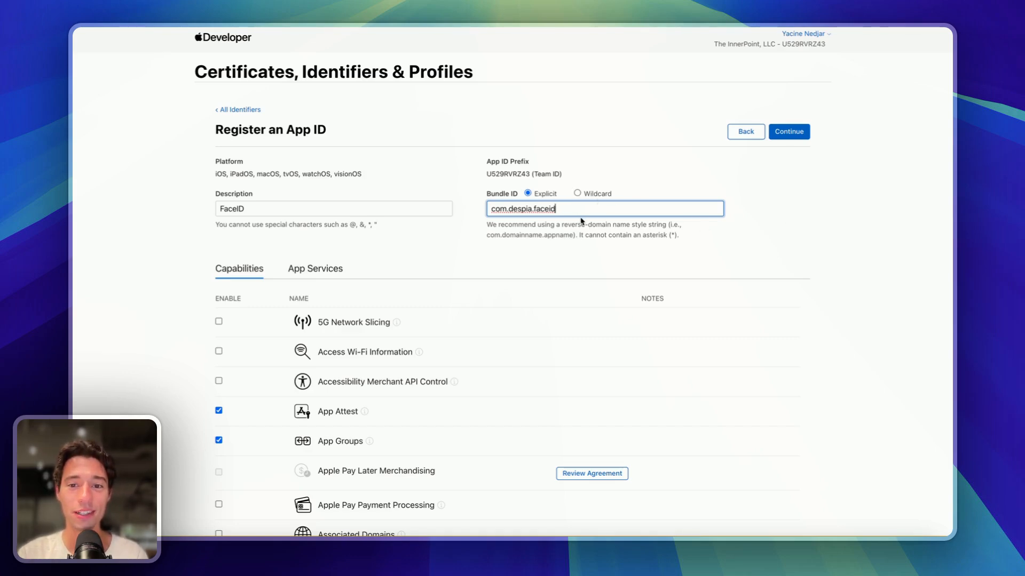
pyautogui.write('123')
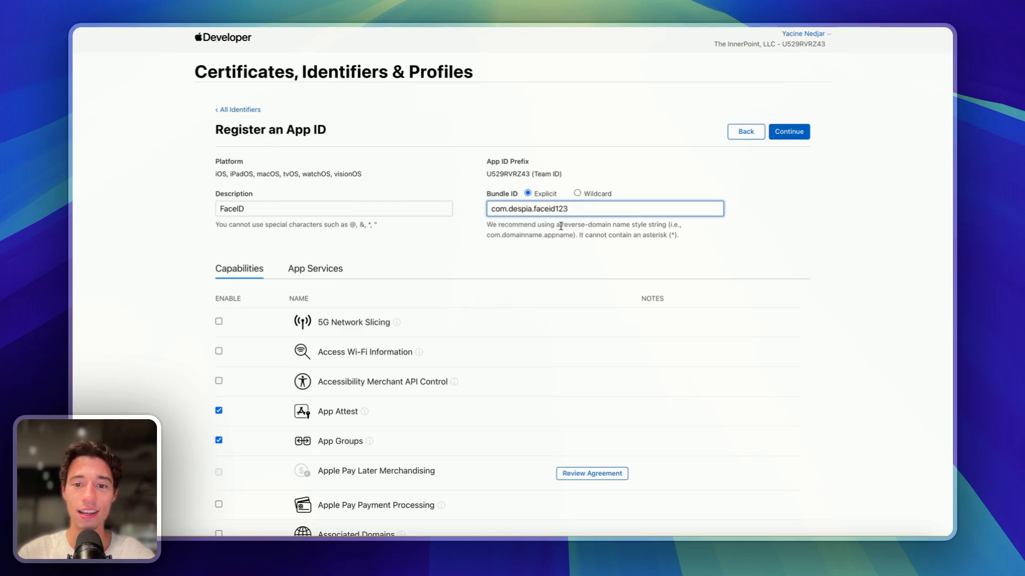
pyautogui.moveTo(551, 211); pyautogui.dragTo(755, 203)
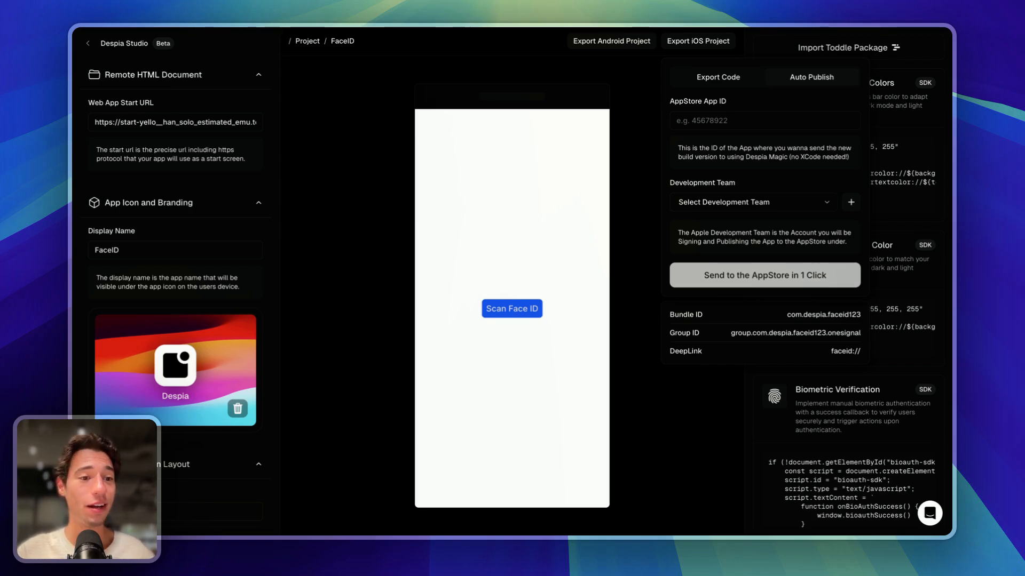
# - Continue to the review page and register the FaceID App ID
pyautogui.moveTo(94, 325)
pyautogui.click(128, 254)
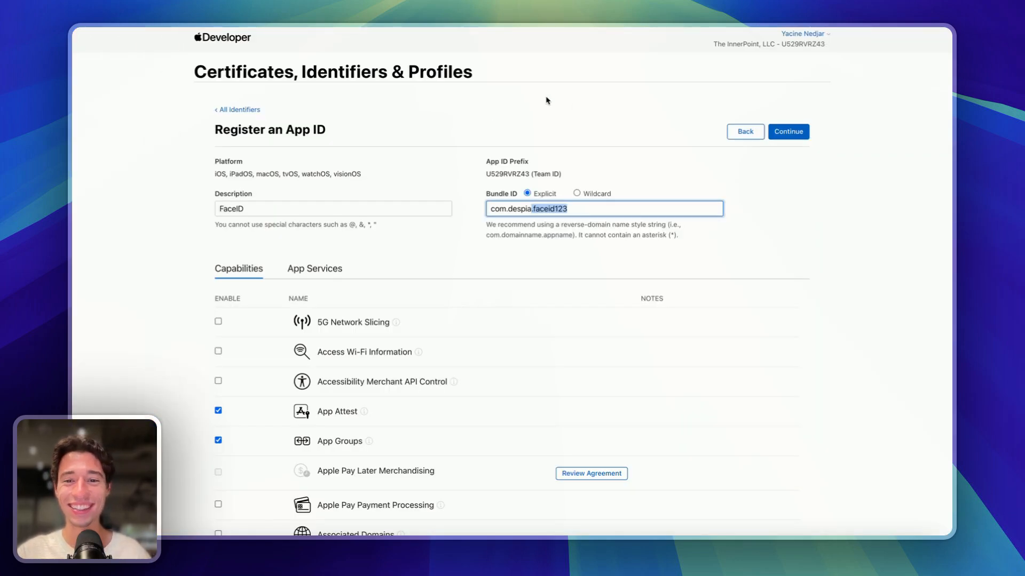
pyautogui.click(778, 134)
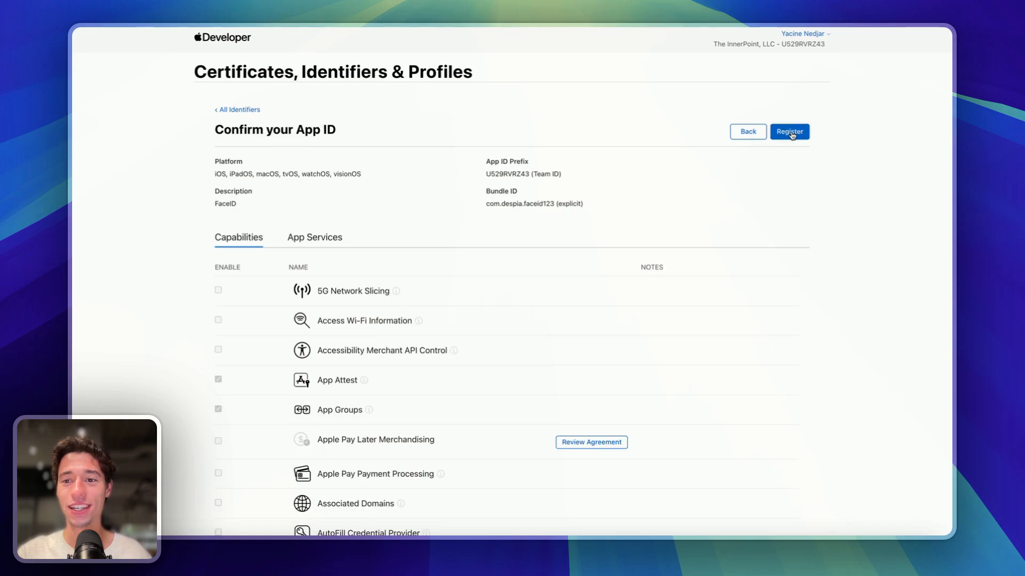
pyautogui.click(793, 134)
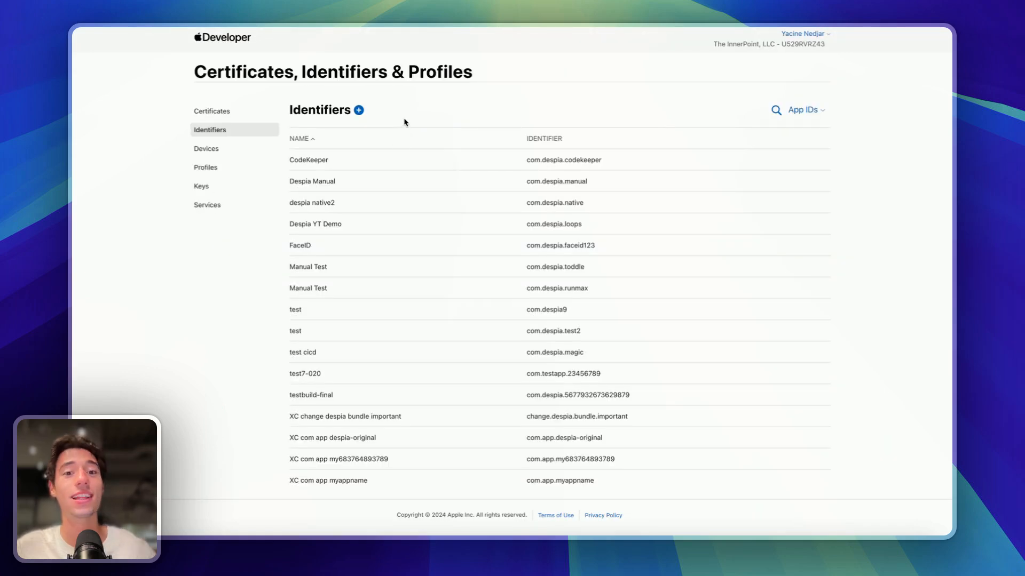
# - Start a new App Groups identifier with the description 'App Group for FadeID 123'
pyautogui.click(358, 110)
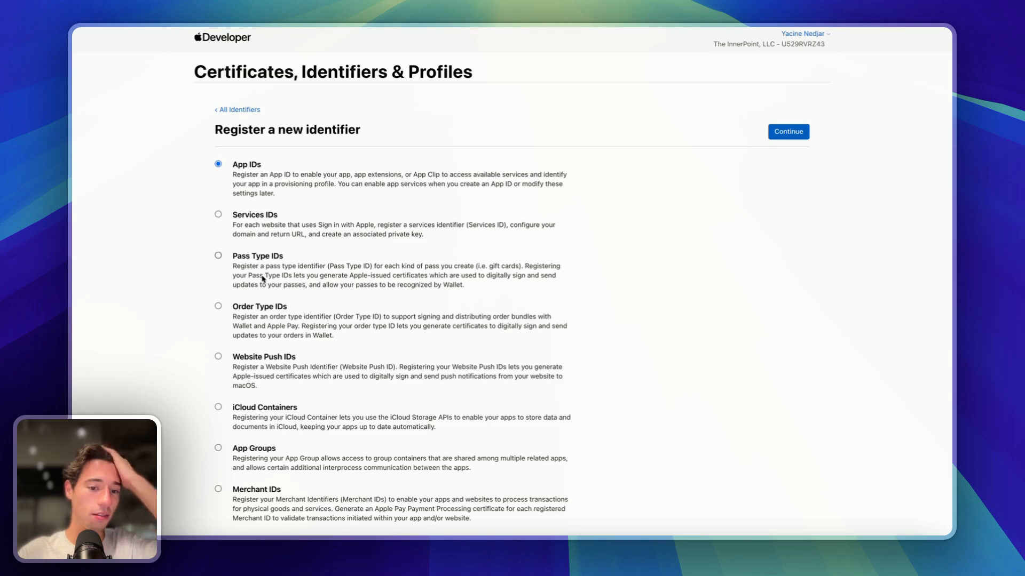
pyautogui.click(218, 449)
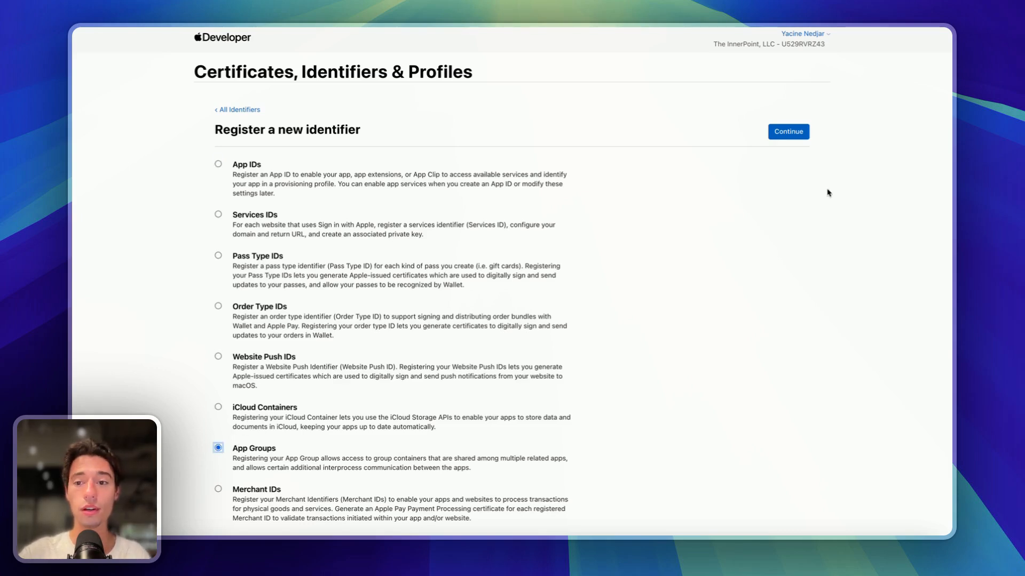
pyautogui.click(790, 133)
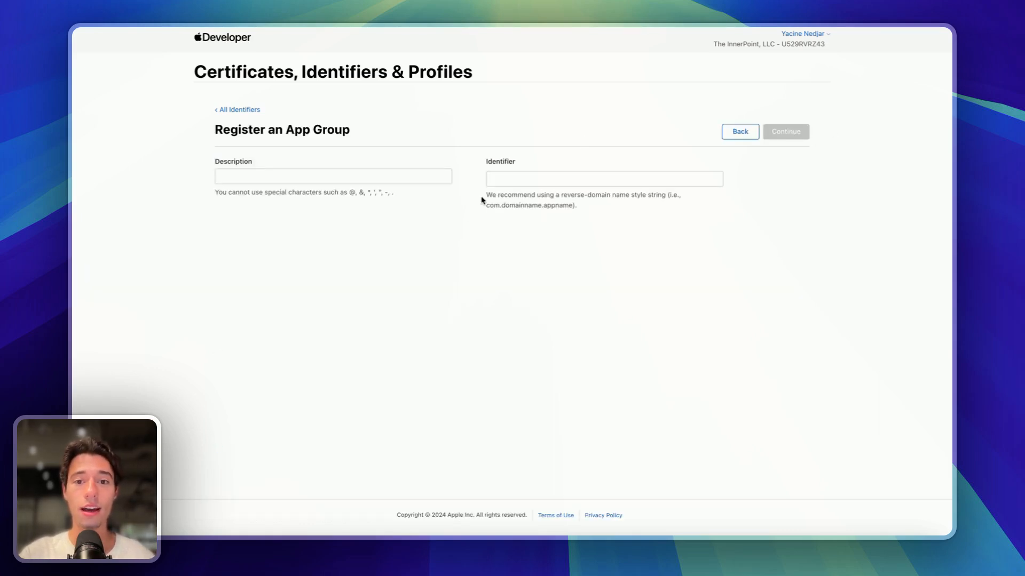
pyautogui.click(381, 179)
pyautogui.write('A')
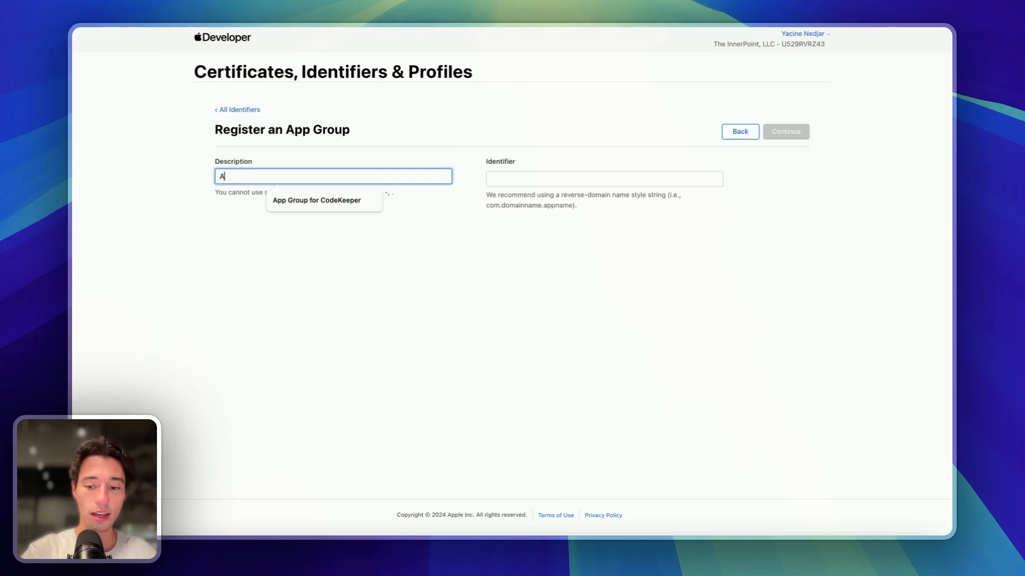
pyautogui.write('pp Group')
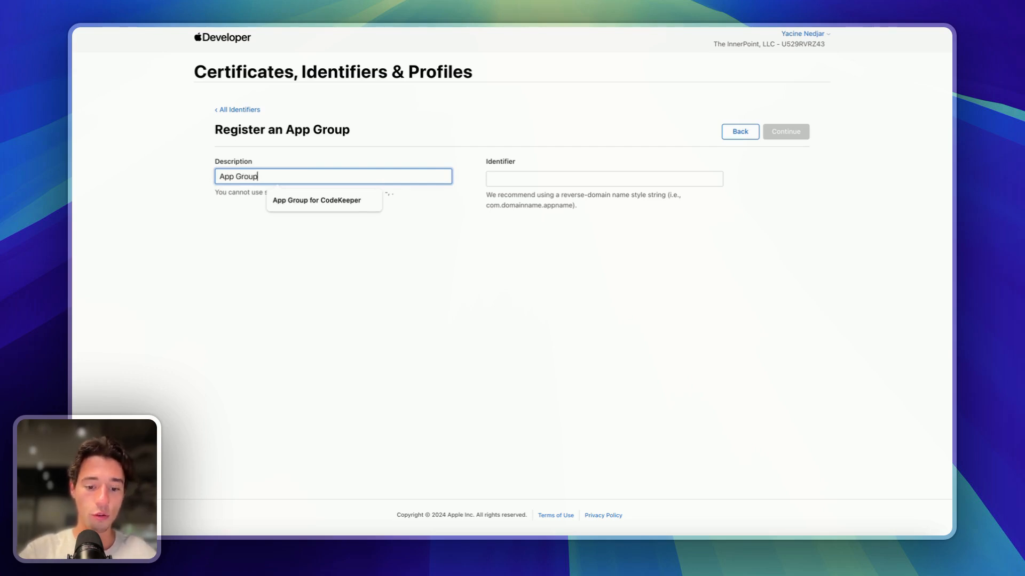
pyautogui.write(' for')
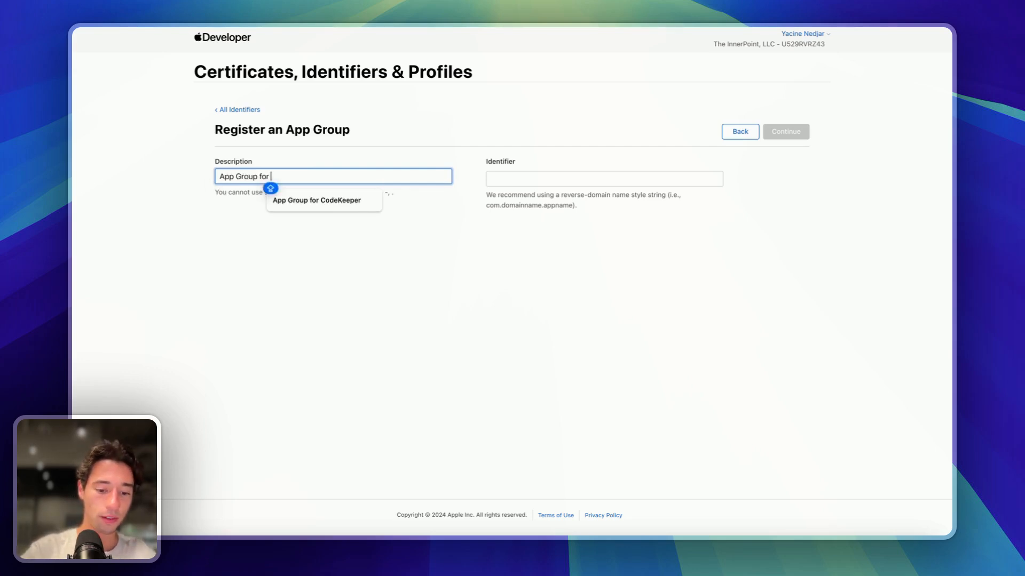
pyautogui.write(' FadeID 123')
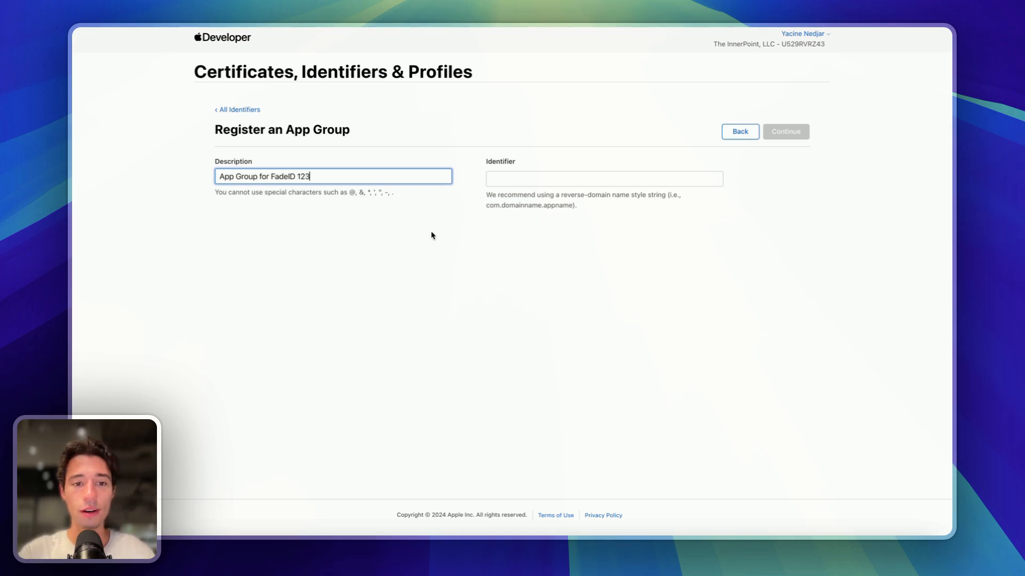
pyautogui.click(517, 182)
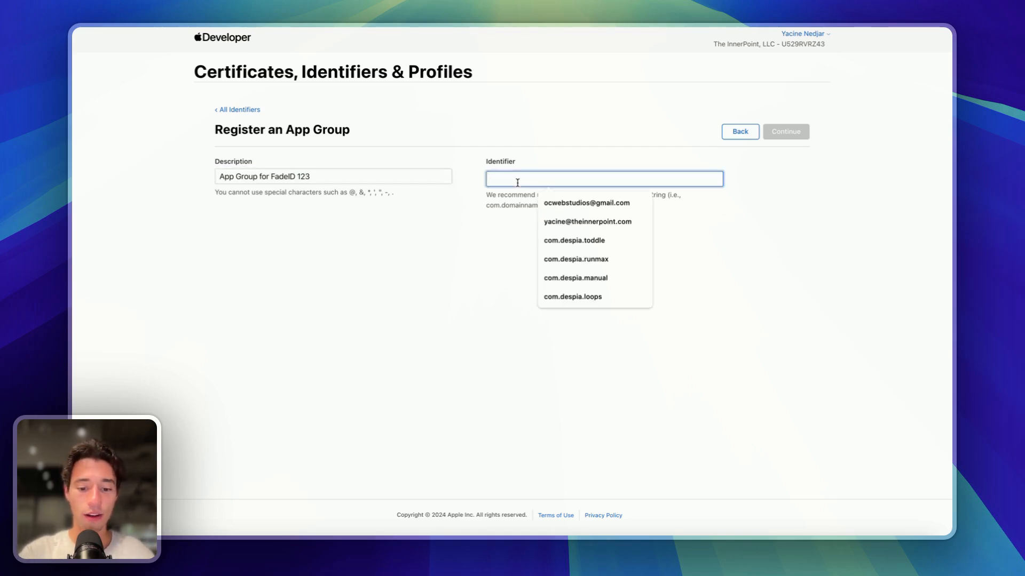
# - Check the IDs in the Despia Studio FaceID project, then return to the App Group form
pyautogui.moveTo(74, 229)
pyautogui.click(115, 232)
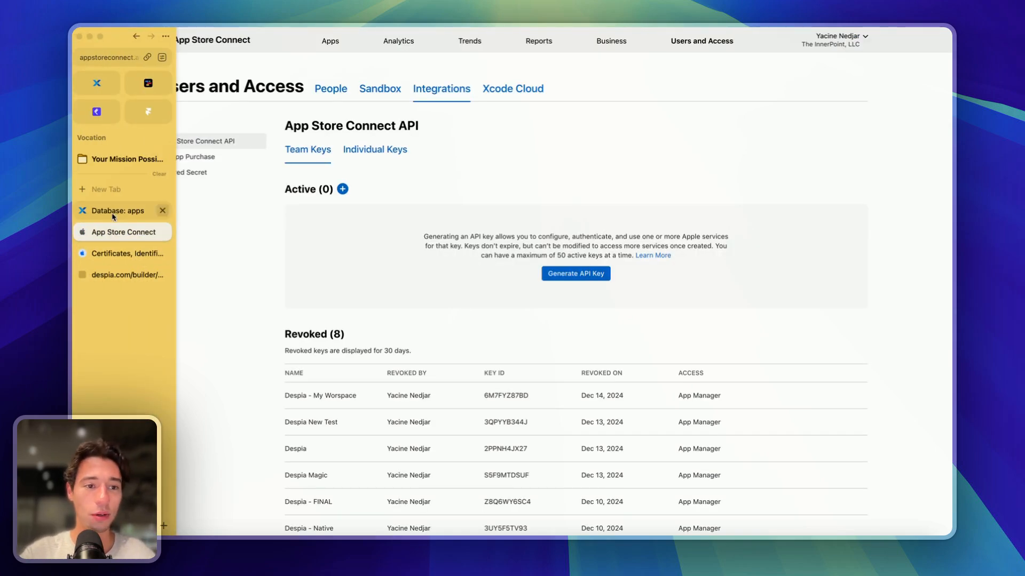
pyautogui.click(113, 211)
pyautogui.click(128, 274)
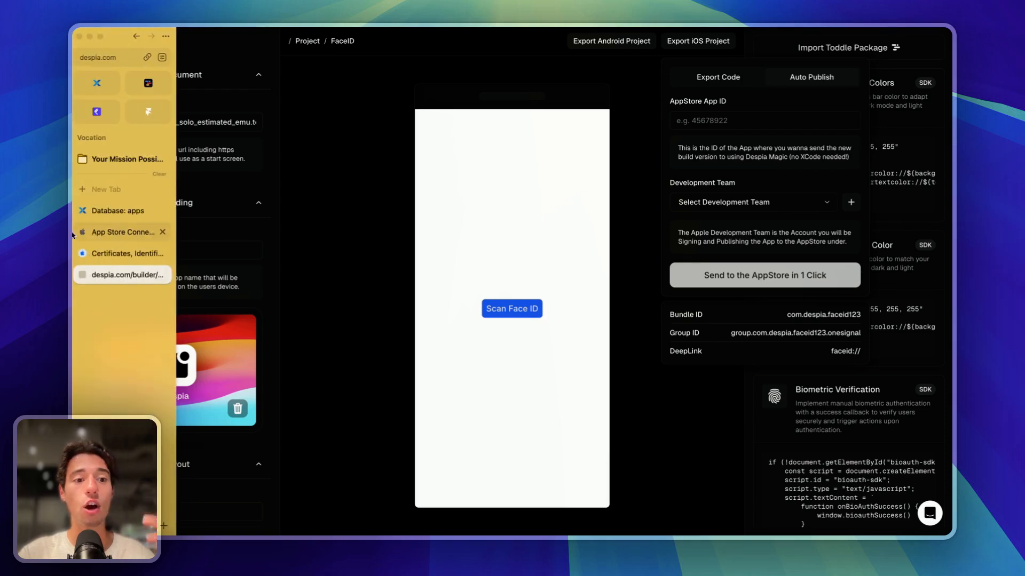
pyautogui.click(103, 255)
pyautogui.click(596, 99)
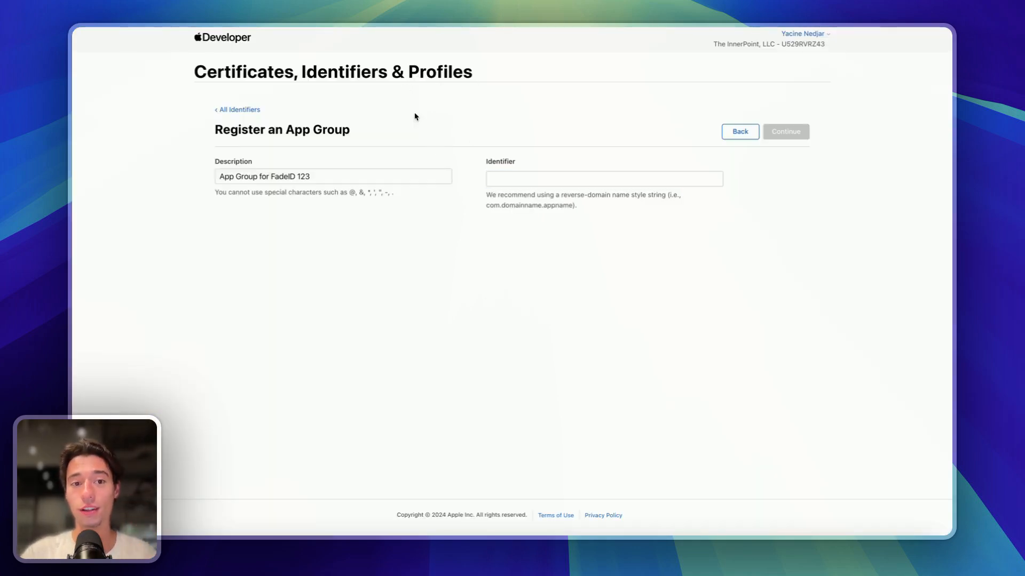
# - Enter group.com.despia.faceid123.onesignal as the App Group identifier
pyautogui.click(518, 181)
pyautogui.write('group.gro')
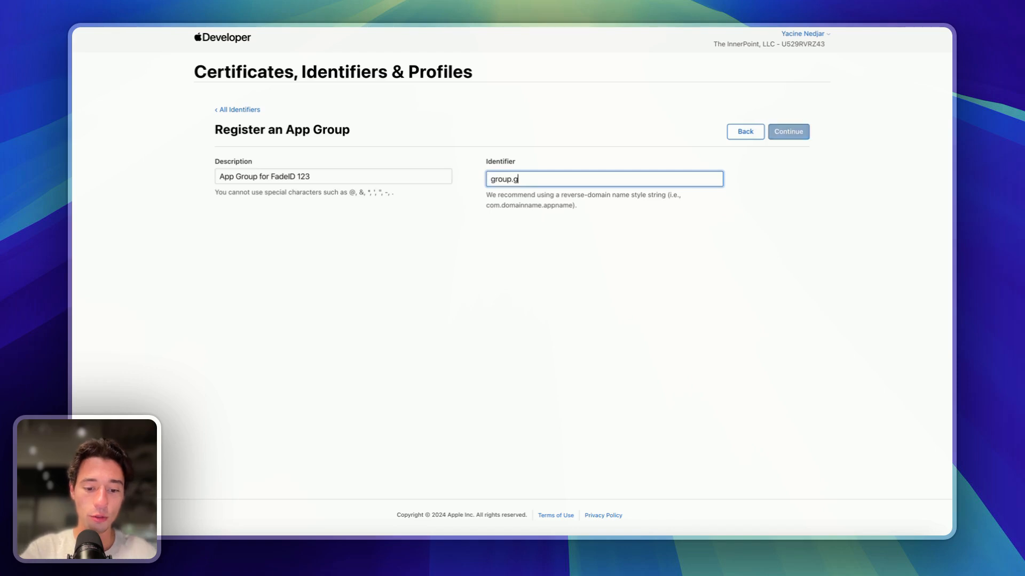
pyautogui.press('BackSpace')
pyautogui.press('BackSpace')
pyautogui.press('BackSpace')
pyautogui.press('BackSpace')
pyautogui.press('BackSpace')
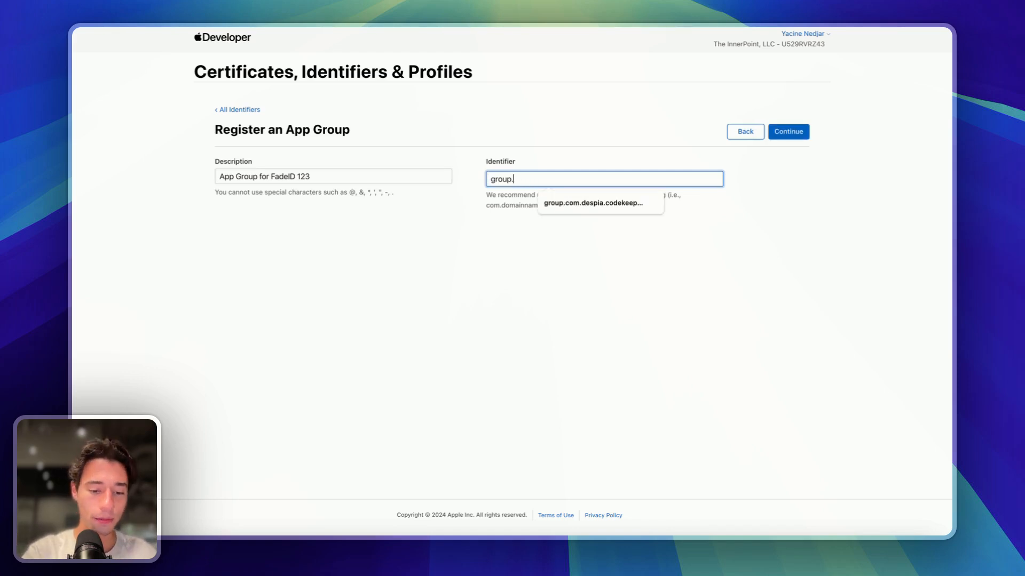
pyautogui.write('d')
pyautogui.press('BackSpace')
pyautogui.press('BackSpace')
pyautogui.press('BackSpace')
pyautogui.press('BackSpace')
pyautogui.press('BackSpace')
pyautogui.press('BackSpace')
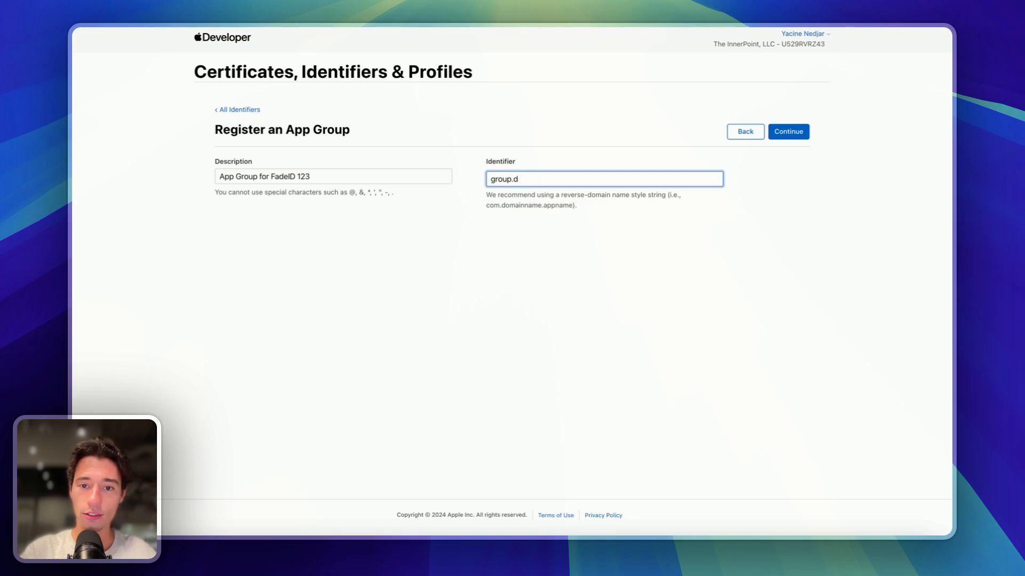
pyautogui.write('com.despia')
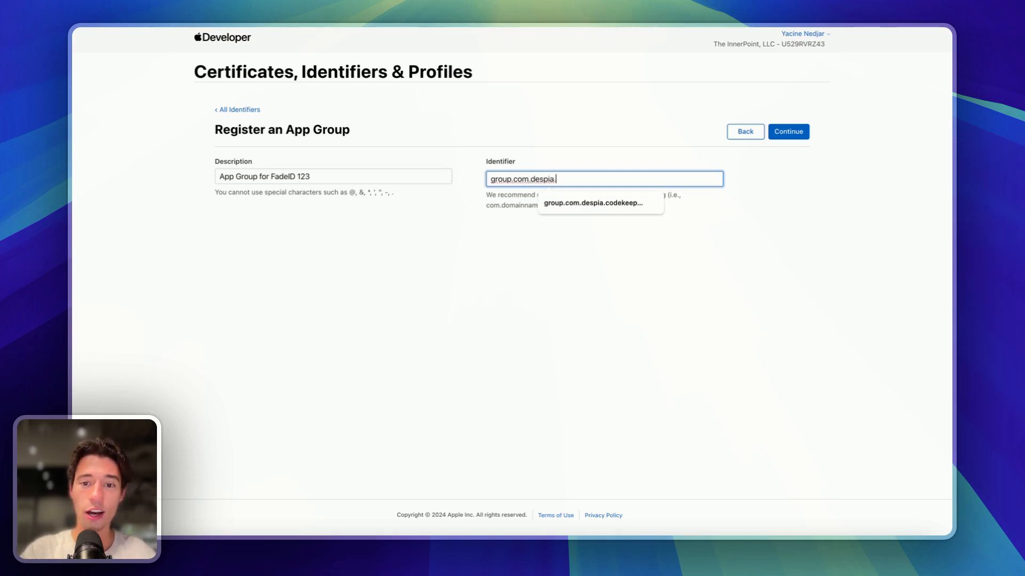
pyautogui.write('.face')
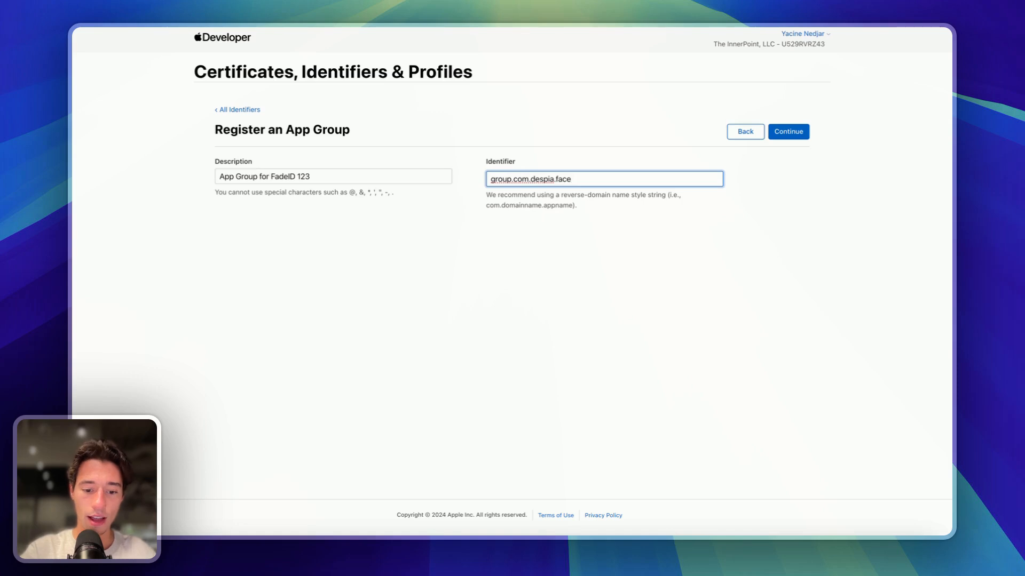
pyautogui.write('id123.onesignal')
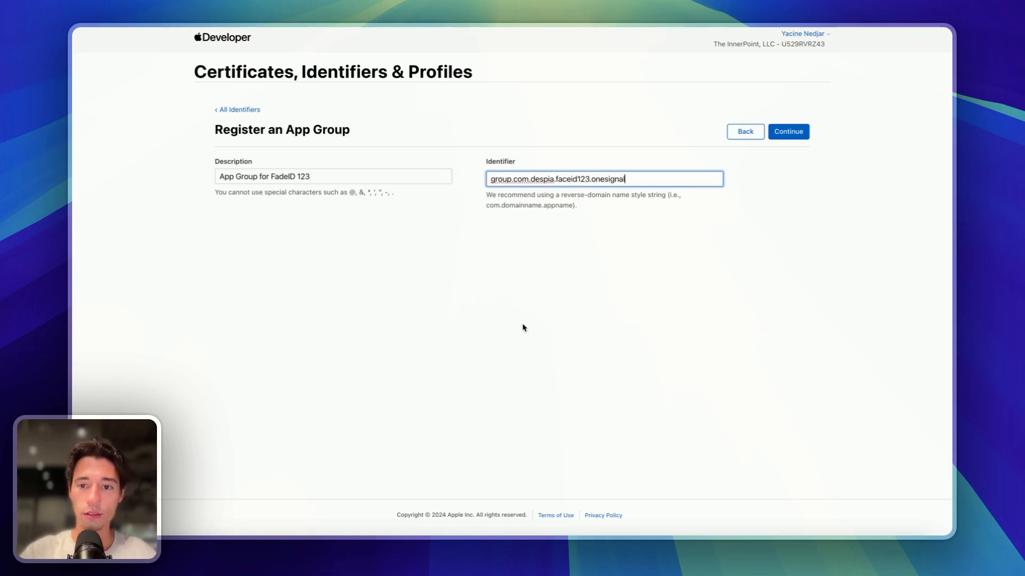
pyautogui.click(523, 327)
# - Verify the Group ID in Despia Studio, then continue and register the App Group
pyautogui.moveTo(74, 240)
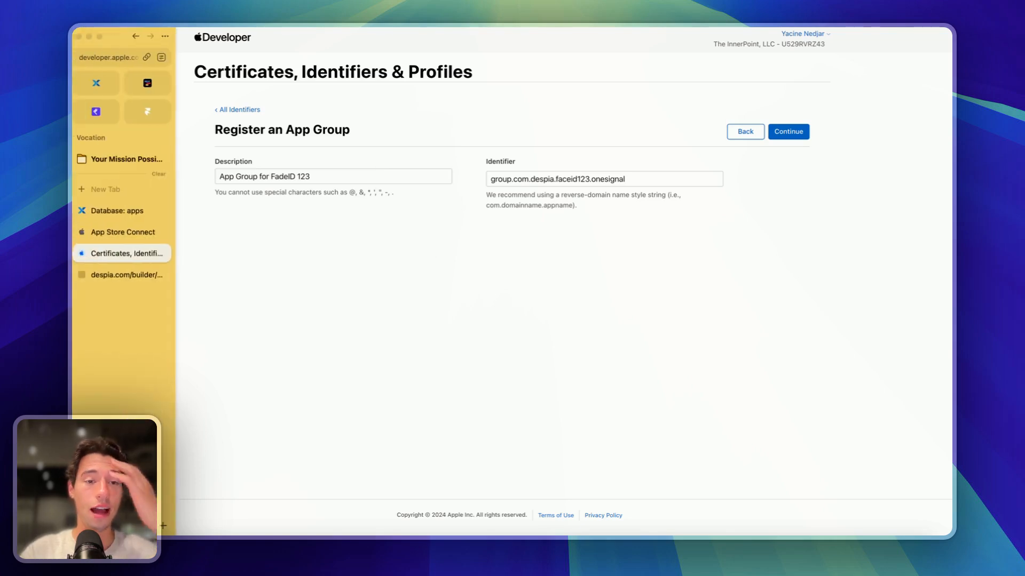
pyautogui.click(112, 233)
pyautogui.click(122, 275)
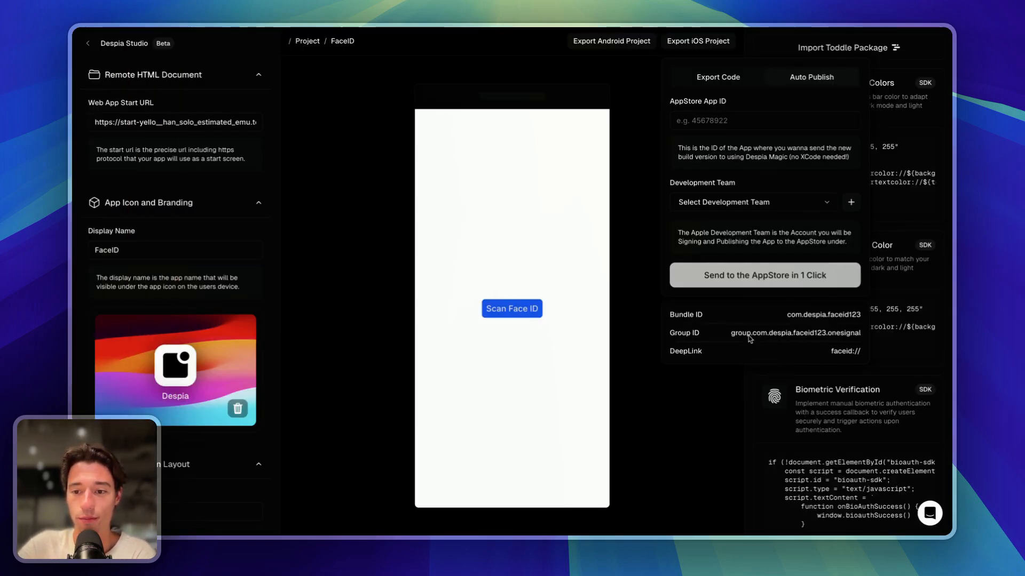
pyautogui.moveTo(73, 160)
pyautogui.click(160, 80)
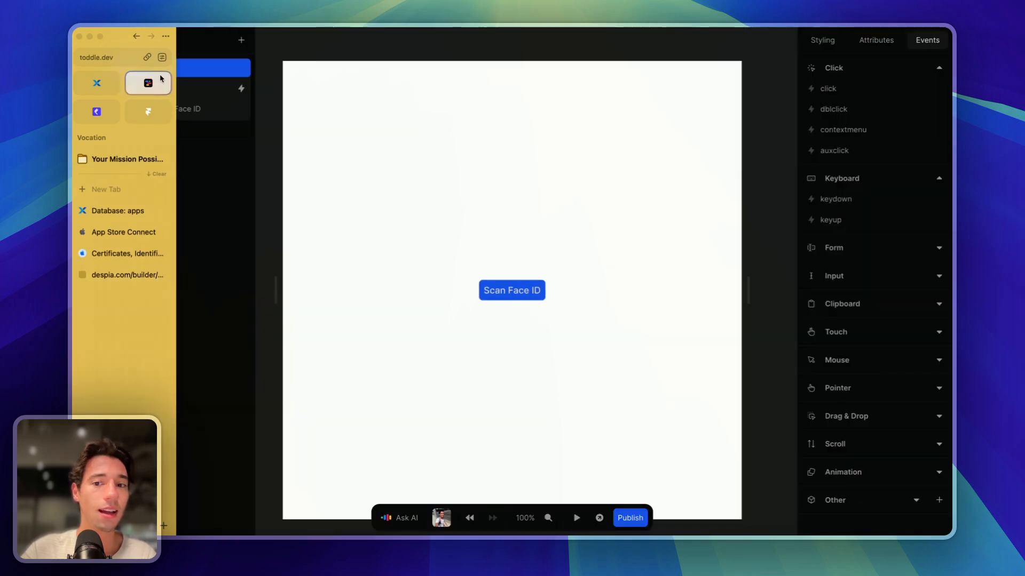
pyautogui.click(120, 273)
pyautogui.click(122, 253)
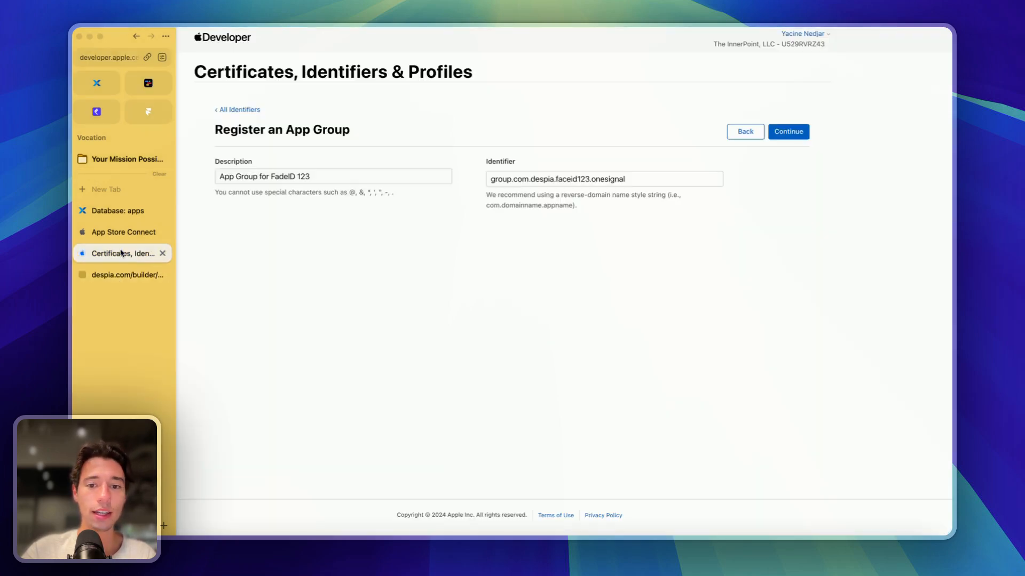
pyautogui.click(800, 130)
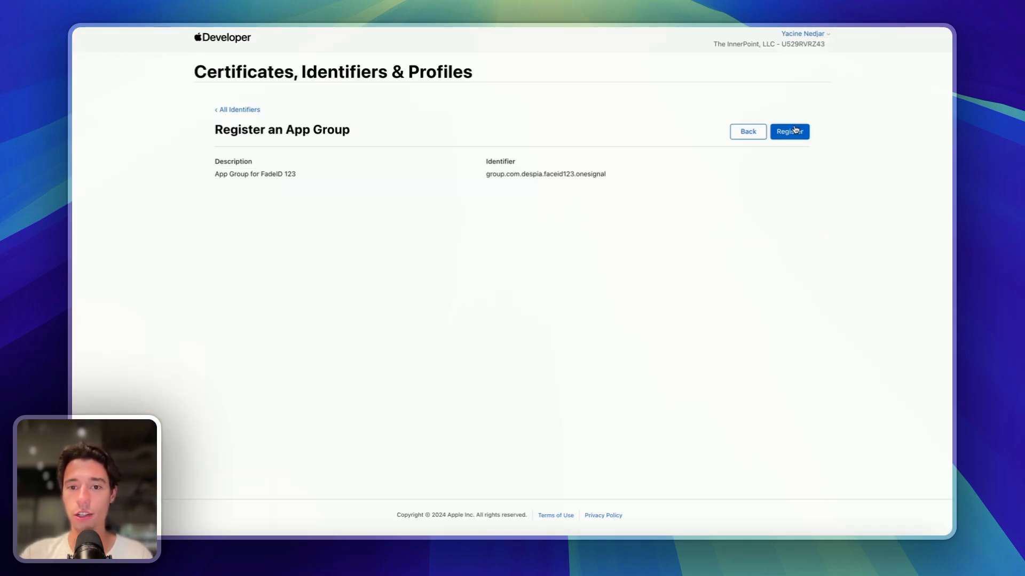
pyautogui.click(797, 137)
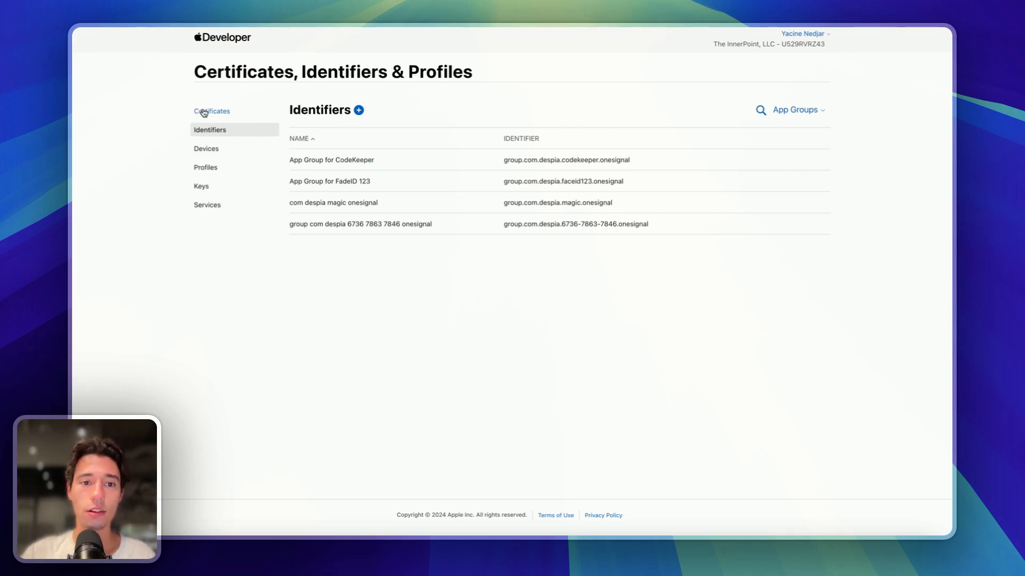
# - Remove /list/applicationGroup from the URL to list App IDs, then open the FaceID identifier
pyautogui.moveTo(78, 96)
pyautogui.click(103, 59)
pyautogui.press('Return')
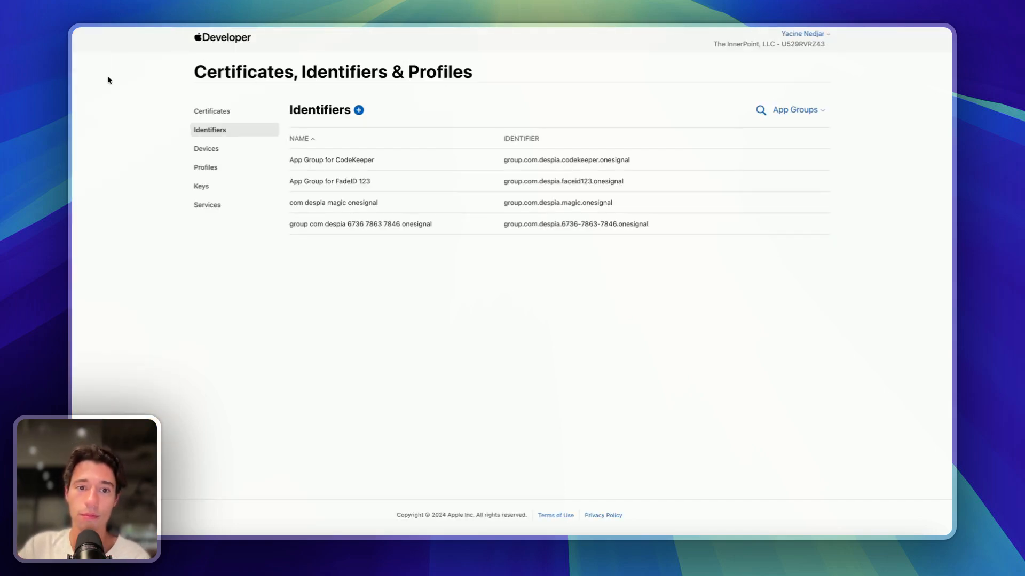
pyautogui.click(108, 57)
pyautogui.click(304, 60)
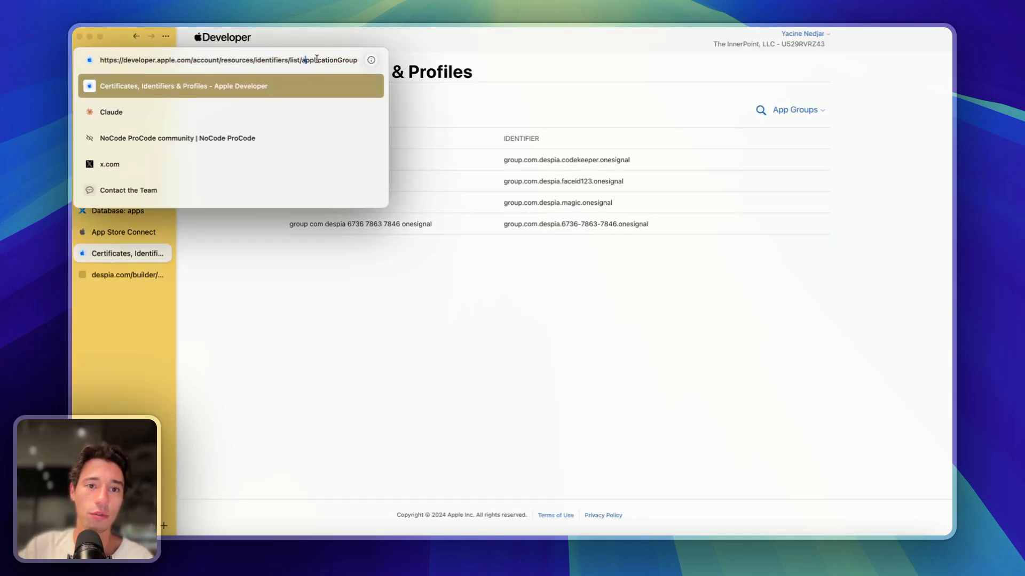
pyautogui.moveTo(288, 61); pyautogui.dragTo(369, 60)
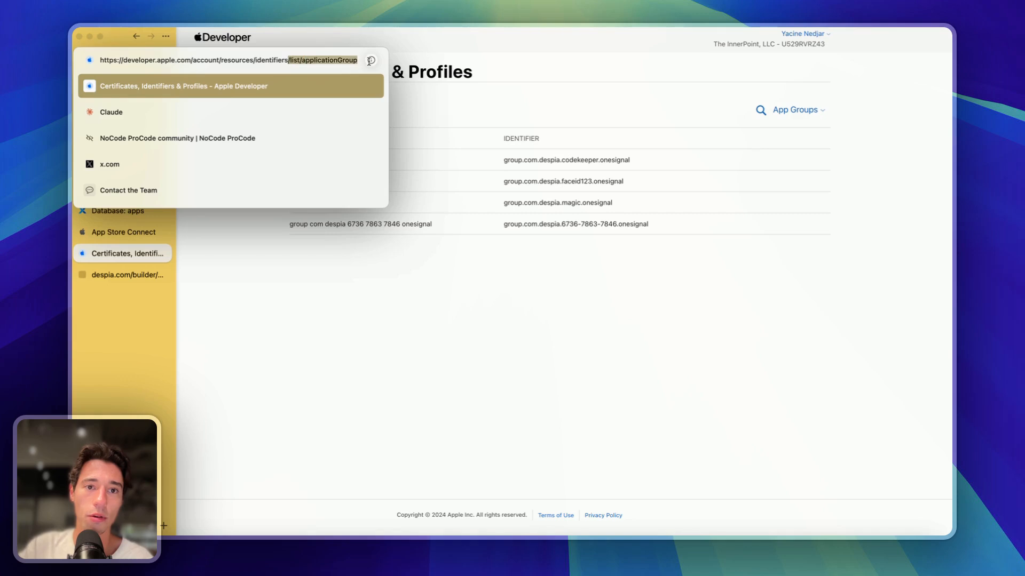
pyautogui.press('BackSpace')
pyautogui.press('Return')
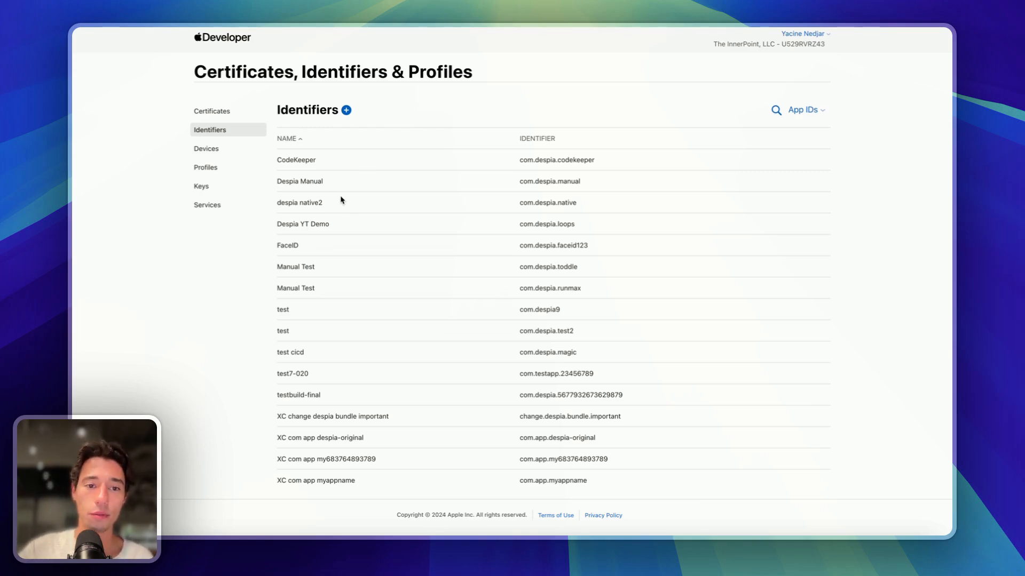
pyautogui.scroll(-1, 318, 302)
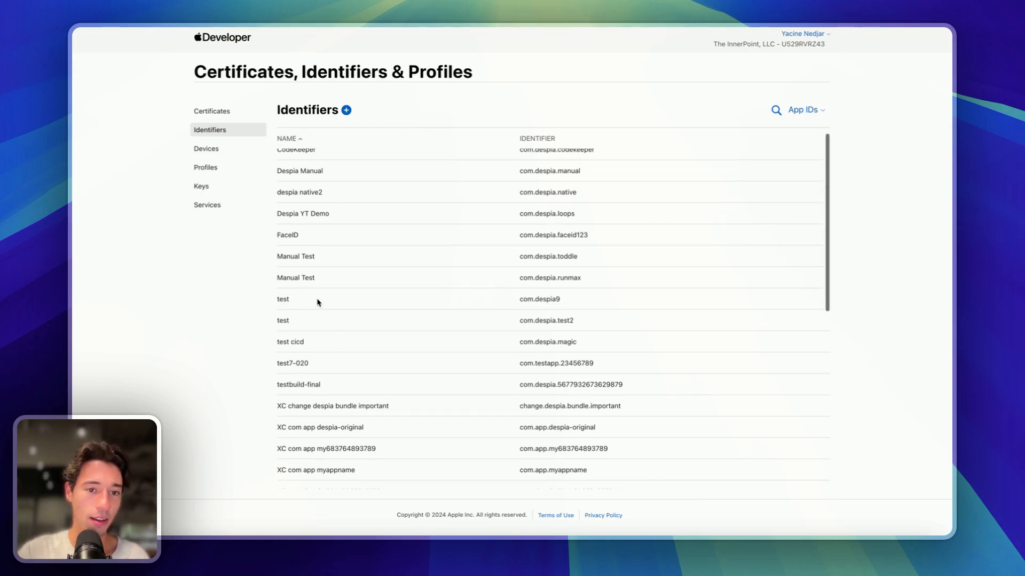
pyautogui.click(291, 236)
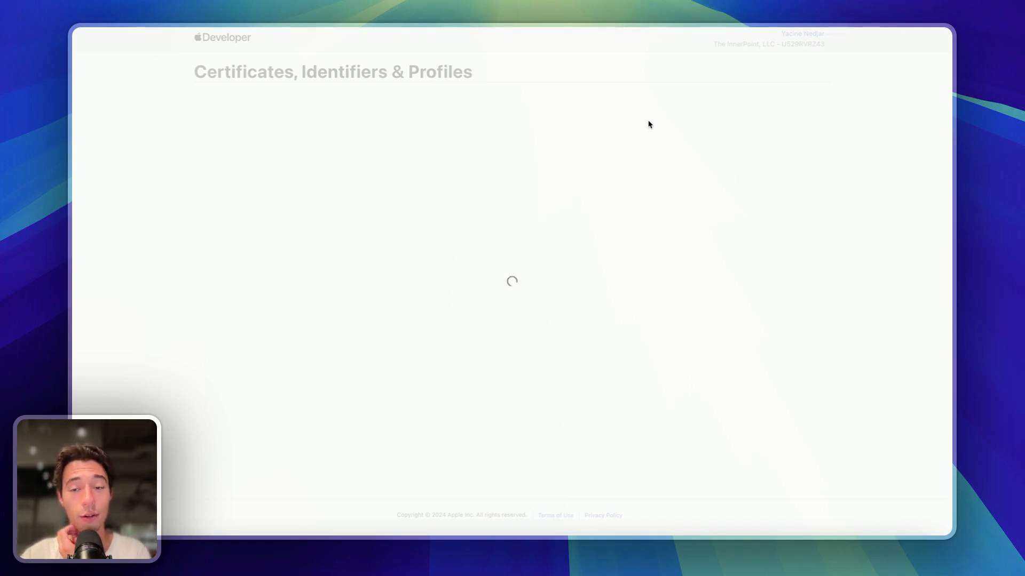
# - Assign App Group for FadeID 123 to the FaceID App ID and save the change
pyautogui.scroll(-4, 402, 343)
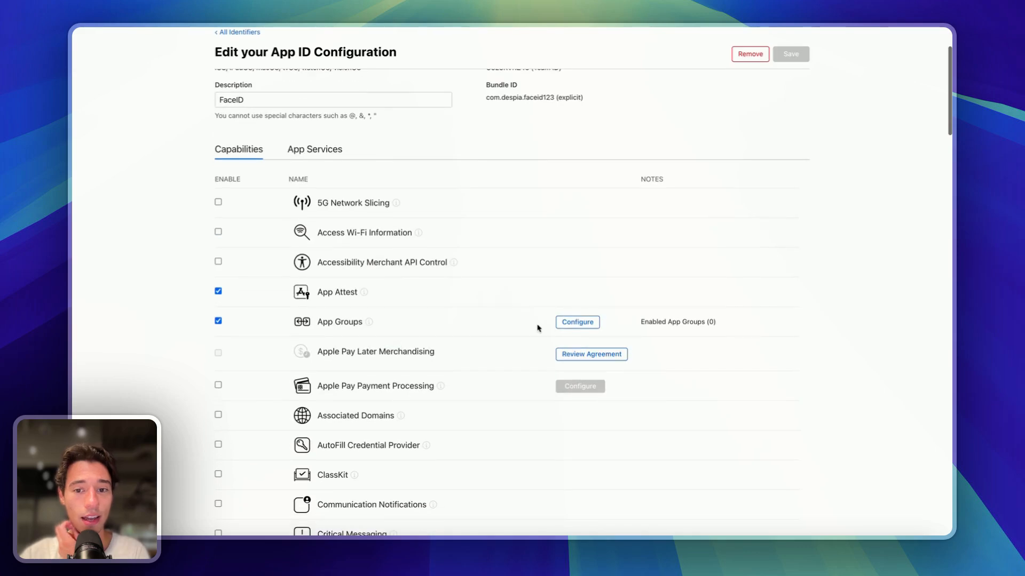
pyautogui.click(579, 323)
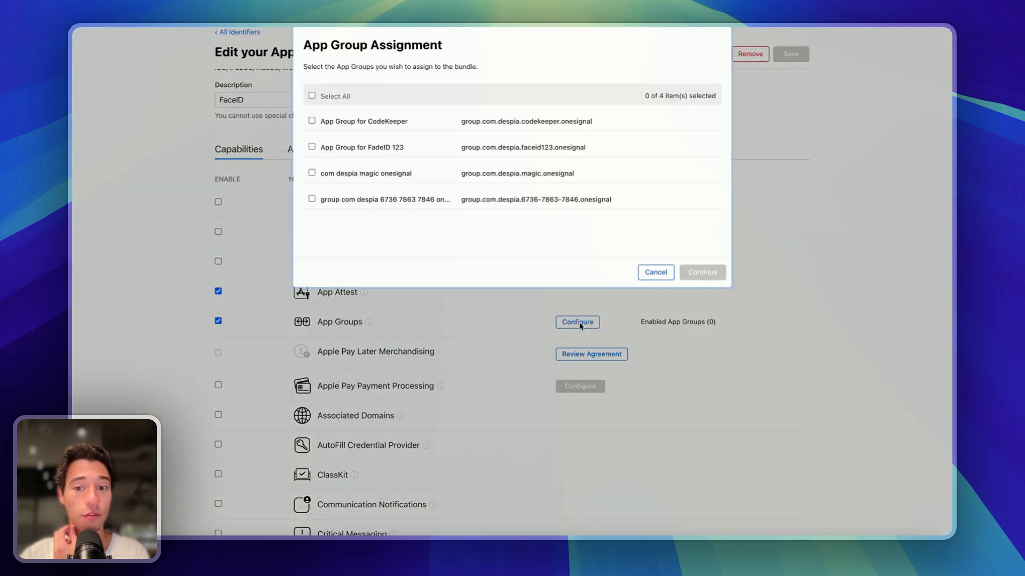
pyautogui.click(312, 147)
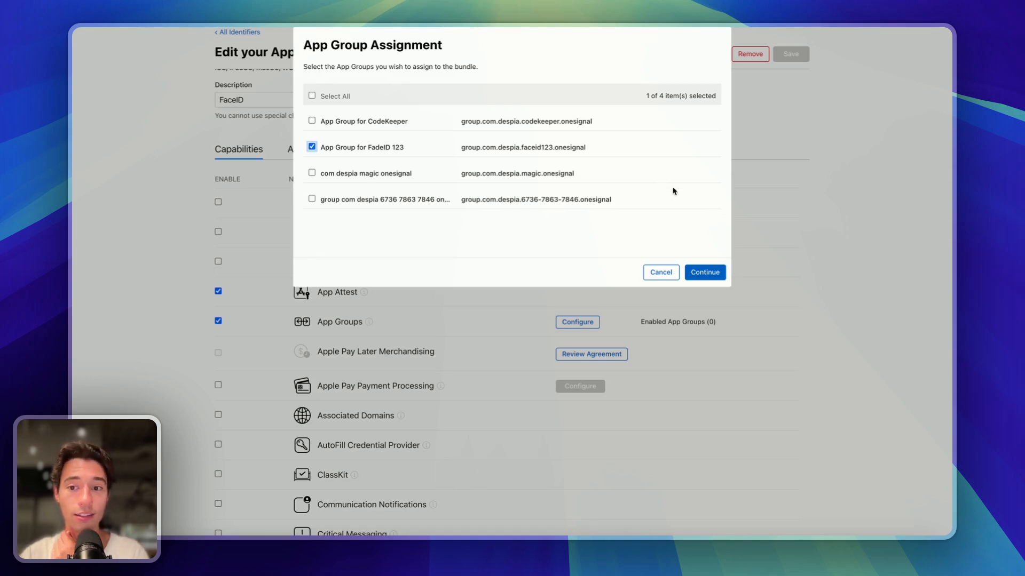
pyautogui.click(705, 272)
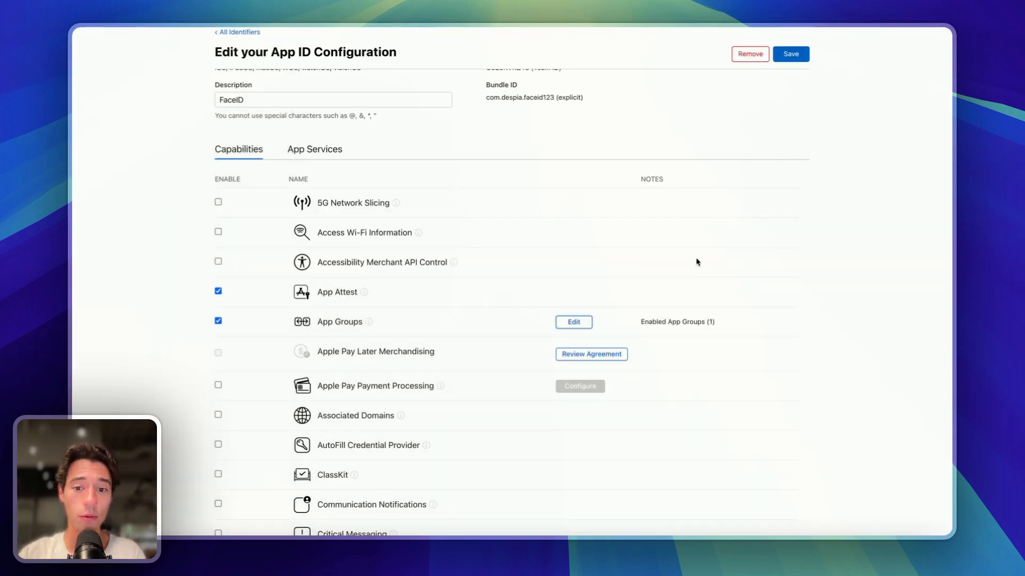
pyautogui.scroll(4, 690, 268)
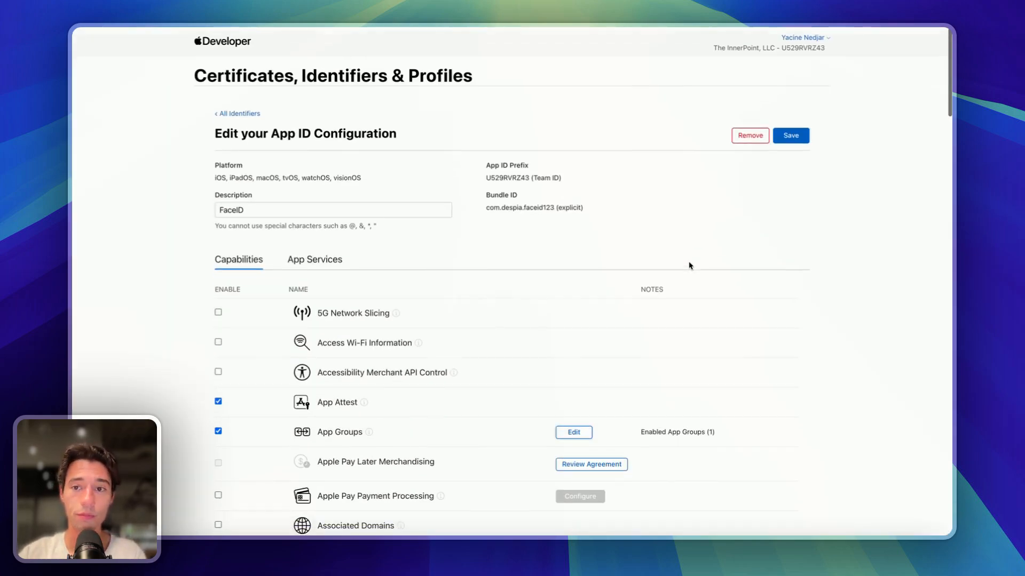
pyautogui.click(795, 133)
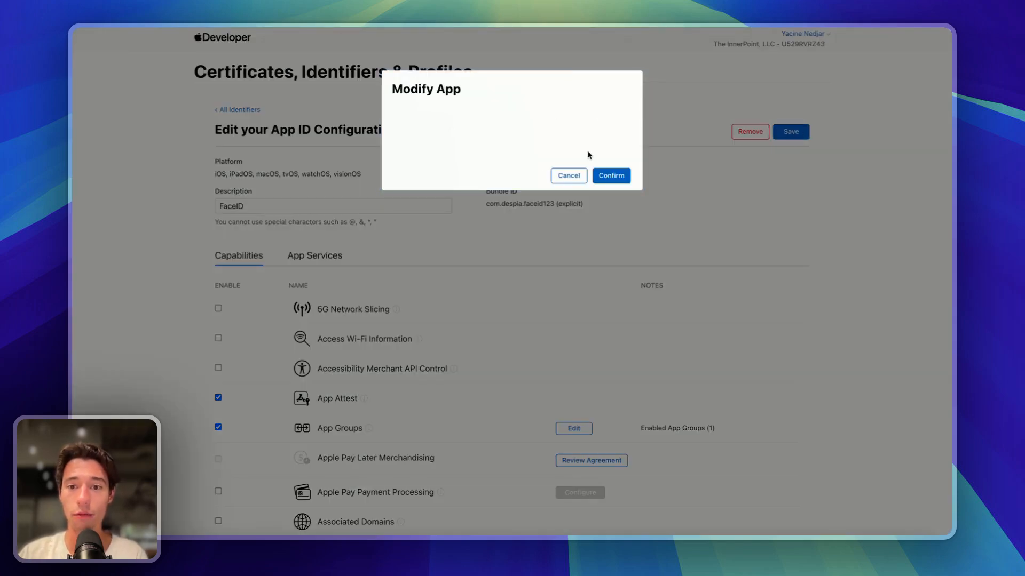
pyautogui.click(608, 178)
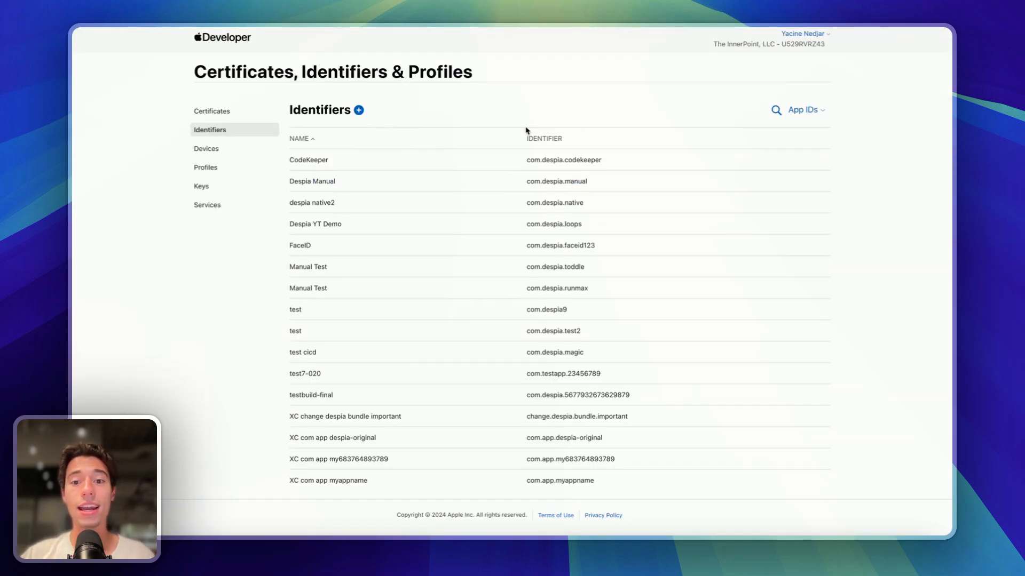
# - Switch to the App Store Connect tab showing the Users and Access API keys page
pyautogui.moveTo(74, 224)
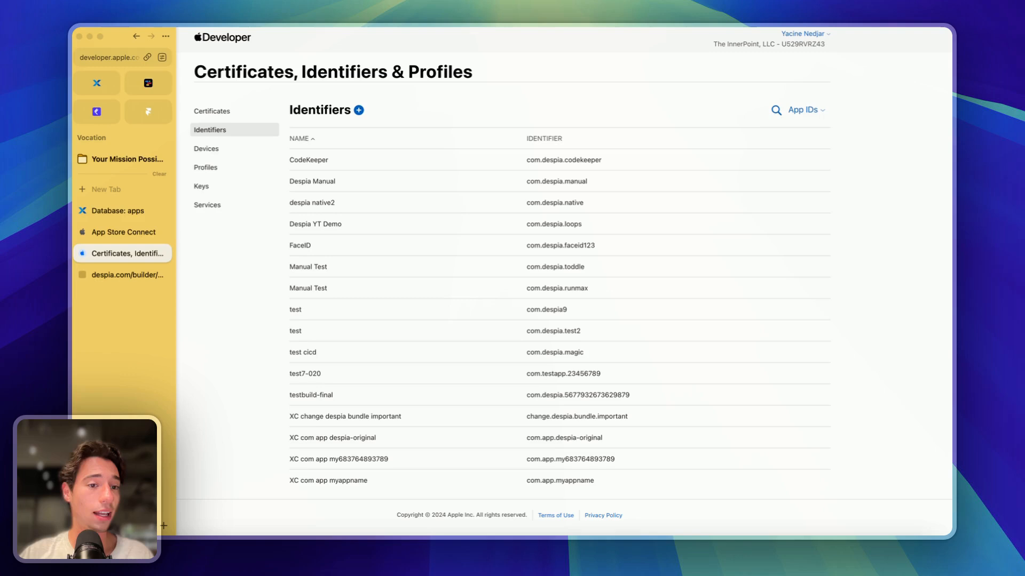
pyautogui.click(126, 232)
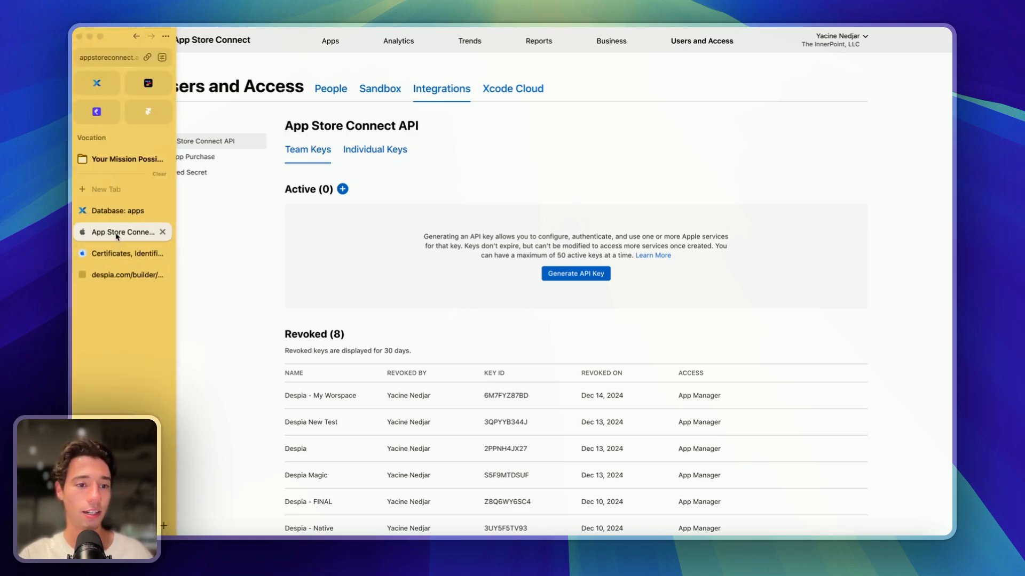
# - Duplicate the App Store Connect tab and start a new app from the Apps list
pyautogui.rightClick(117, 235)
pyautogui.click(140, 329)
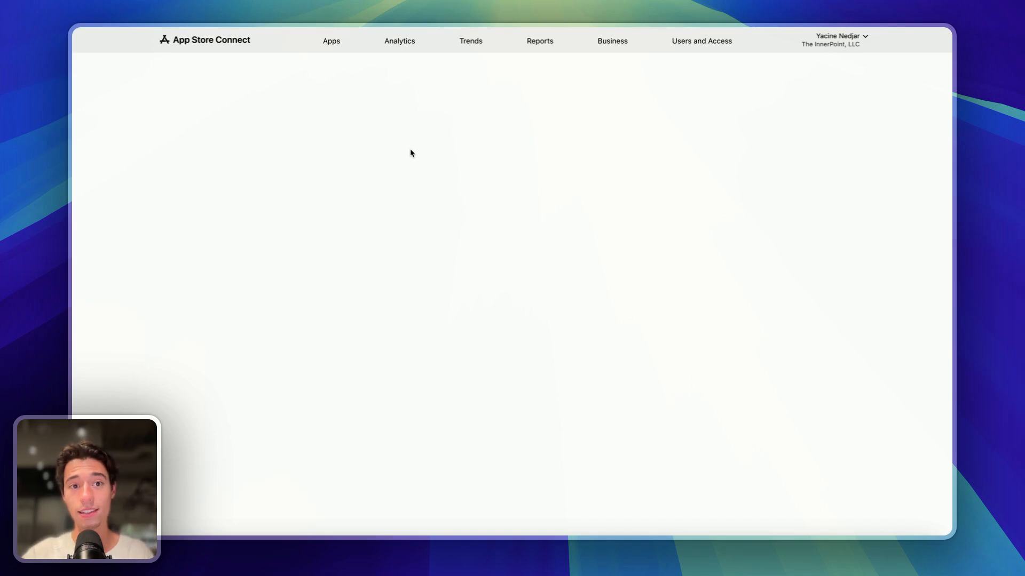
pyautogui.click(336, 44)
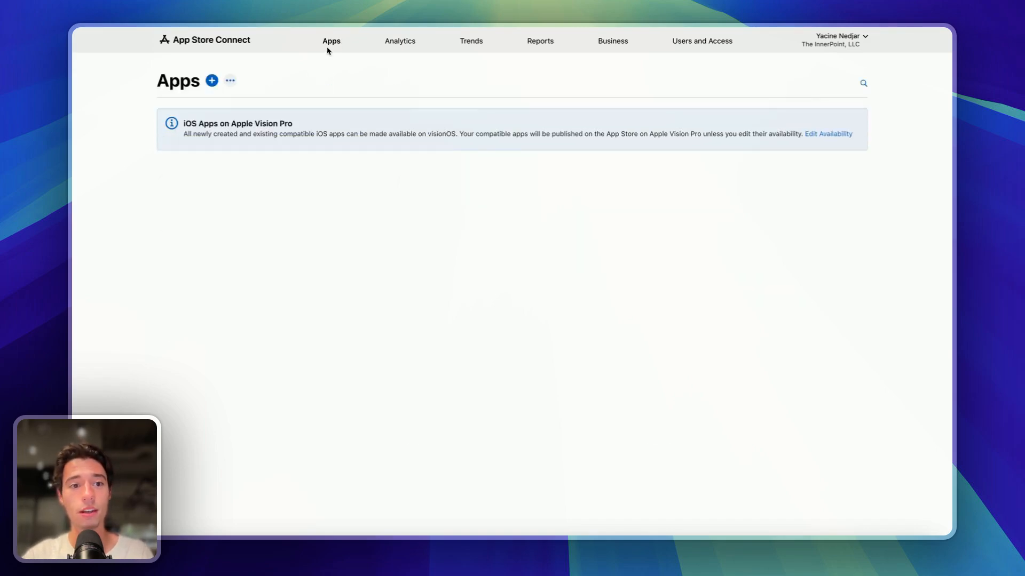
pyautogui.click(212, 80)
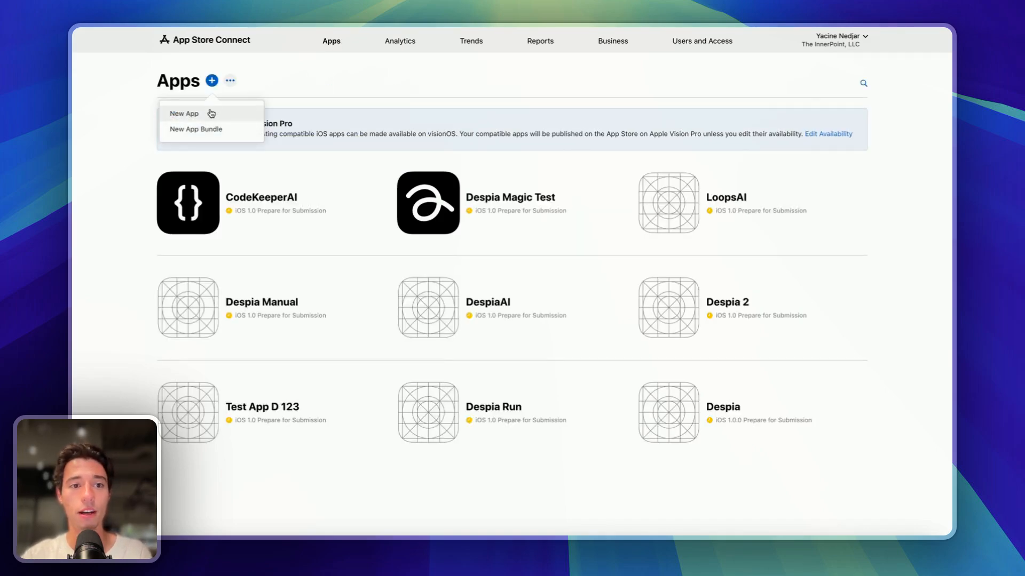
pyautogui.click(213, 109)
# - Fill the New App form: iOS, name FaceID, English (U.S.), bundle com.despia.faceid123, SKU FACEID
pyautogui.click(419, 203)
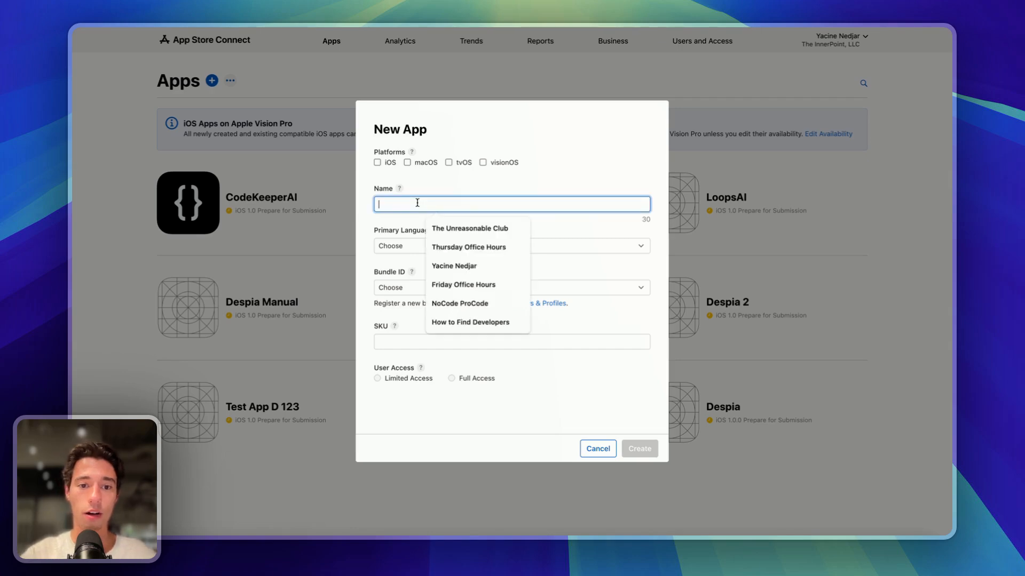
pyautogui.write('FaceID')
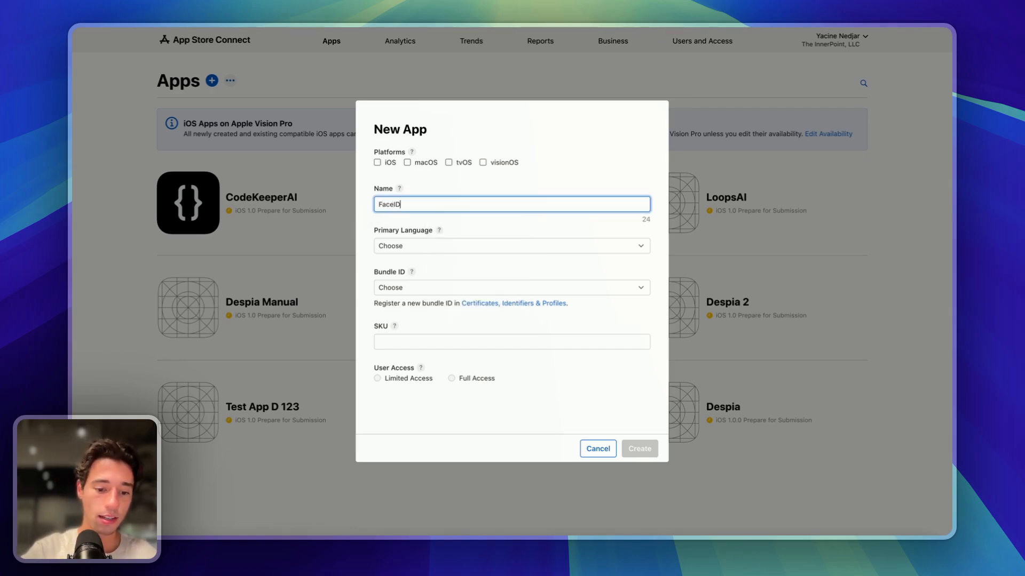
pyautogui.write(' Tester')
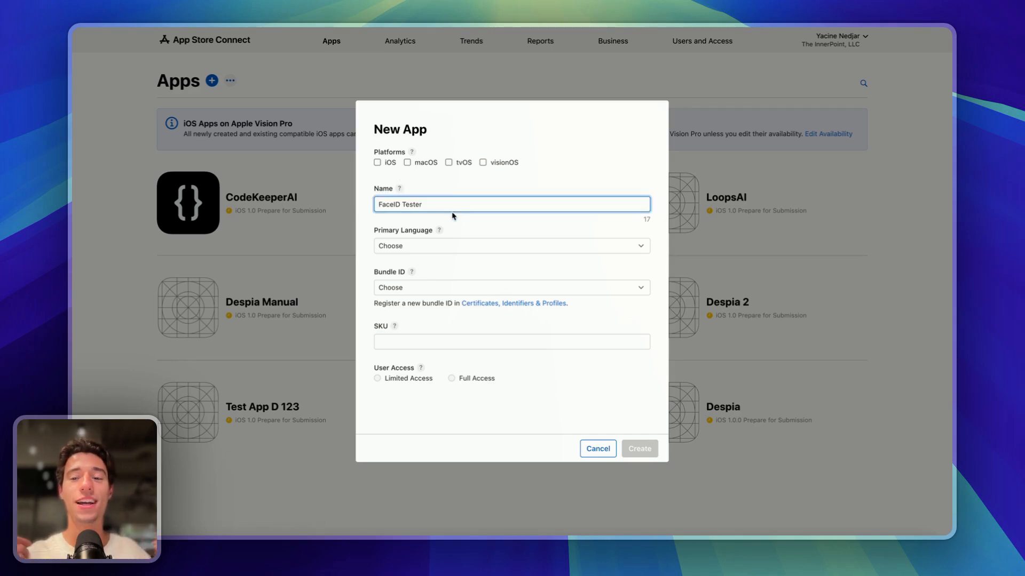
pyautogui.click(377, 162)
pyautogui.click(397, 246)
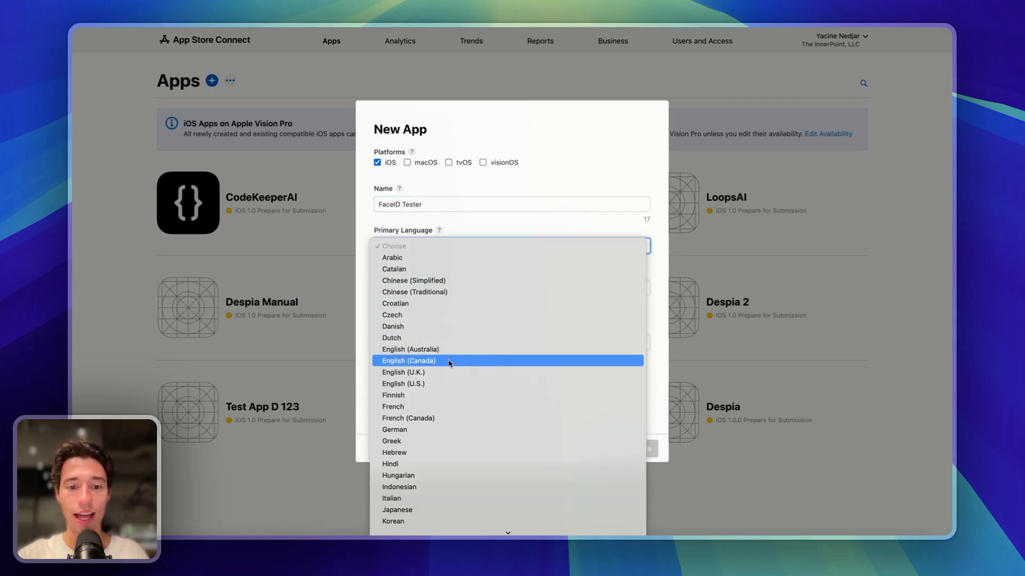
pyautogui.click(449, 384)
pyautogui.click(432, 286)
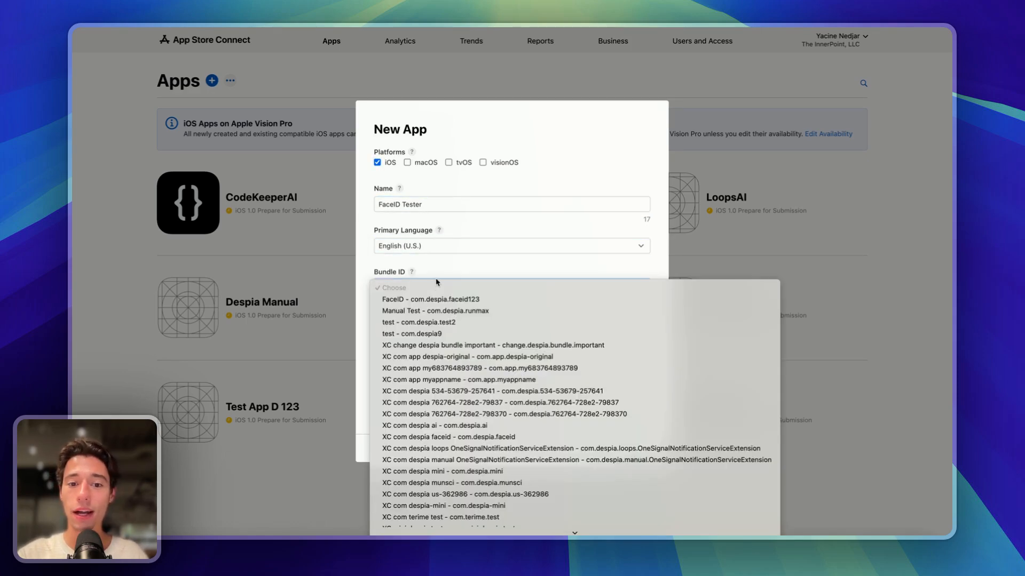
pyautogui.click(457, 301)
pyautogui.click(420, 330)
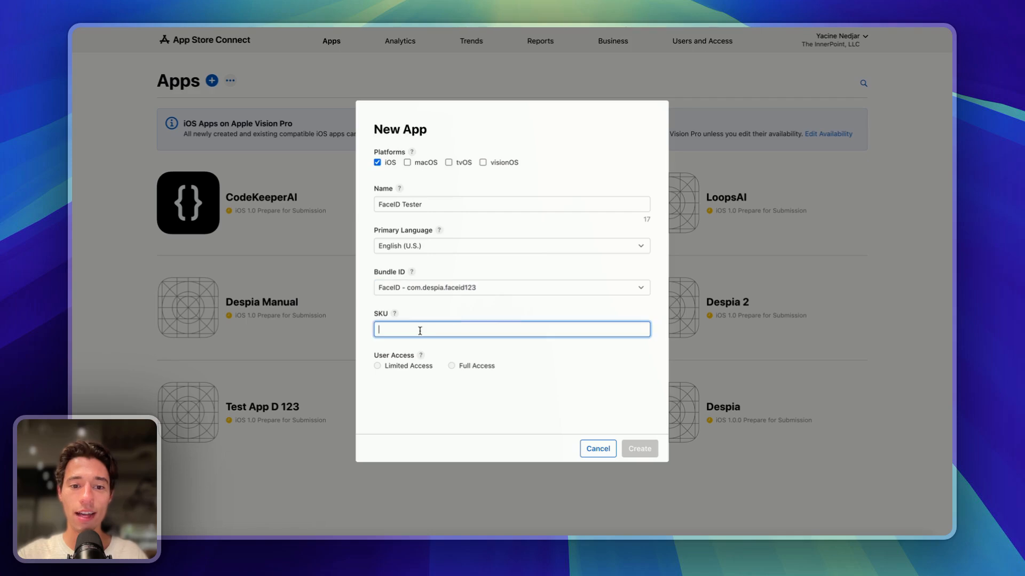
pyautogui.write('FACEID')
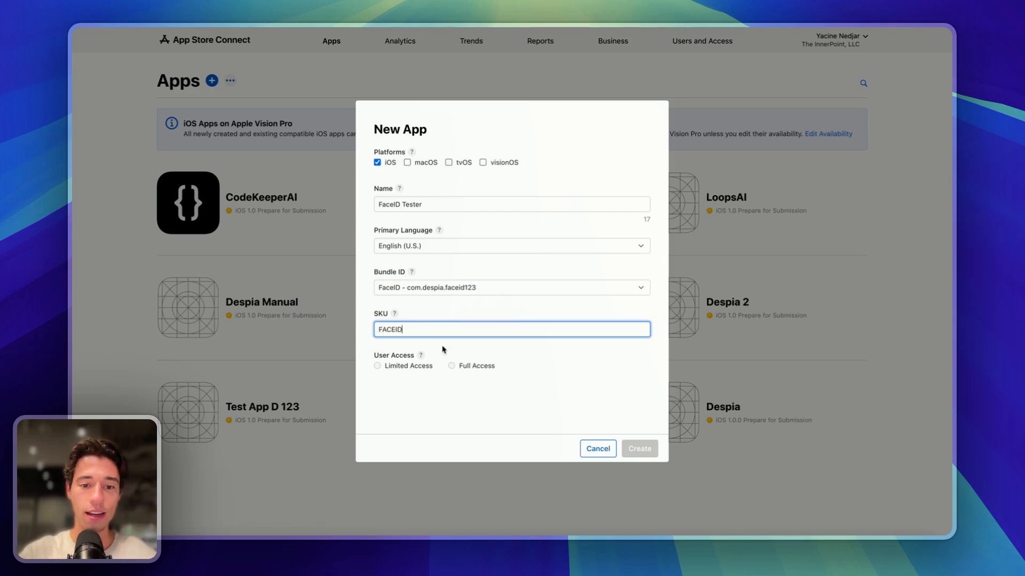
# - Make further edits to the SKU and name fields of the New App form
pyautogui.click(448, 315)
pyautogui.click(448, 316)
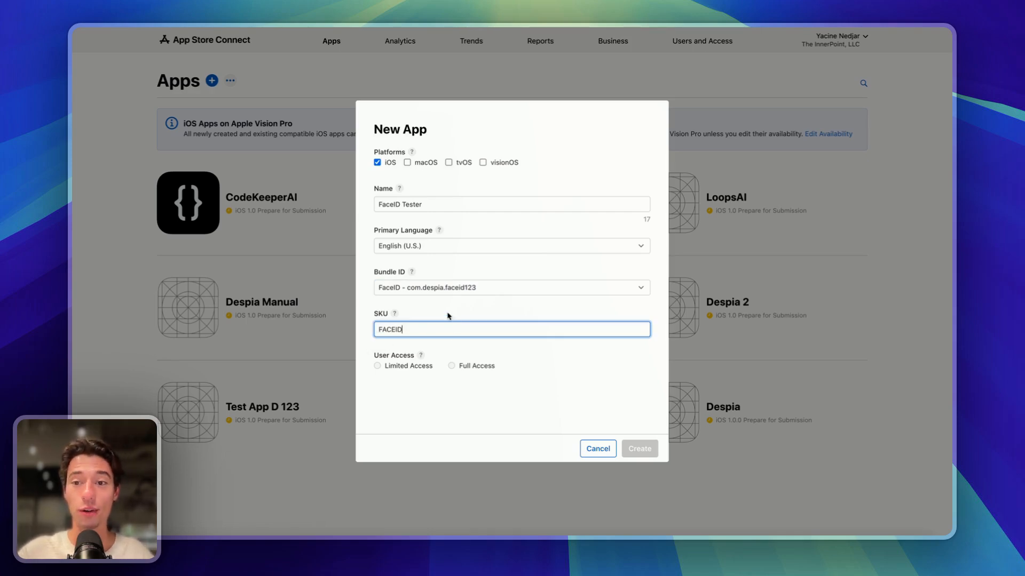
pyautogui.click(451, 370)
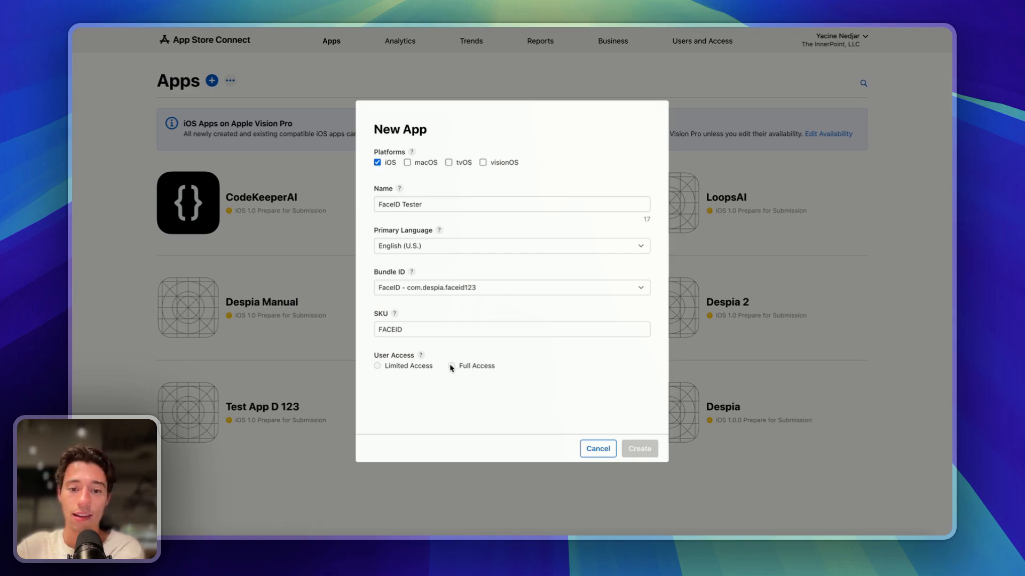
pyautogui.click(429, 326)
pyautogui.click(380, 368)
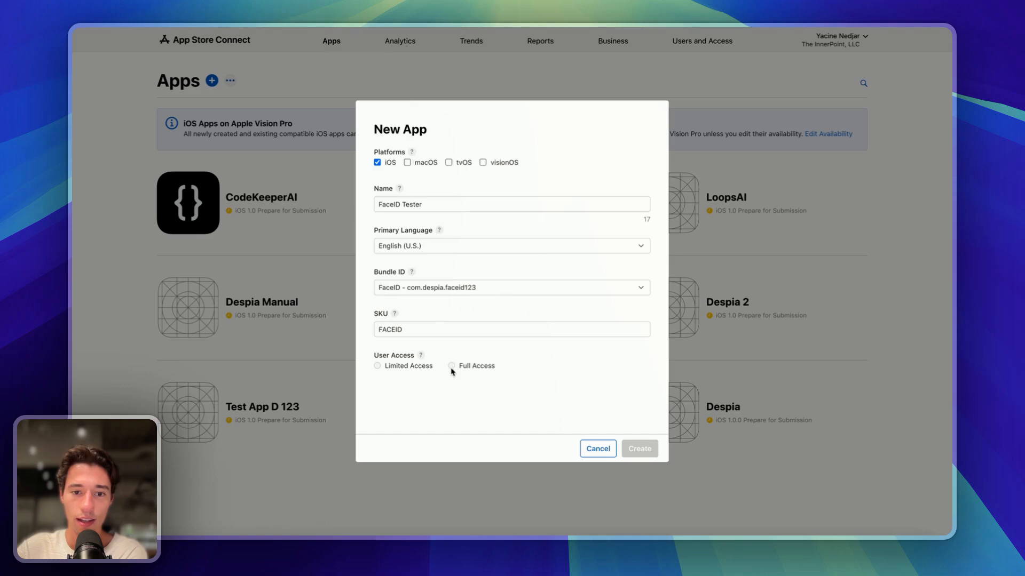
pyautogui.click(436, 207)
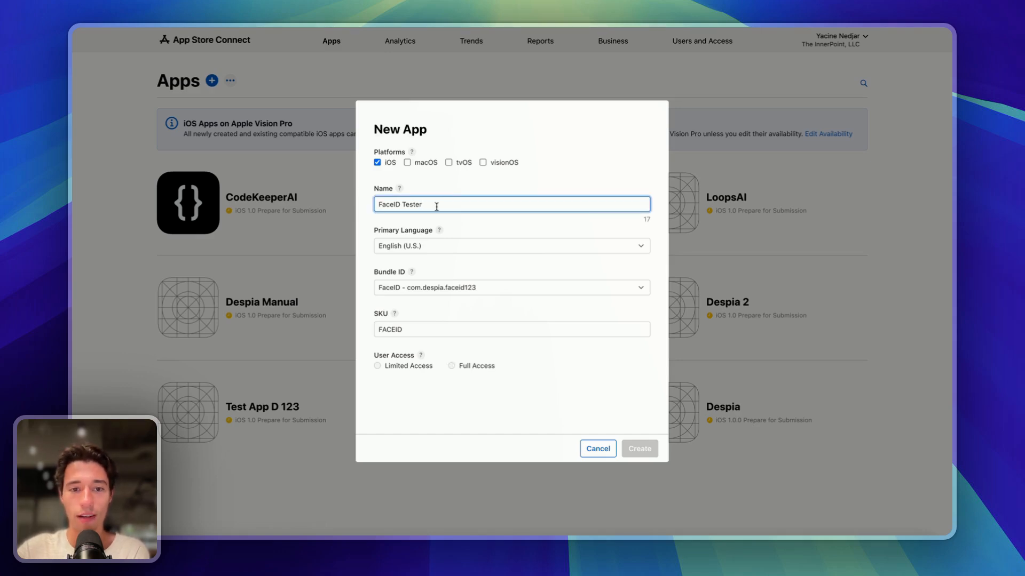
pyautogui.click(481, 327)
pyautogui.click(452, 367)
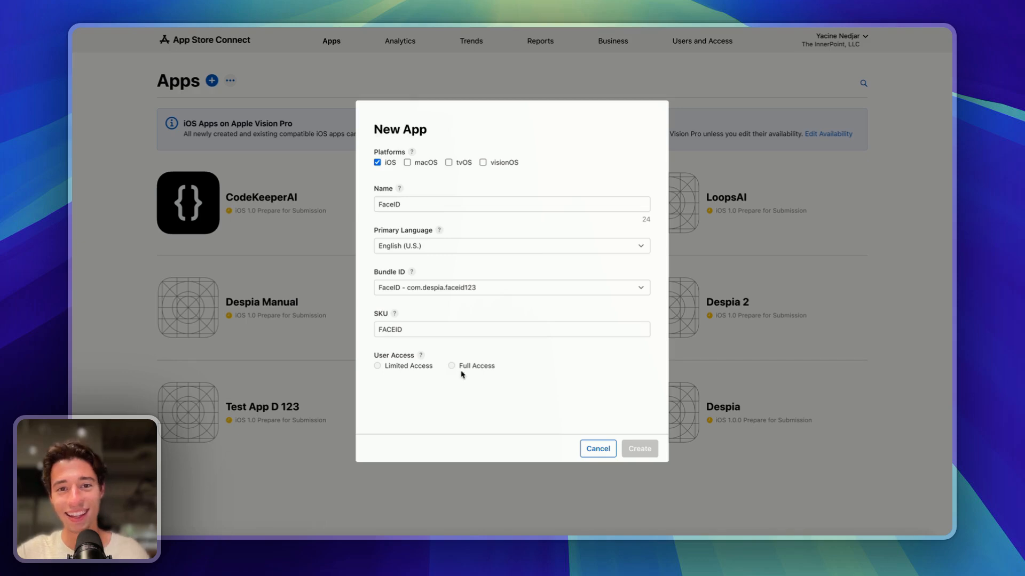
pyautogui.click(105, 56)
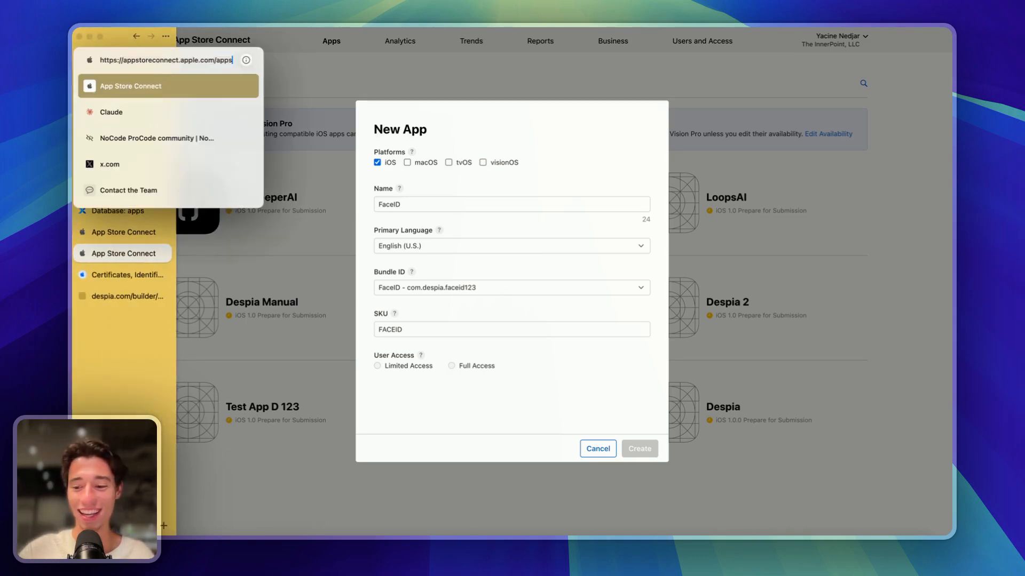
# - Reload the Apps page and start a new app with Full Access named FaceID Tester
pyautogui.press('Return')
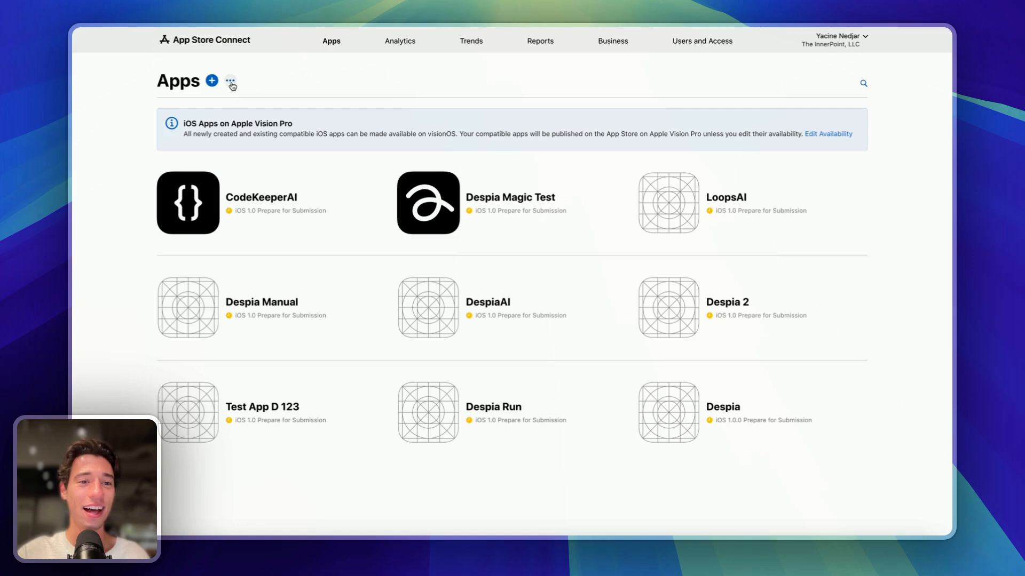
pyautogui.click(211, 80)
pyautogui.click(211, 114)
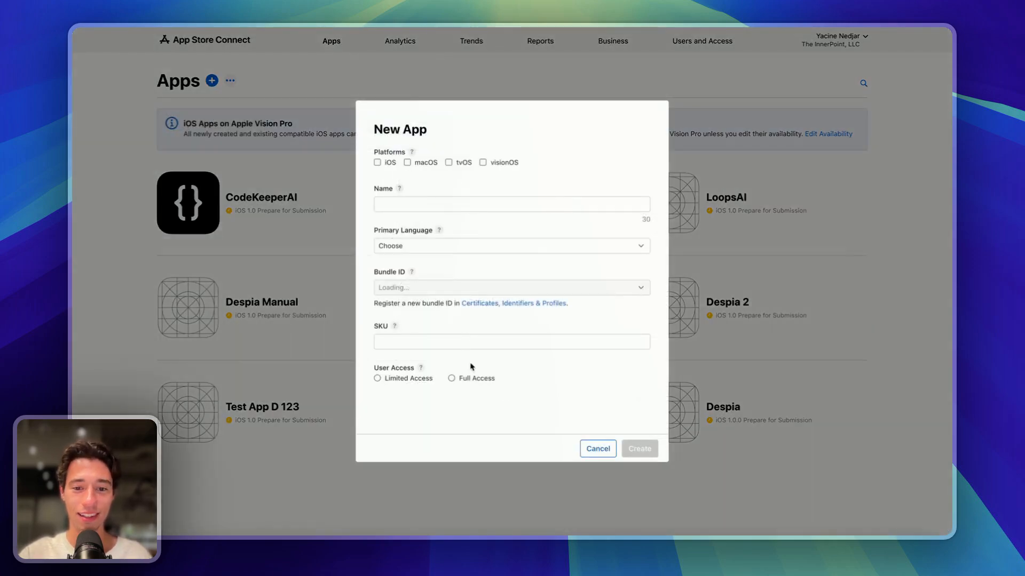
pyautogui.click(451, 379)
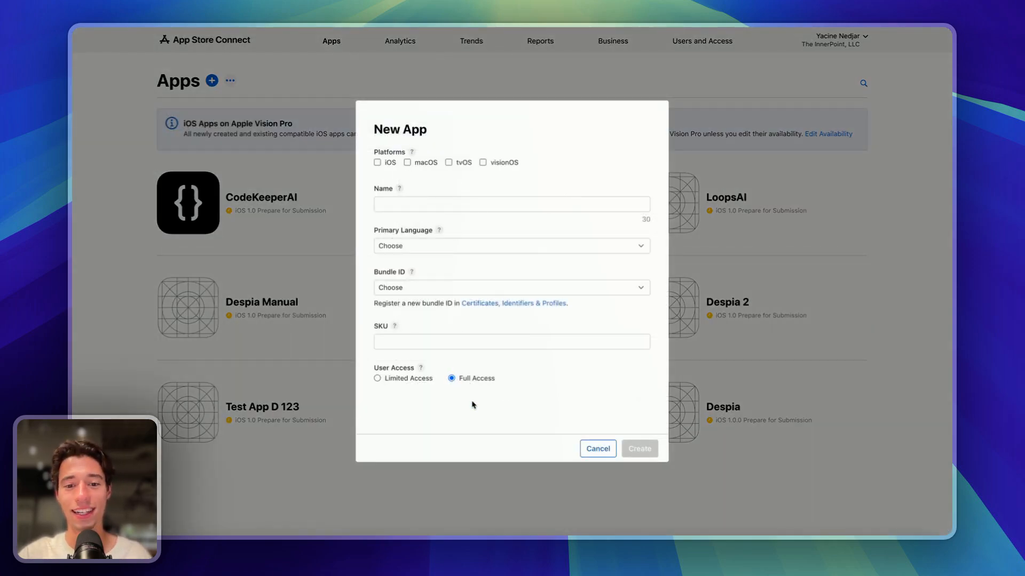
pyautogui.click(406, 198)
pyautogui.write('Face')
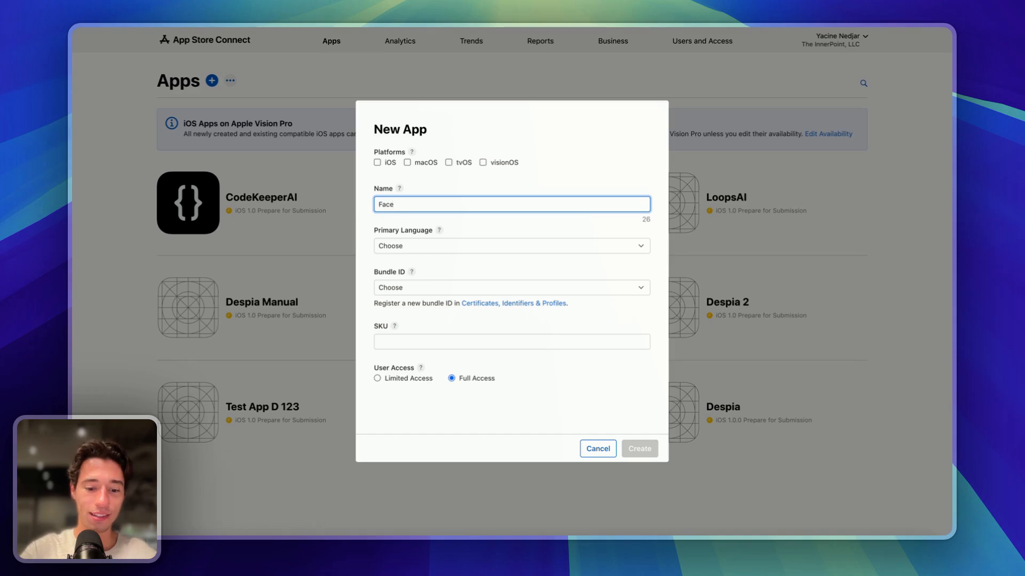
pyautogui.write('ID Tester')
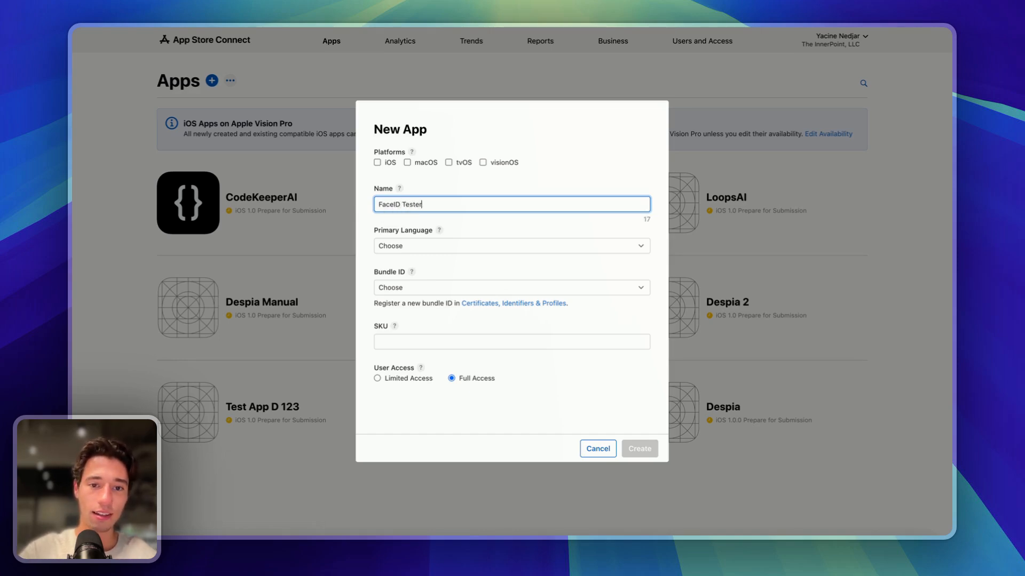
# - Set iOS, English (U.S.), bundle com.despia.faceid123 and SKU FACEID123, then create the app
pyautogui.click(377, 162)
pyautogui.click(410, 247)
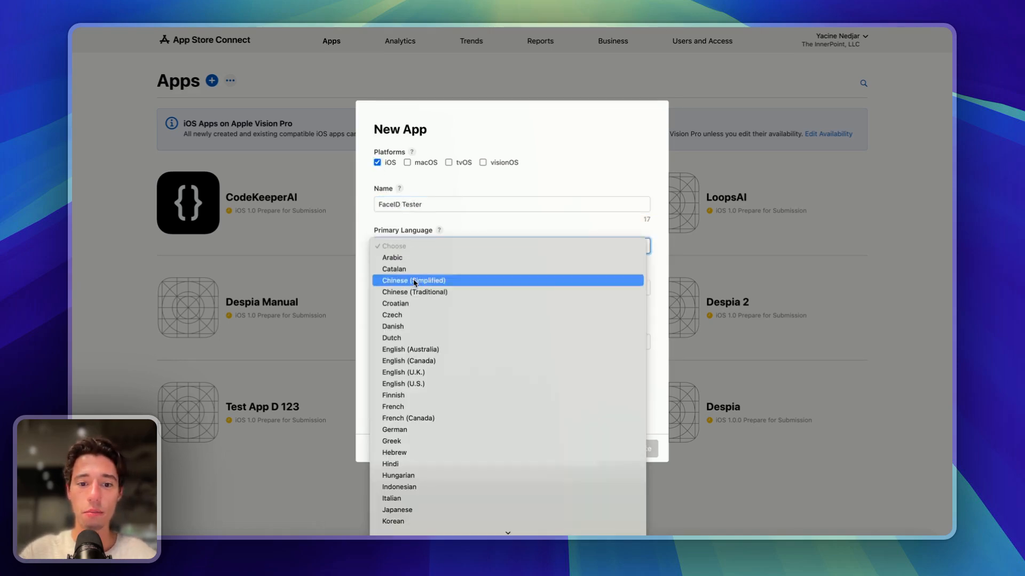
pyautogui.click(418, 384)
pyautogui.click(427, 294)
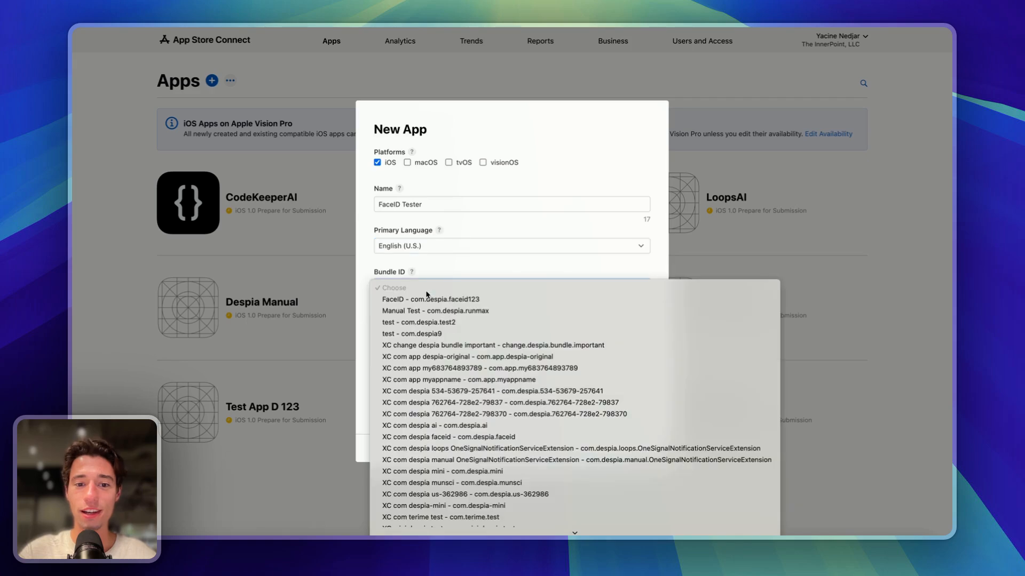
pyautogui.click(435, 302)
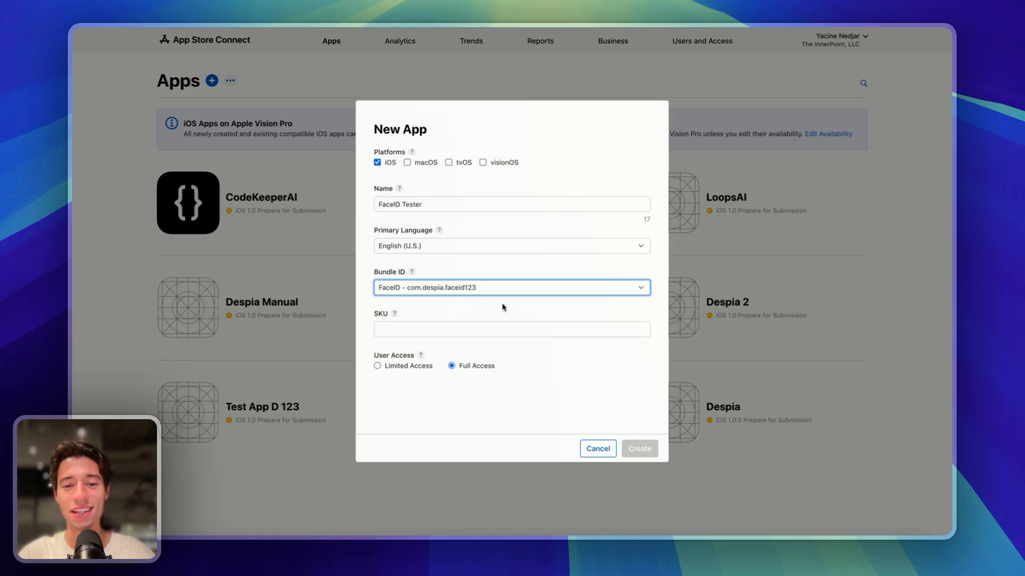
pyautogui.click(402, 329)
pyautogui.write('FACEID123')
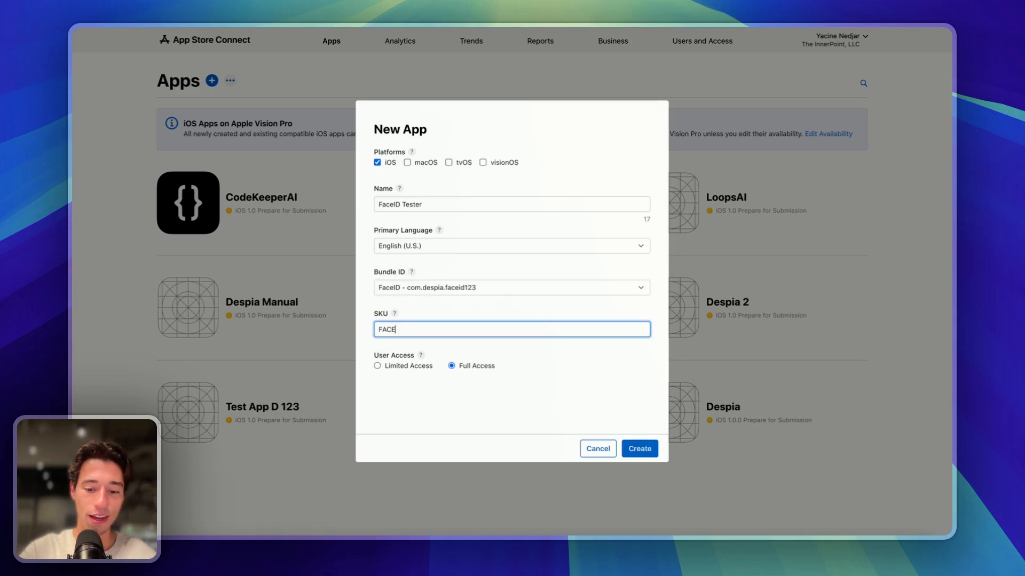
pyautogui.click(454, 310)
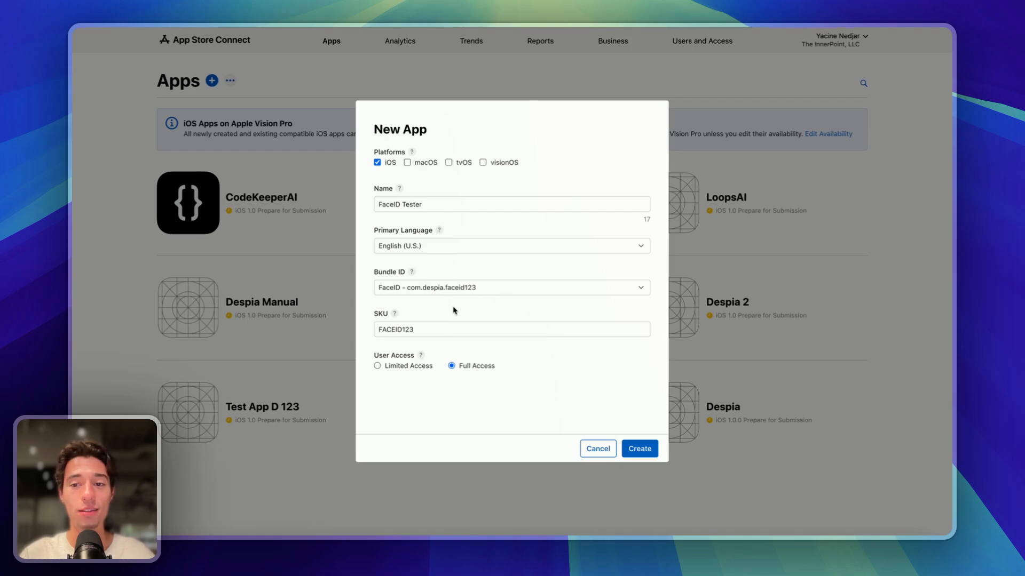
pyautogui.click(633, 455)
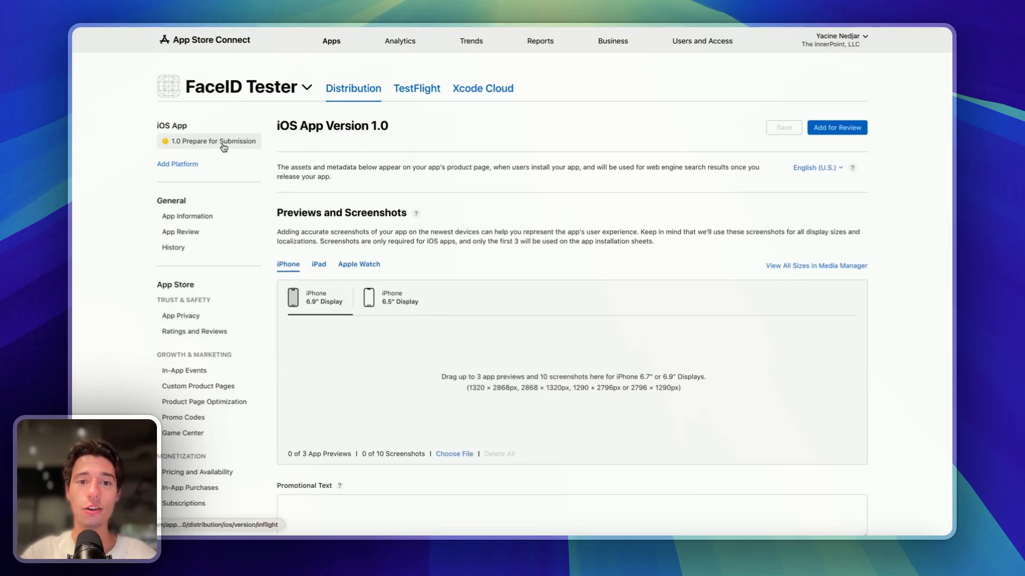
pyautogui.scroll(-5, 521, 273)
pyautogui.scroll(-3, 521, 272)
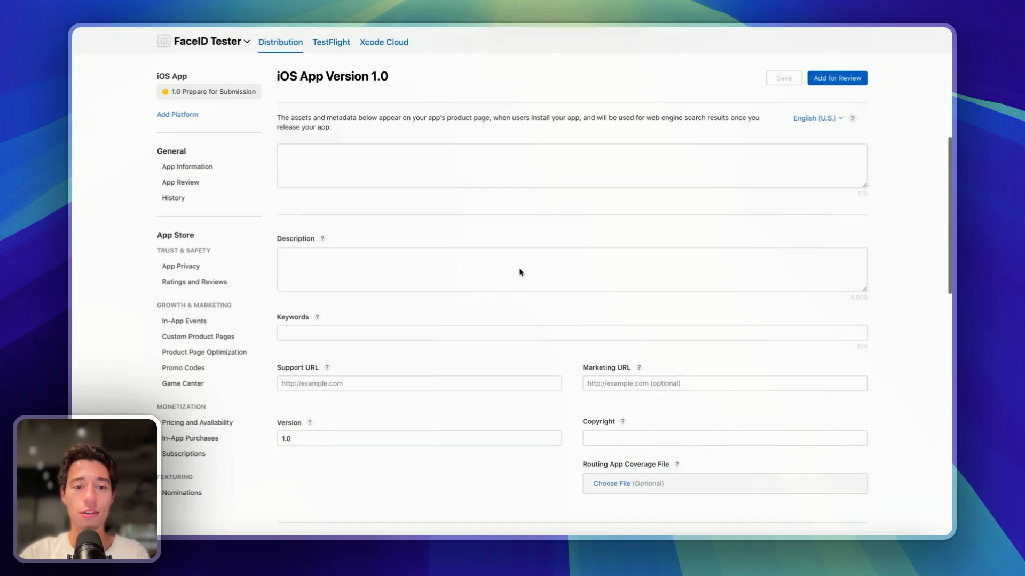
pyautogui.scroll(-4, 421, 318)
pyautogui.scroll(-6, 425, 409)
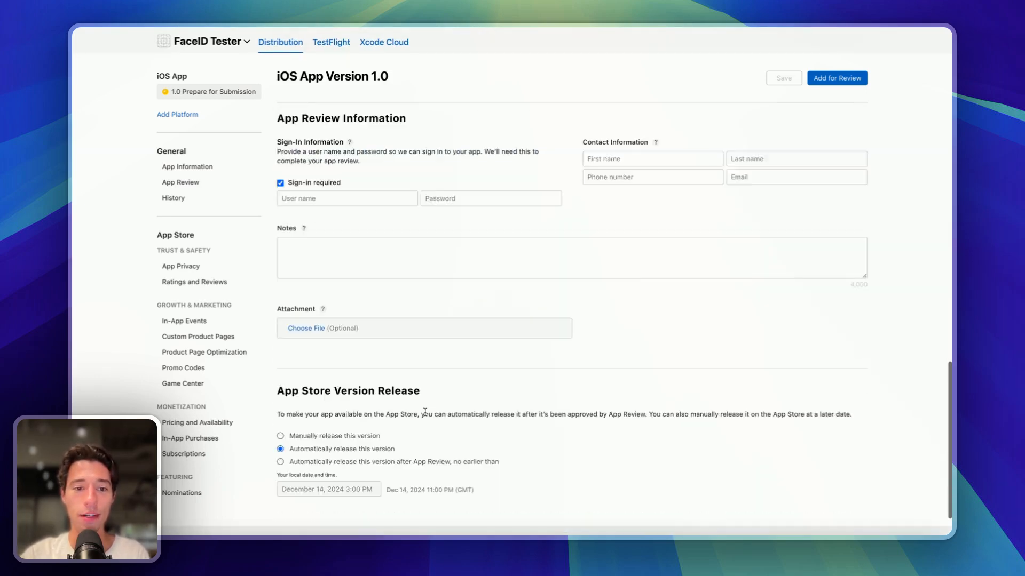
pyautogui.scroll(15, 425, 411)
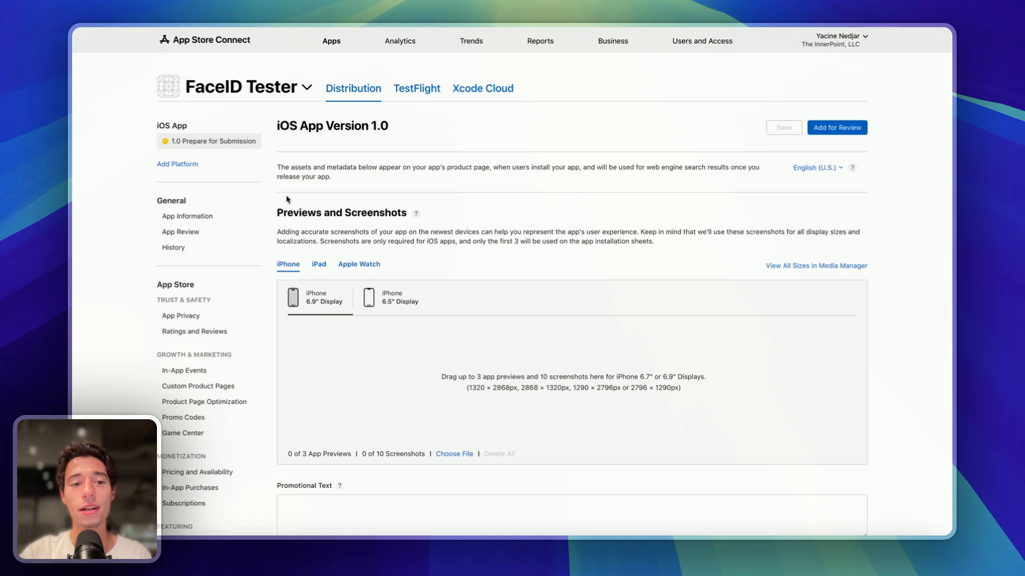
pyautogui.doubleClick(170, 201)
pyautogui.click(171, 217)
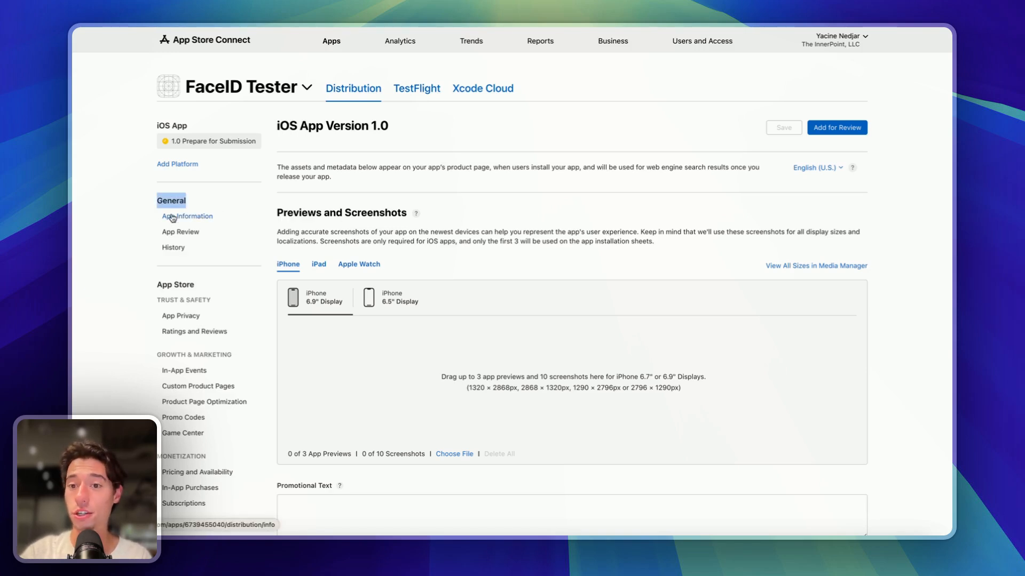
pyautogui.scroll(-2, 339, 294)
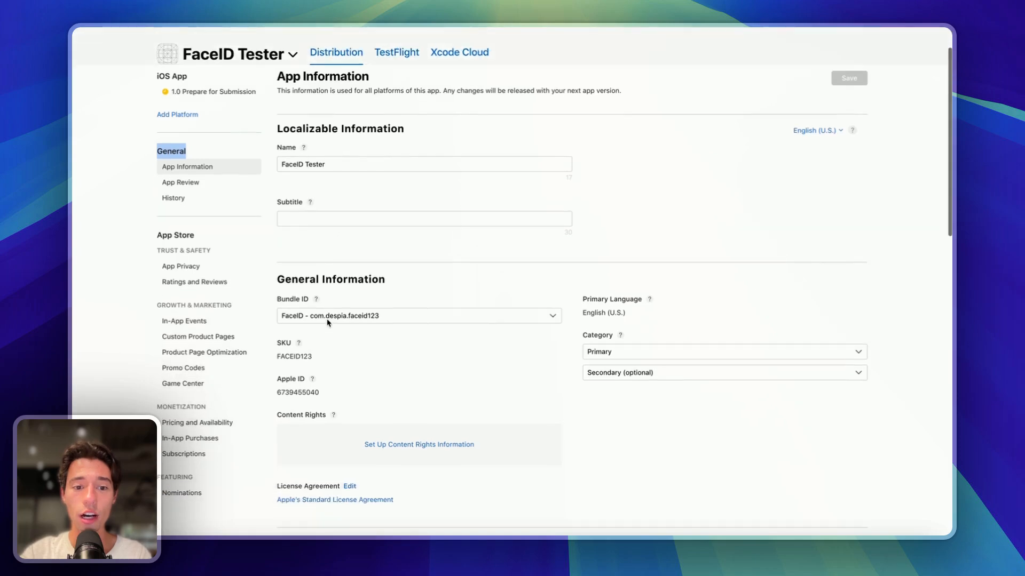
pyautogui.click(291, 378)
pyautogui.doubleClick(290, 379)
pyautogui.press('super+c')
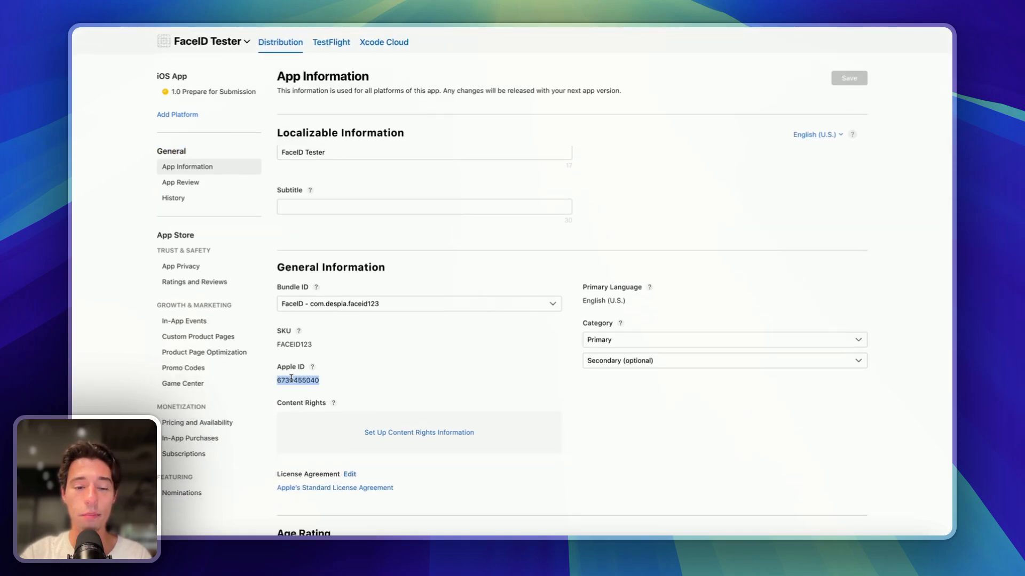
pyautogui.moveTo(75, 160)
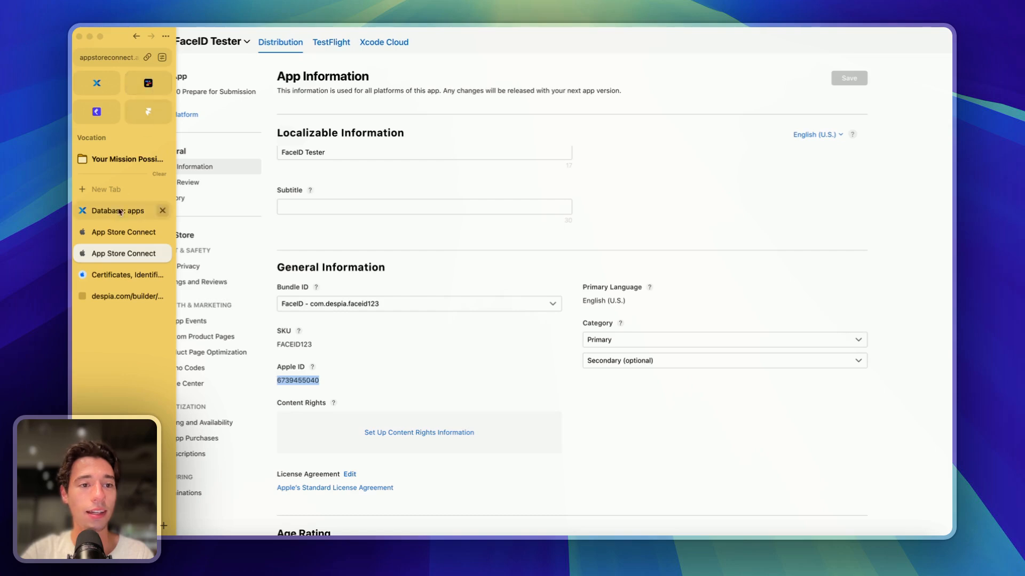
pyautogui.click(111, 296)
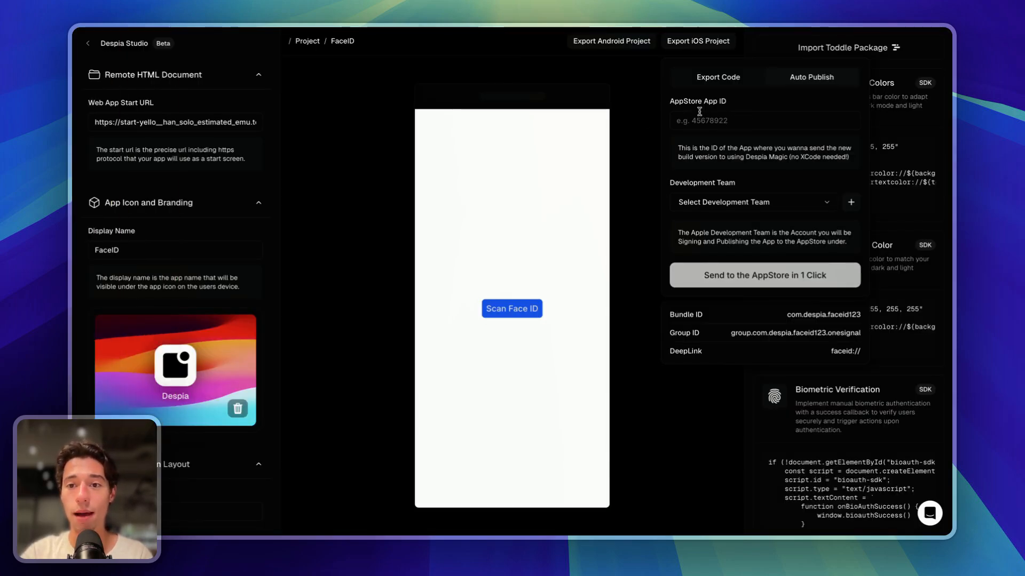
pyautogui.click(709, 126)
pyautogui.press('super+v')
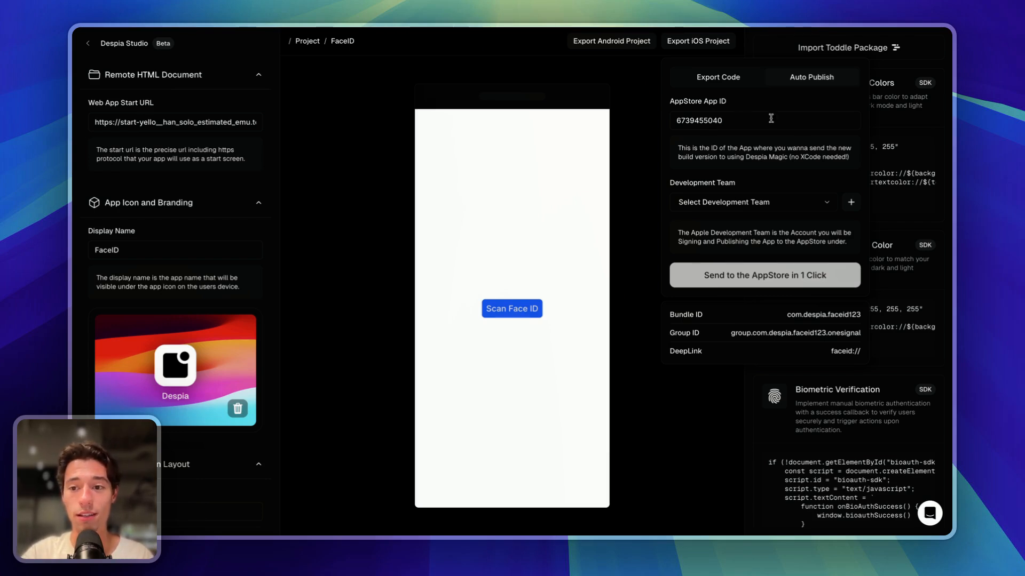
pyautogui.click(777, 204)
pyautogui.click(776, 204)
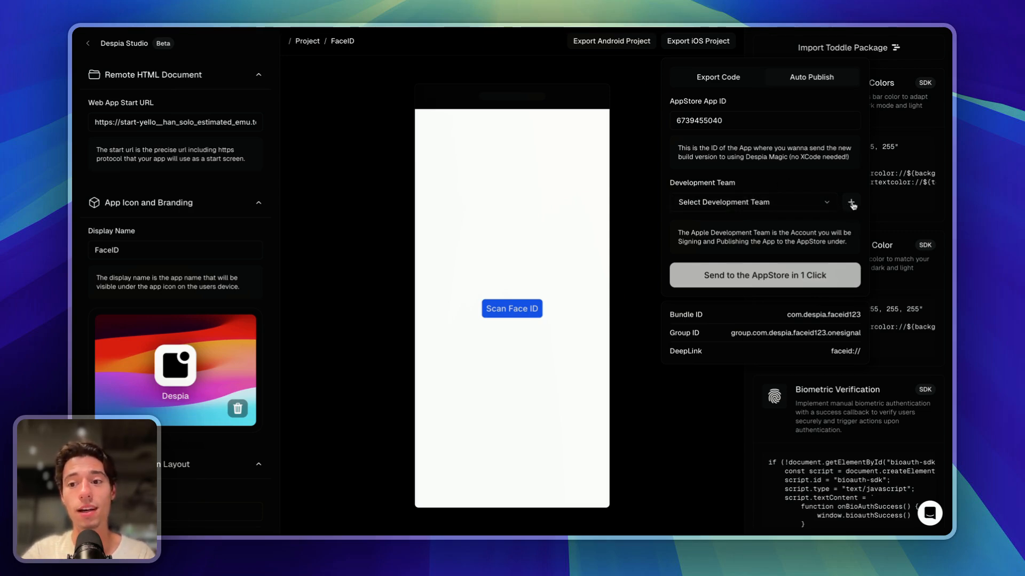
pyautogui.click(850, 203)
# - Copy the team ID from the Apple Developer Certificates tab into Despia's Development Team ID field
pyautogui.moveTo(74, 251)
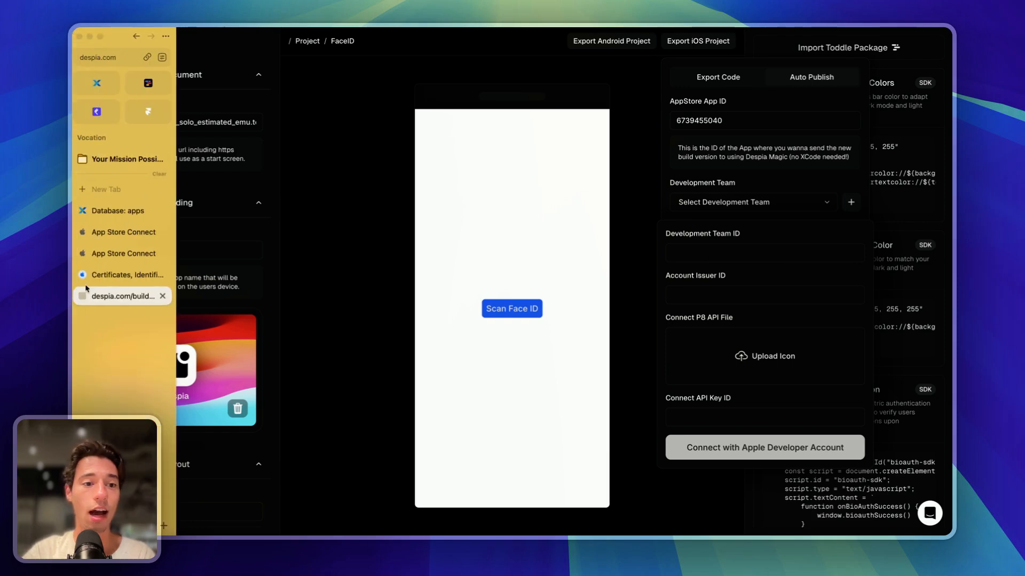
pyautogui.click(126, 275)
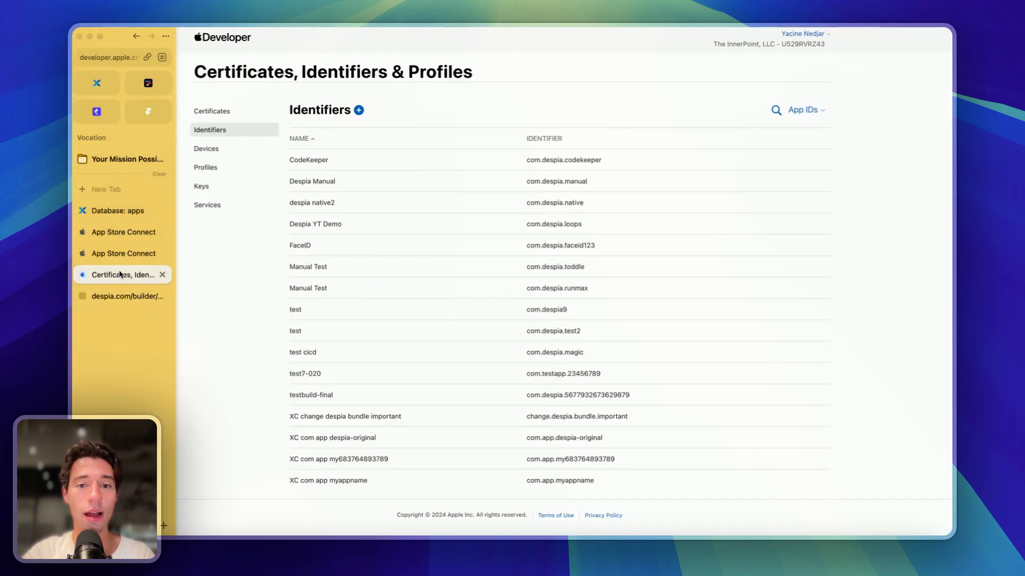
pyautogui.moveTo(780, 45); pyautogui.dragTo(827, 50)
pyautogui.press('super+c')
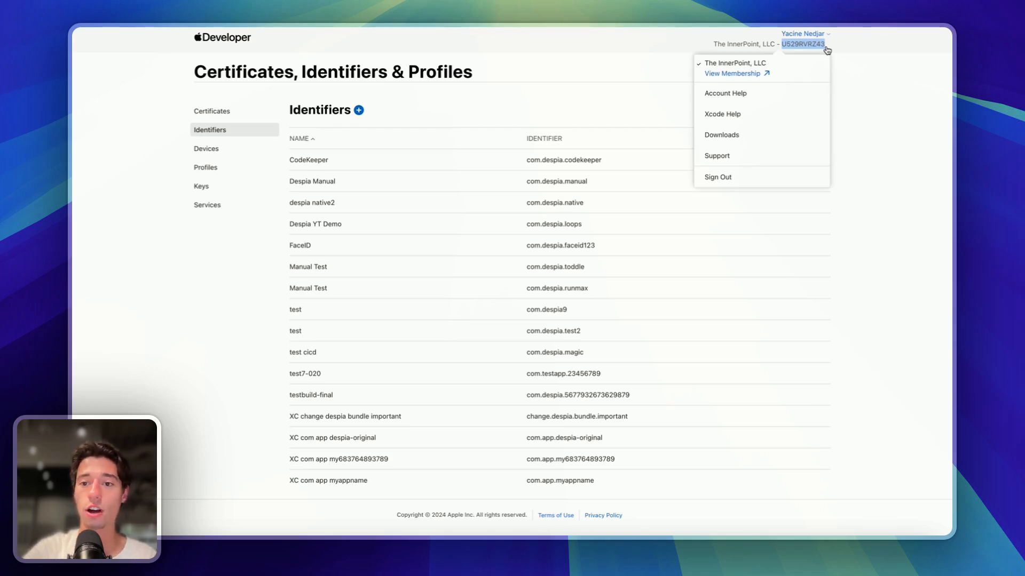
pyautogui.moveTo(115, 273)
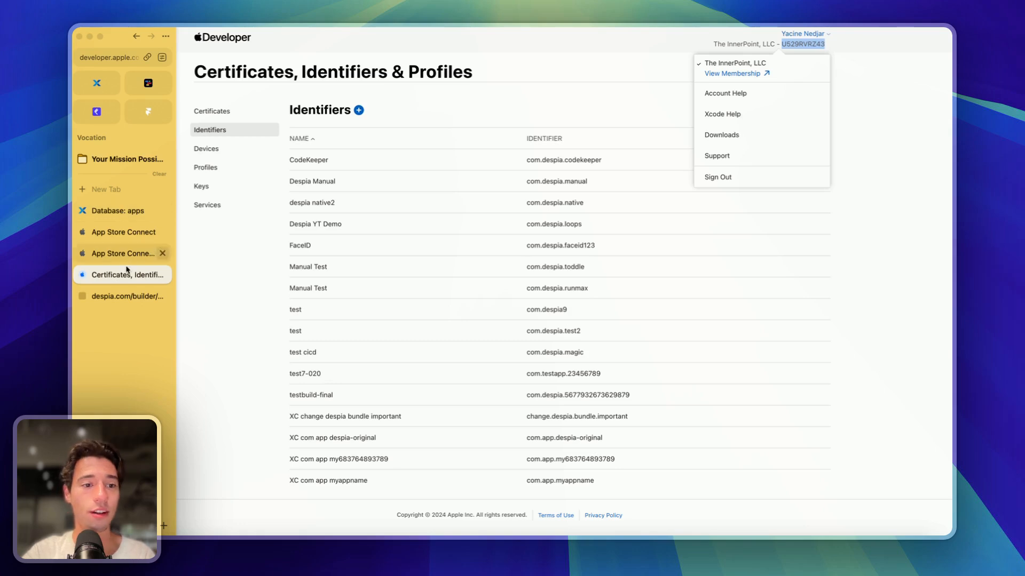
pyautogui.click(113, 295)
pyautogui.click(705, 254)
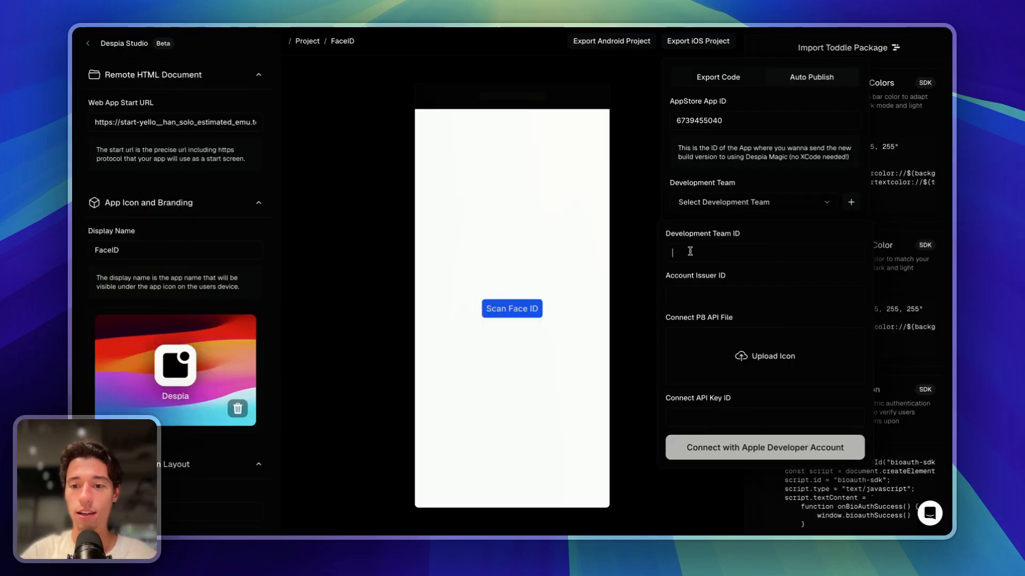
pyautogui.press('super+v')
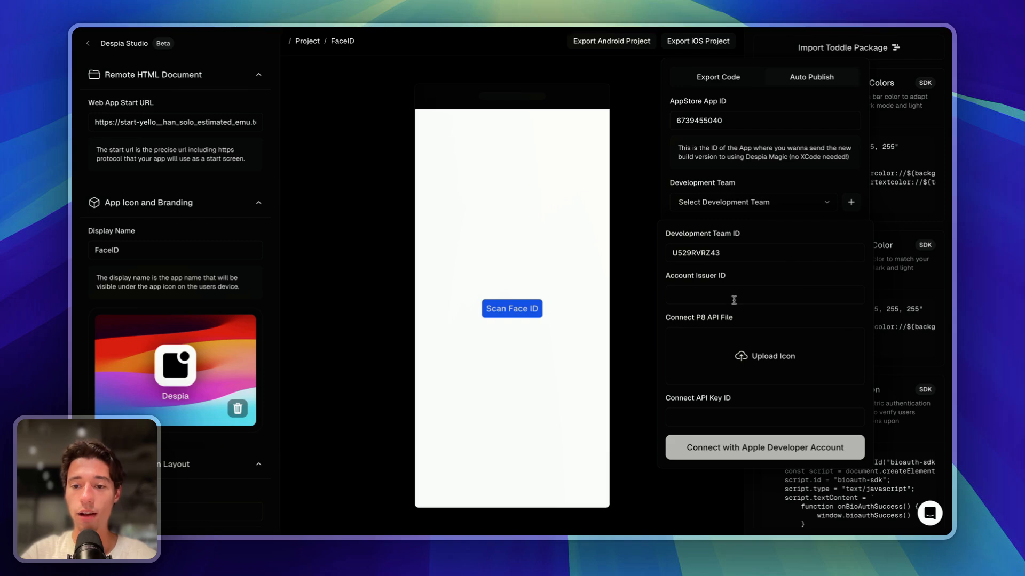
# - Go to App Store Connect's Integrations API keys page
pyautogui.moveTo(75, 254)
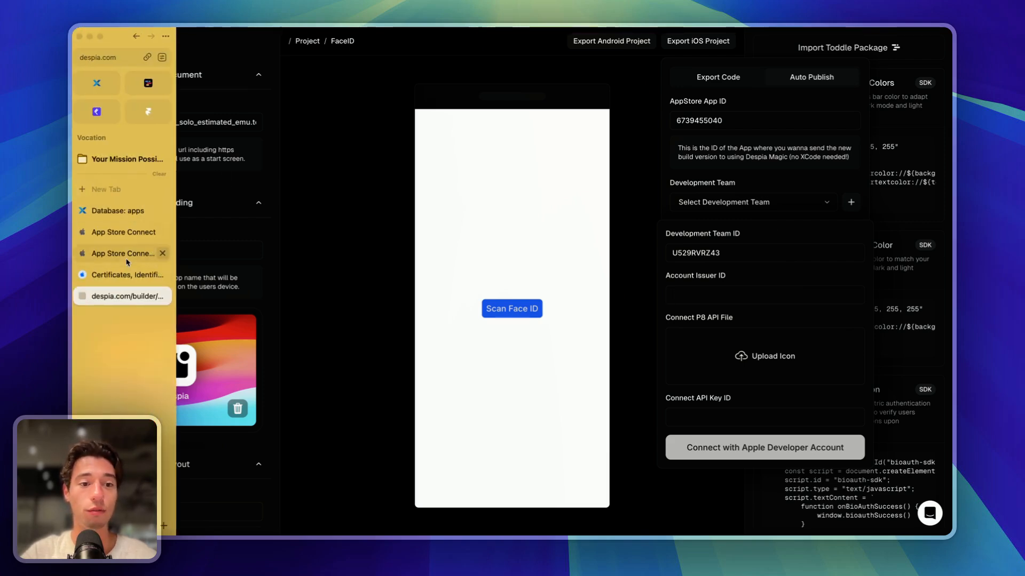
pyautogui.click(124, 256)
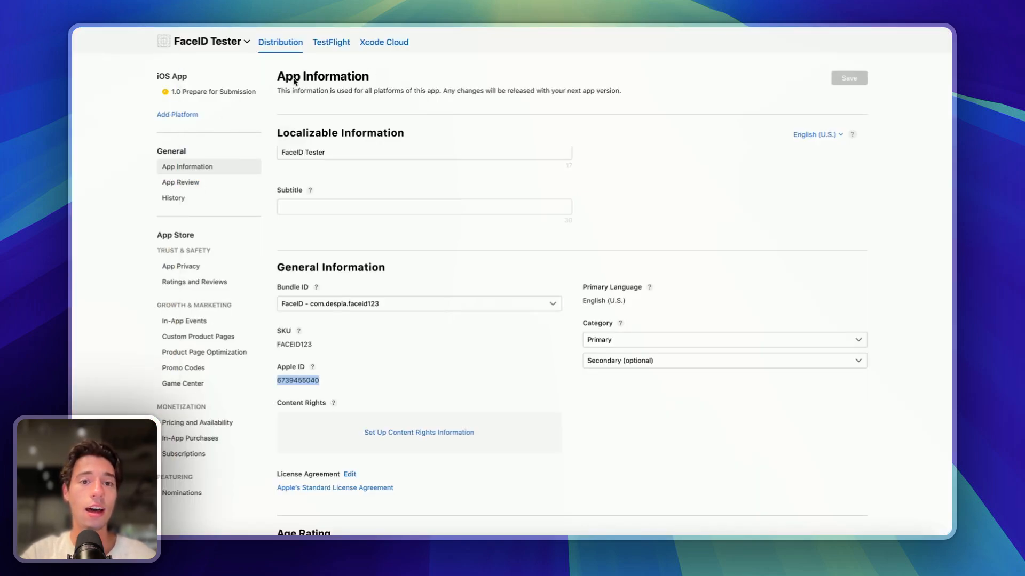
pyautogui.click(88, 234)
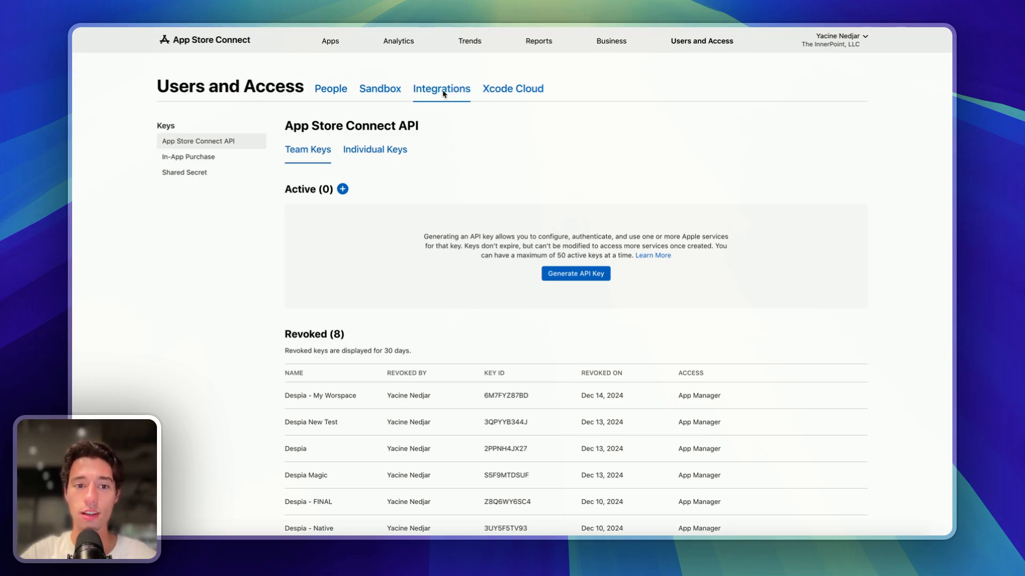
# - Generate a new team API key named 'Despia' with App Manager access
pyautogui.click(554, 275)
pyautogui.click(406, 255)
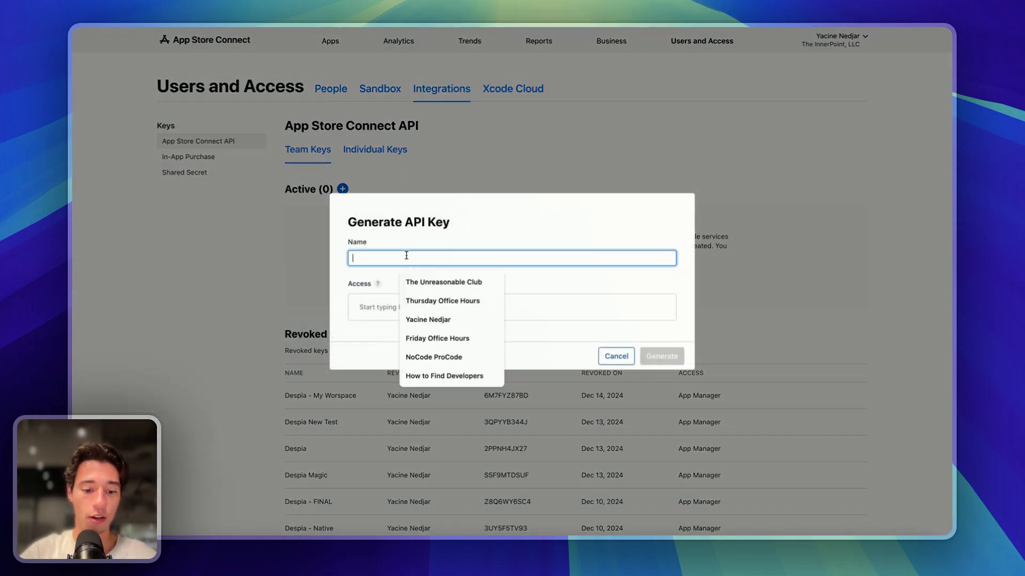
pyautogui.write('Desopiua')
pyautogui.press('BackSpace')
pyautogui.press('BackSpace')
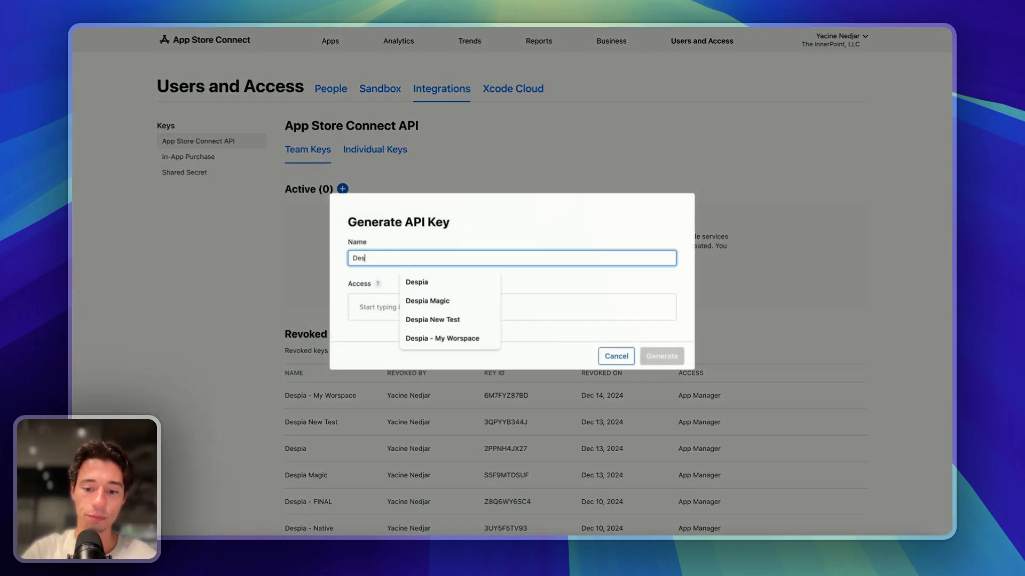
pyautogui.write('pia')
pyautogui.click(498, 235)
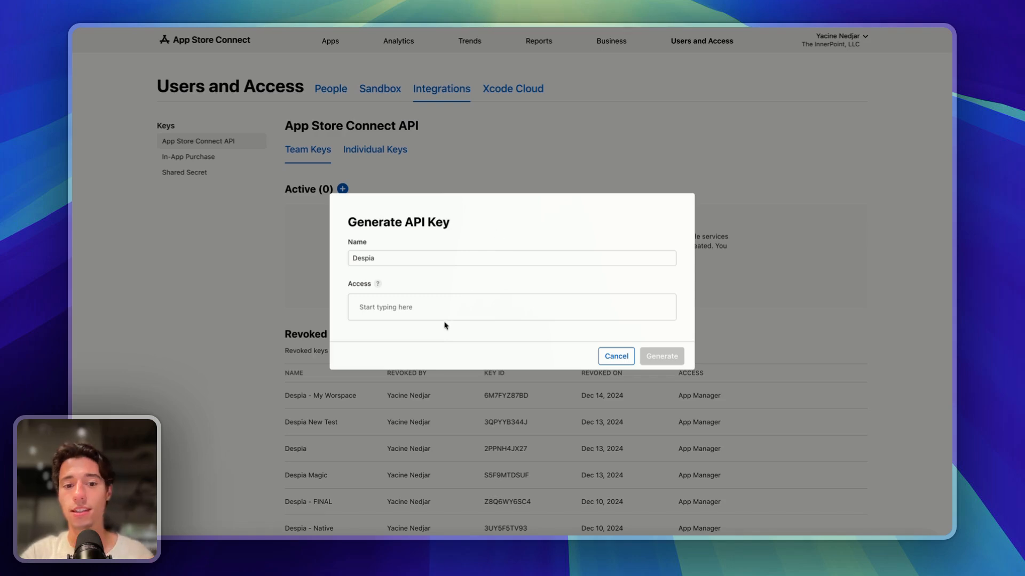
pyautogui.click(435, 303)
pyautogui.click(486, 357)
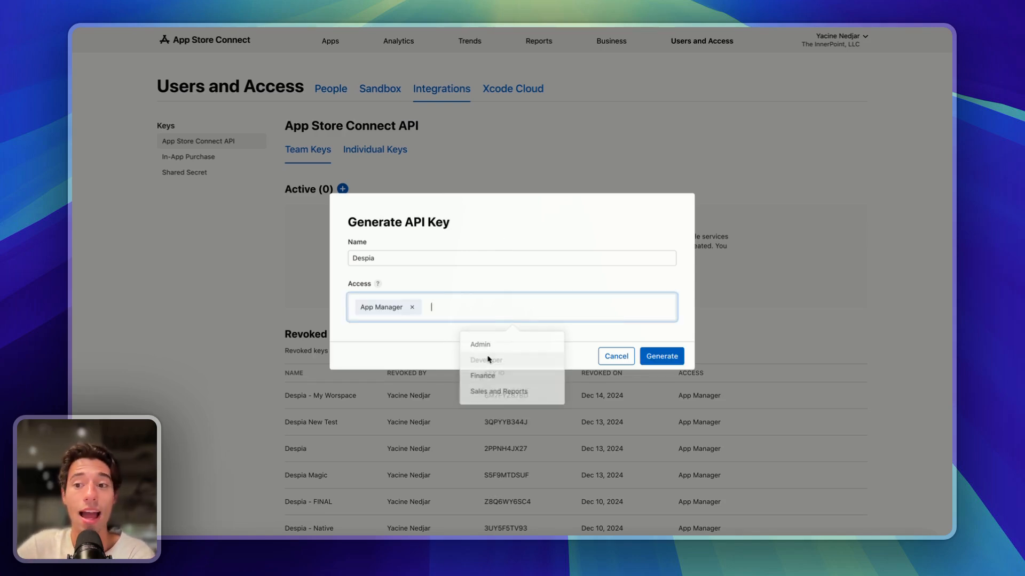
pyautogui.click(669, 356)
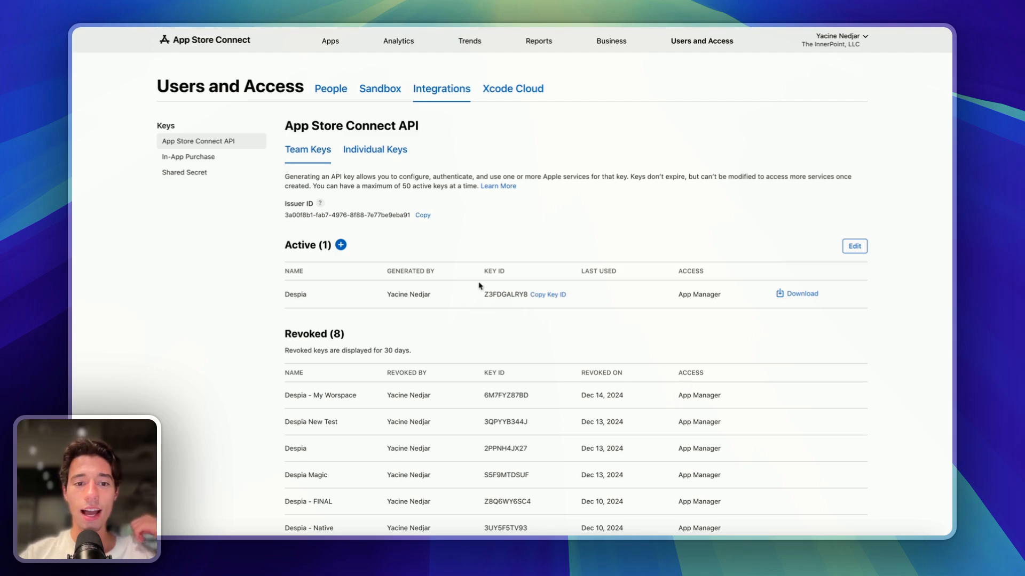
# - Copy the Issuer ID from App Store Connect into Despia's Account Issuer ID field
pyautogui.tripleClick(312, 213)
pyautogui.click(462, 229)
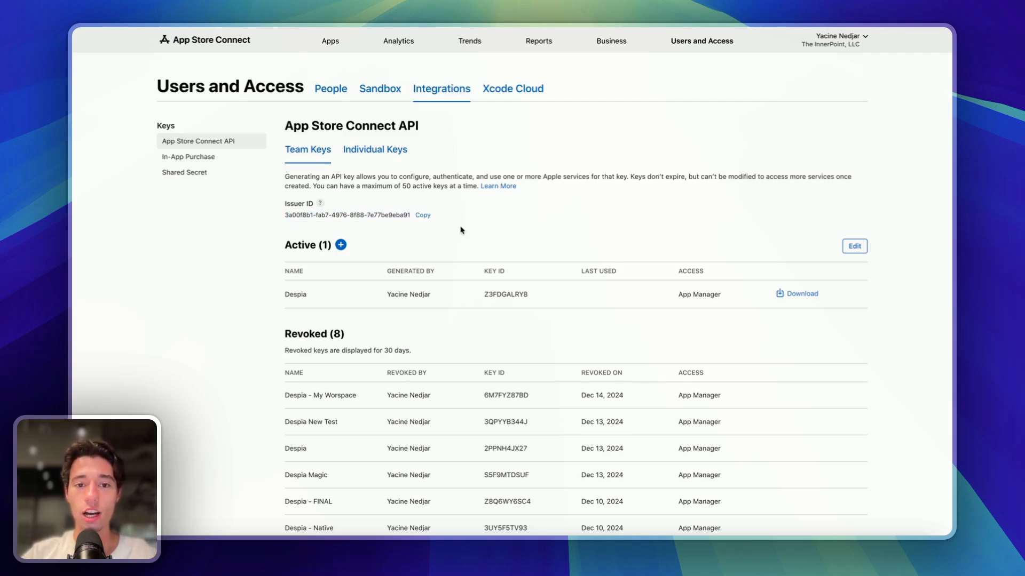
pyautogui.click(424, 216)
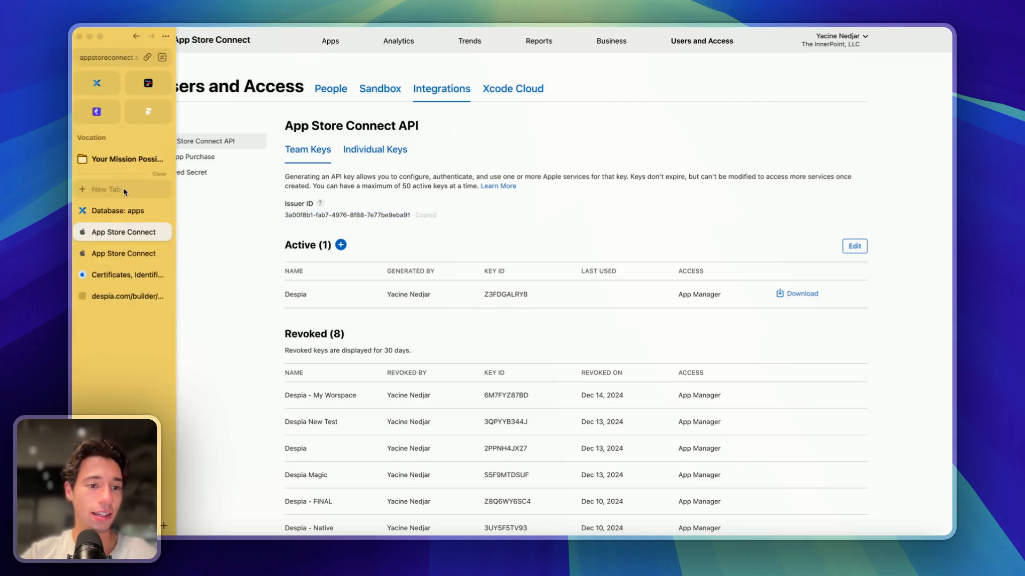
pyautogui.click(119, 295)
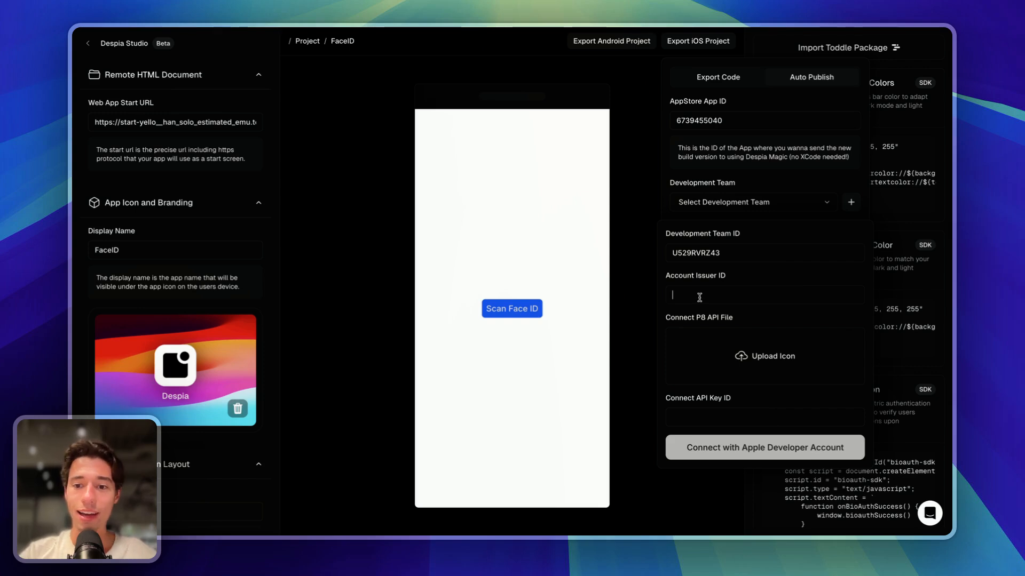
pyautogui.press('super+v')
# - Copy the Despia key's ID into Despia's Connect API Key ID field
pyautogui.click(685, 418)
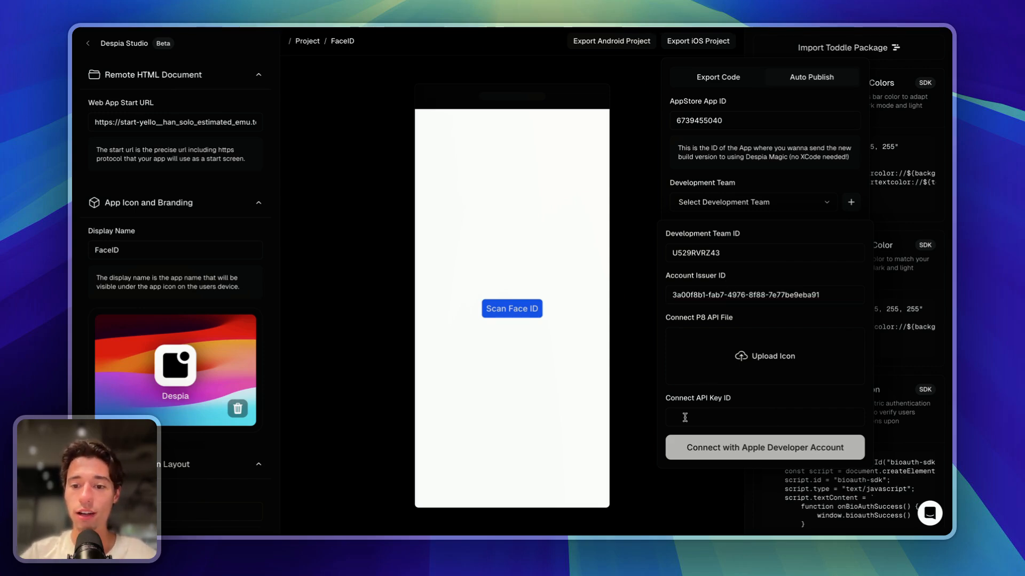
pyautogui.moveTo(73, 267)
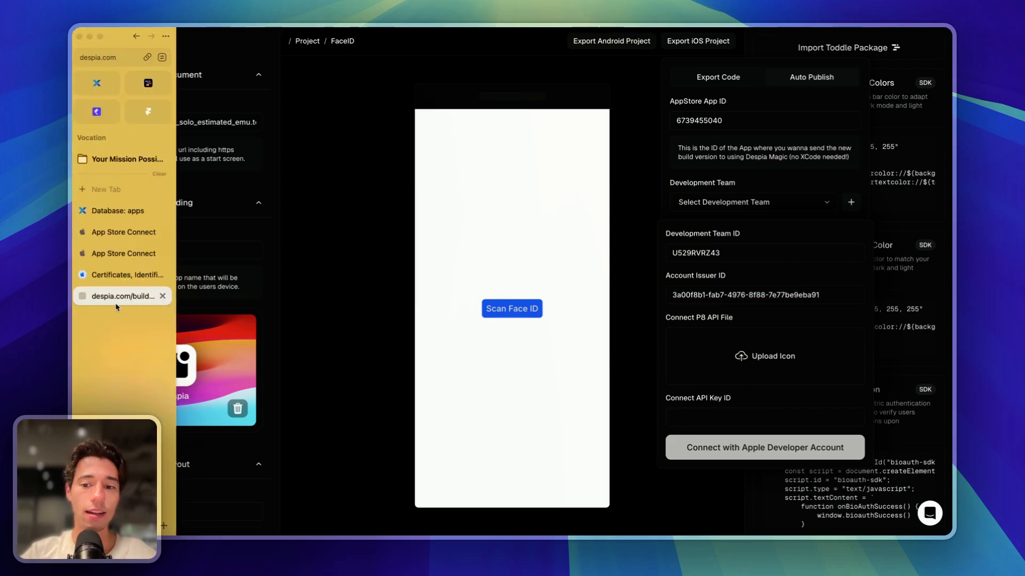
pyautogui.click(124, 262)
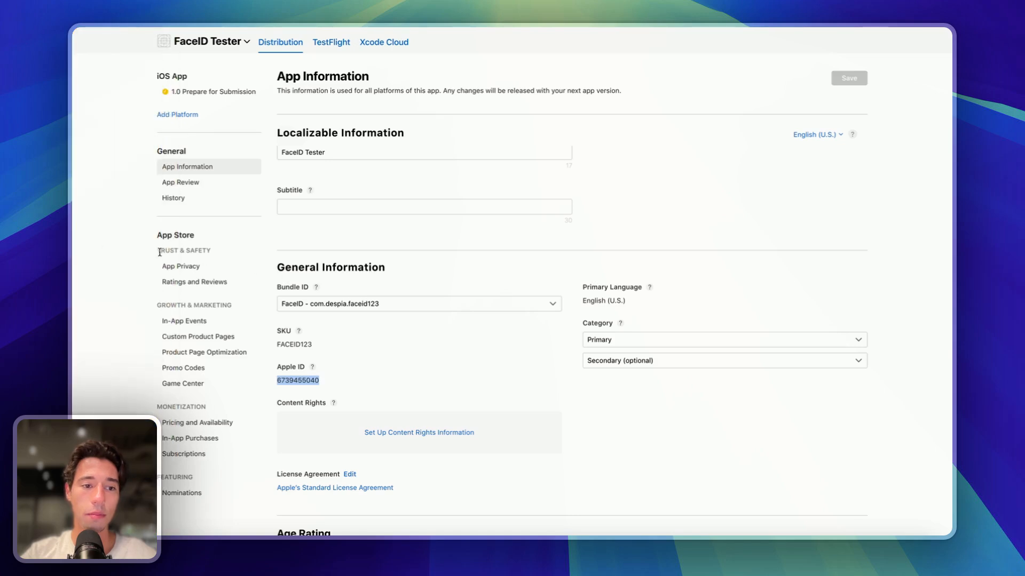
pyautogui.moveTo(123, 254); pyautogui.dragTo(104, 236)
pyautogui.click(103, 236)
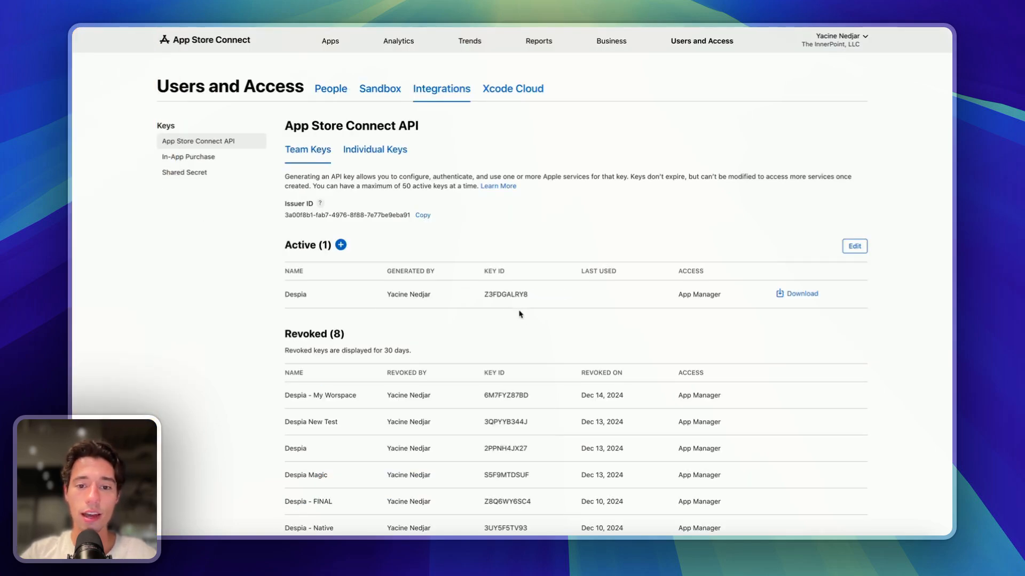
pyautogui.click(540, 298)
pyautogui.moveTo(74, 283)
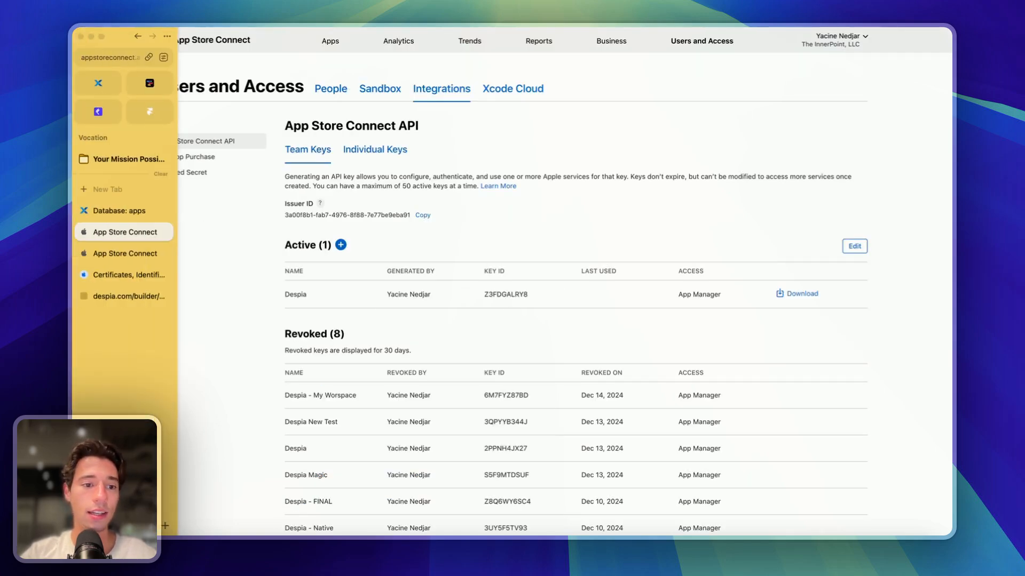
pyautogui.click(120, 296)
pyautogui.click(681, 417)
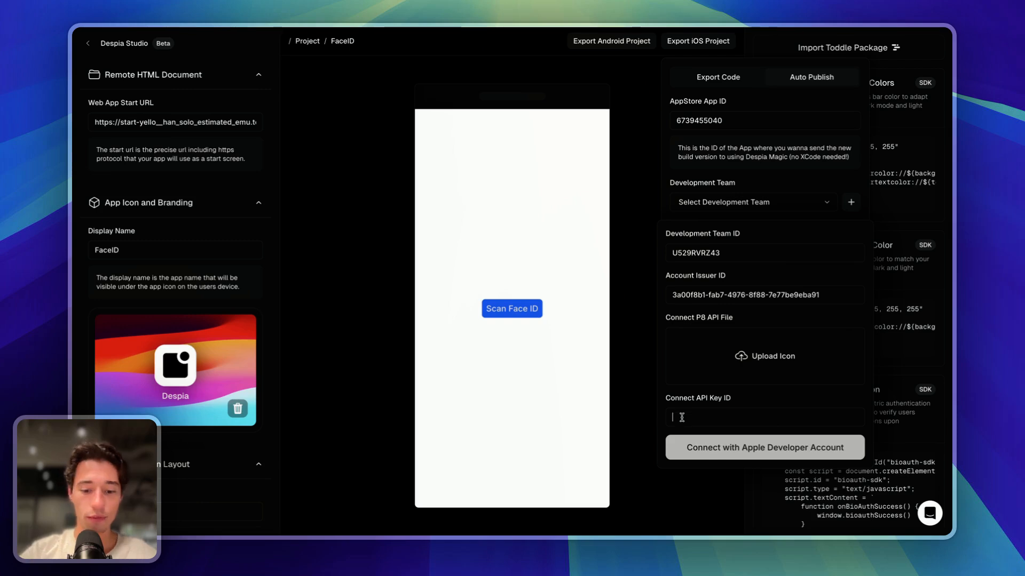
pyautogui.press('super+v')
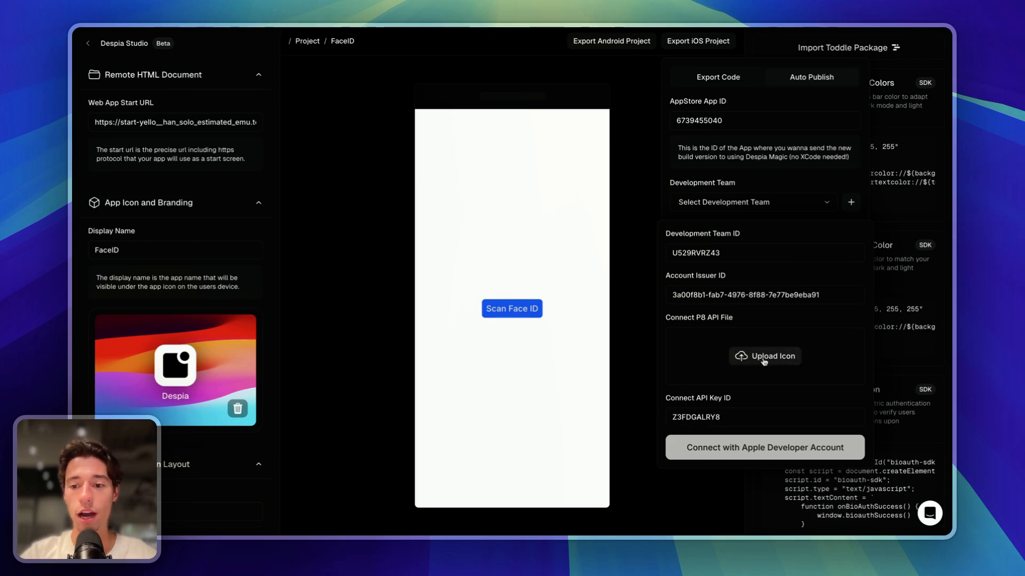
# - Begin the P8 API file upload and narrow the browser to expose the desktop beside App Store Connect
pyautogui.click(764, 361)
pyautogui.moveTo(74, 303)
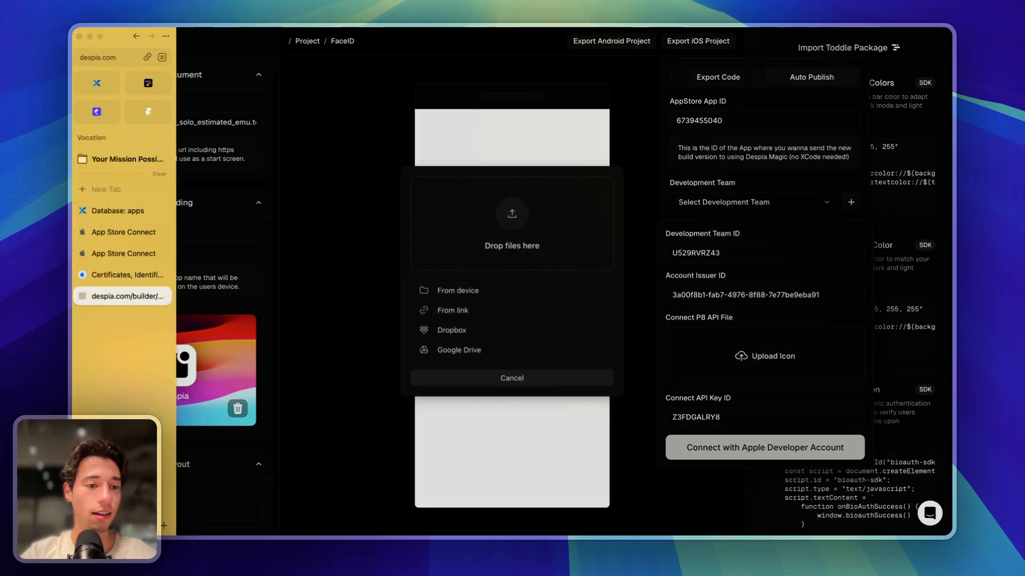
pyautogui.moveTo(73, 303); pyautogui.dragTo(224, 304)
pyautogui.click(258, 273)
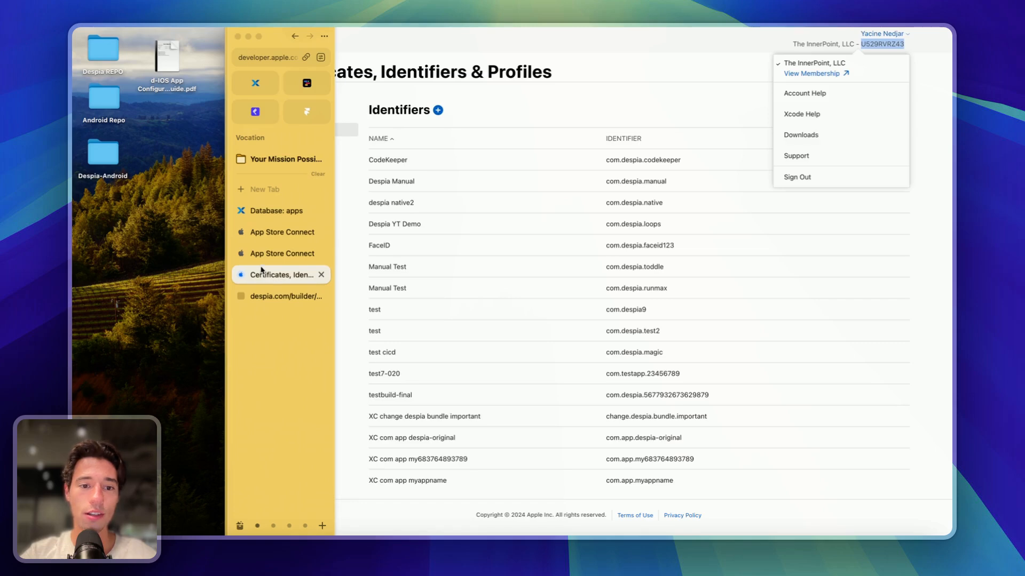
pyautogui.click(262, 256)
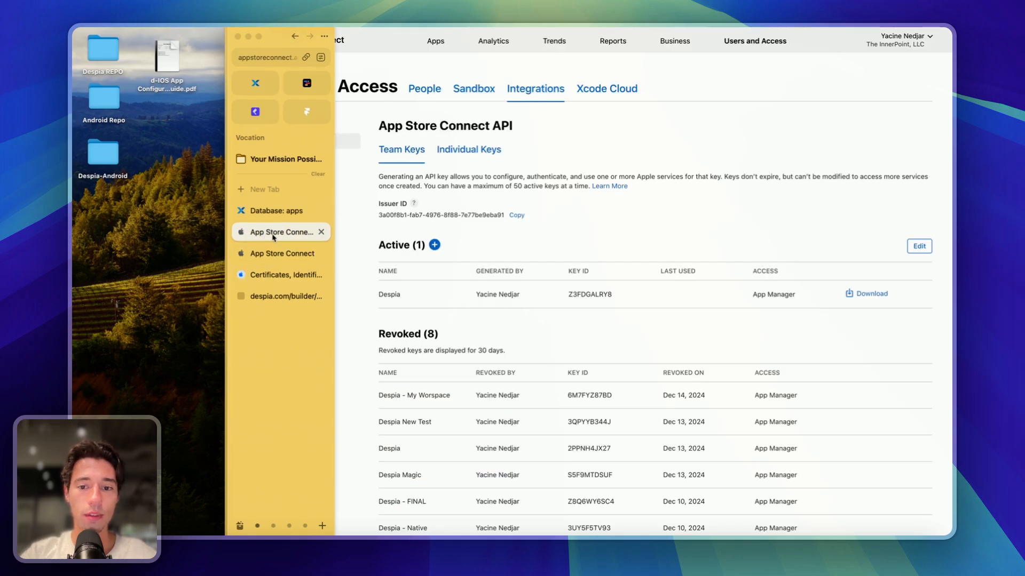
# - Download the Despia key's .p8 file and place it on the desktop
pyautogui.click(860, 293)
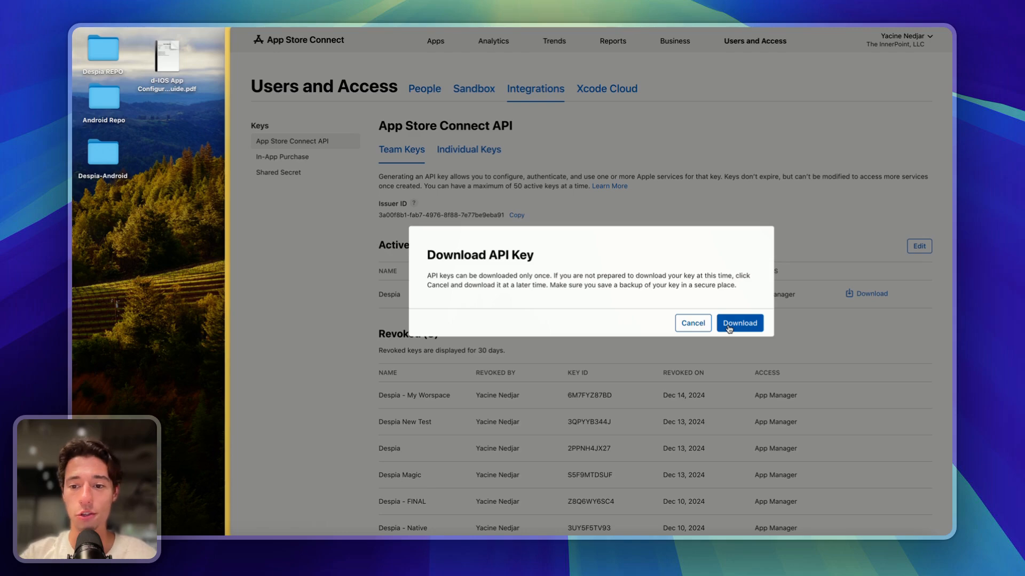
pyautogui.click(729, 324)
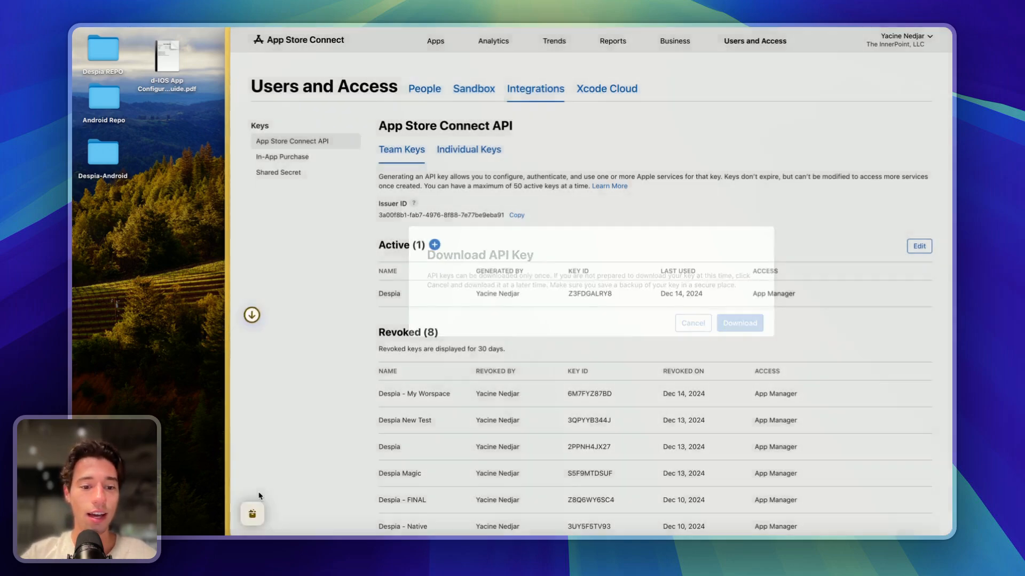
pyautogui.moveTo(230, 336)
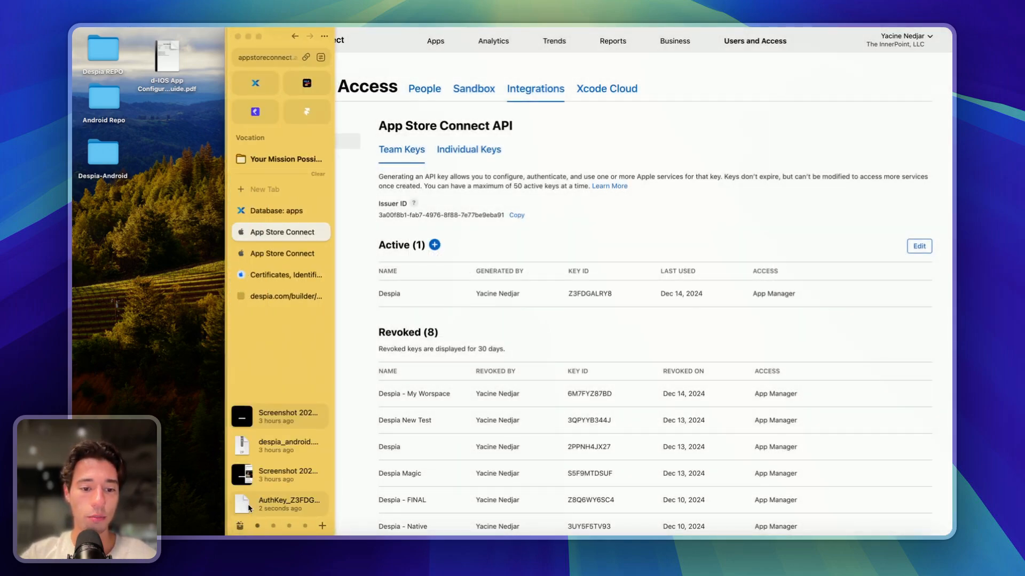
pyautogui.moveTo(249, 508); pyautogui.dragTo(134, 280)
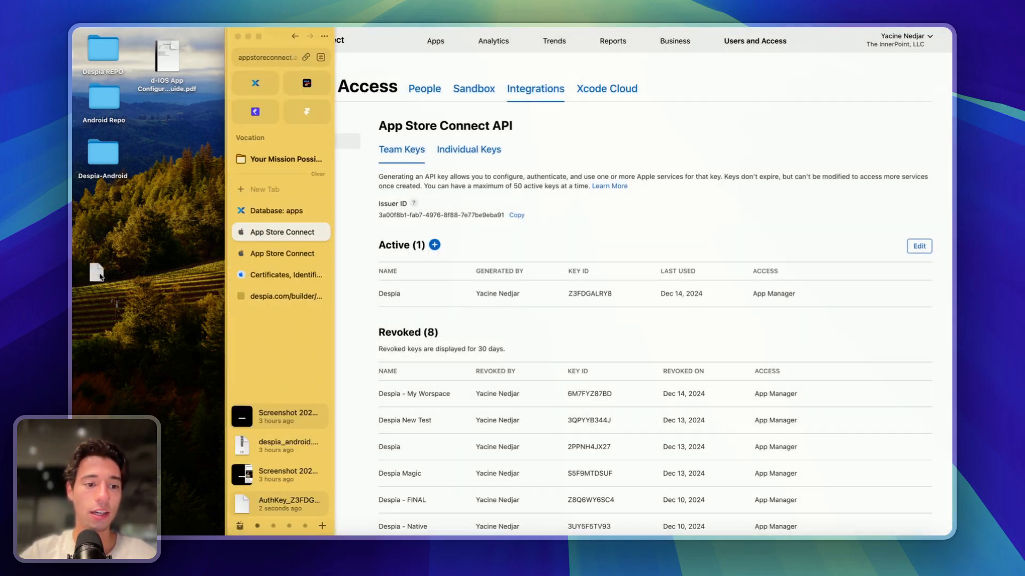
# - Upload the AuthKey .p8 file as Despia's P8 API file
pyautogui.click(279, 275)
pyautogui.click(282, 253)
pyautogui.click(282, 296)
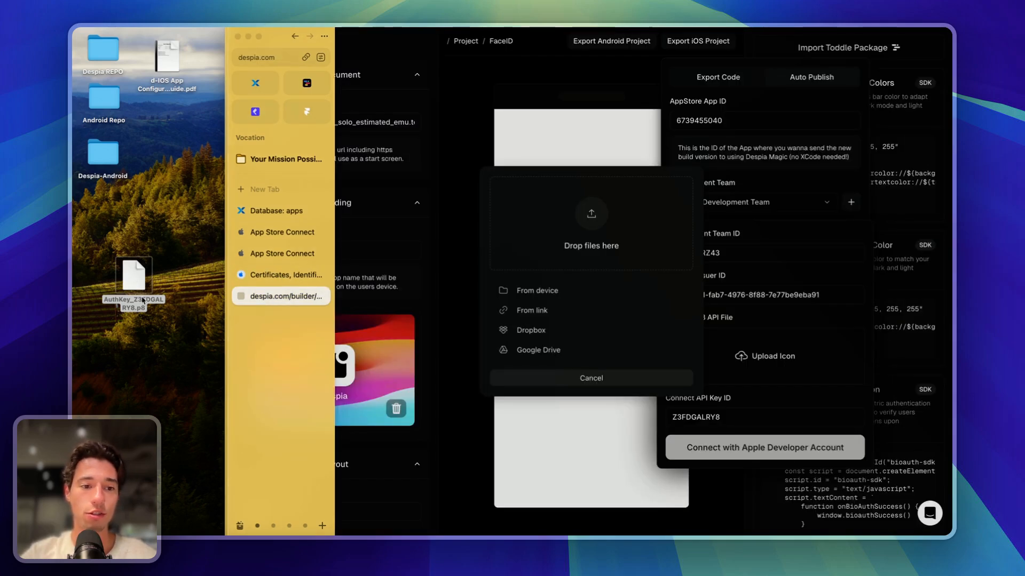
pyautogui.moveTo(143, 300); pyautogui.dragTo(595, 235)
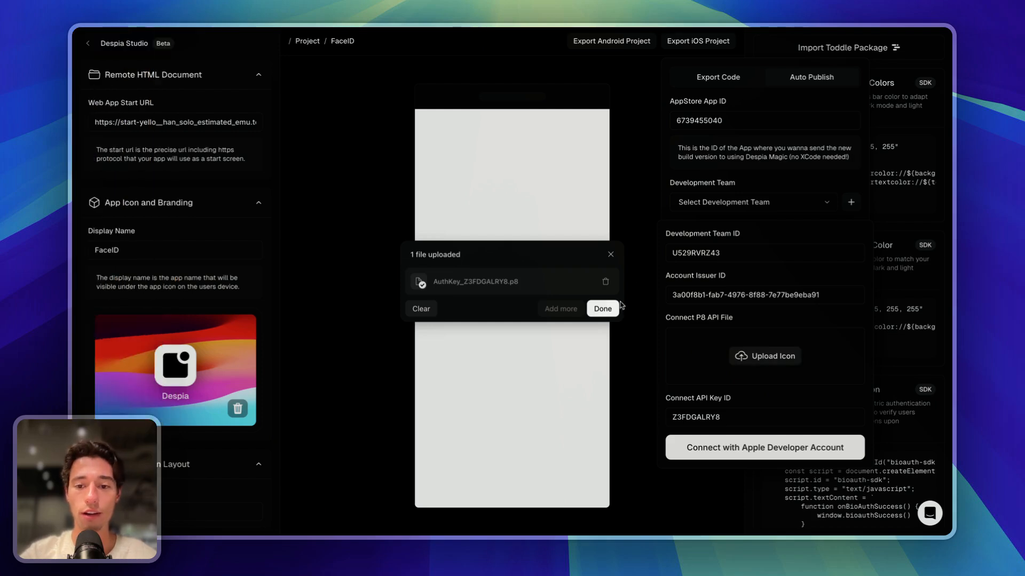
pyautogui.click(605, 307)
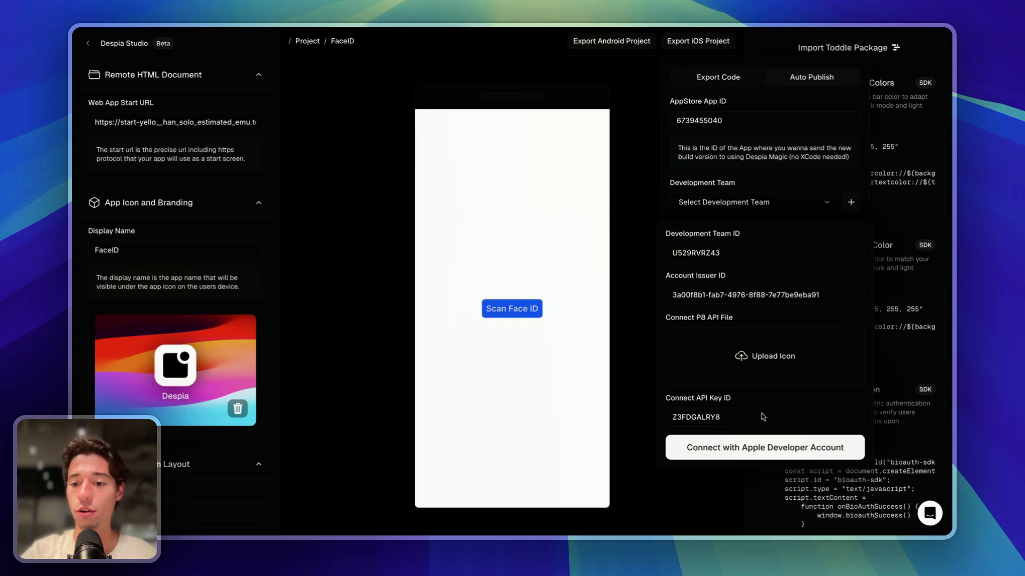
# - Connect the Apple Developer account and choose the listed team as Development Team
pyautogui.click(741, 453)
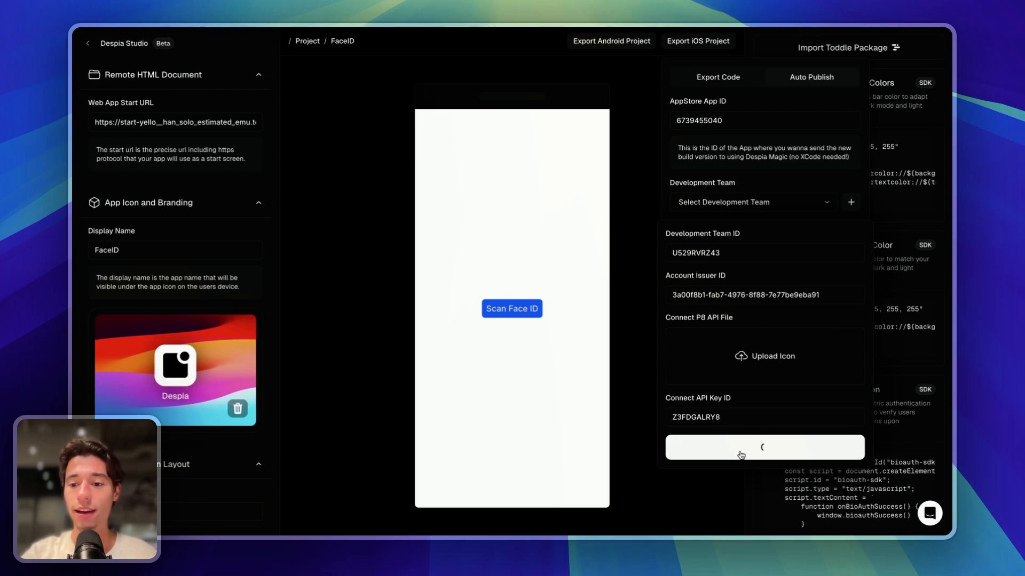
pyautogui.click(808, 206)
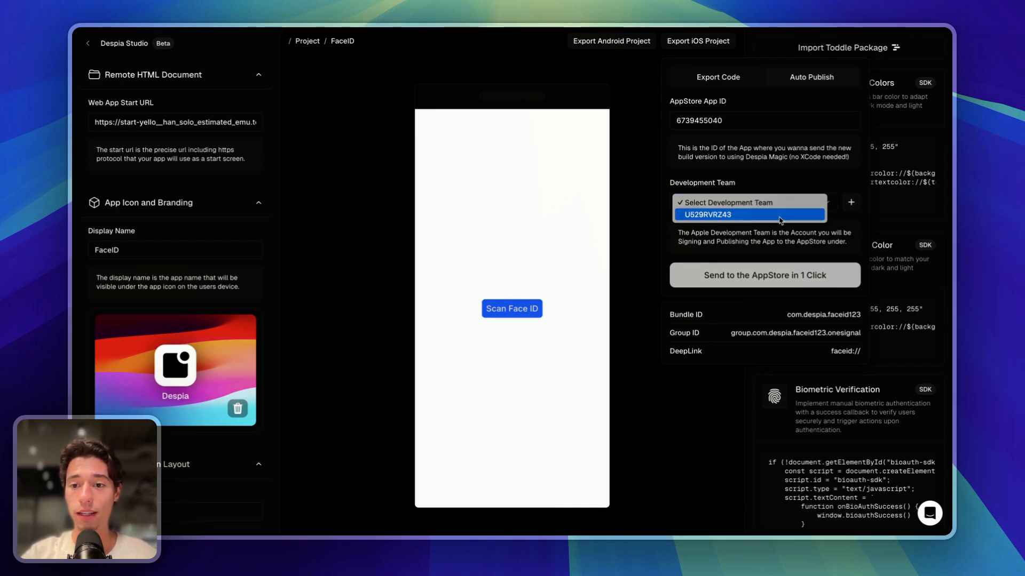
pyautogui.click(779, 219)
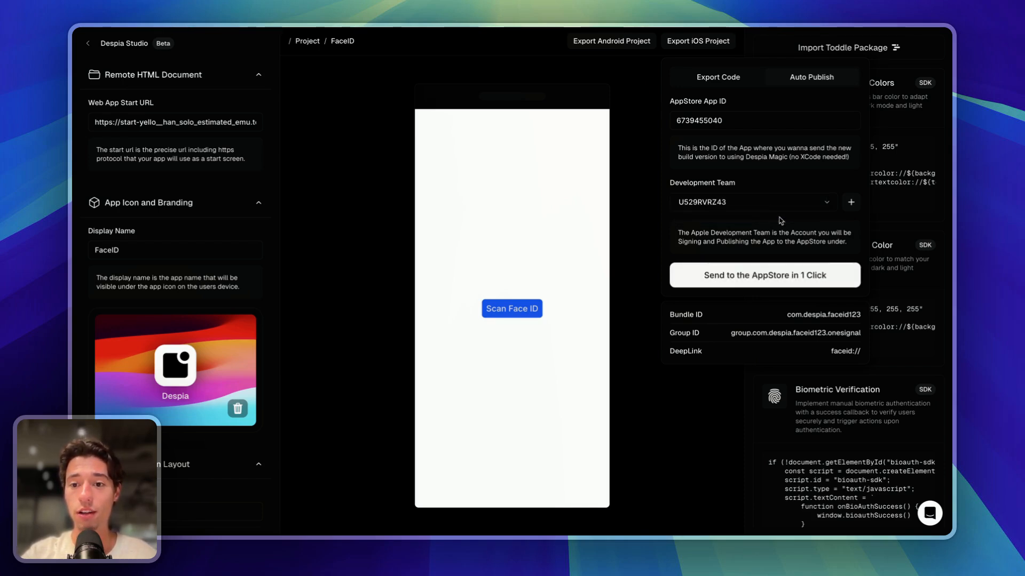
pyautogui.doubleClick(720, 119)
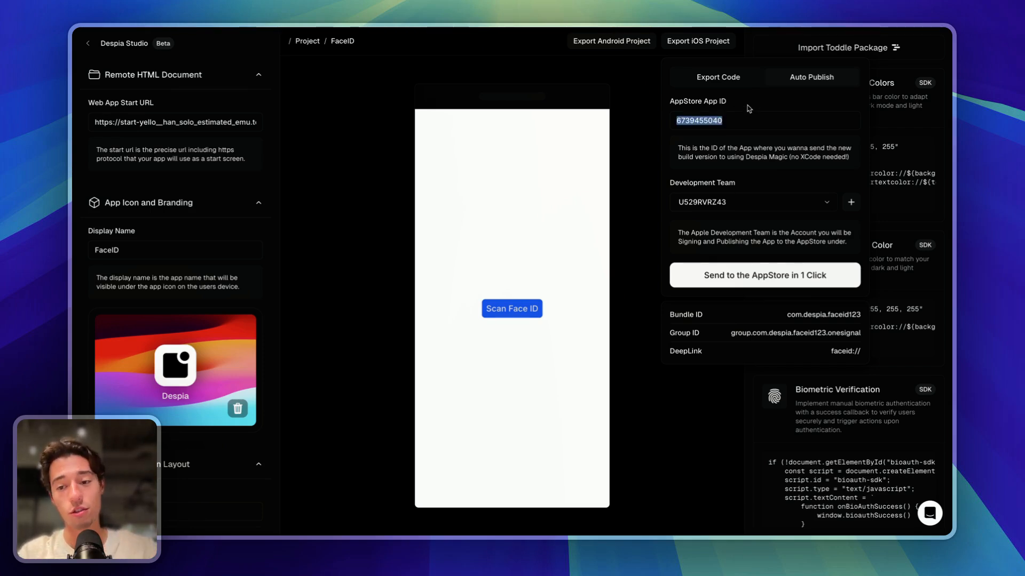
# - Send the FaceID app to the App Store with the one-click publish button
pyautogui.click(740, 277)
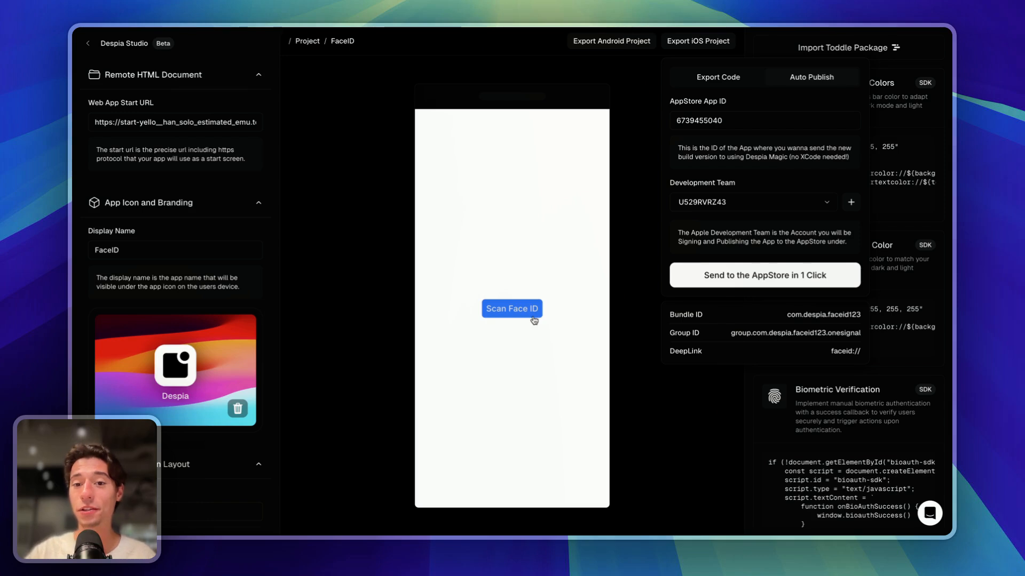
# - Open Despia Studio's help chat panel
pyautogui.click(938, 509)
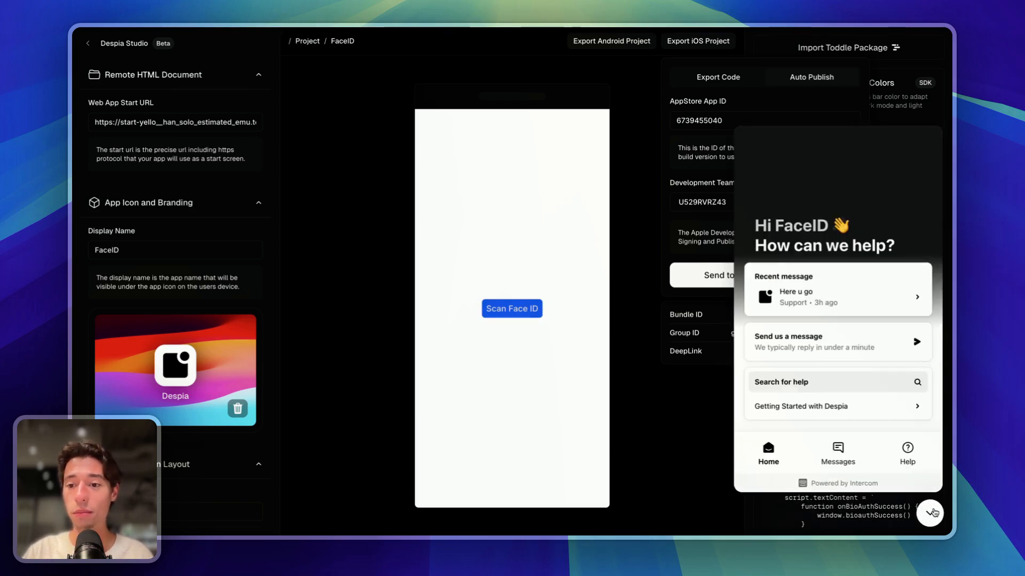
pyautogui.click(931, 514)
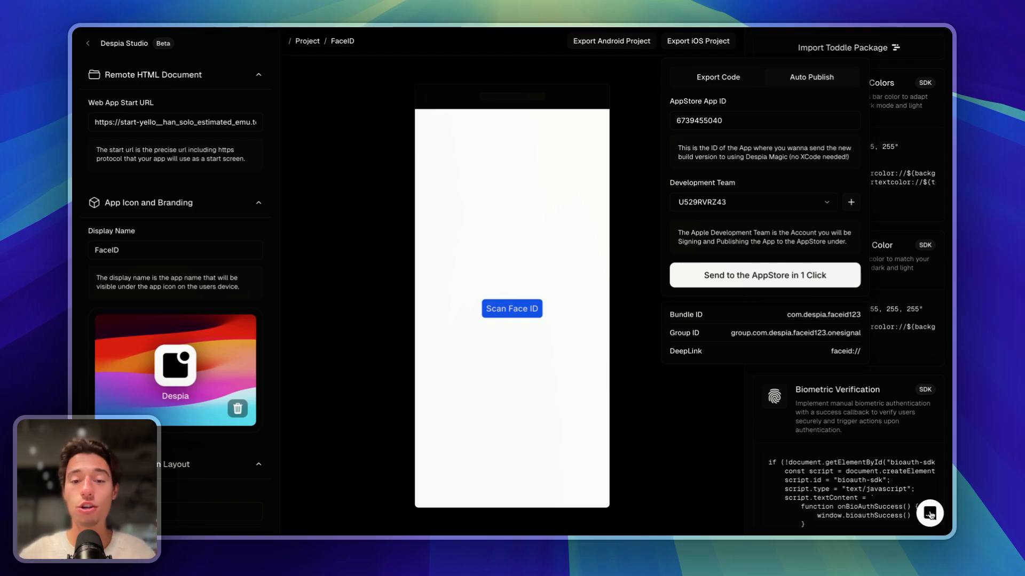
pyautogui.click(930, 513)
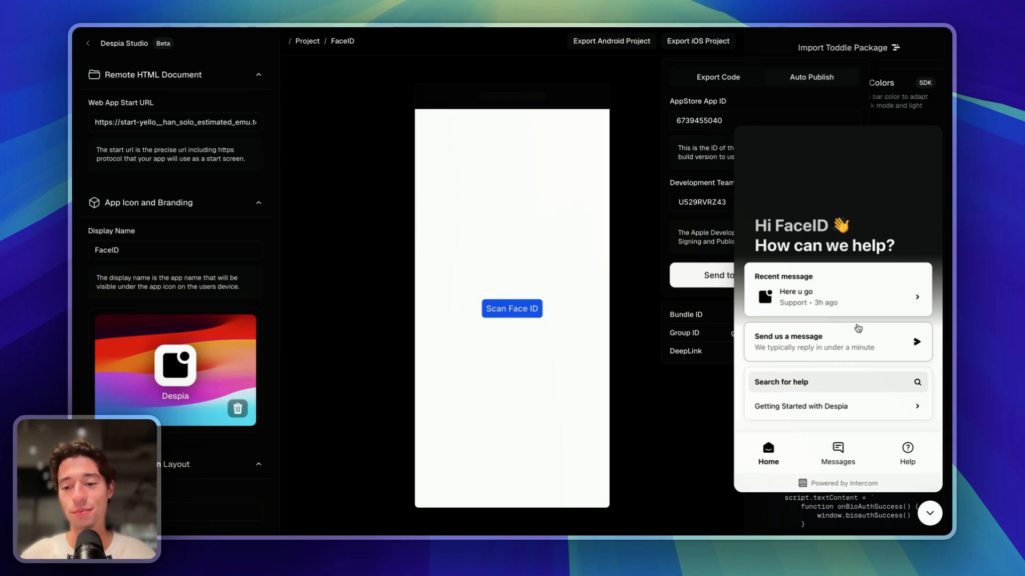
# - Close the Database: apps tab and return to App Store Connect's API keys page
pyautogui.moveTo(75, 235)
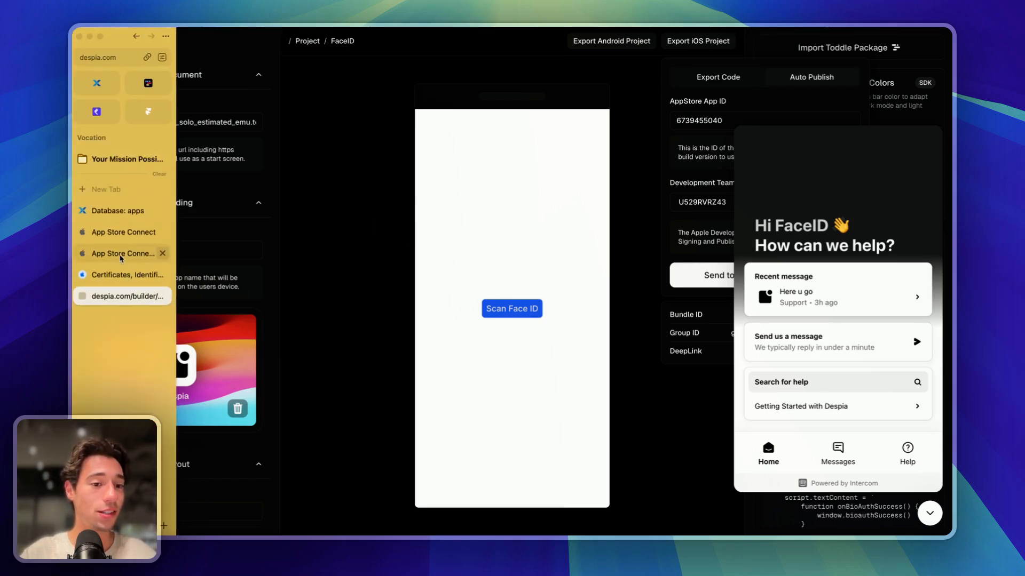
pyautogui.click(124, 214)
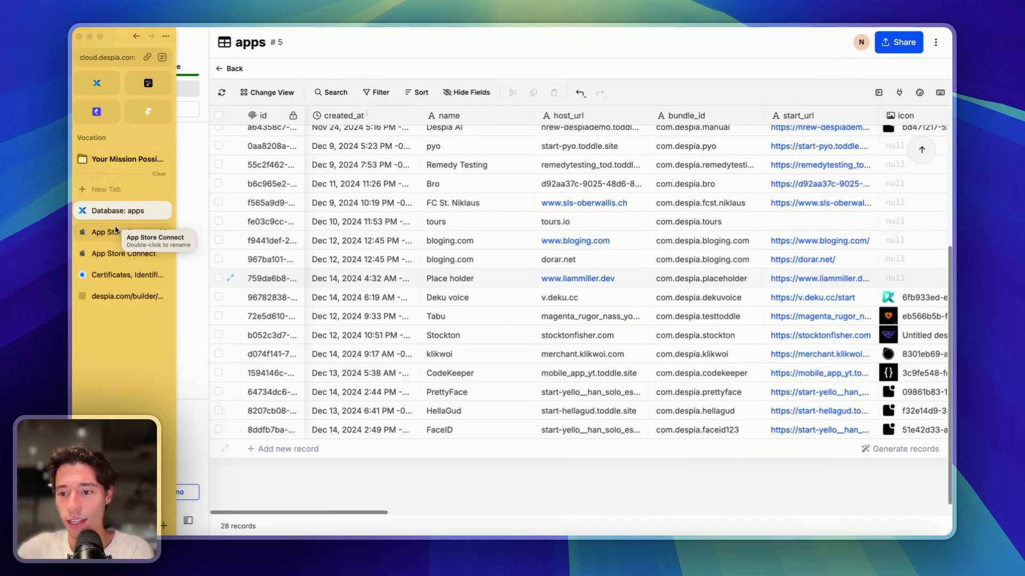
pyautogui.moveTo(115, 231); pyautogui.dragTo(110, 259)
pyautogui.click(163, 211)
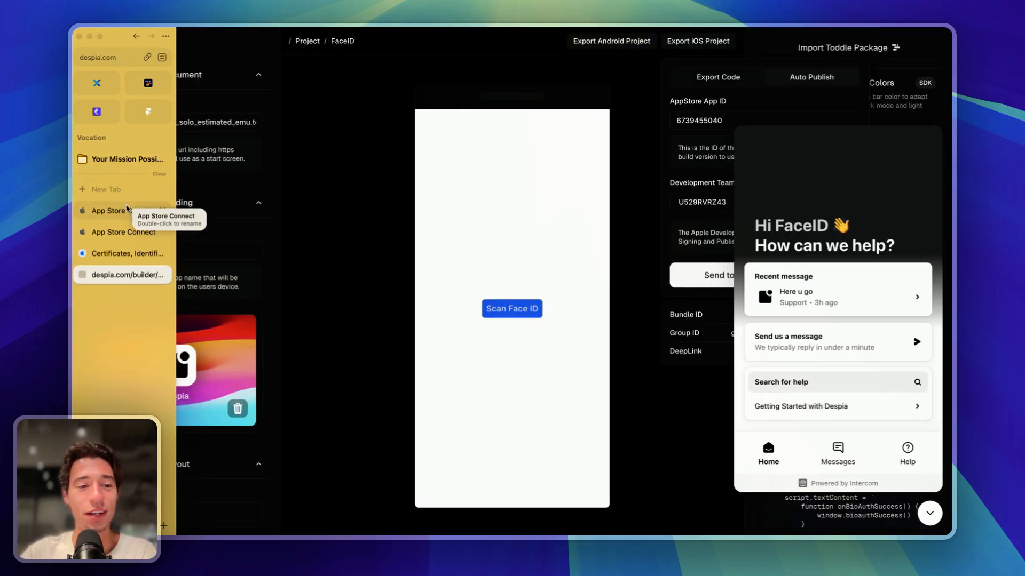
pyautogui.click(119, 212)
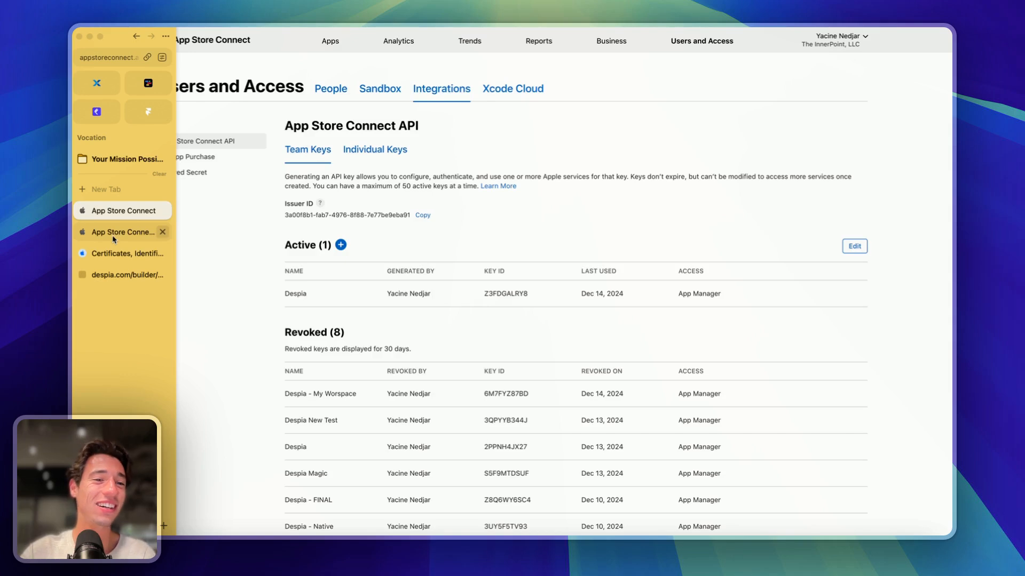
# - Close the Certificates page and open FaceID Tester's TestFlight builds under Distribution
pyautogui.click(114, 237)
pyautogui.click(107, 262)
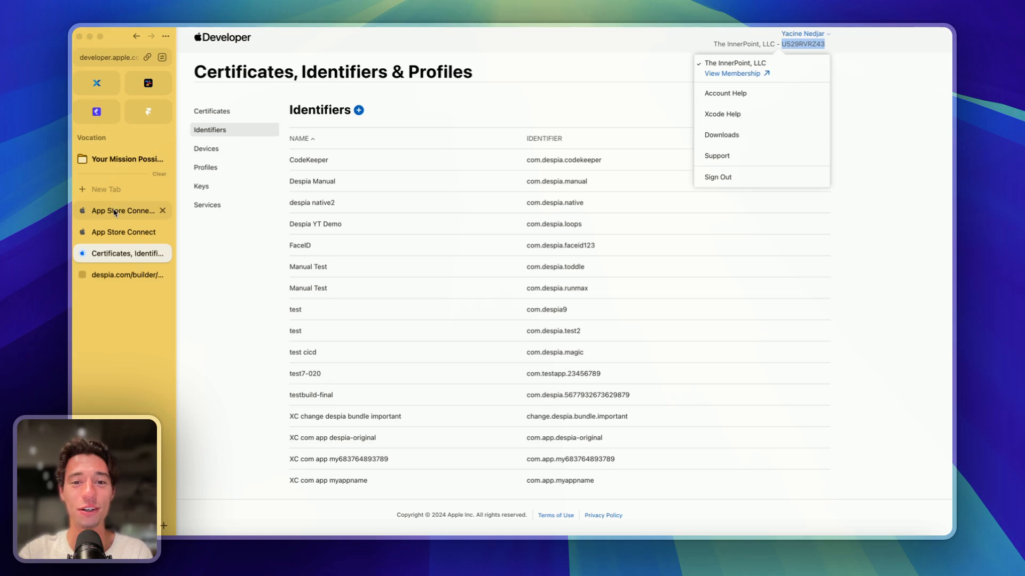
pyautogui.click(162, 253)
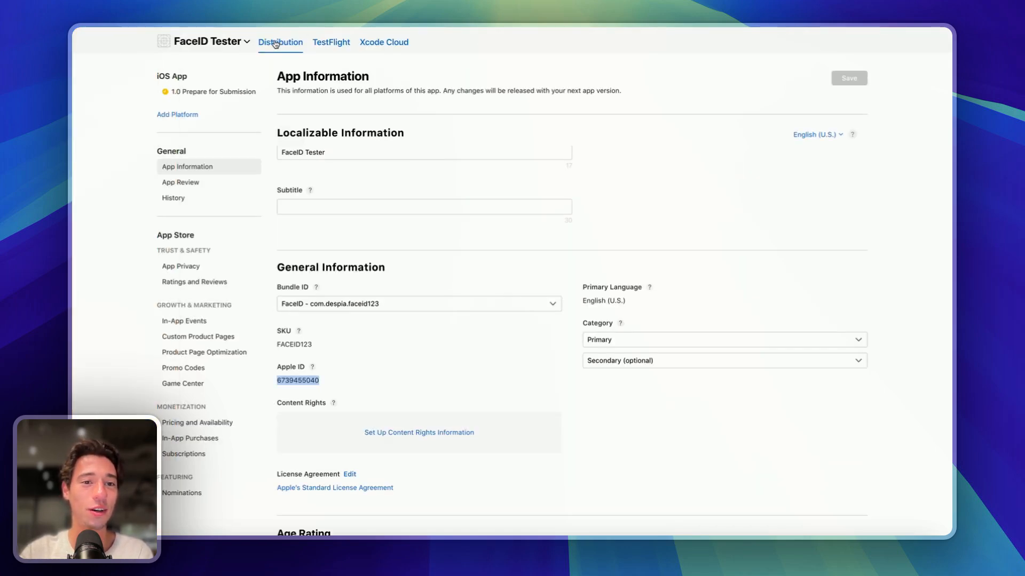
pyautogui.click(277, 45)
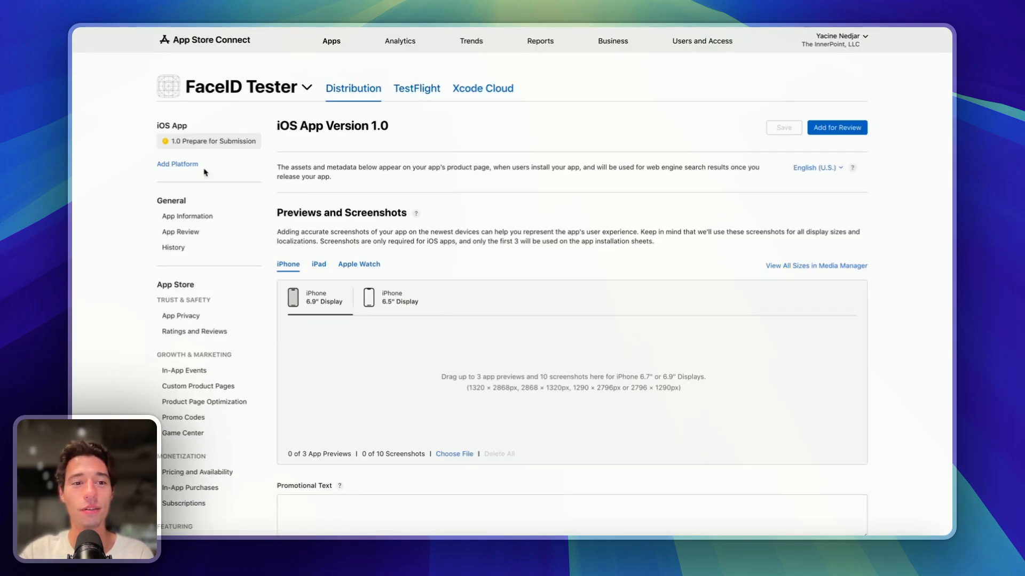
pyautogui.click(409, 97)
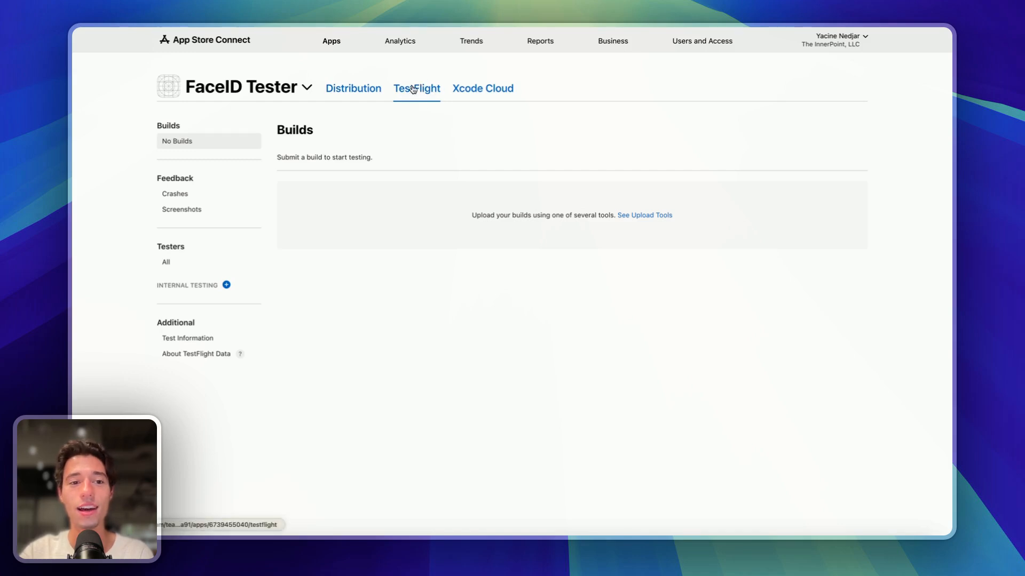
# - Reload FaceID Tester's TestFlight page until the Version 1.0.0 build appears, then return to toddle
pyautogui.moveTo(86, 88)
pyautogui.click(111, 60)
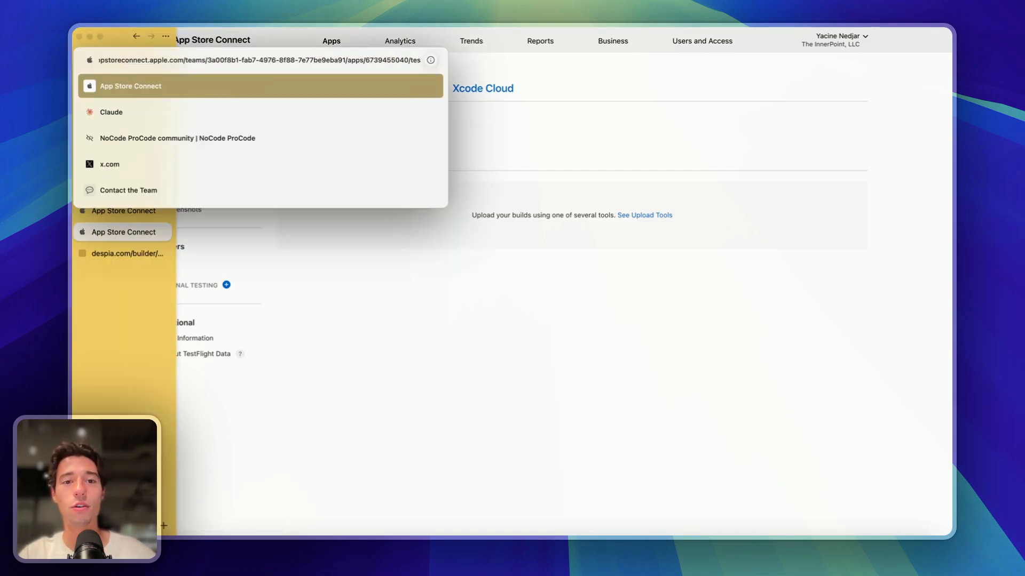
pyautogui.press('Escape')
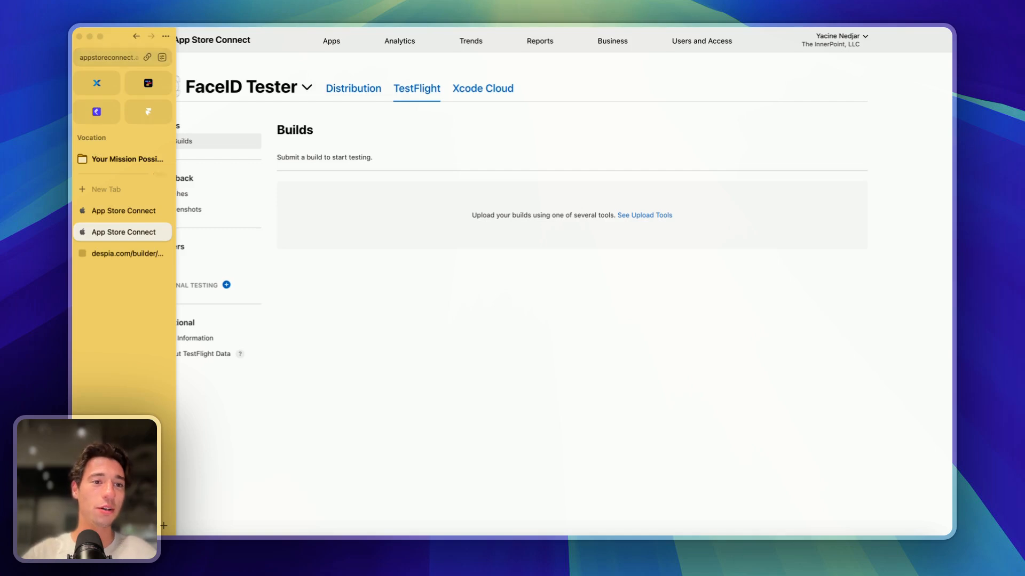
pyautogui.click(102, 58)
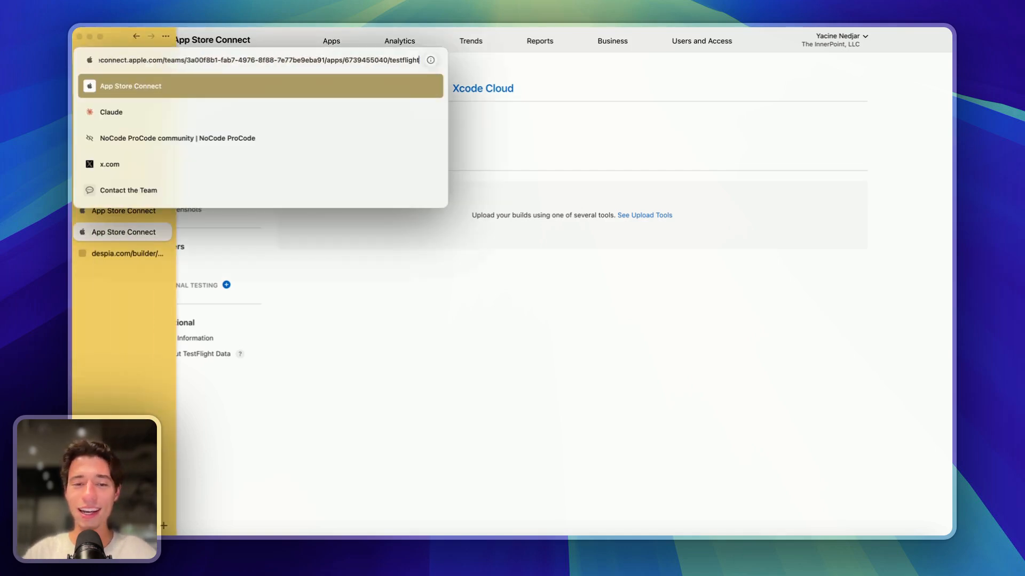
pyautogui.press('Return')
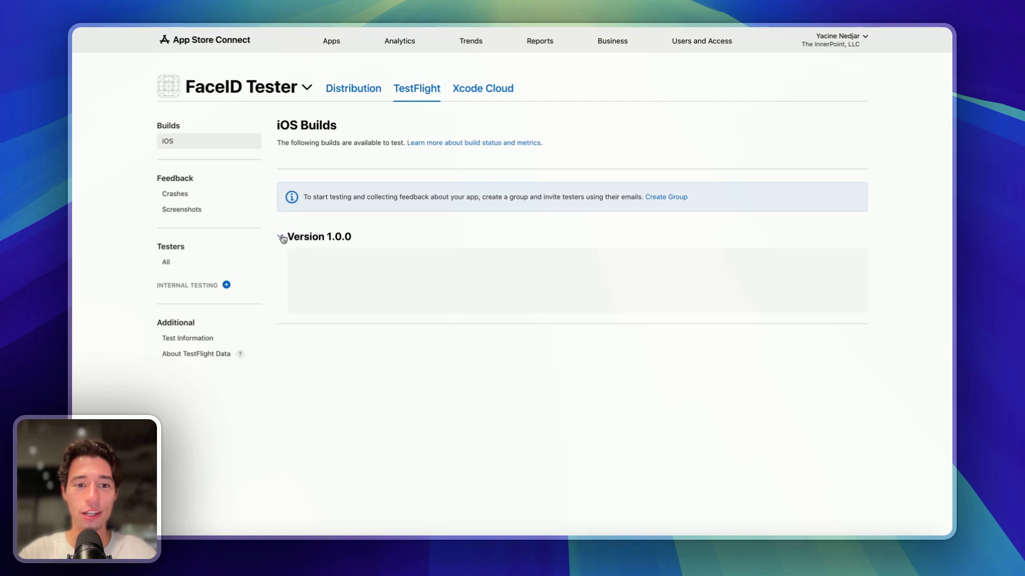
pyautogui.moveTo(75, 160)
pyautogui.click(110, 58)
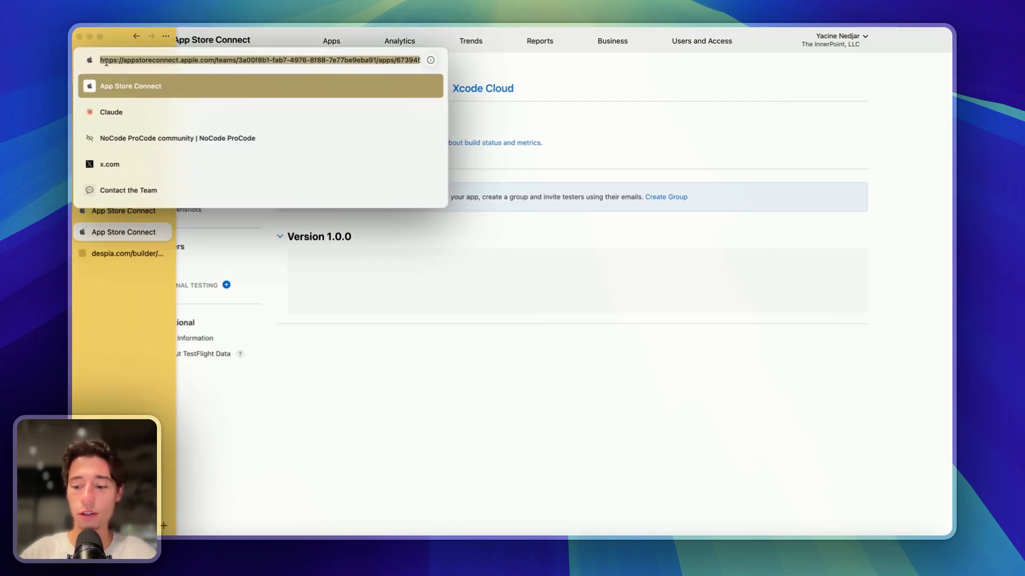
pyautogui.press('Escape')
pyautogui.press('super+r')
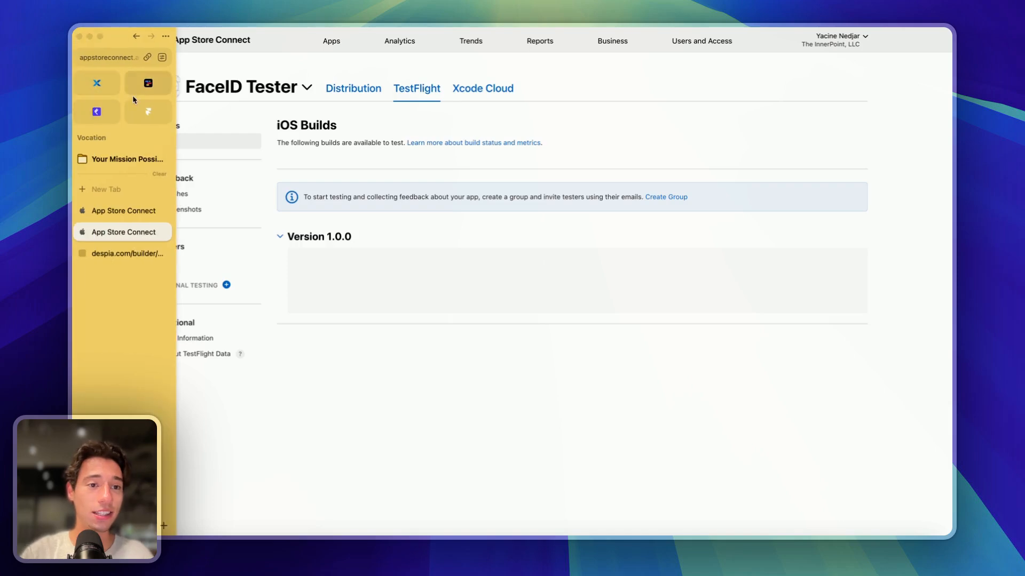
pyautogui.click(146, 85)
# - Close Despia's help chat and switch the publish panel from Auto Publish to Export Code
pyautogui.click(110, 253)
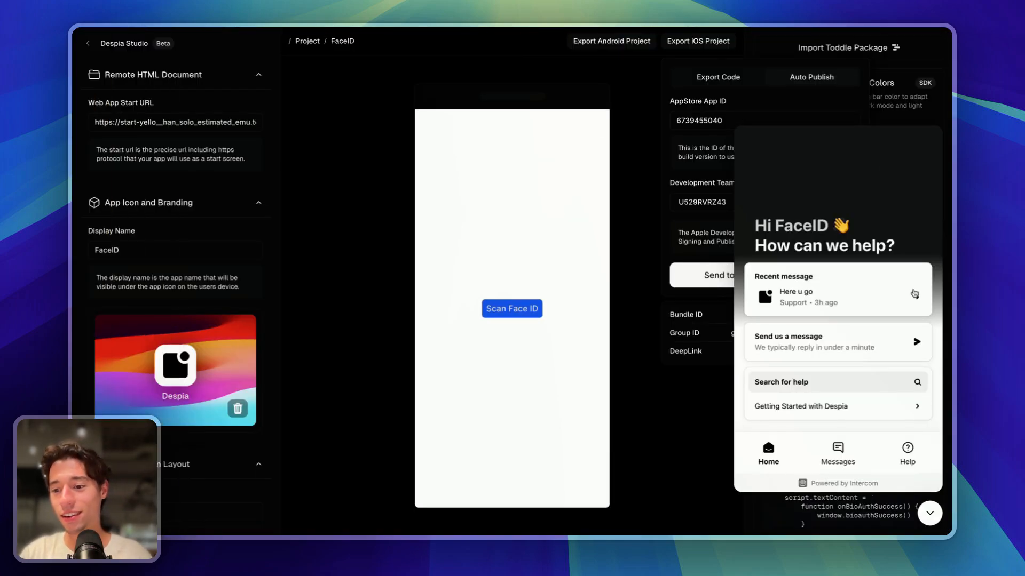
pyautogui.click(929, 513)
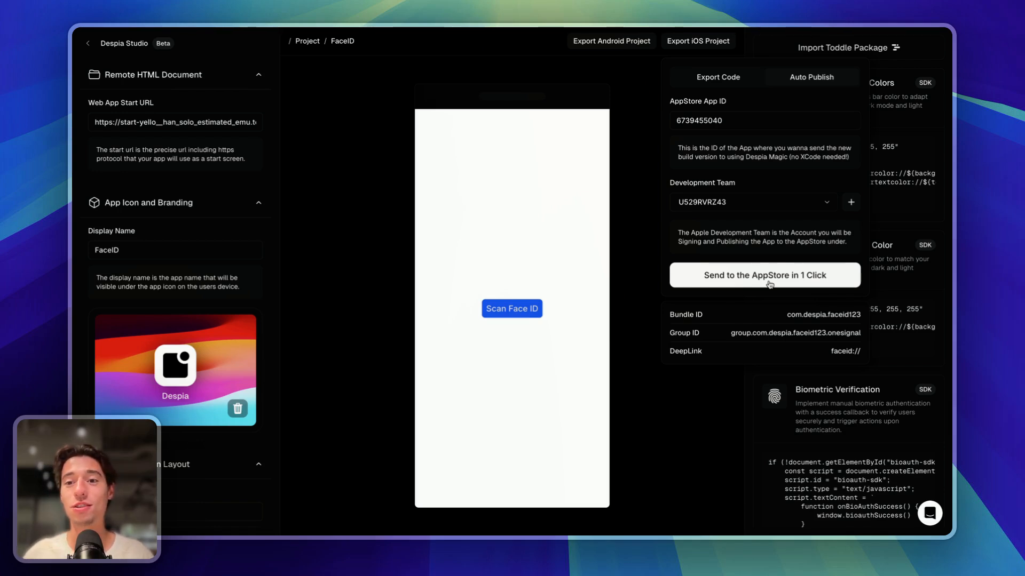
pyautogui.click(715, 77)
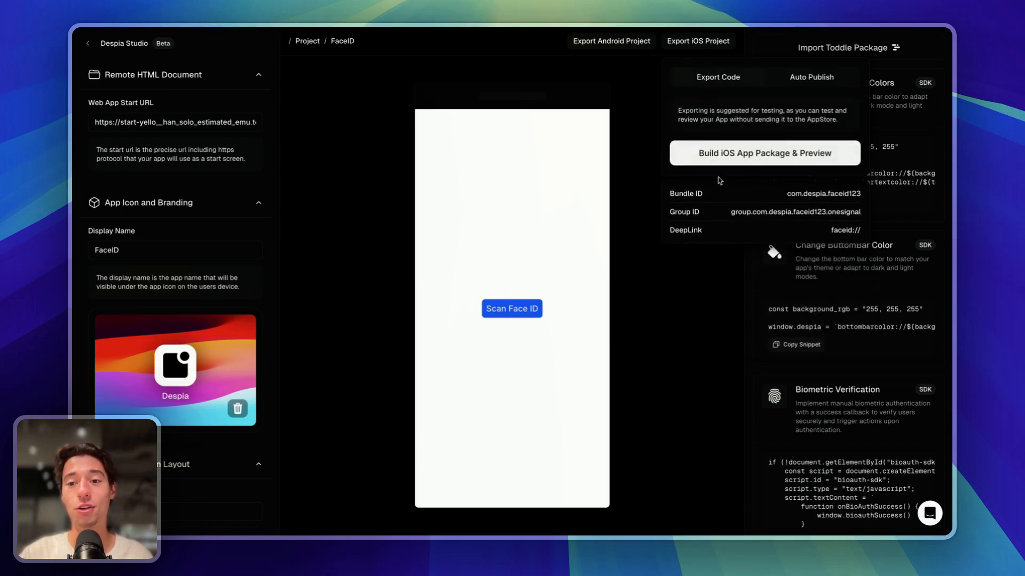
pyautogui.click(809, 79)
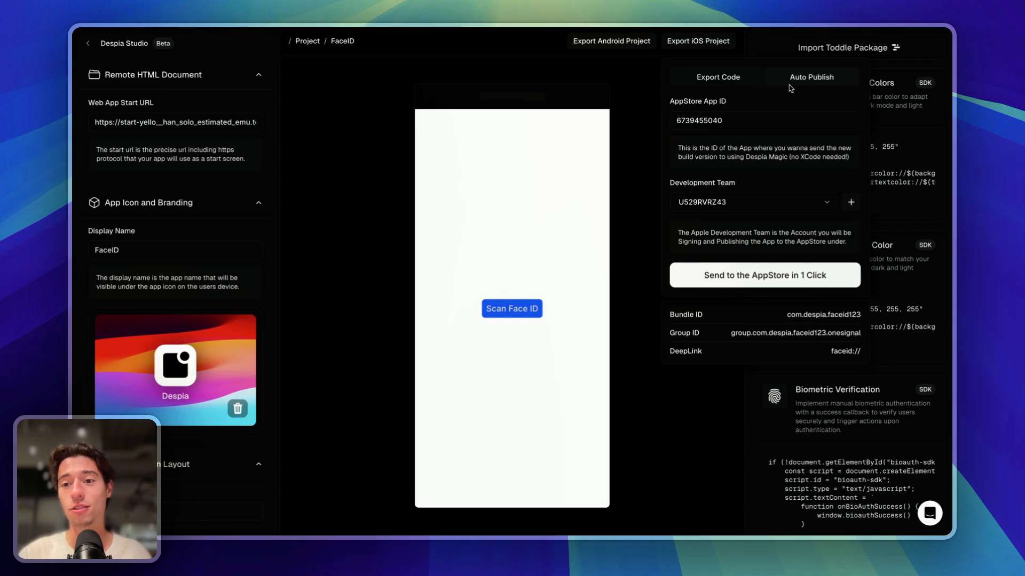
pyautogui.click(734, 79)
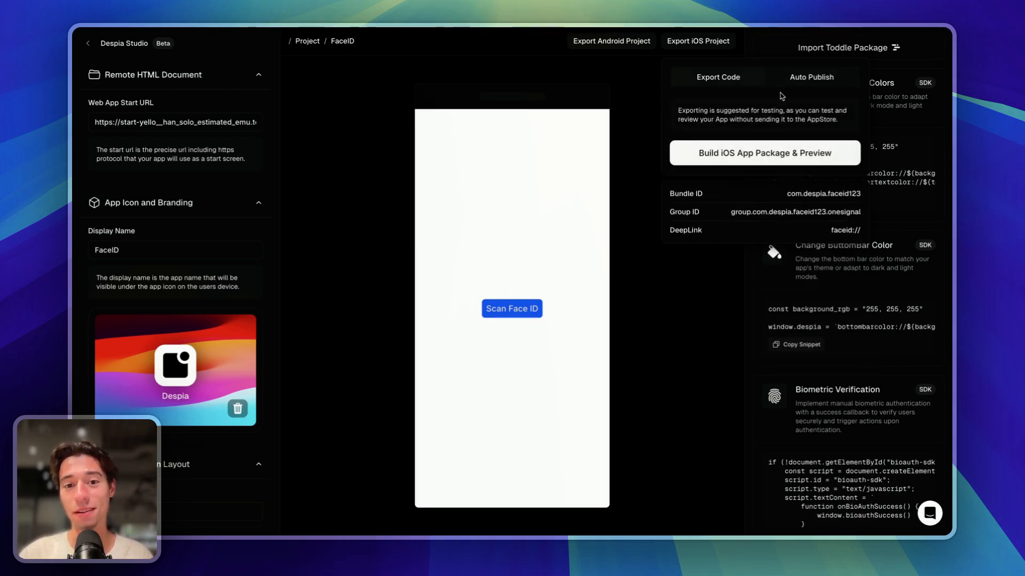
pyautogui.moveTo(73, 48)
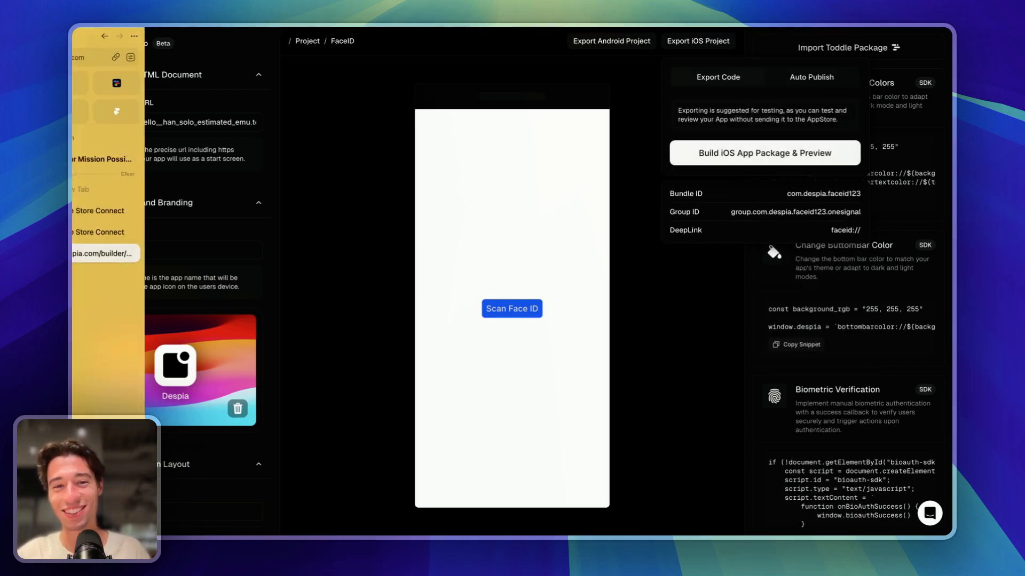
# - Return to FaceID Tester's TestFlight page in App Store Connect and reload it to find the new build
pyautogui.click(116, 231)
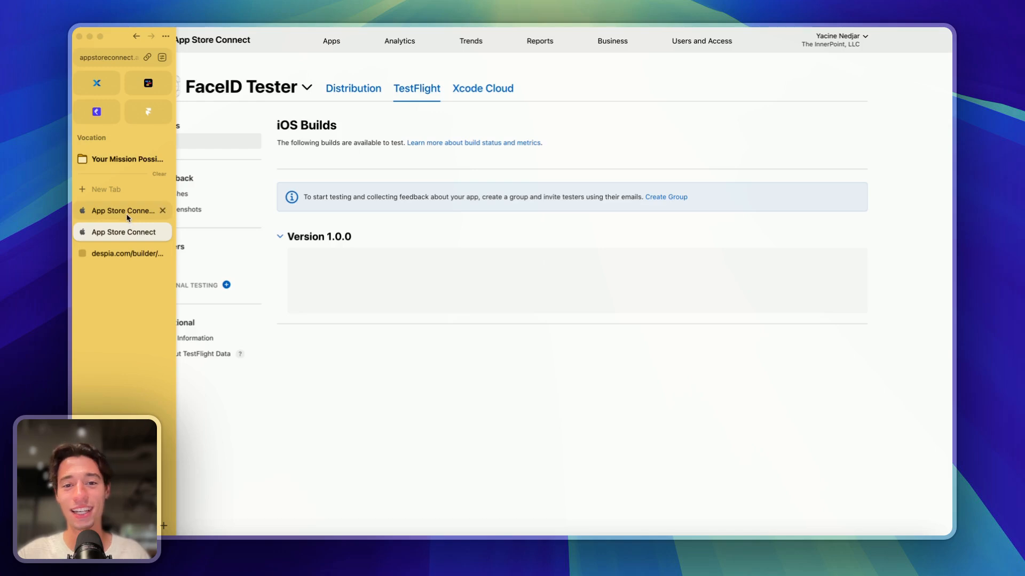
pyautogui.click(125, 59)
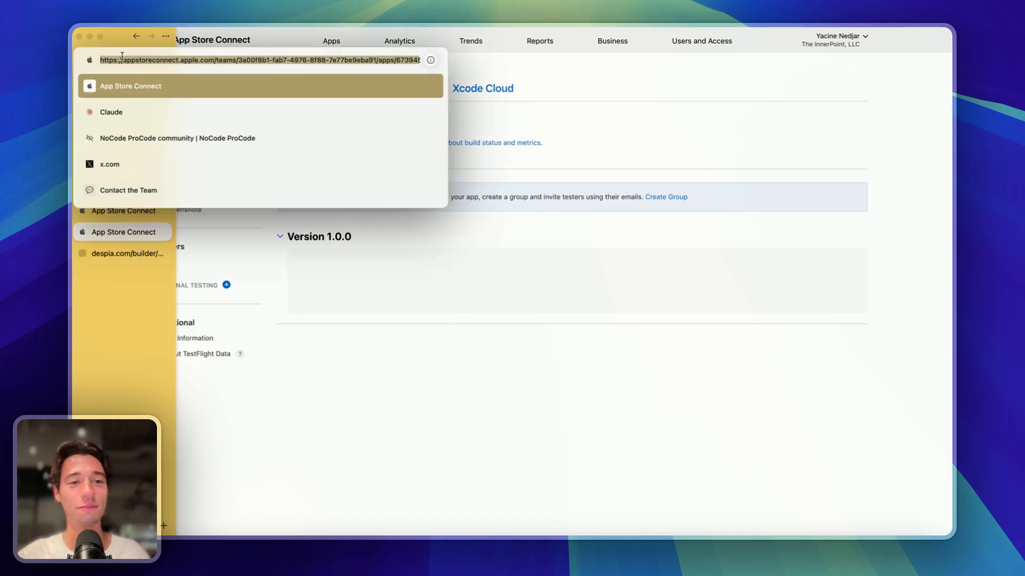
pyautogui.press('Return')
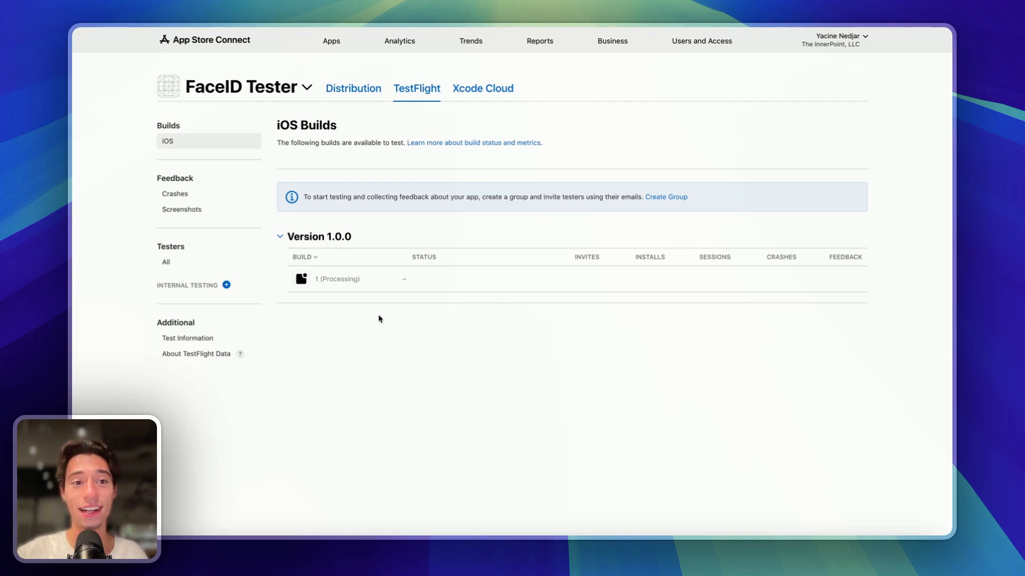
# - Cancel the stray claude.ai address entry and reload TestFlight again
pyautogui.moveTo(73, 76)
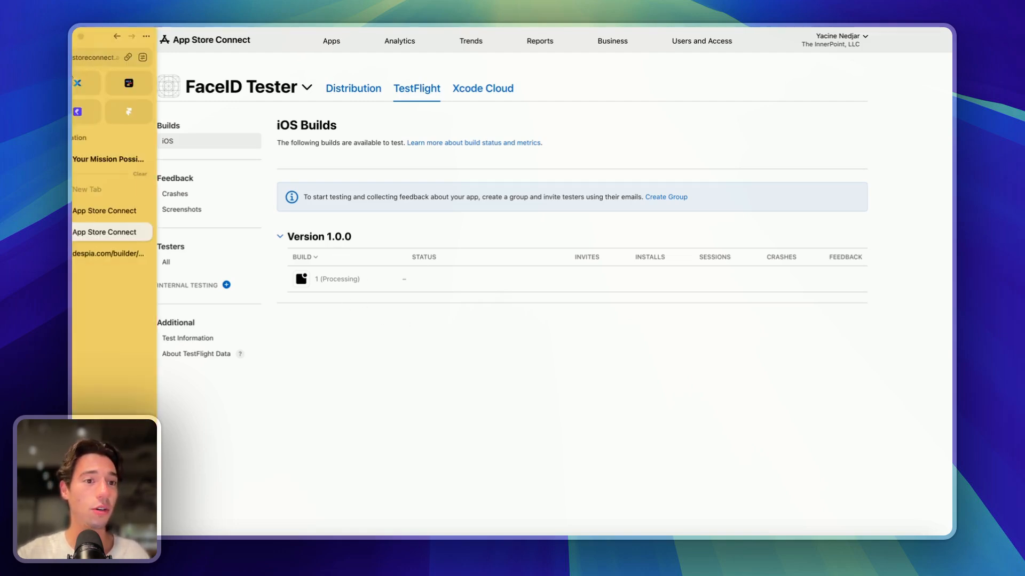
pyautogui.click(98, 58)
pyautogui.write('claude.ai')
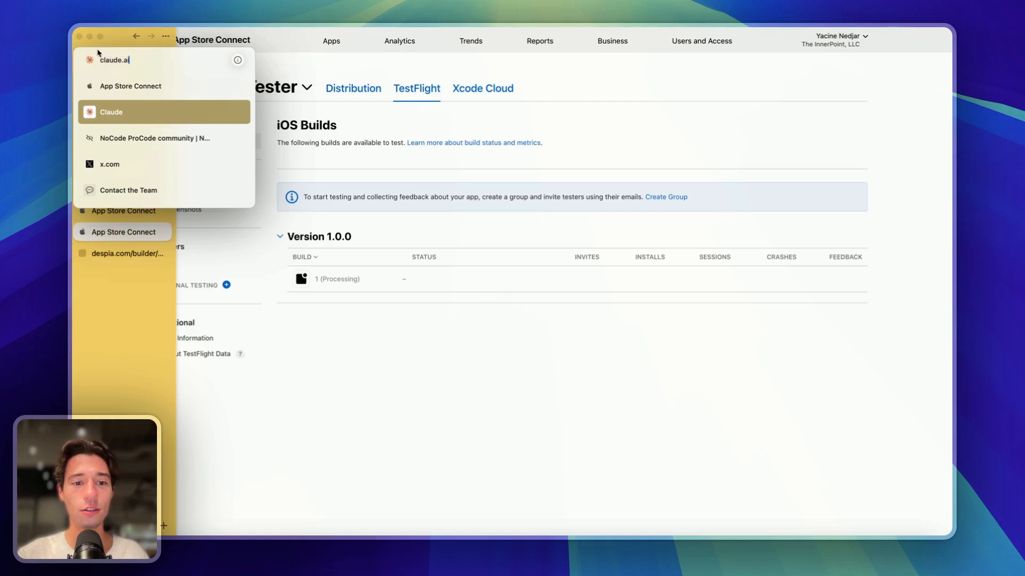
pyautogui.click(359, 387)
pyautogui.moveTo(74, 70)
pyautogui.click(115, 59)
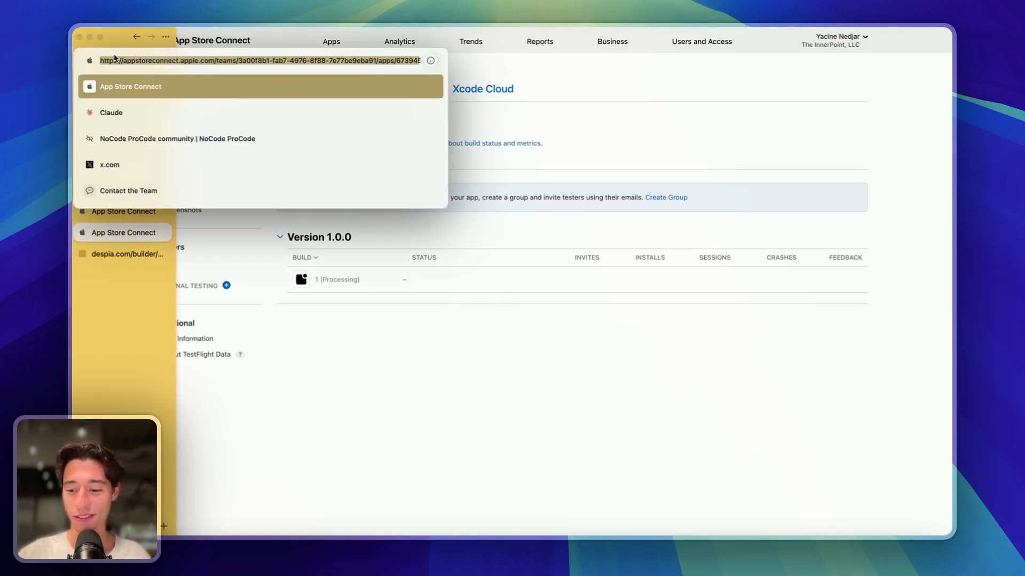
pyautogui.press('Return')
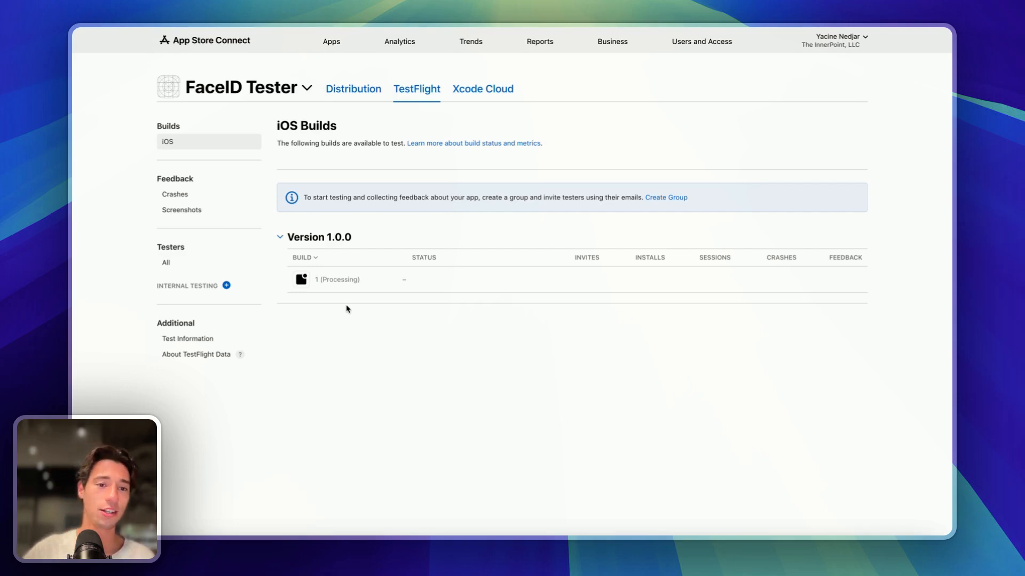
# - Reload TestFlight, then save build 1's encryption answer as 'None of the algorithms mentioned above'
pyautogui.moveTo(74, 229)
pyautogui.click(105, 59)
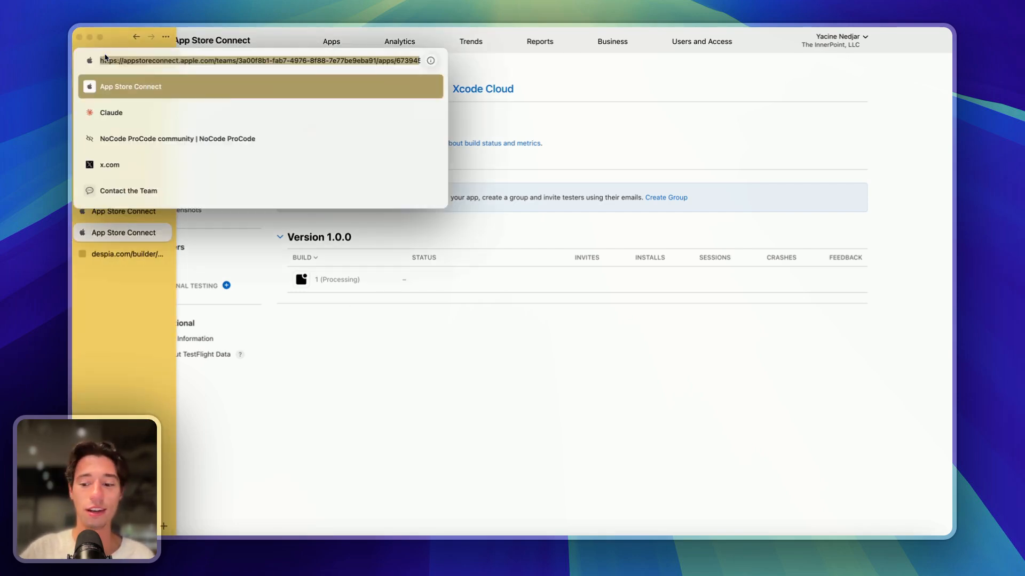
pyautogui.press('Return')
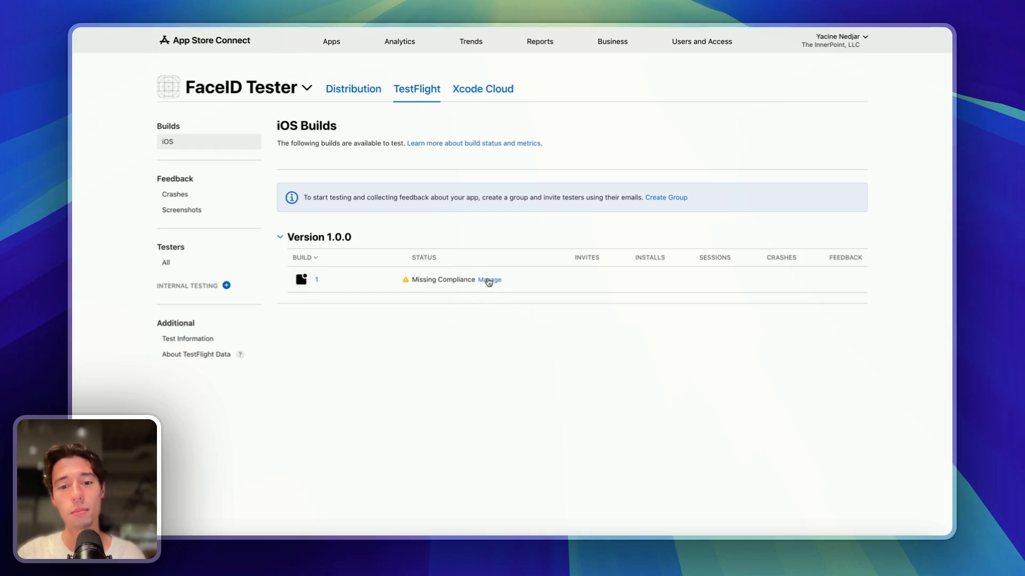
pyautogui.click(488, 280)
pyautogui.click(418, 284)
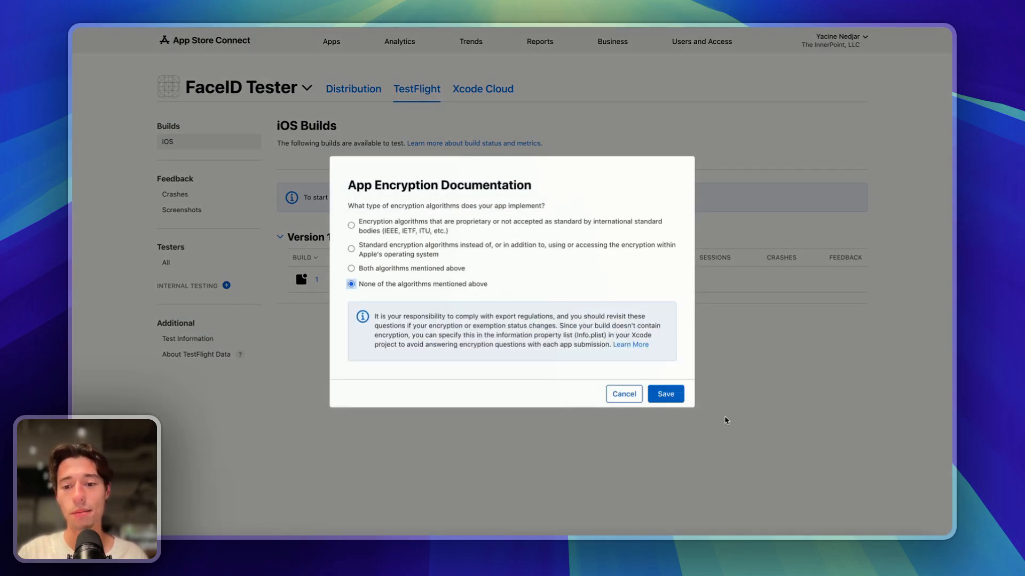
pyautogui.click(662, 394)
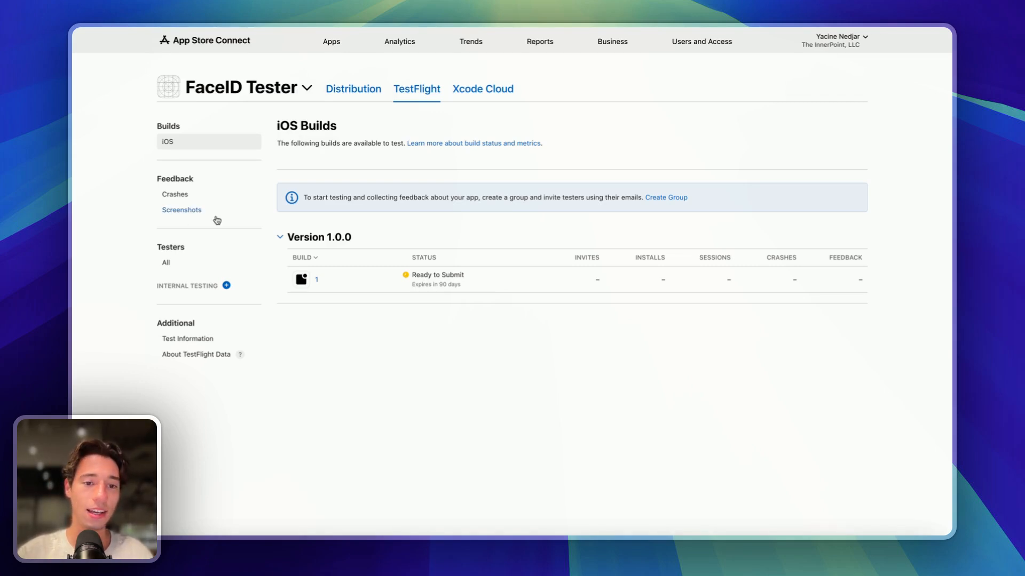
# - Create the internal testing group Despia Team and bring up its list of testers to add
pyautogui.click(226, 286)
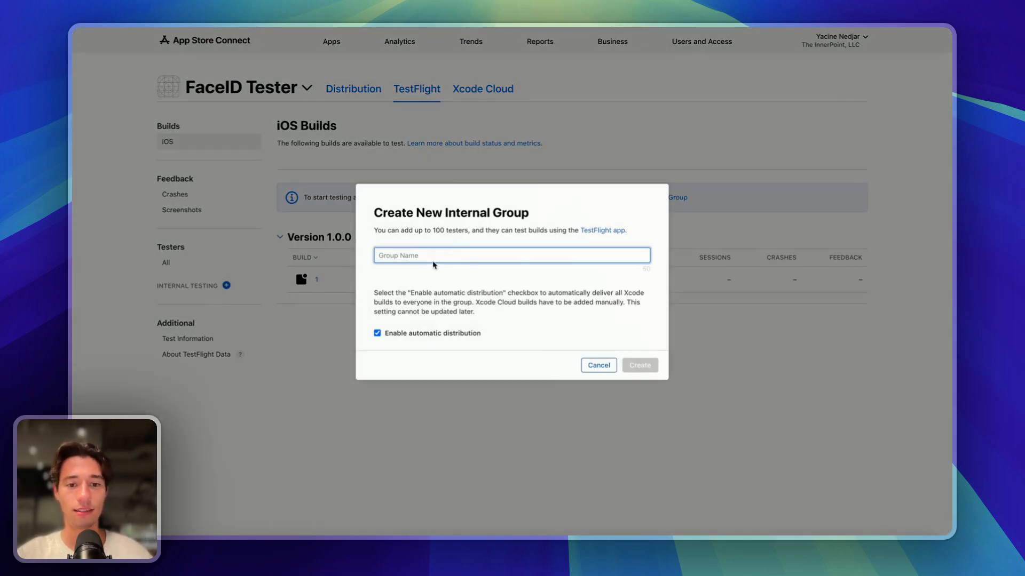
pyautogui.click(421, 257)
pyautogui.write('Despia Team')
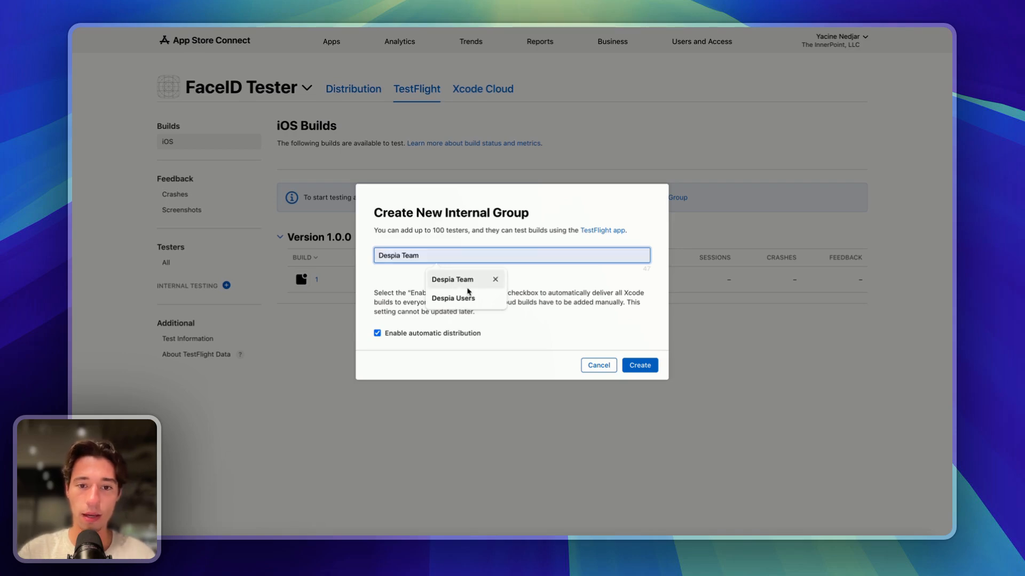
pyautogui.click(468, 281)
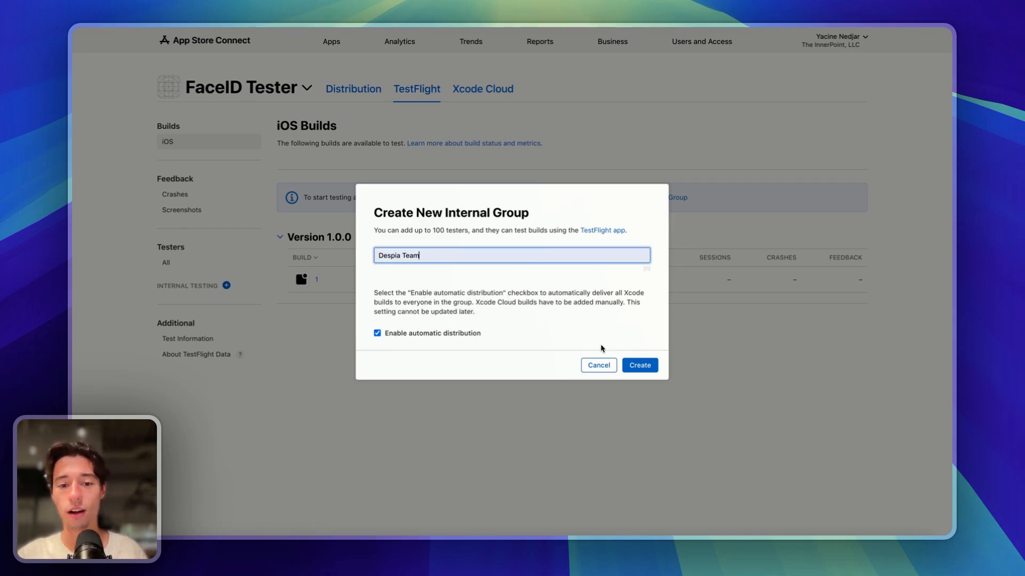
pyautogui.click(643, 366)
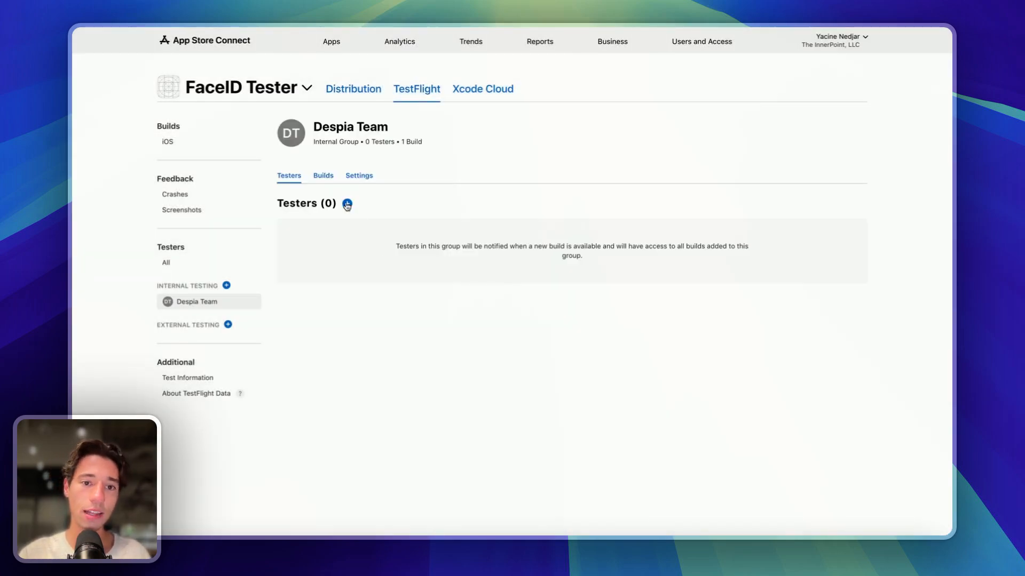
pyautogui.click(347, 204)
# - Tick the first tester and add them to Despia Team
pyautogui.click(354, 274)
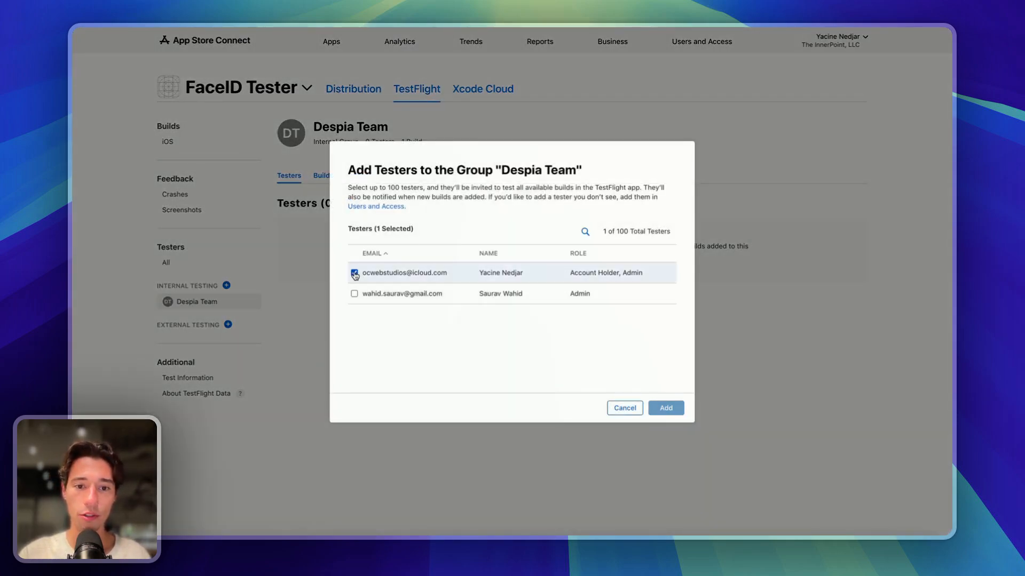
pyautogui.click(666, 409)
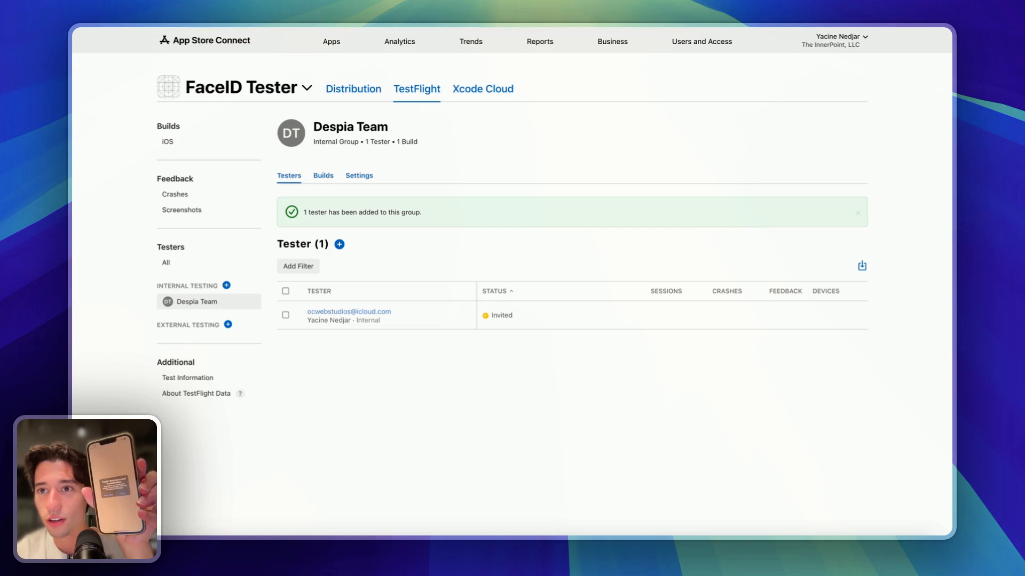
pyautogui.click(869, 28)
pyautogui.click(863, 39)
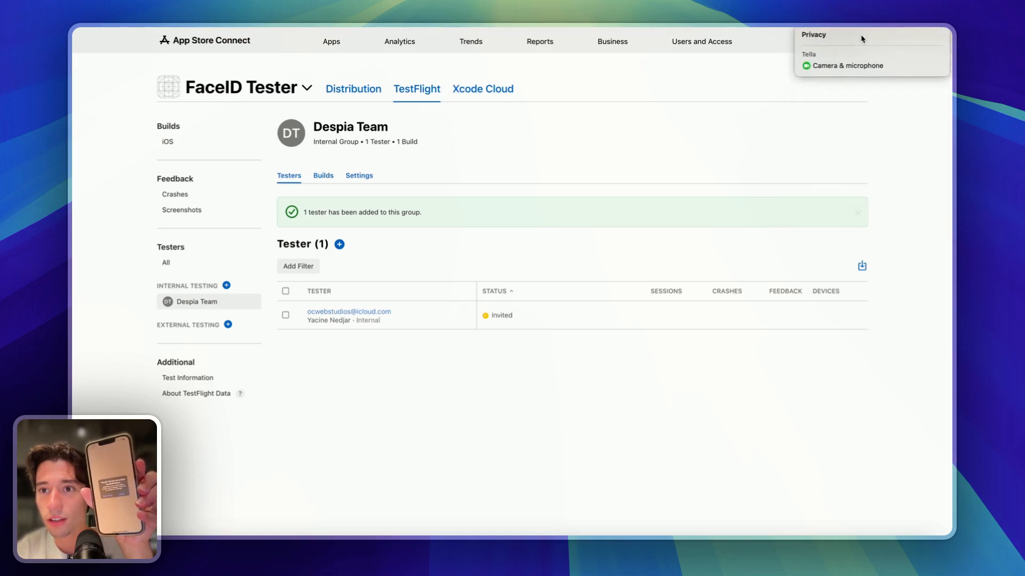
pyautogui.click(829, 67)
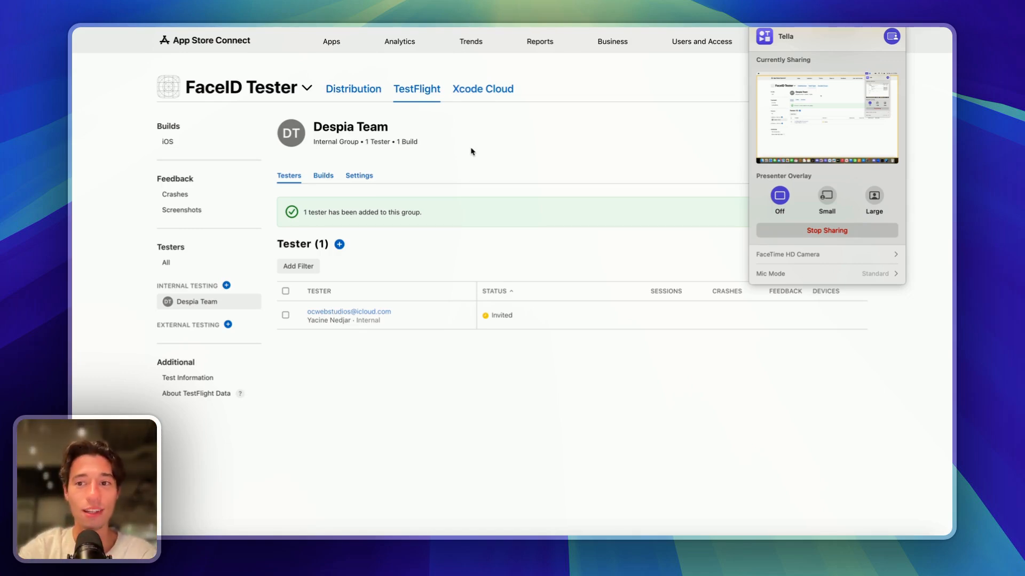
pyautogui.click(695, 136)
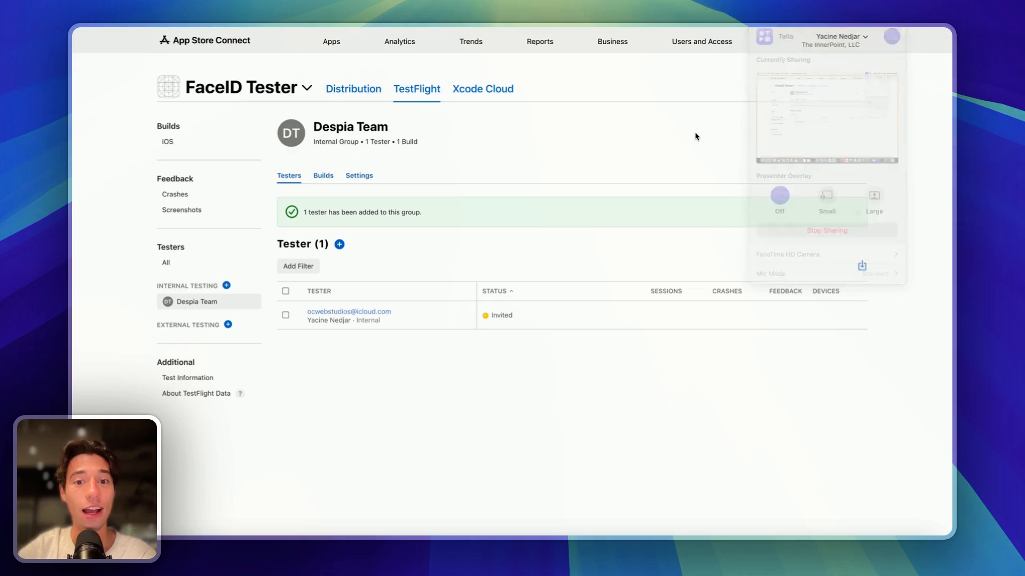
pyautogui.moveTo(75, 96)
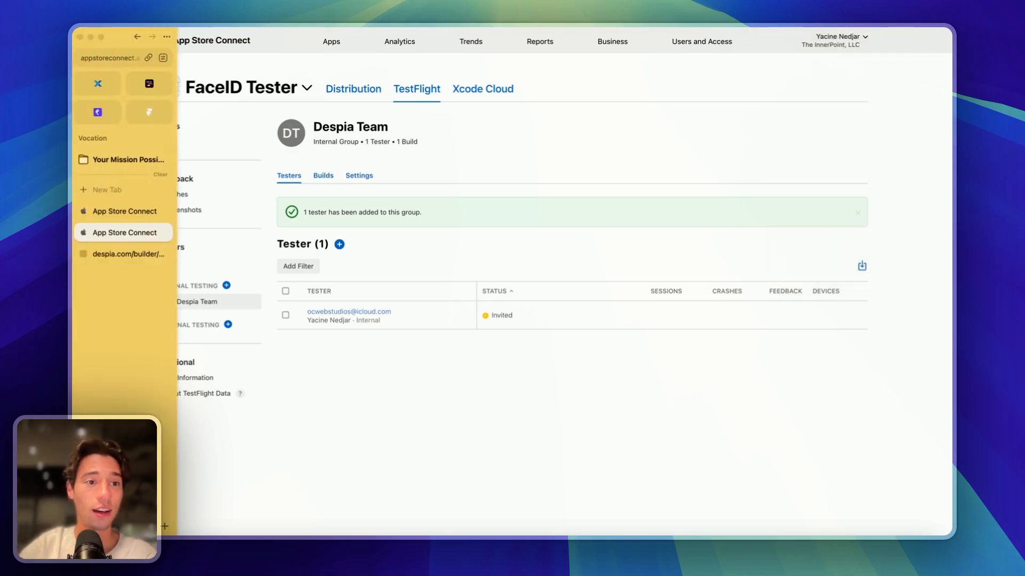
# - In toddle, select the Scan Face ID button and show its click event workflow
pyautogui.click(148, 83)
pyautogui.click(513, 298)
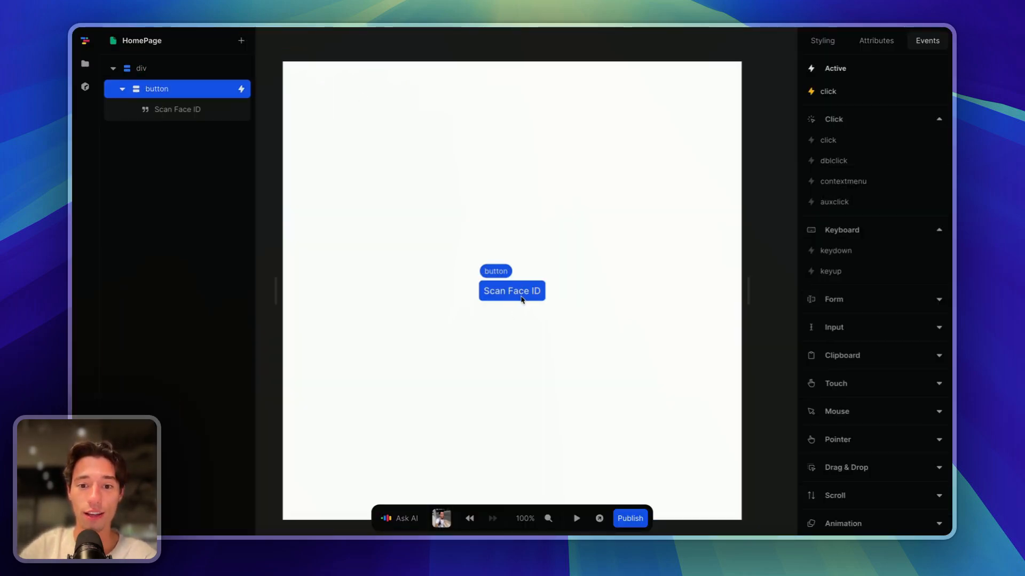
pyautogui.click(850, 92)
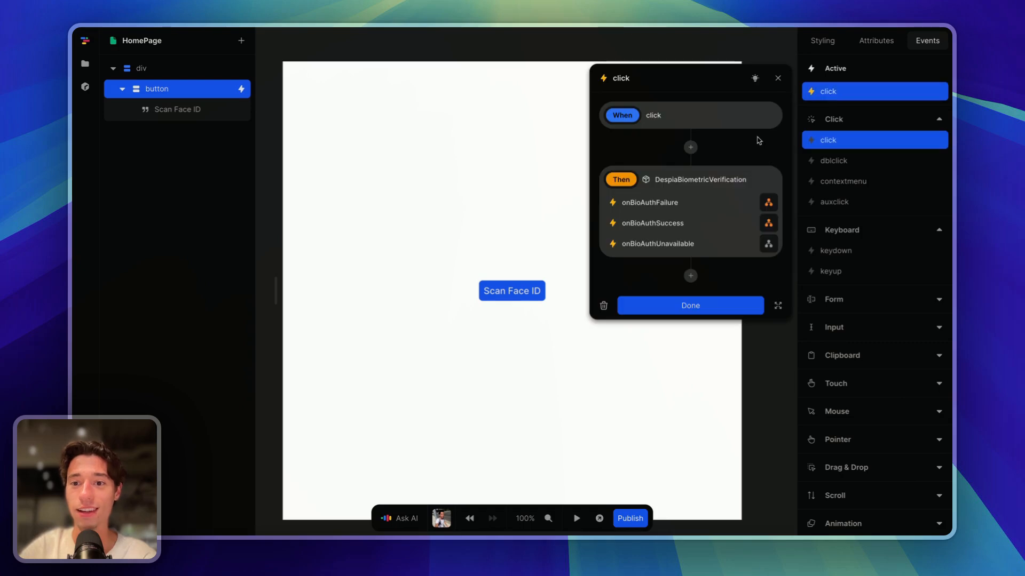
# - Review the onBioAuthFailure and onBioAuthSuccess alert flows, then finish with Done
pyautogui.click(768, 202)
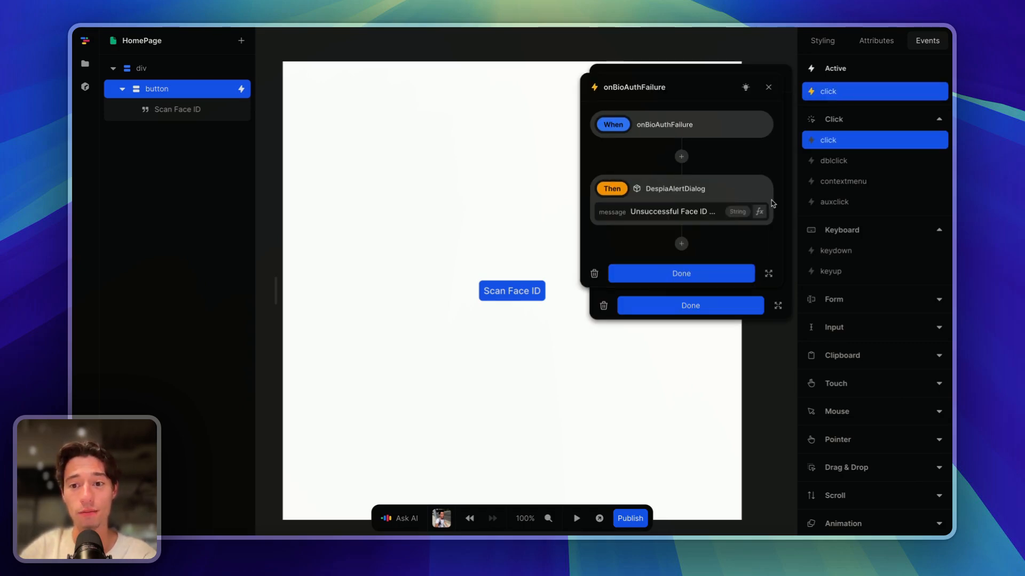
pyautogui.click(693, 272)
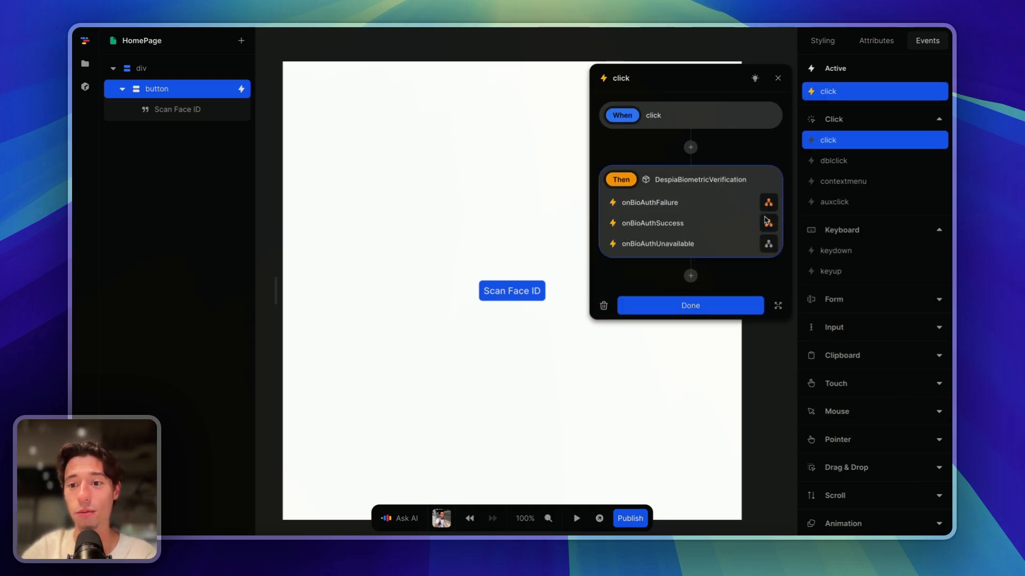
pyautogui.click(768, 222)
pyautogui.click(688, 274)
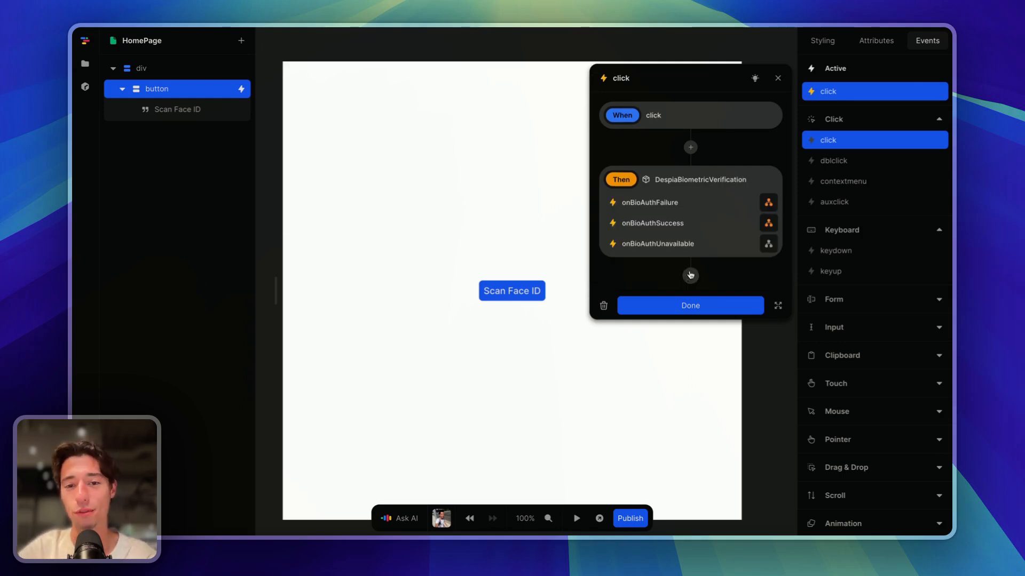
pyautogui.click(768, 202)
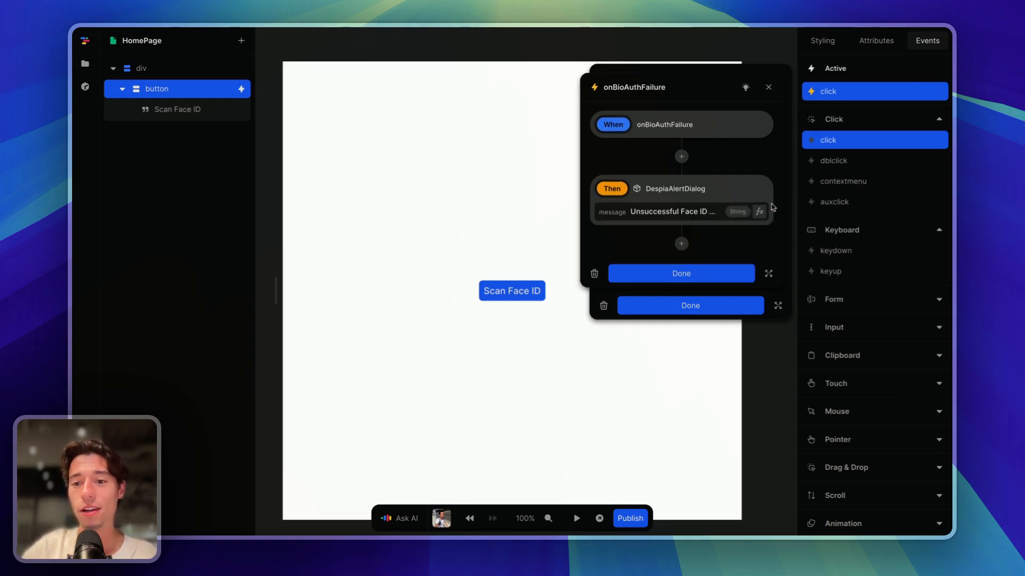
pyautogui.click(686, 270)
pyautogui.click(768, 223)
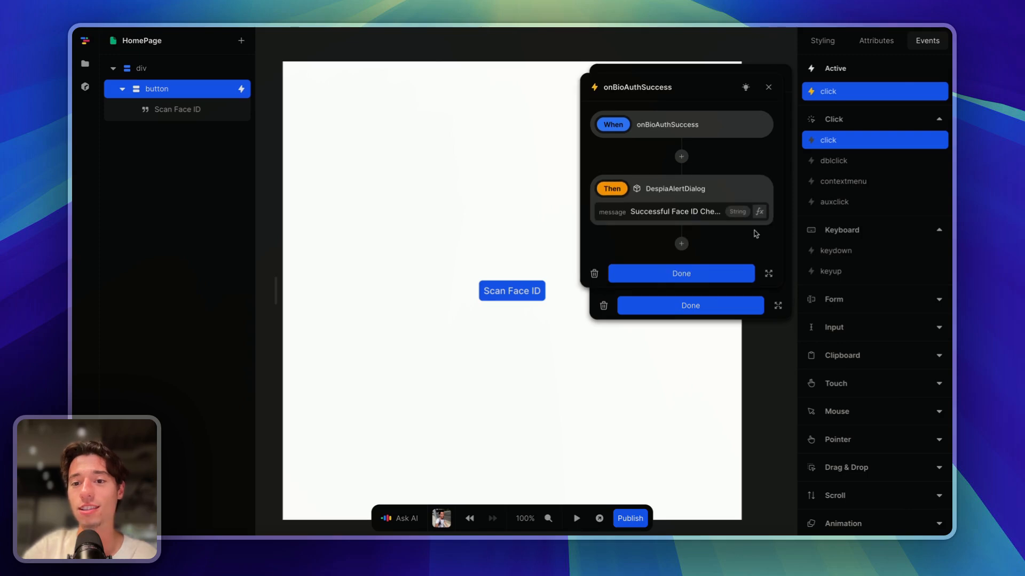
pyautogui.click(704, 270)
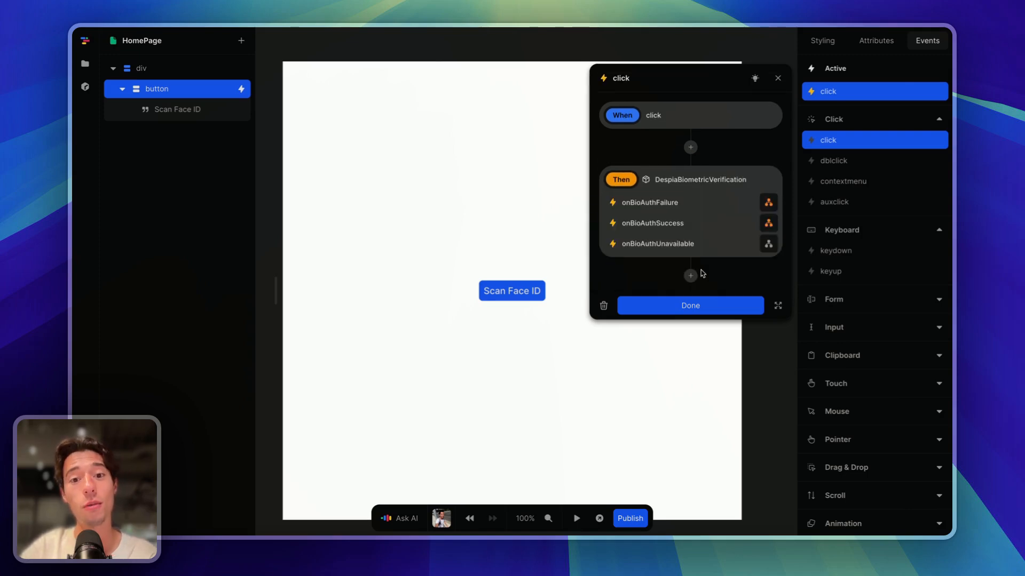
pyautogui.click(688, 299)
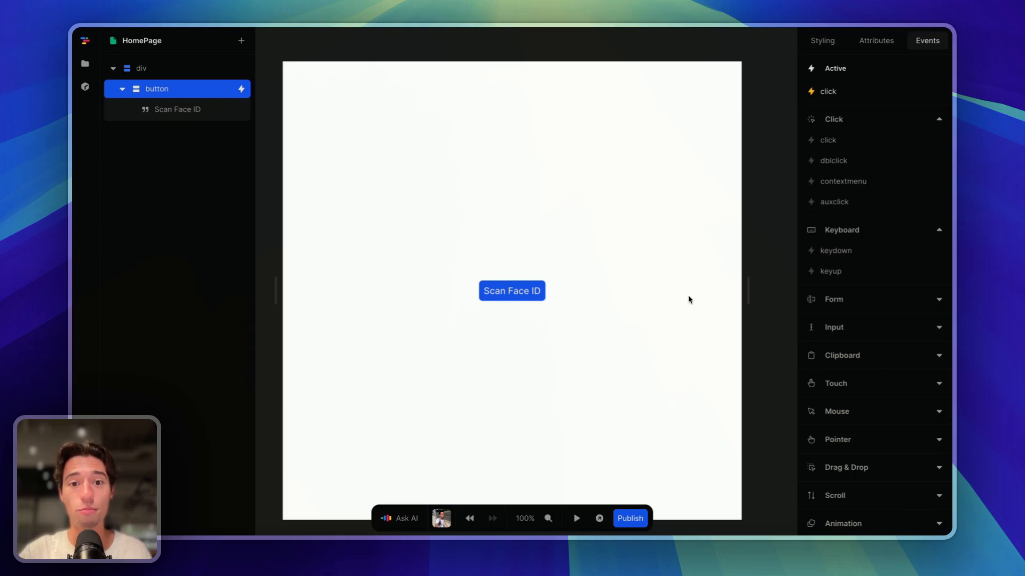
# - Reopen the Scan Face ID click workflow, inspect the DespiaBiometricVerification action, and close it
pyautogui.click(523, 304)
pyautogui.click(528, 297)
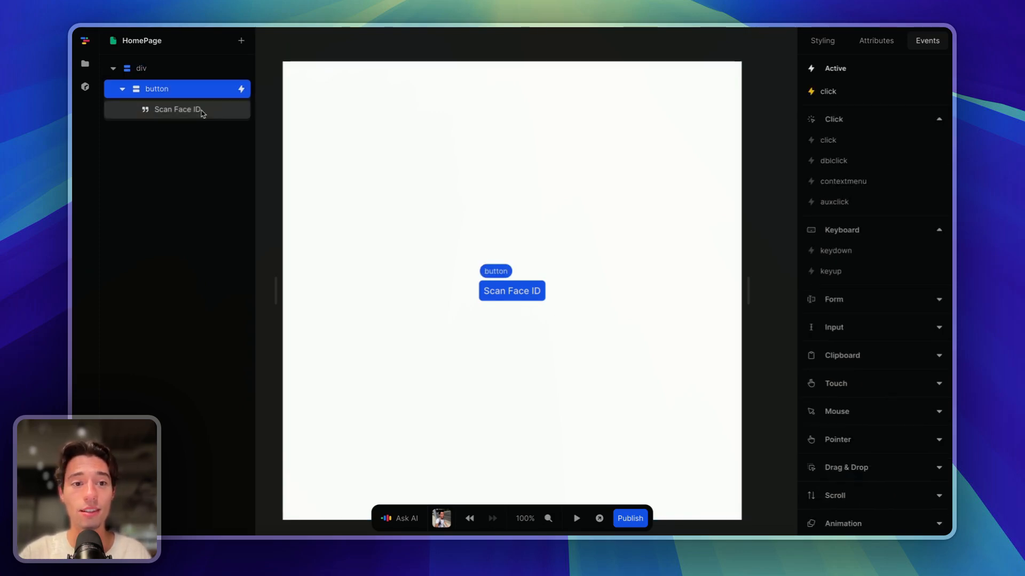
pyautogui.click(241, 89)
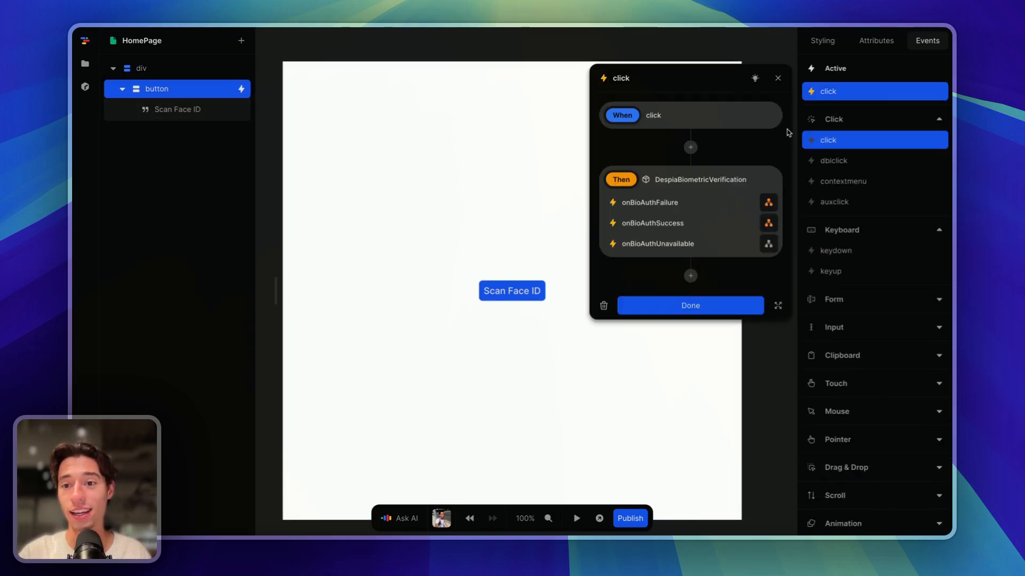
pyautogui.click(723, 216)
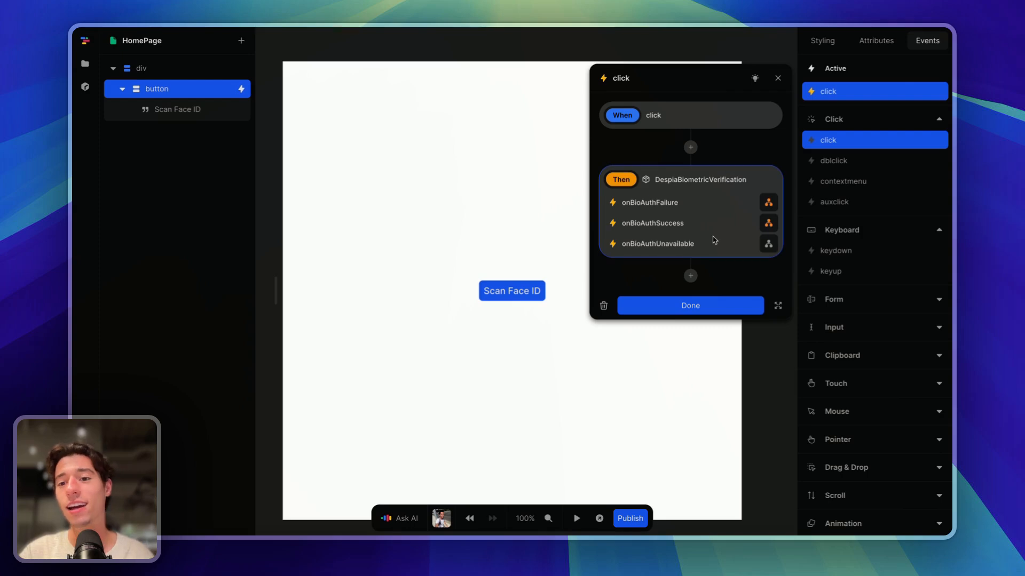
pyautogui.click(778, 78)
# - Pass through the Despia tab and return to App Store Connect's Despia Team page
pyautogui.moveTo(75, 309)
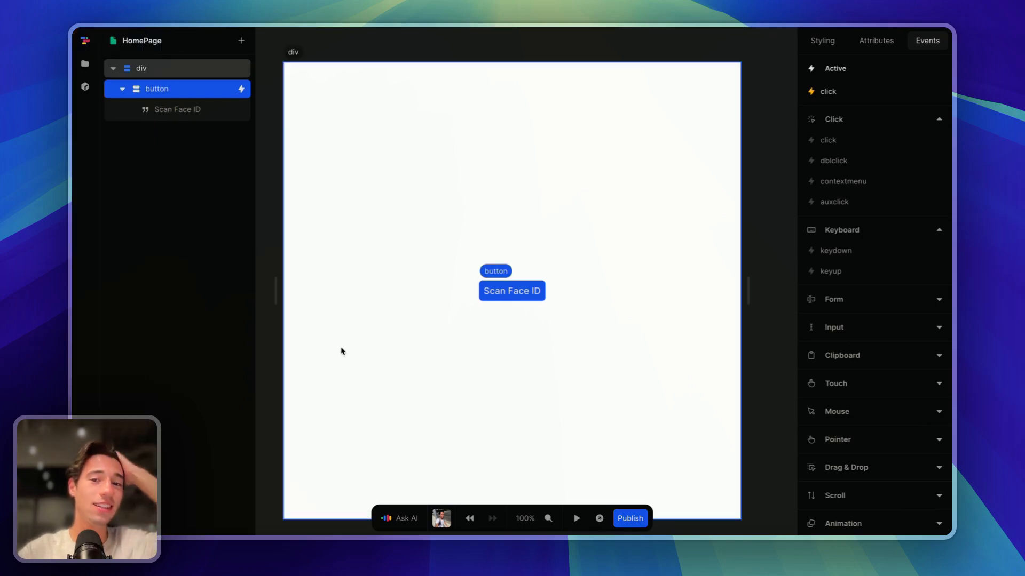
pyautogui.moveTo(74, 230)
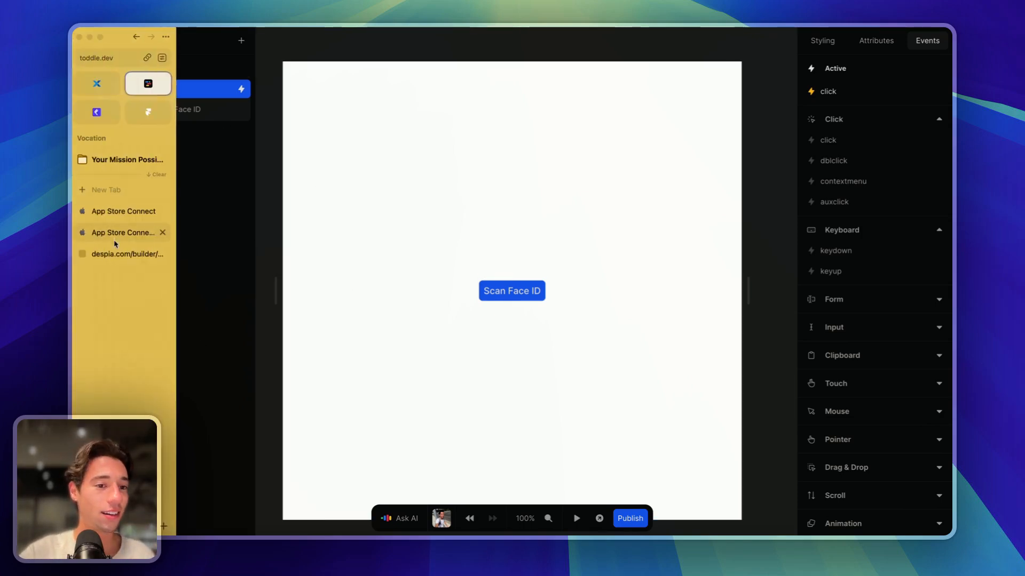
pyautogui.click(109, 253)
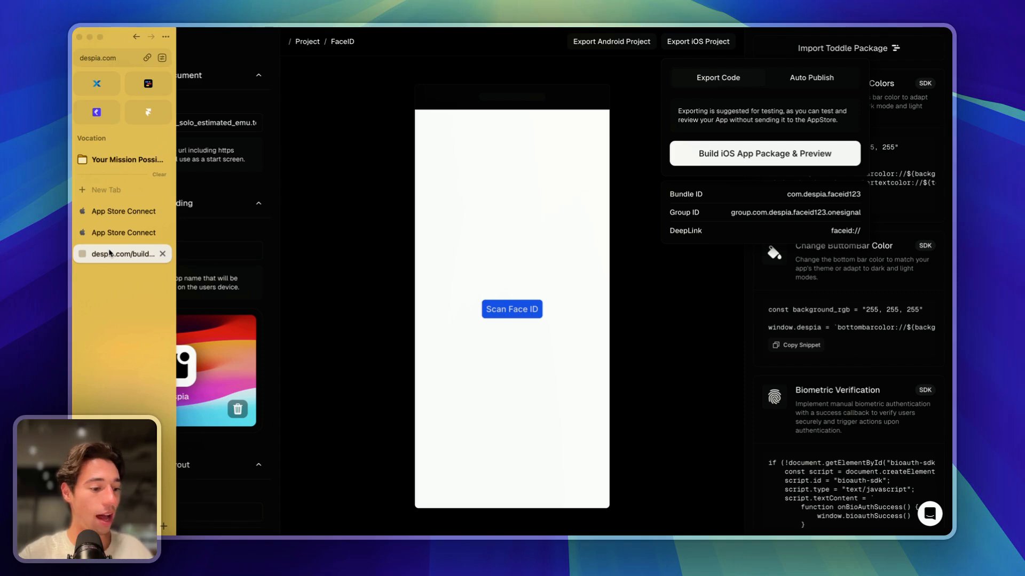
pyautogui.click(125, 234)
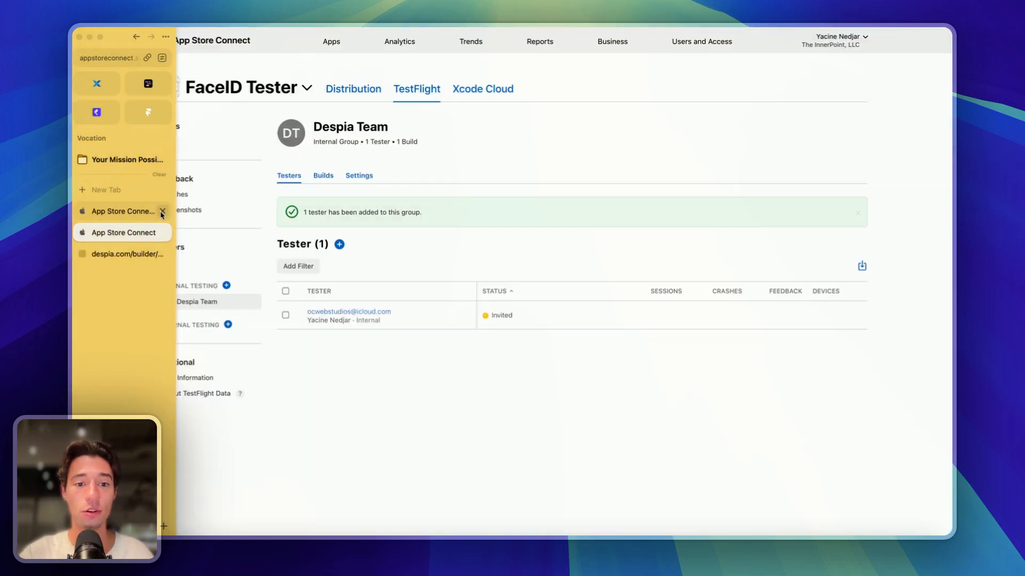
# - View the iOS App Version 1.0 Distribution page, then select Despia Studio's entire Web App Start URL
pyautogui.click(357, 90)
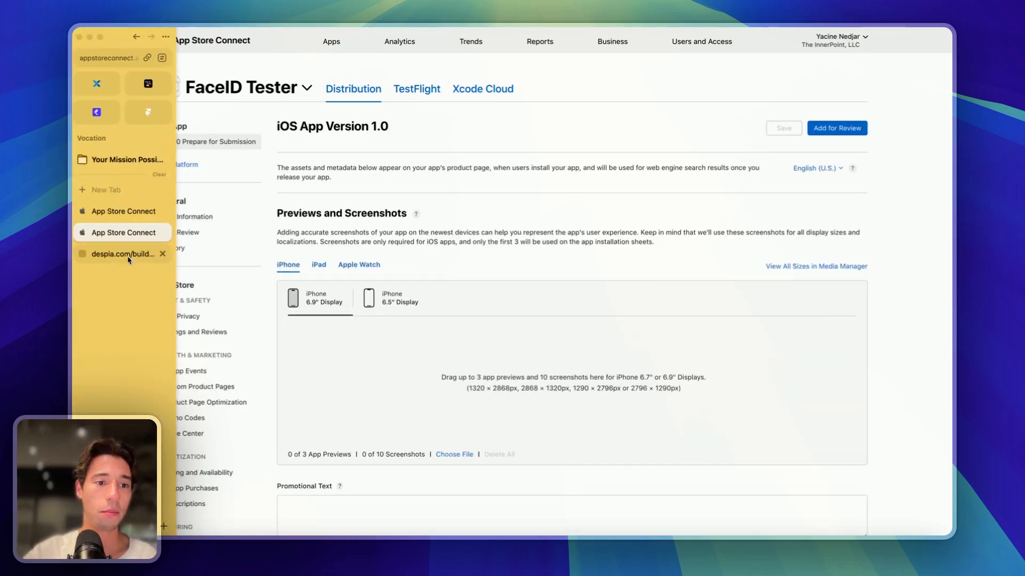
pyautogui.click(144, 252)
pyautogui.tripleClick(176, 123)
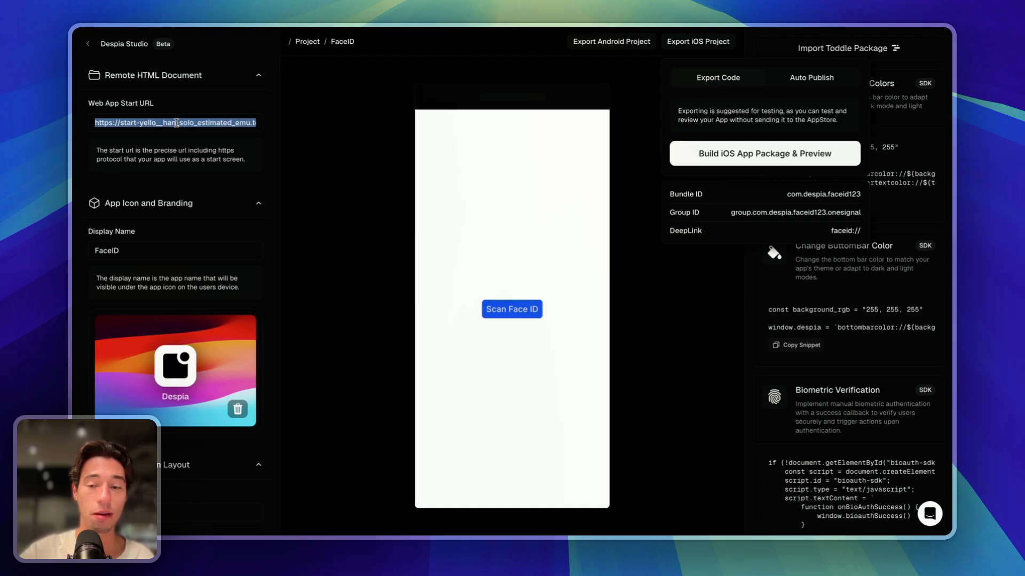
# - Check the toddle editor and Despia project, then return to App Store Connect's Version 1.0 page
pyautogui.moveTo(73, 115)
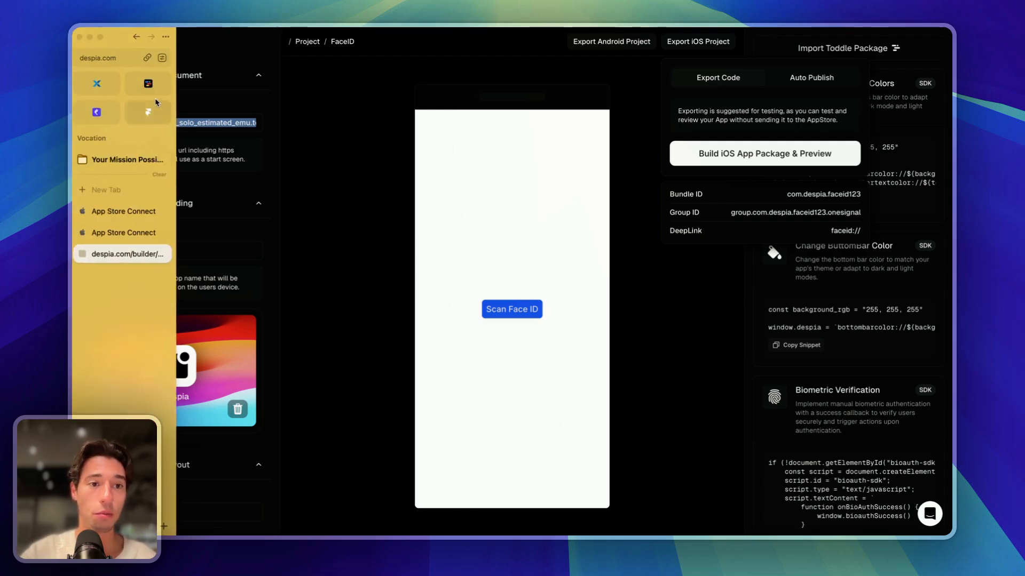
pyautogui.click(151, 87)
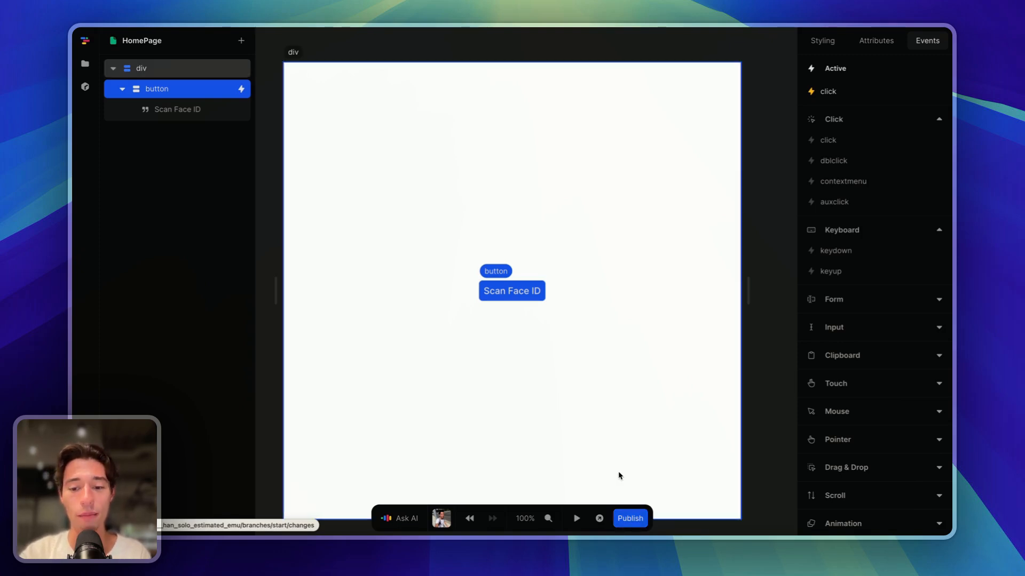
pyautogui.moveTo(74, 208)
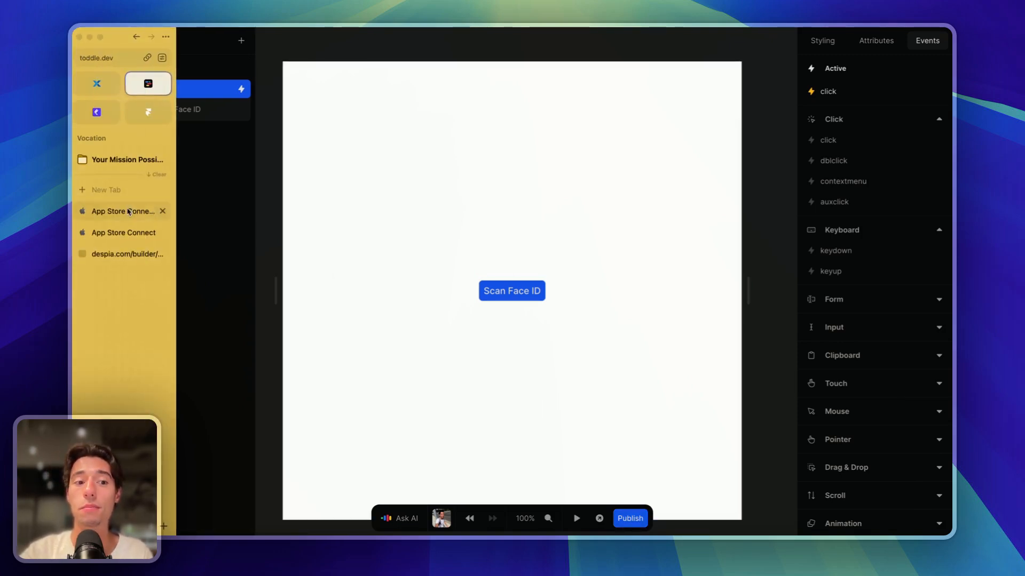
pyautogui.click(142, 256)
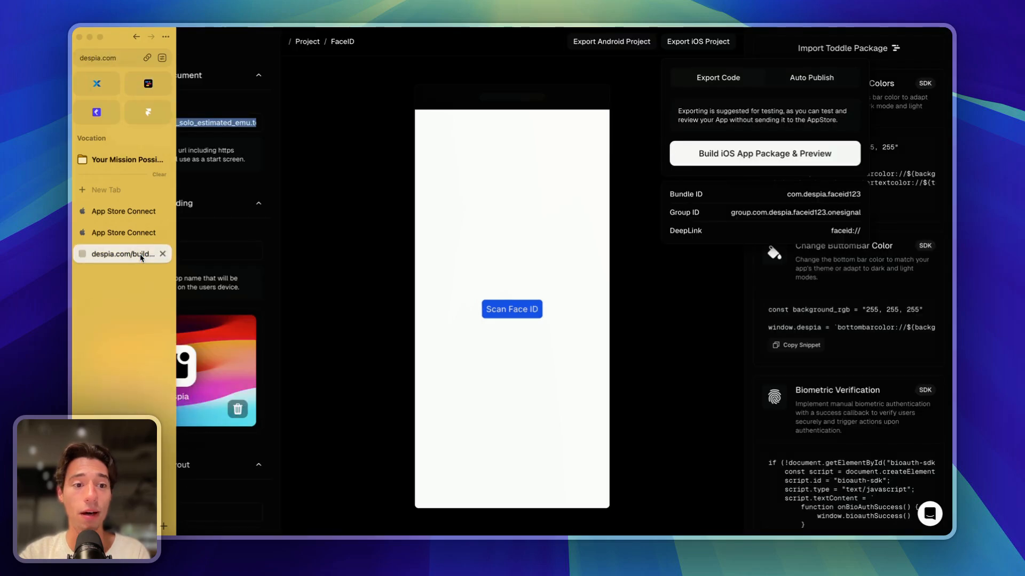
pyautogui.moveTo(74, 235)
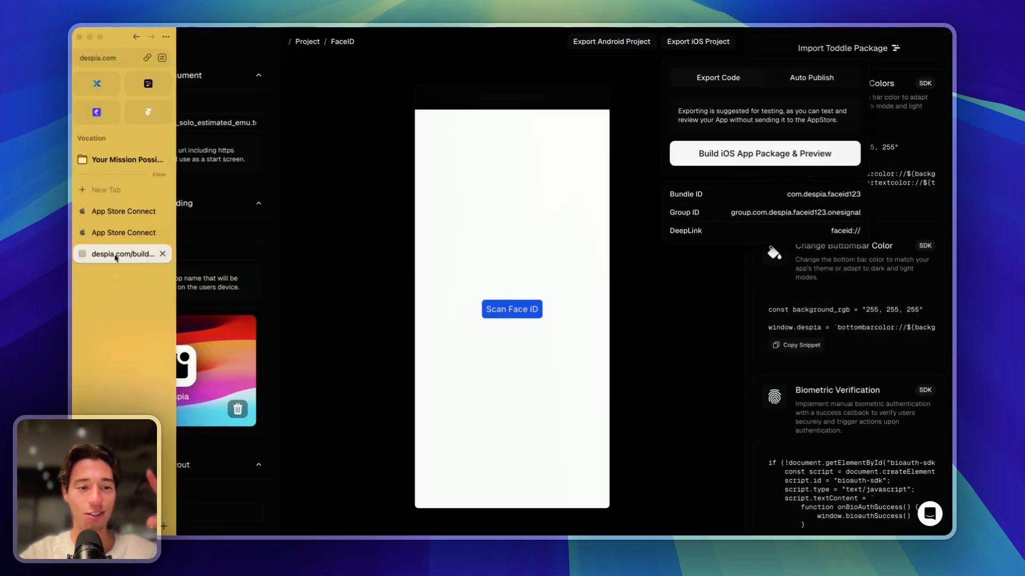
pyautogui.click(119, 234)
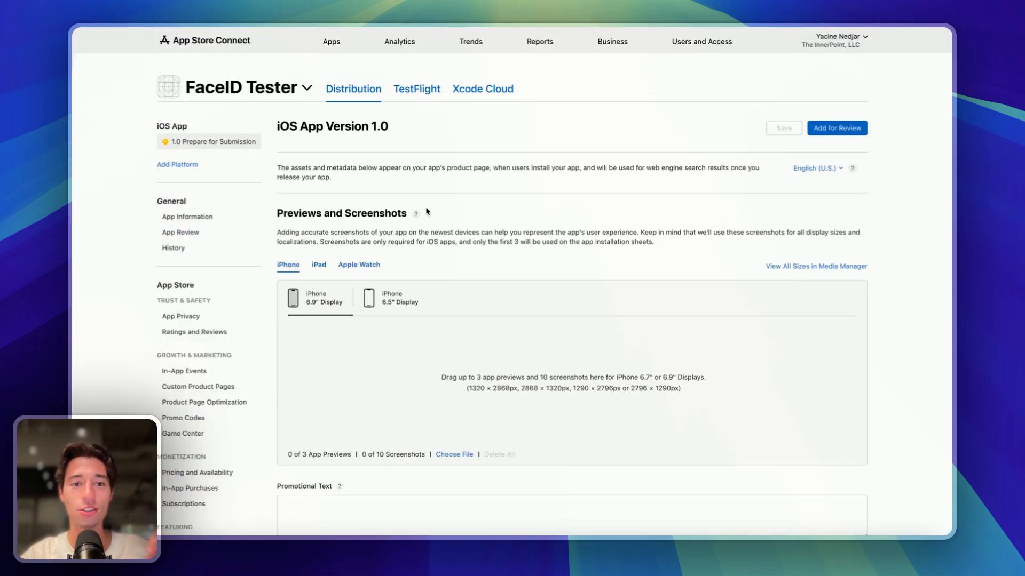
# - Attach build 1 (version 1.0.0) to FaceID Tester's iOS App Version 1.0
pyautogui.scroll(-2, 382, 277)
pyautogui.scroll(-10, 382, 277)
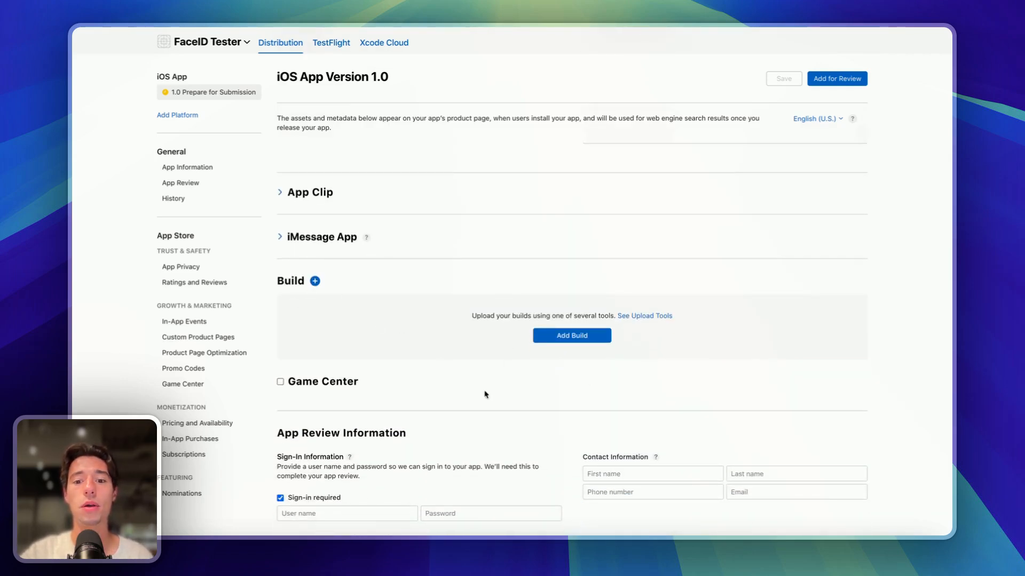
pyautogui.click(573, 337)
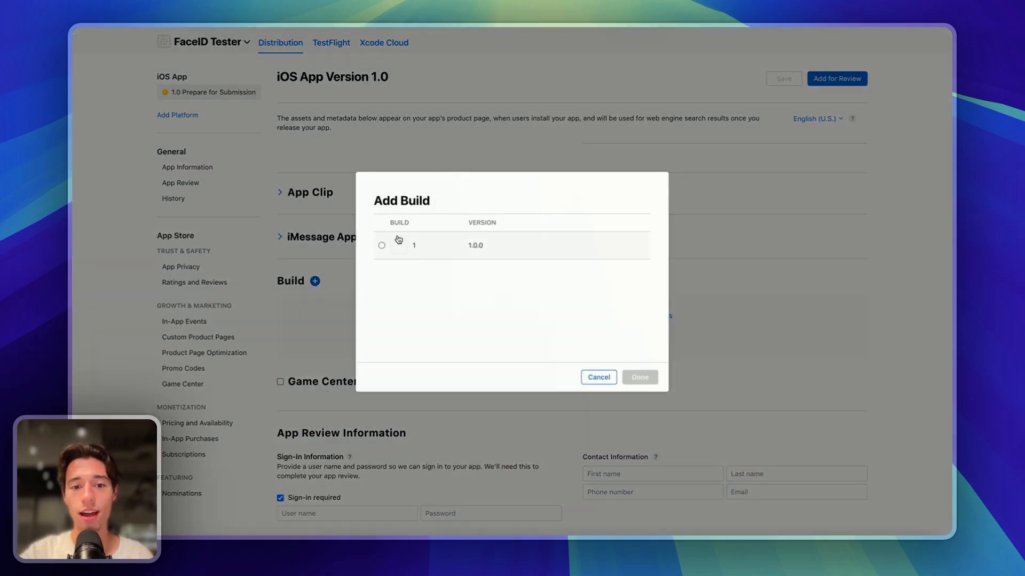
pyautogui.click(381, 246)
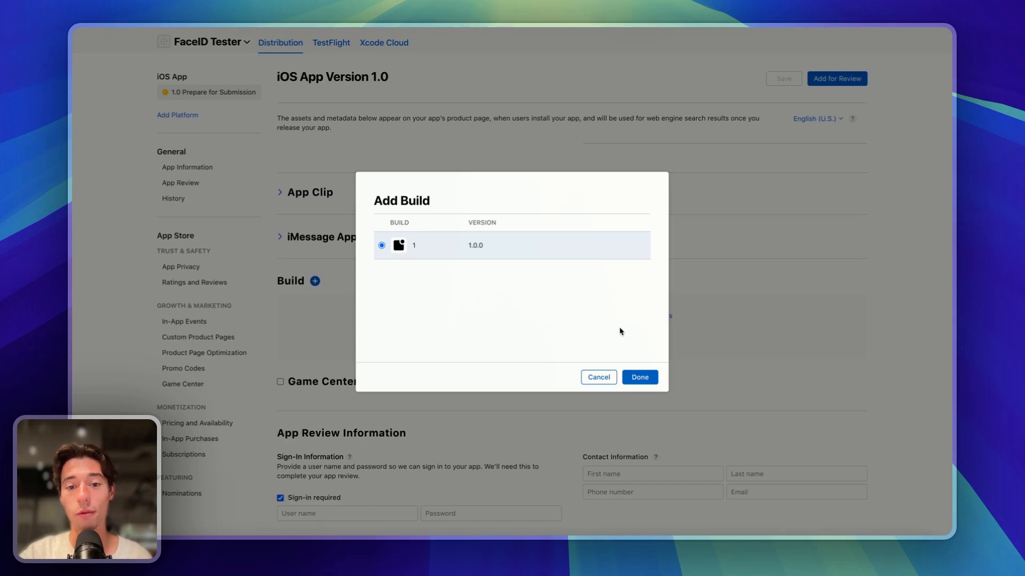
pyautogui.click(639, 380)
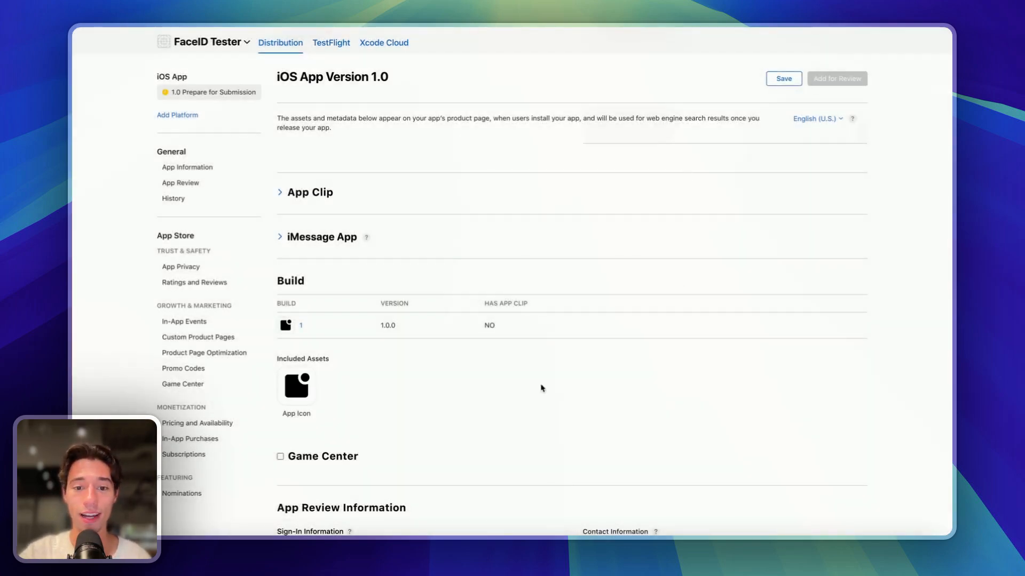
# - Step through the Description, Marketing/Support URL, Copyright, Version and Promotional Text fields, then scroll up
pyautogui.scroll(-6, 535, 402)
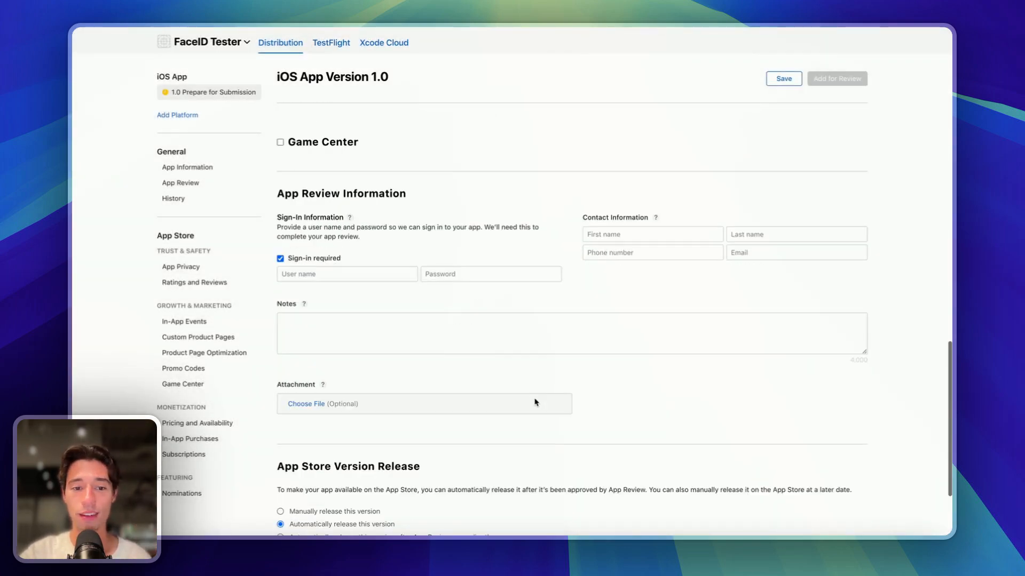
pyautogui.scroll(10, 536, 401)
pyautogui.scroll(3, 536, 401)
pyautogui.click(447, 320)
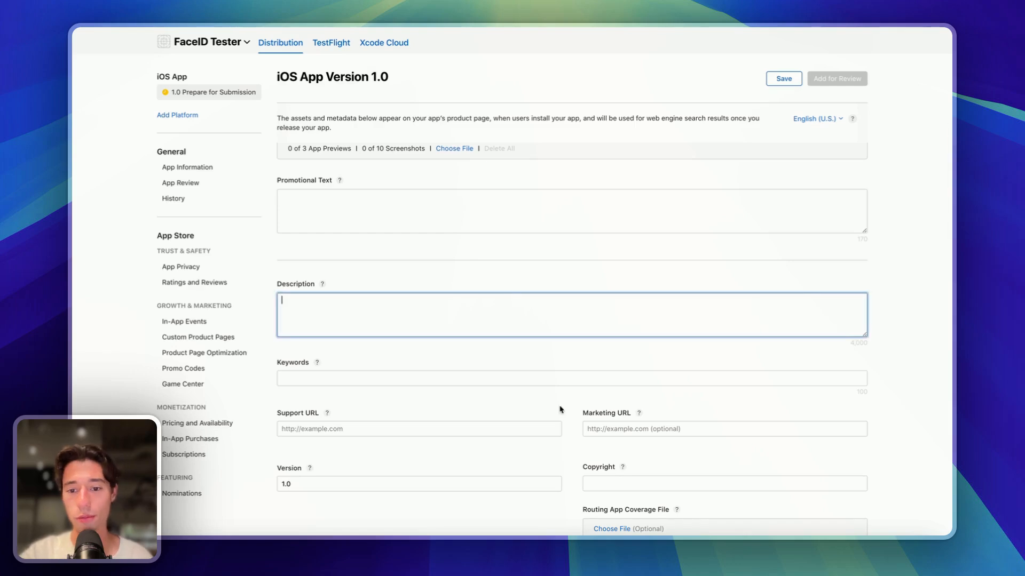
pyautogui.click(606, 430)
pyautogui.click(553, 427)
pyautogui.click(593, 483)
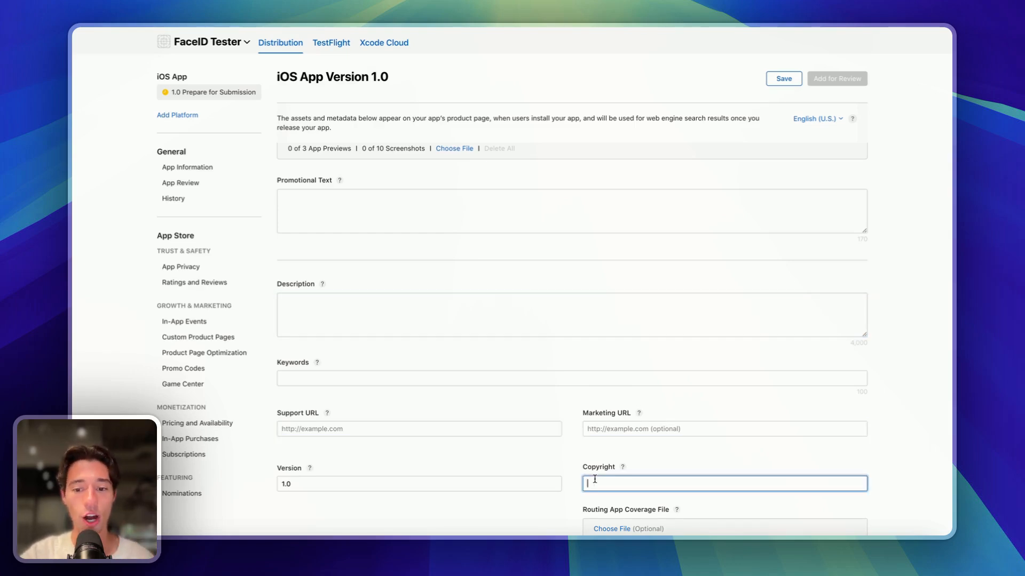
pyautogui.click(540, 486)
pyautogui.click(443, 235)
pyautogui.click(442, 209)
pyautogui.scroll(6, 441, 209)
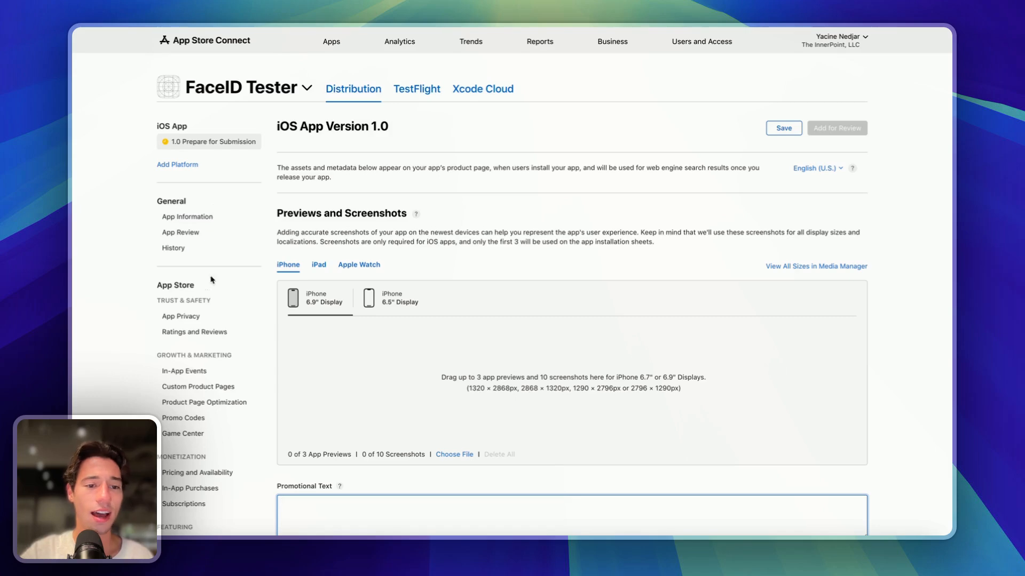
# - Go to FaceID Tester's App Privacy page from the sidebar
pyautogui.click(184, 319)
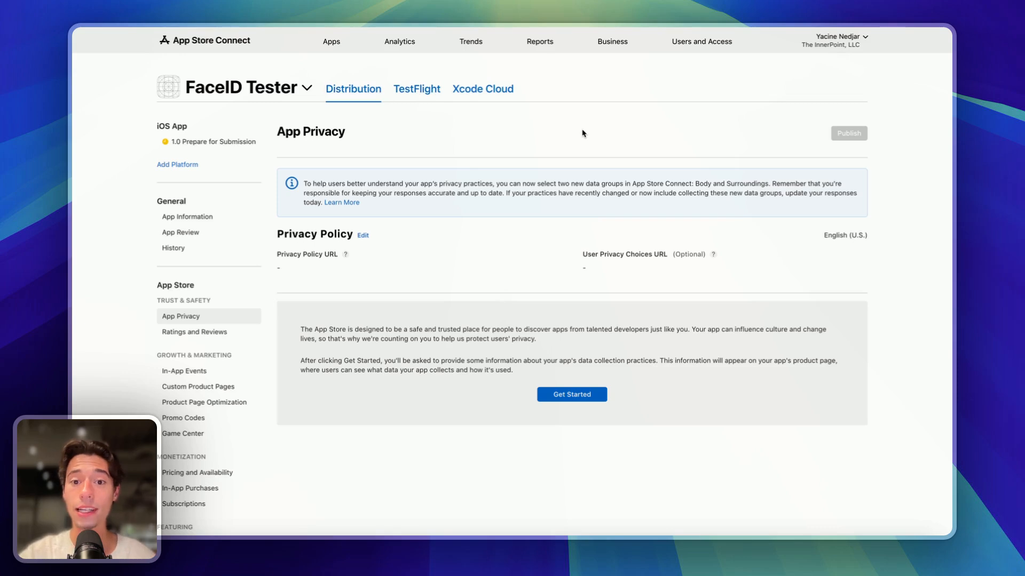
# - Return to the Despia Studio FaceID project and open, then close, its Intercom support chat
pyautogui.moveTo(80, 229)
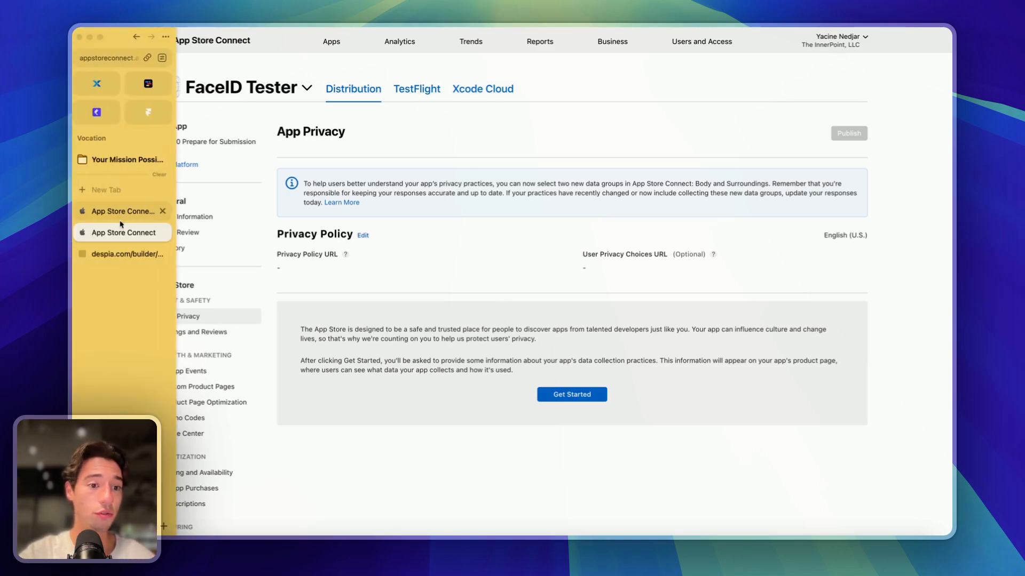
pyautogui.click(107, 254)
pyautogui.click(929, 514)
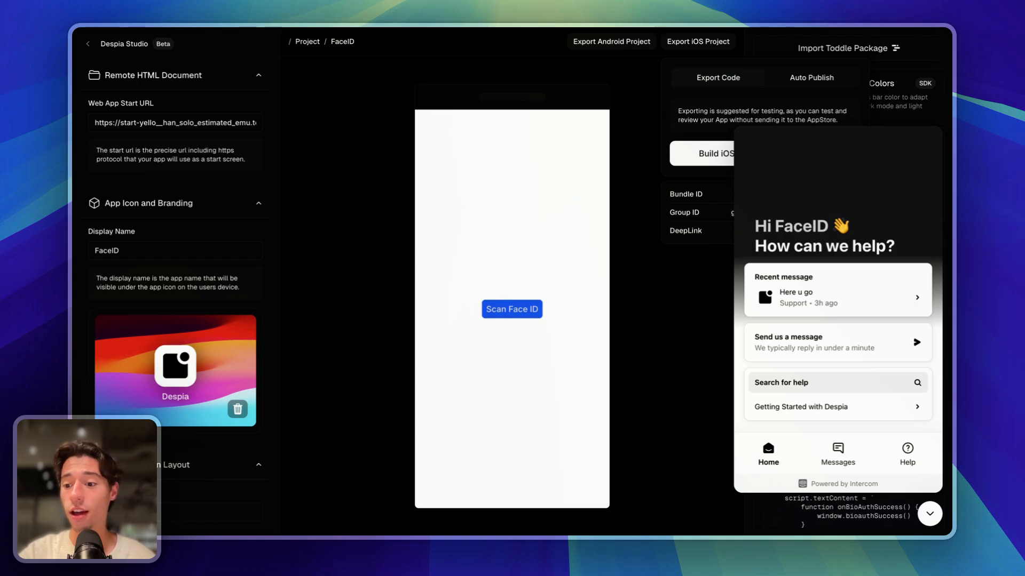
pyautogui.click(929, 514)
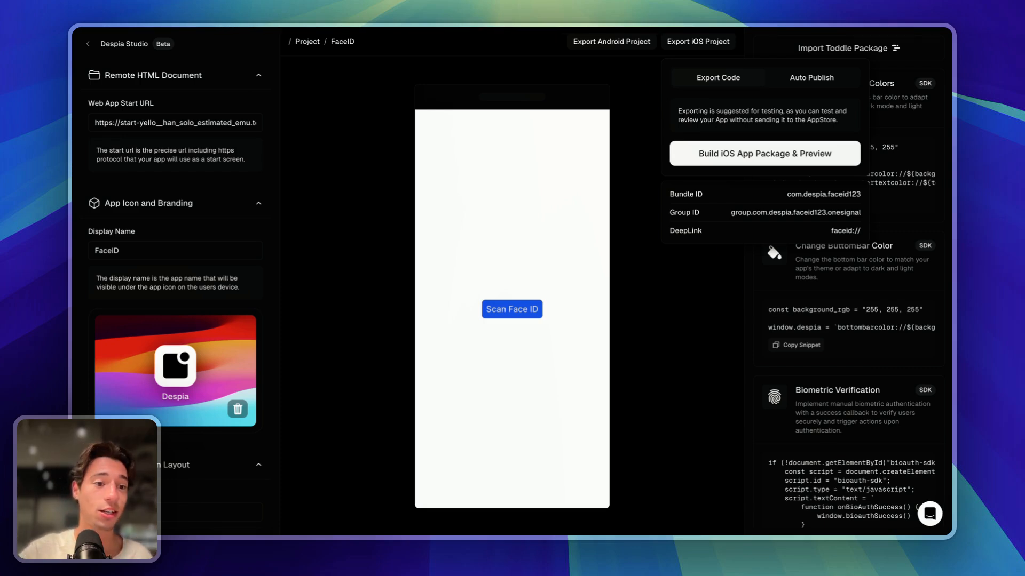
# - Search Google for 'apple minimum functionality' in a new Arc tab
pyautogui.moveTo(74, 192)
pyautogui.click(107, 191)
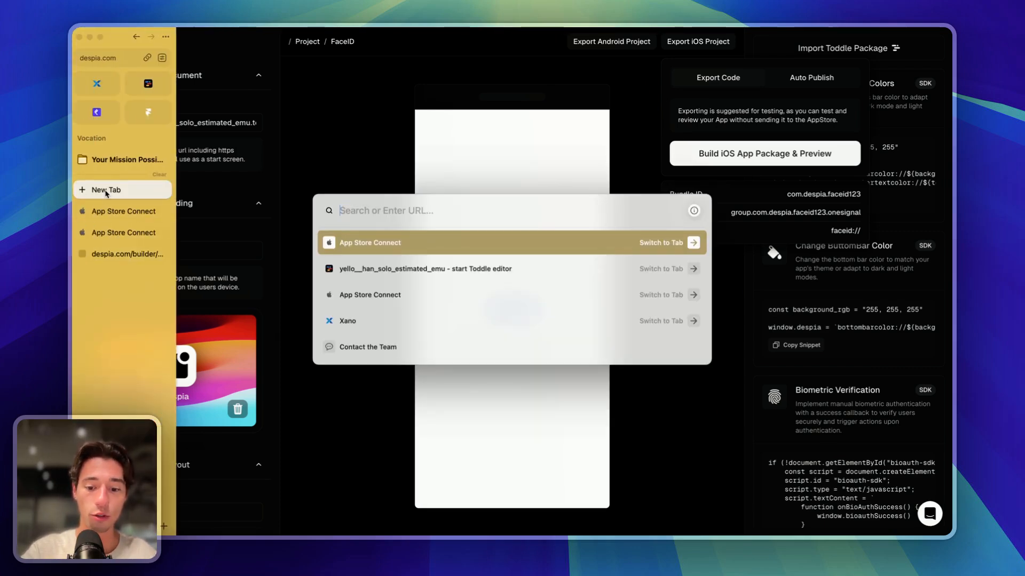
pyautogui.write('apple ')
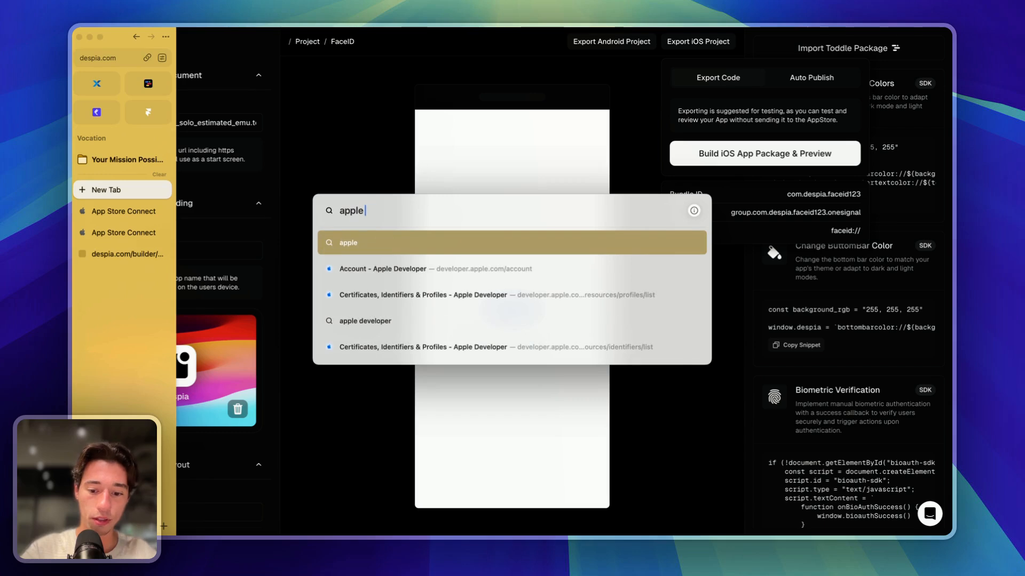
pyautogui.write('minimum ')
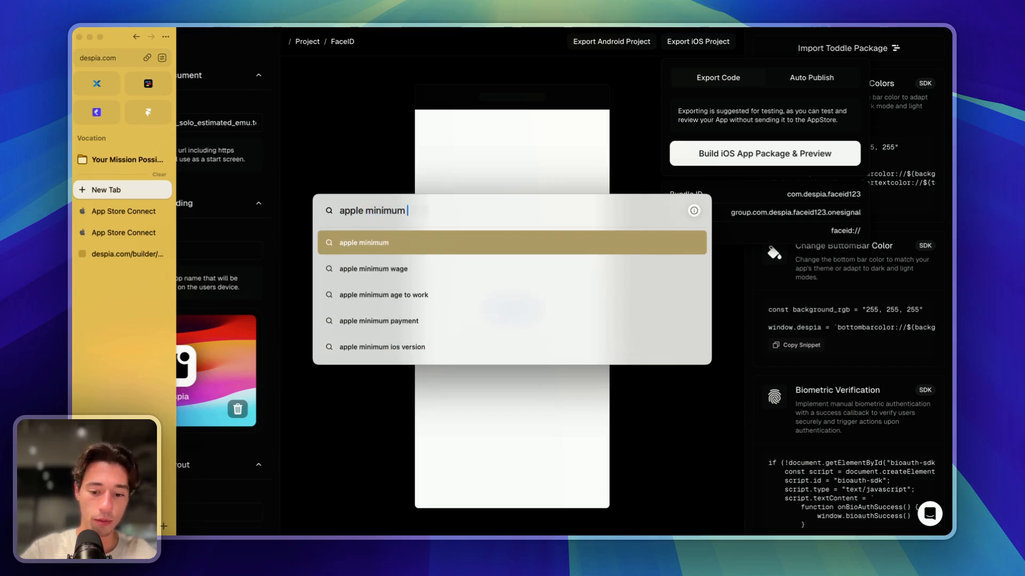
pyautogui.write('functionality')
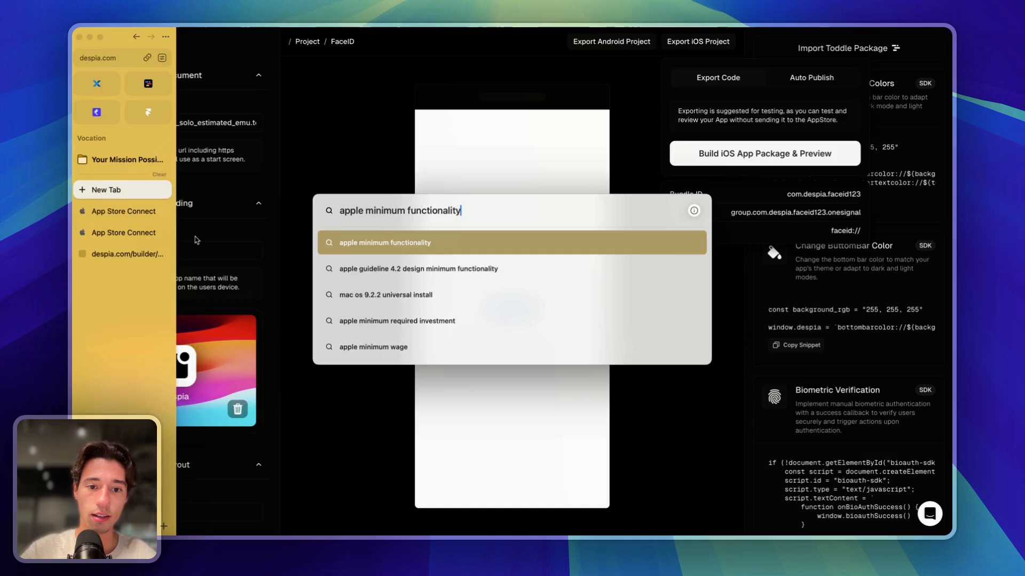
pyautogui.press('Return')
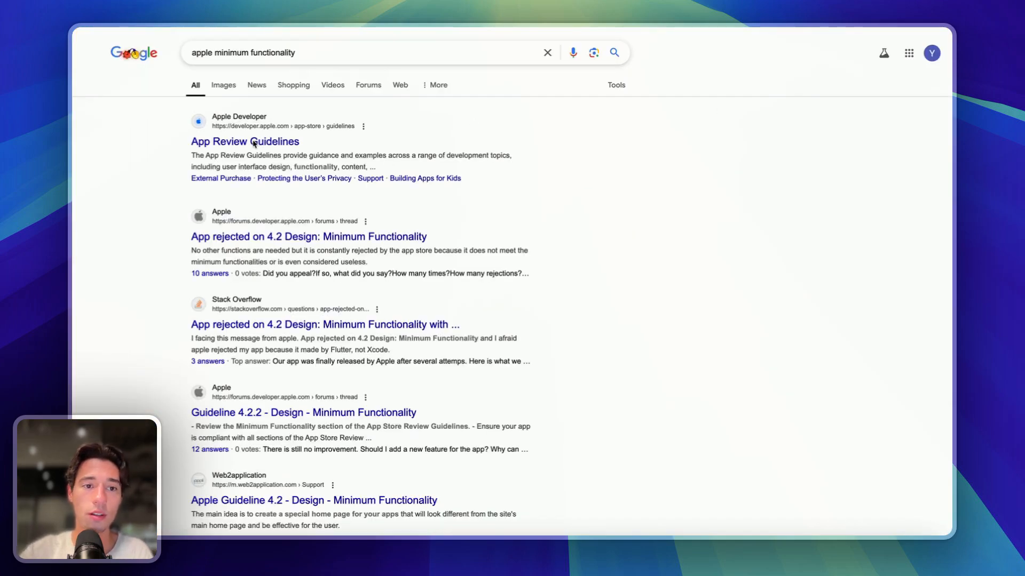
# - Open Apple's App Review Guidelines from the search results and scroll through them
pyautogui.click(254, 143)
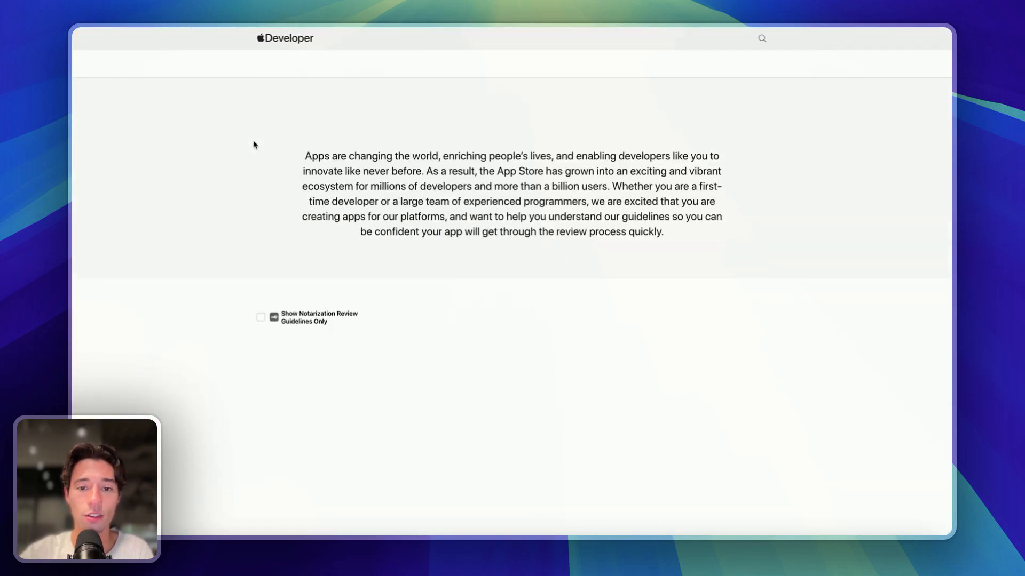
pyautogui.scroll(-20, 455, 313)
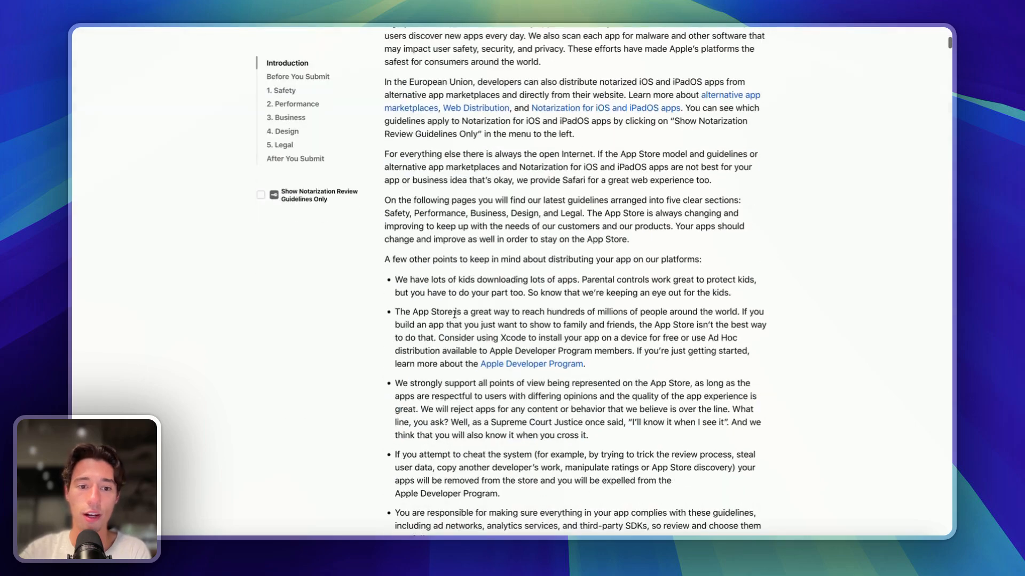
pyautogui.scroll(-10, 454, 318)
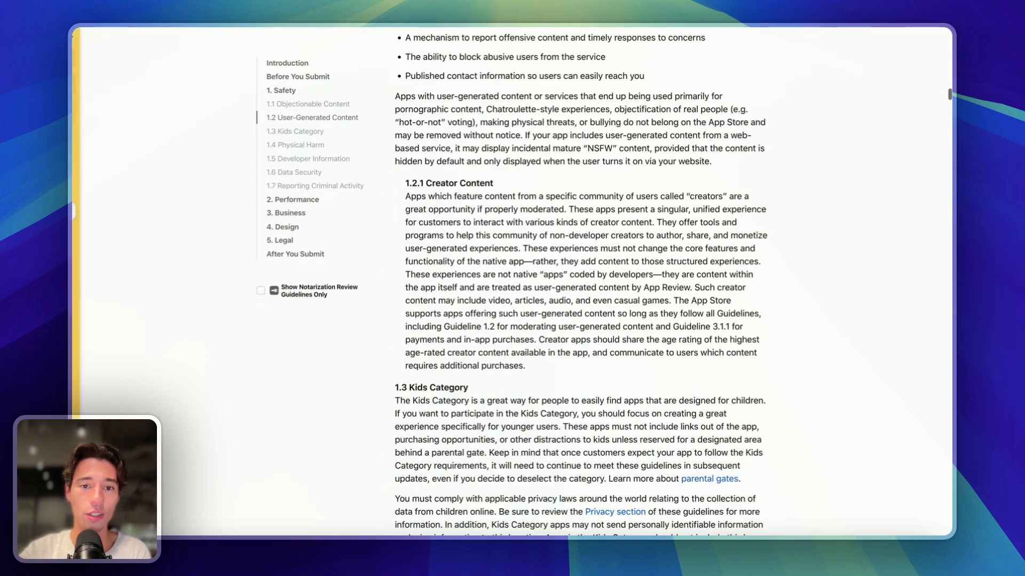
# - Go back, read the Guideline 4.2.2 forum thread, then close its tab
pyautogui.moveTo(75, 53)
pyautogui.click(136, 37)
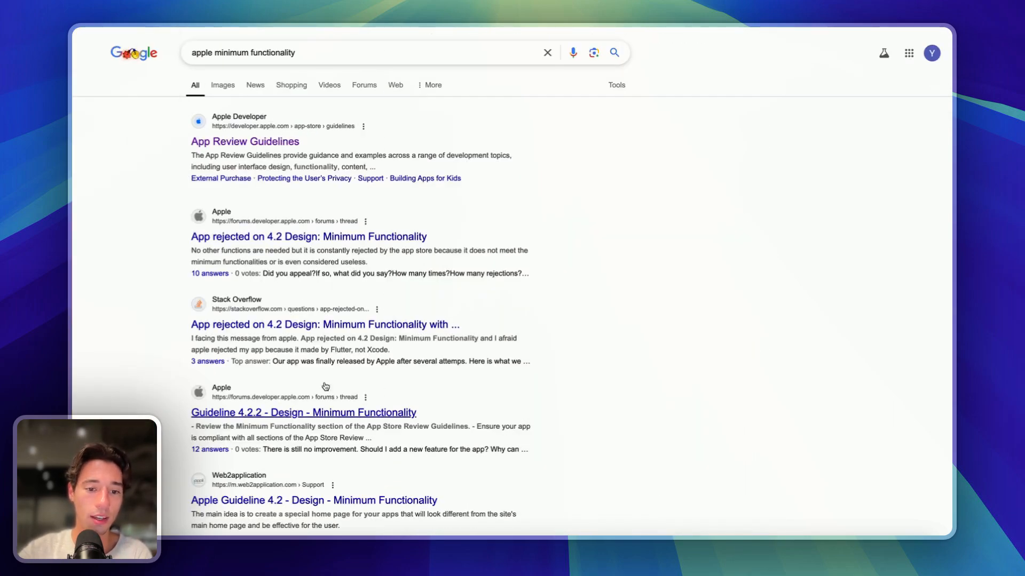
pyautogui.click(331, 414)
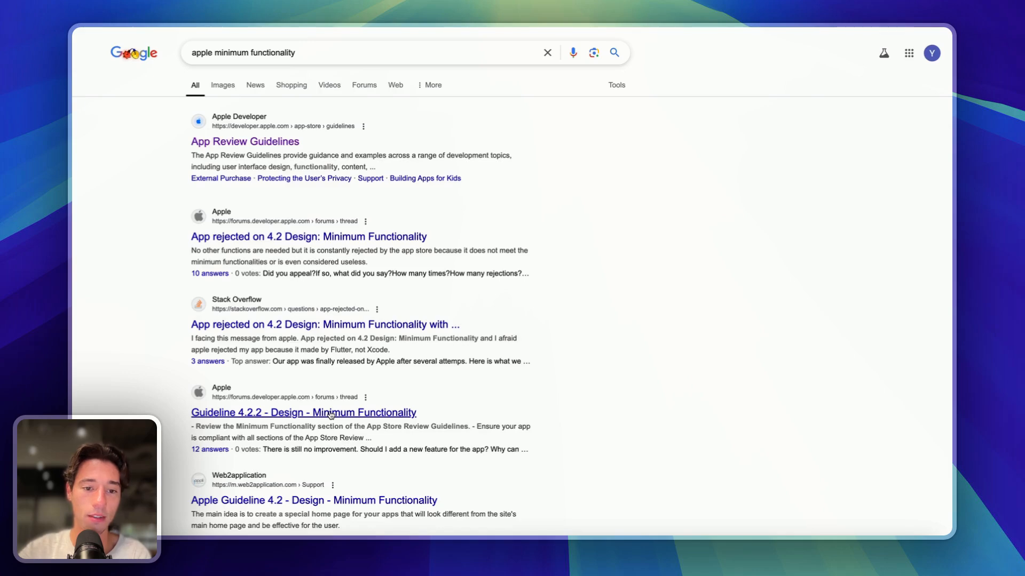
pyautogui.scroll(-15, 329, 412)
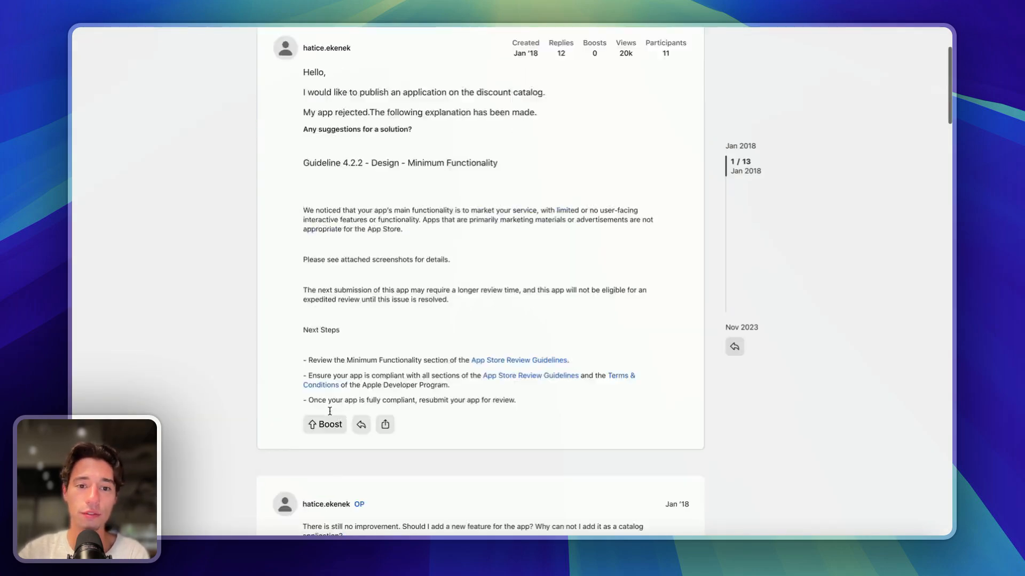
pyautogui.moveTo(88, 305)
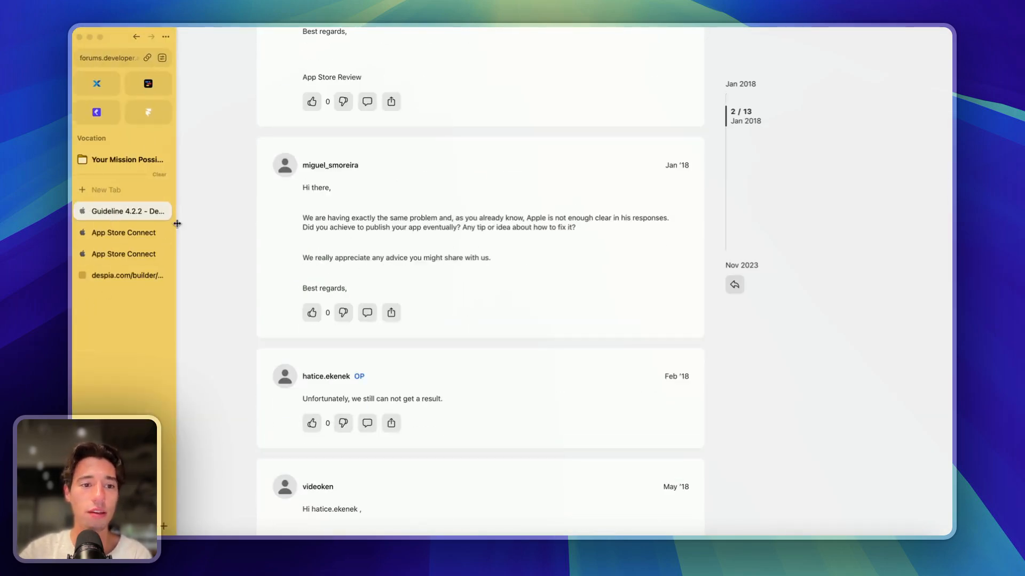
pyautogui.click(163, 212)
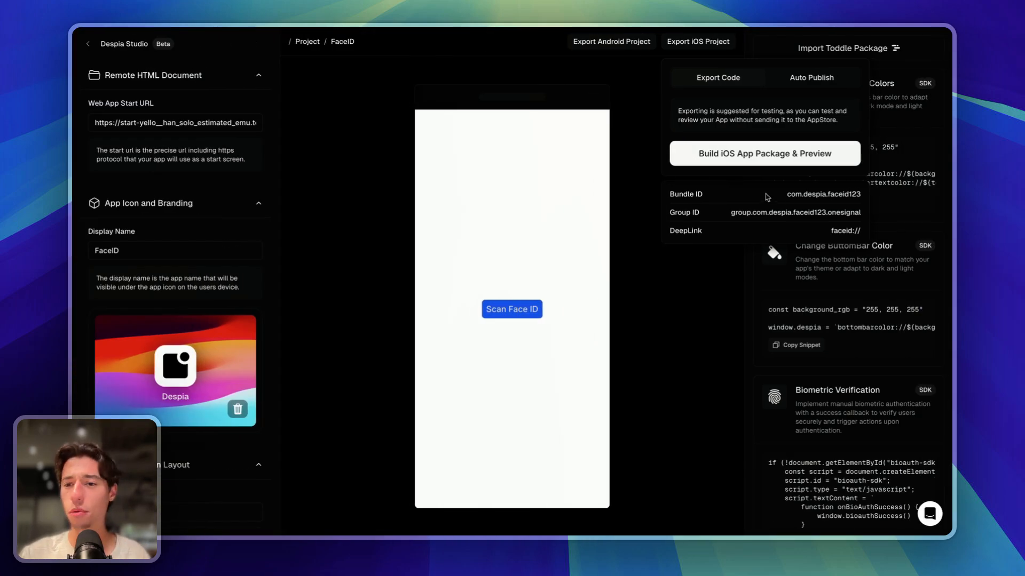
# - Close the duplicate tab and view FaceID Tester's TestFlight builds in App Store Connect
pyautogui.moveTo(74, 179)
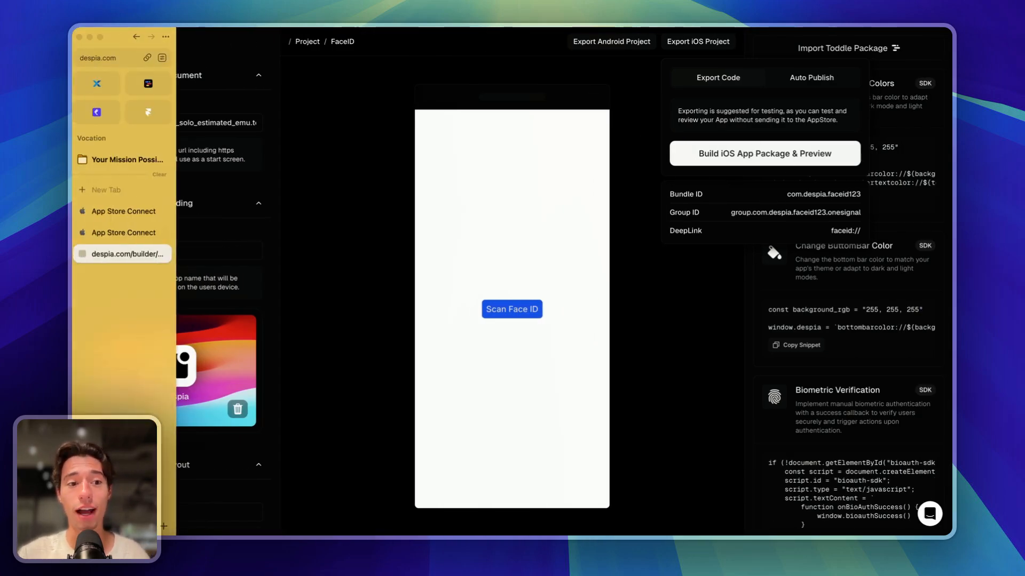
pyautogui.click(164, 235)
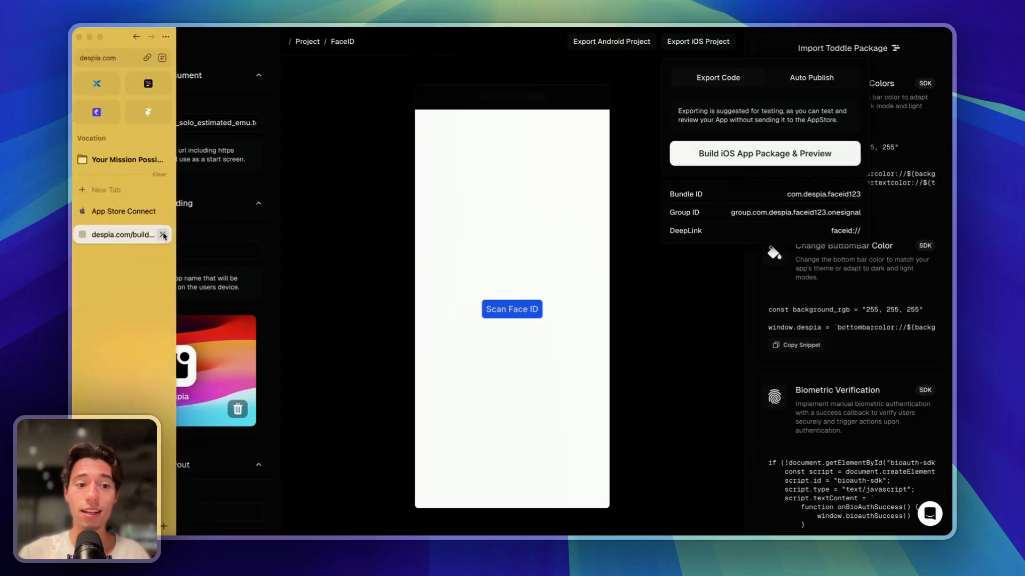
pyautogui.click(129, 216)
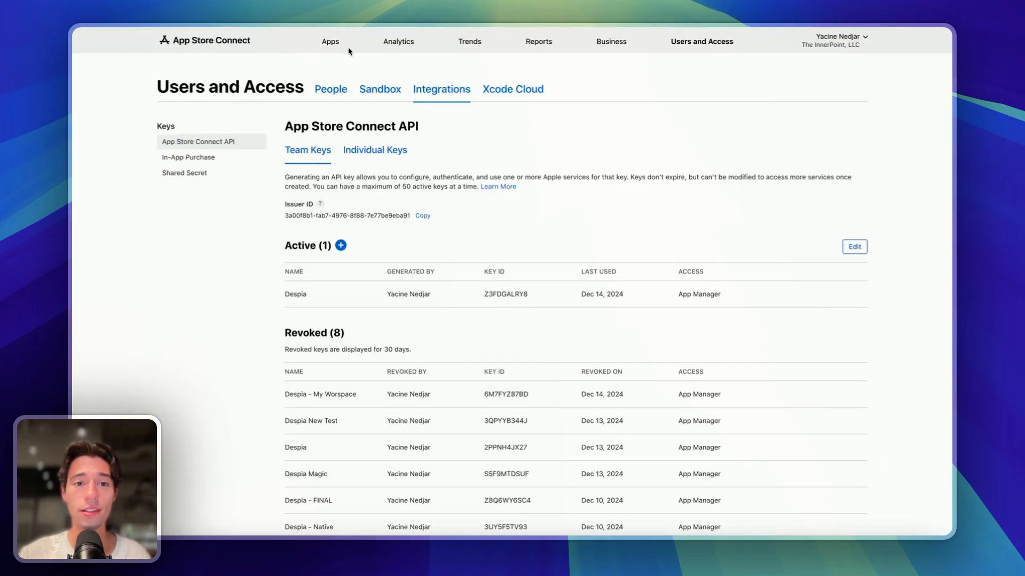
pyautogui.click(331, 42)
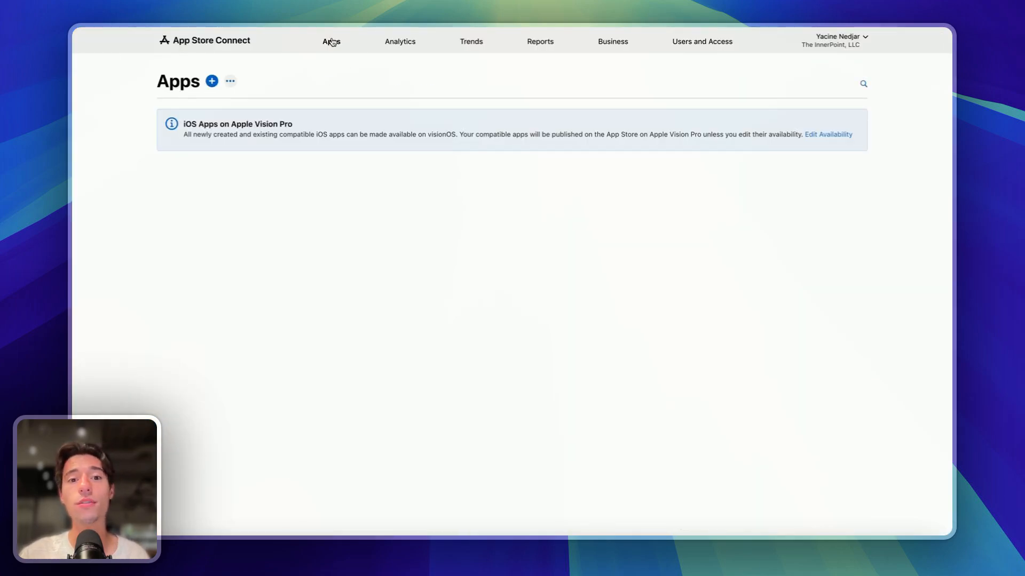
pyautogui.click(205, 206)
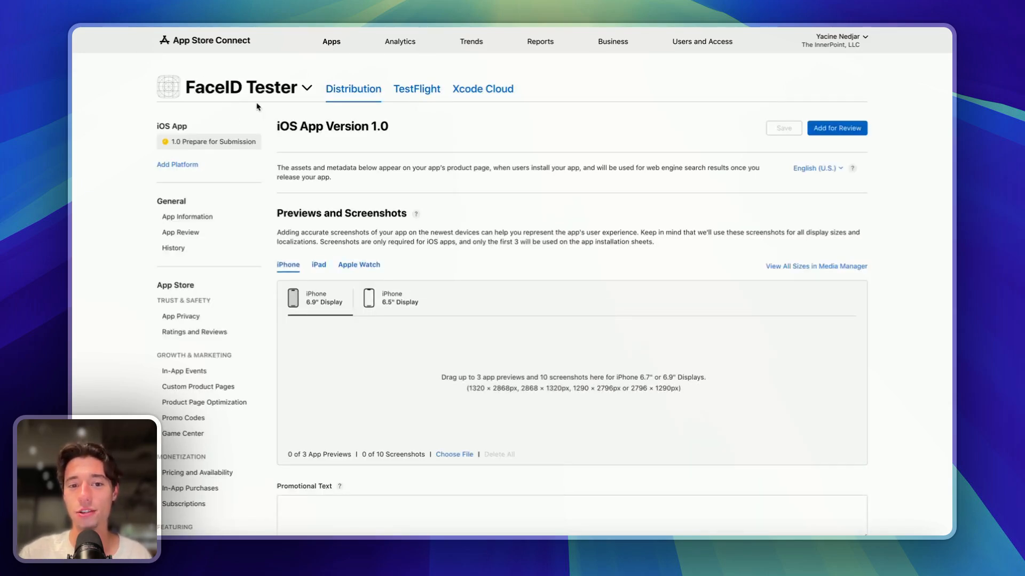
pyautogui.click(414, 89)
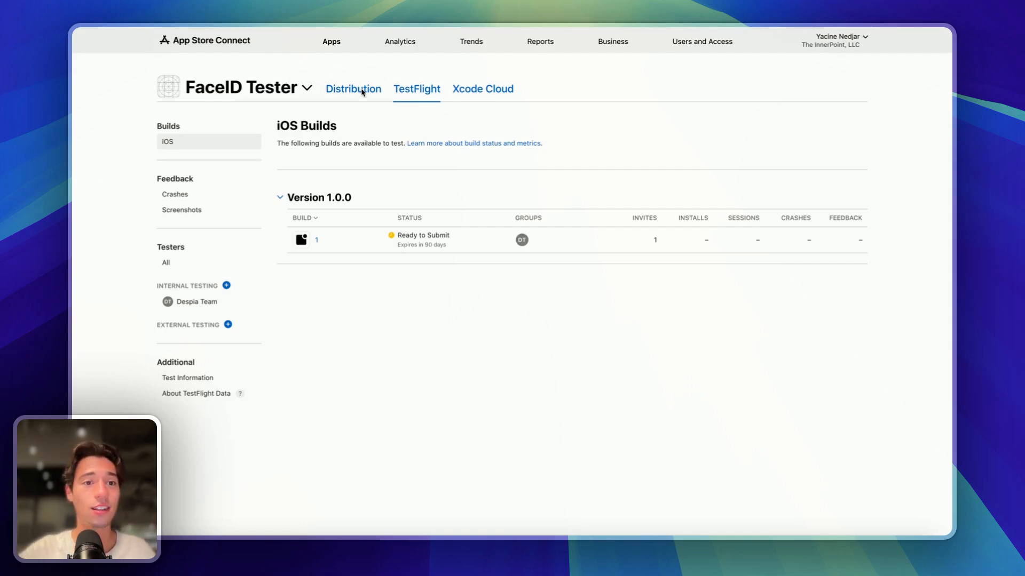
# - Switch to the pinned toddle tab showing the HomePage editor with the Scan Face ID button
pyautogui.moveTo(74, 90)
pyautogui.click(162, 81)
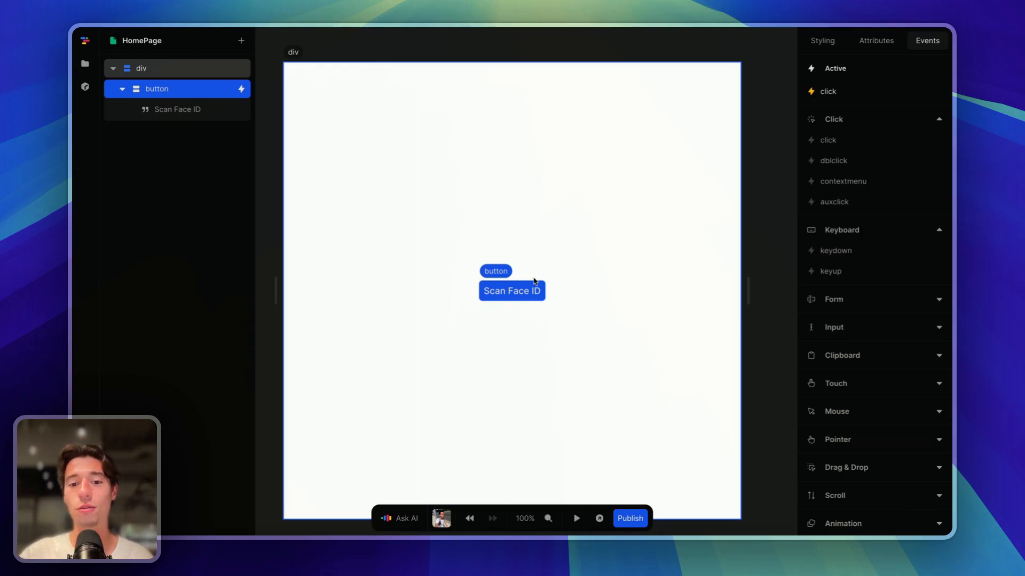
# - Add a despiaHapticFeedback action in heavy mode to the button's click workflow
pyautogui.click(827, 92)
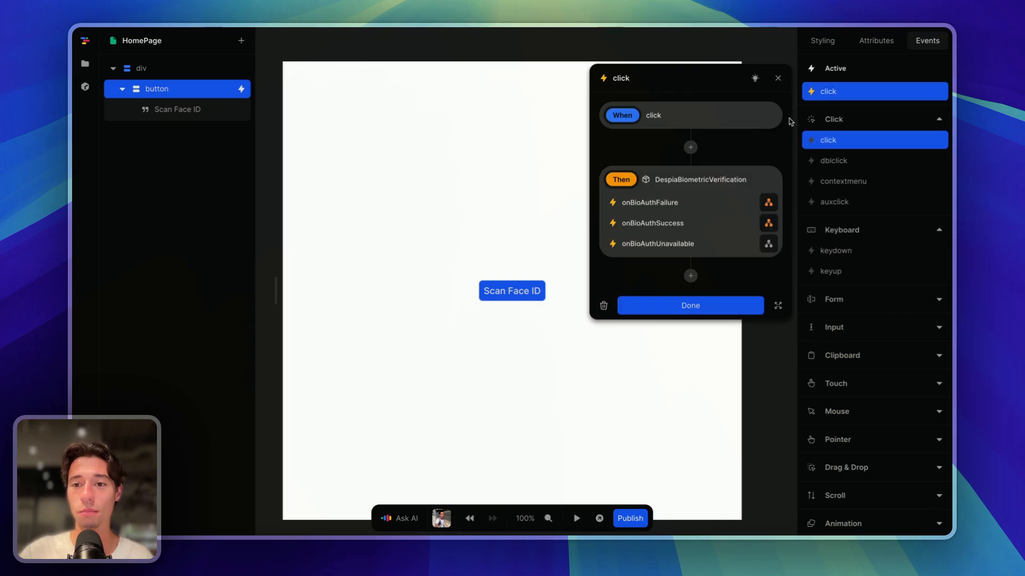
pyautogui.click(689, 143)
pyautogui.write('hap')
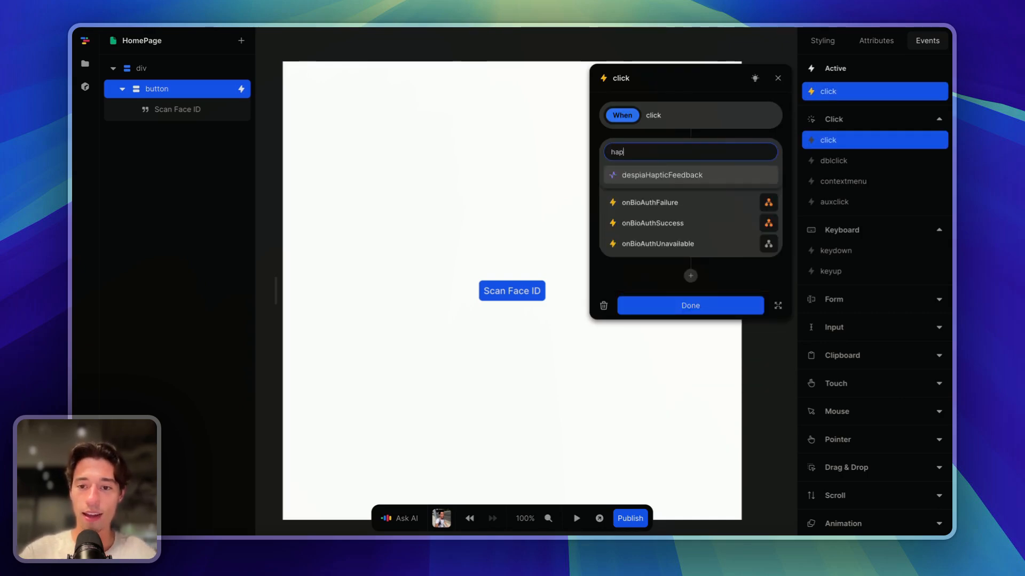
pyautogui.click(681, 176)
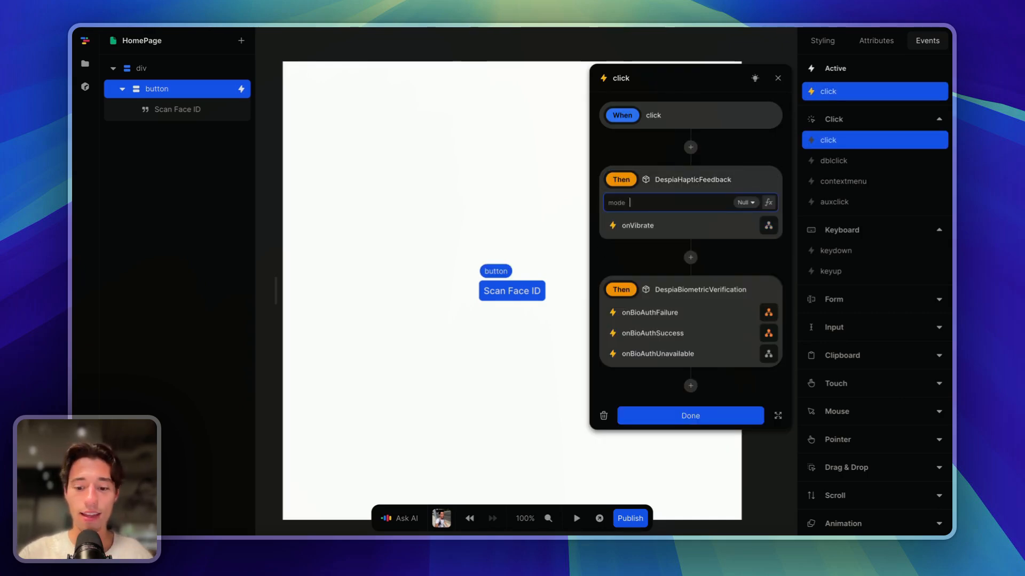
pyautogui.write('heav')
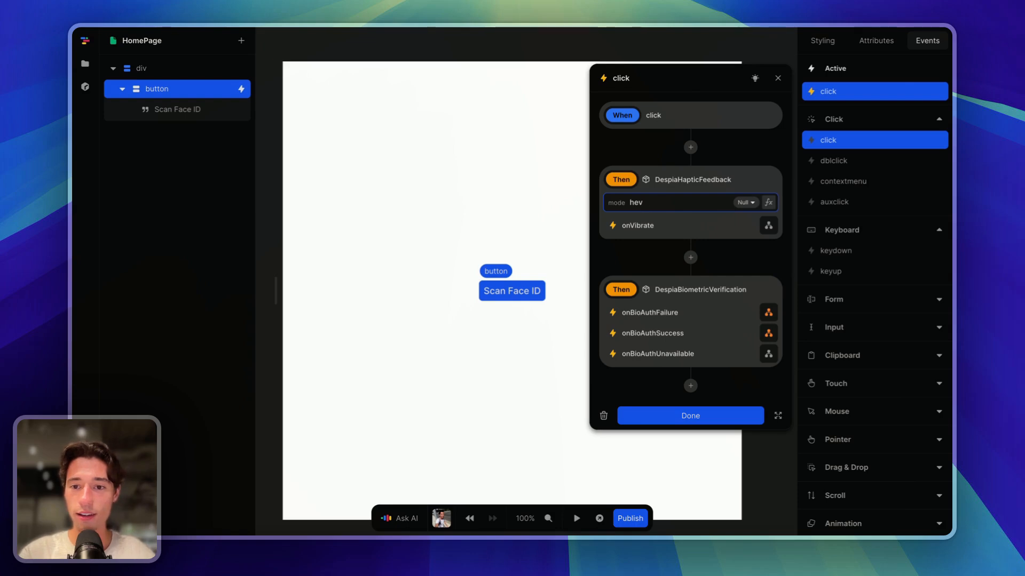
pyautogui.write('y')
pyautogui.click(743, 151)
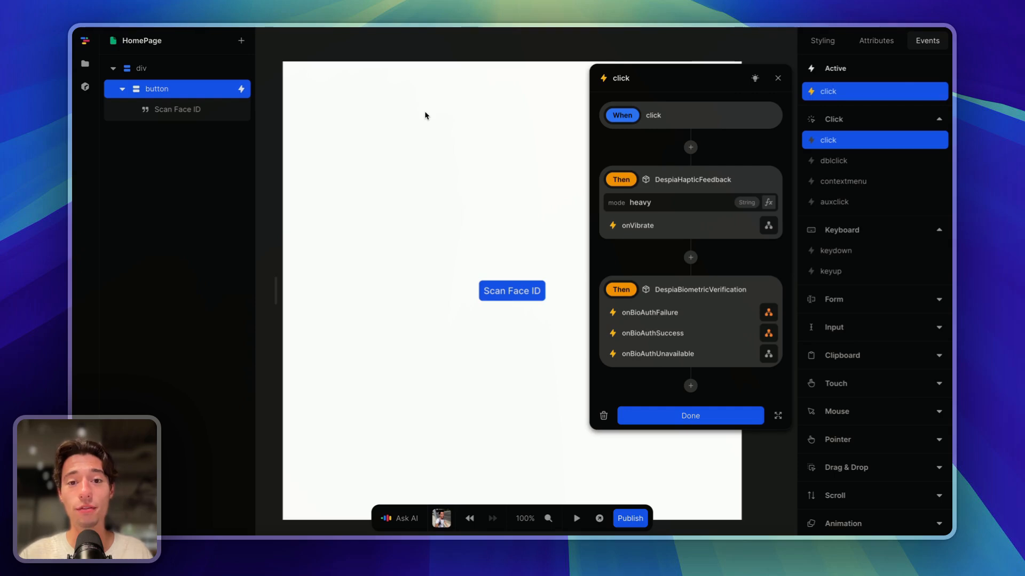
# - Delete the DespiaBiometricVerification action from the click workflow
pyautogui.click(755, 177)
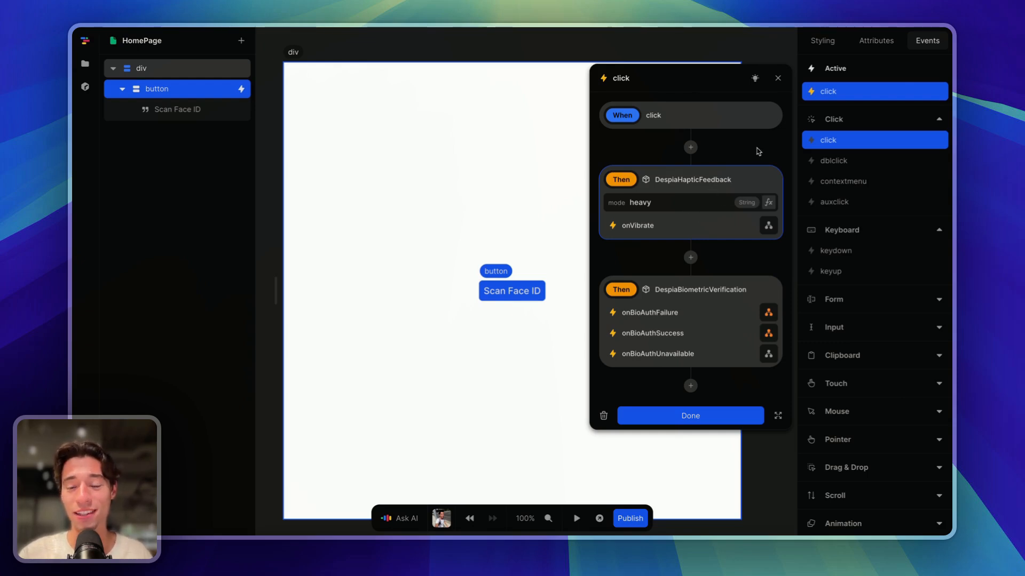
pyautogui.click(759, 152)
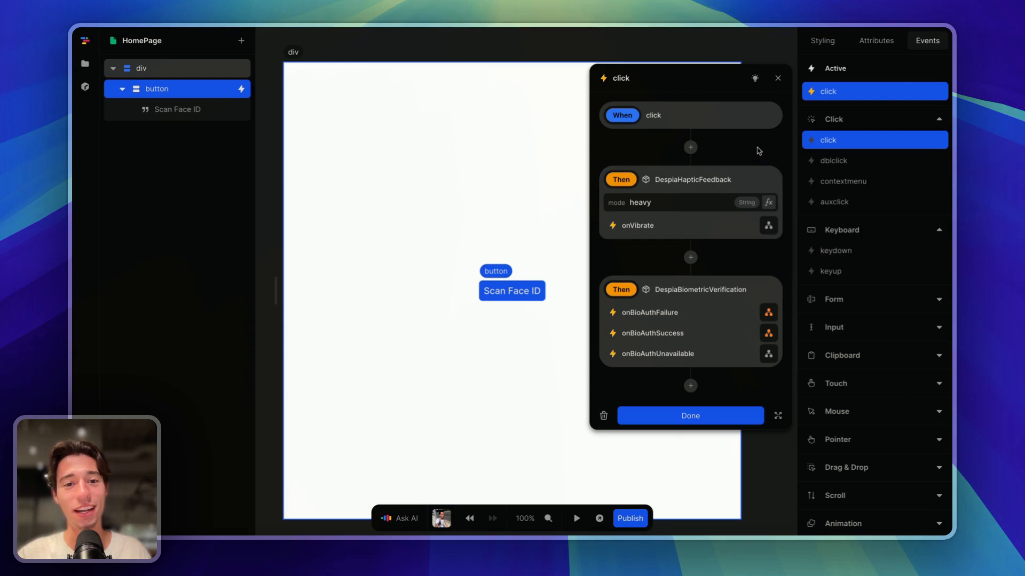
pyautogui.click(778, 78)
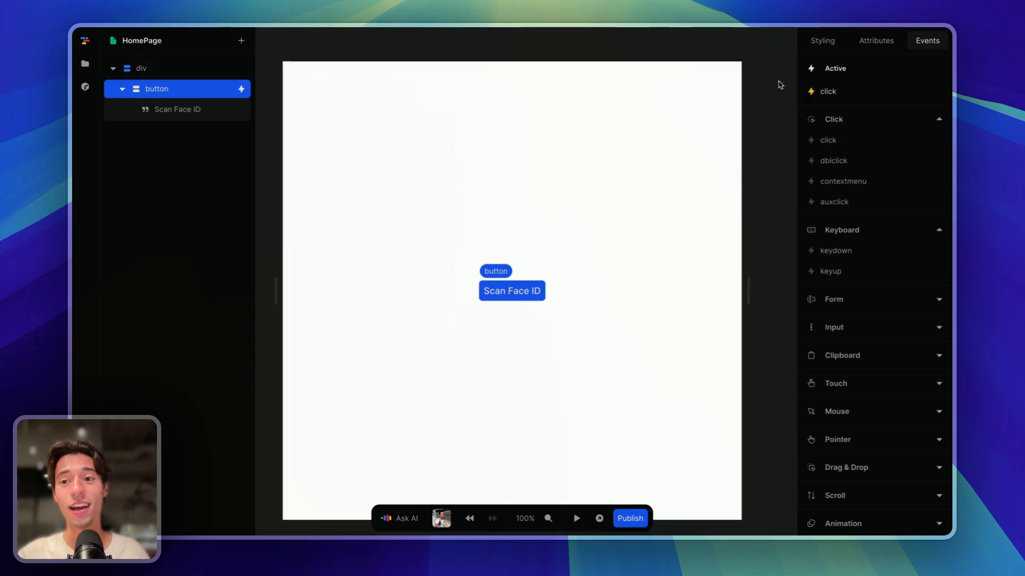
pyautogui.click(852, 91)
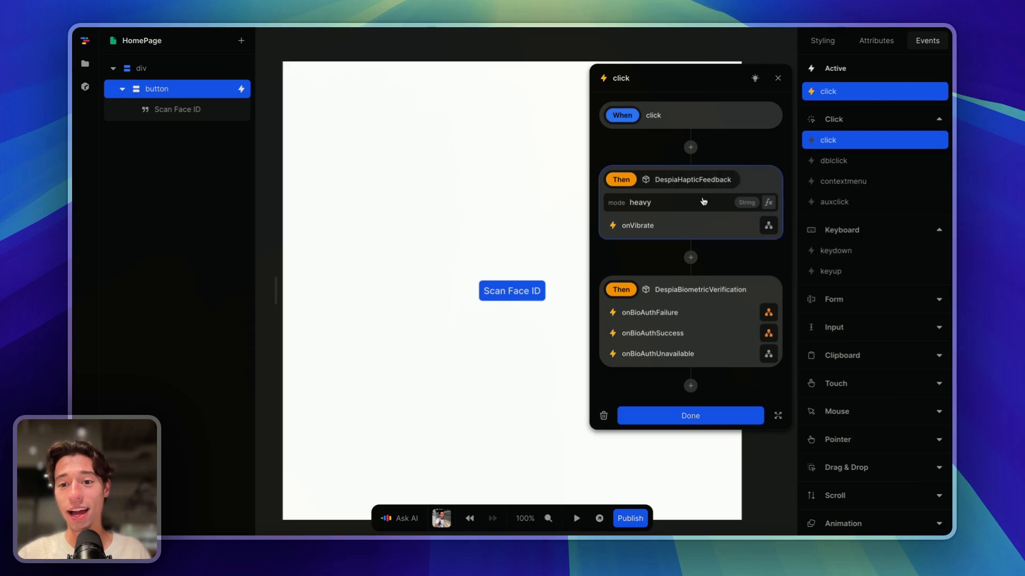
pyautogui.click(778, 78)
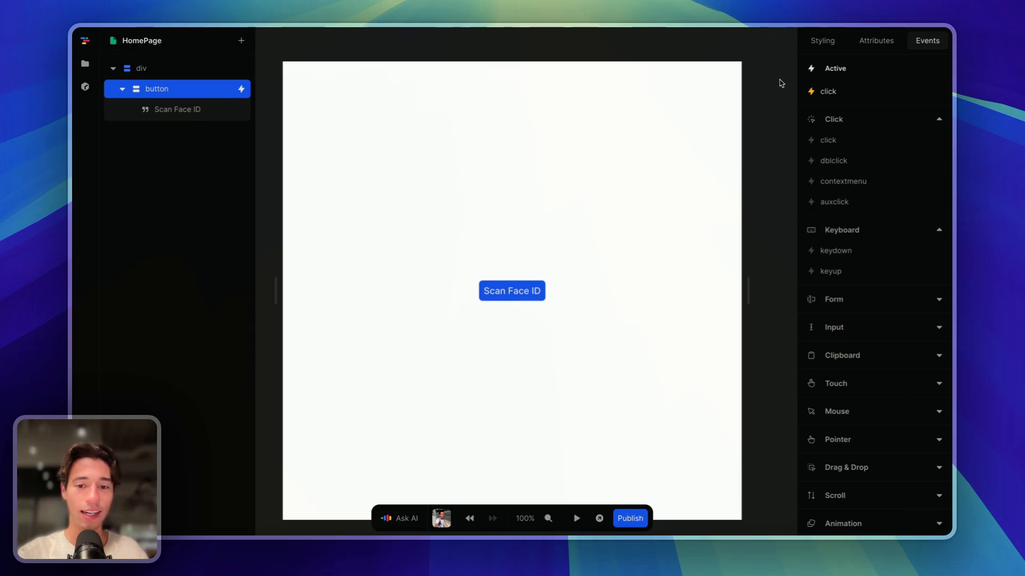
pyautogui.click(854, 93)
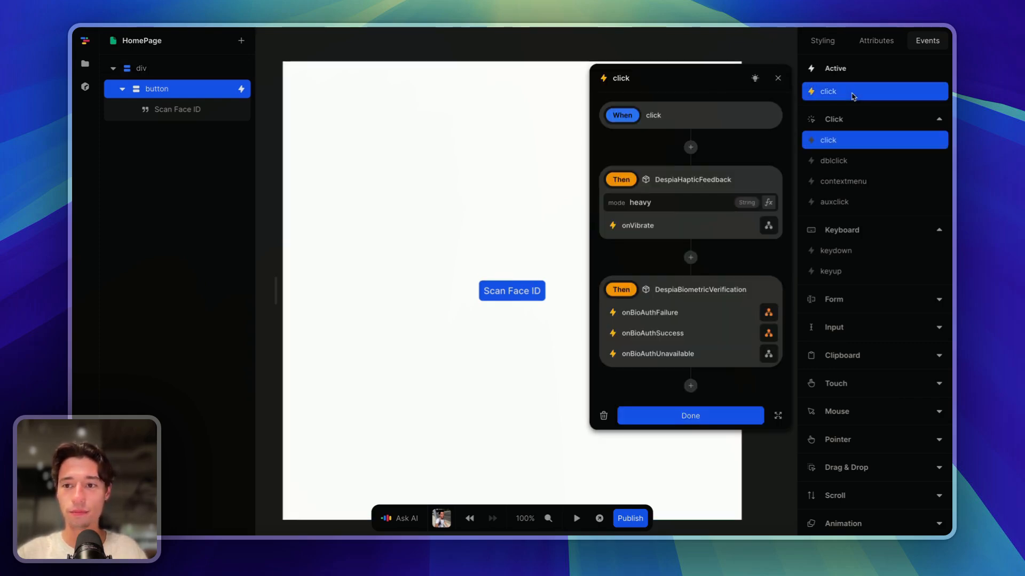
pyautogui.click(677, 201)
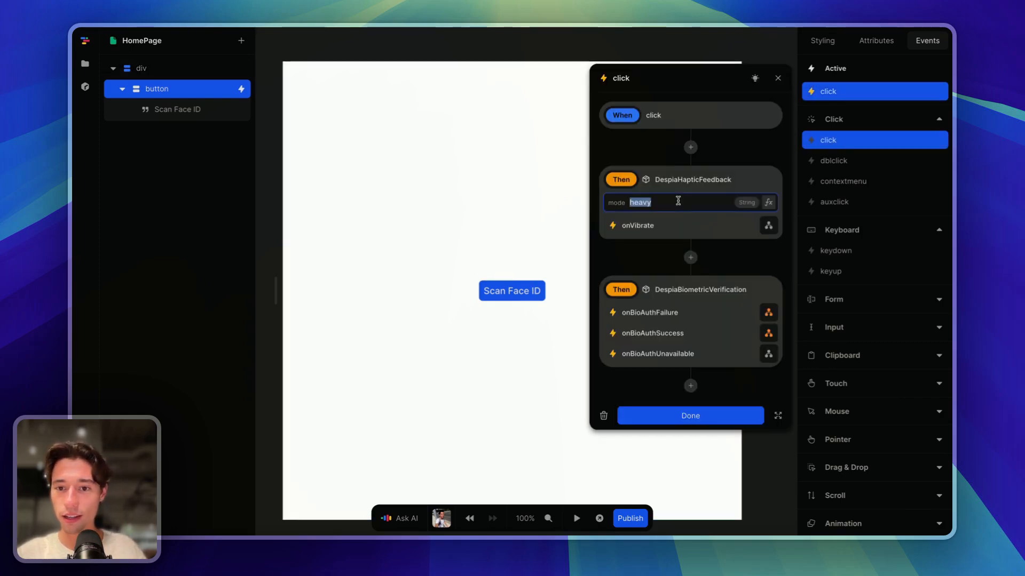
pyautogui.click(734, 233)
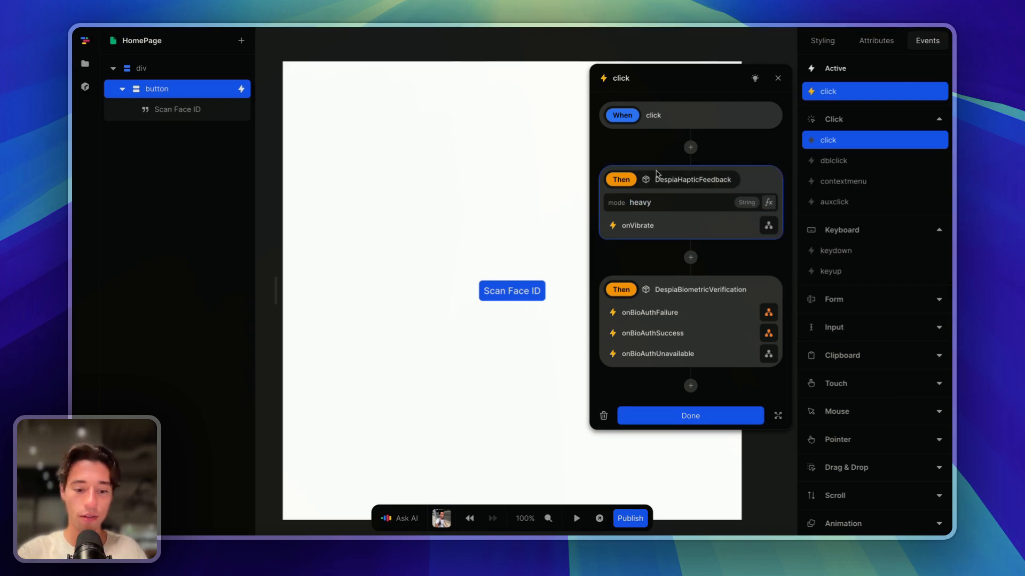
pyautogui.click(709, 336)
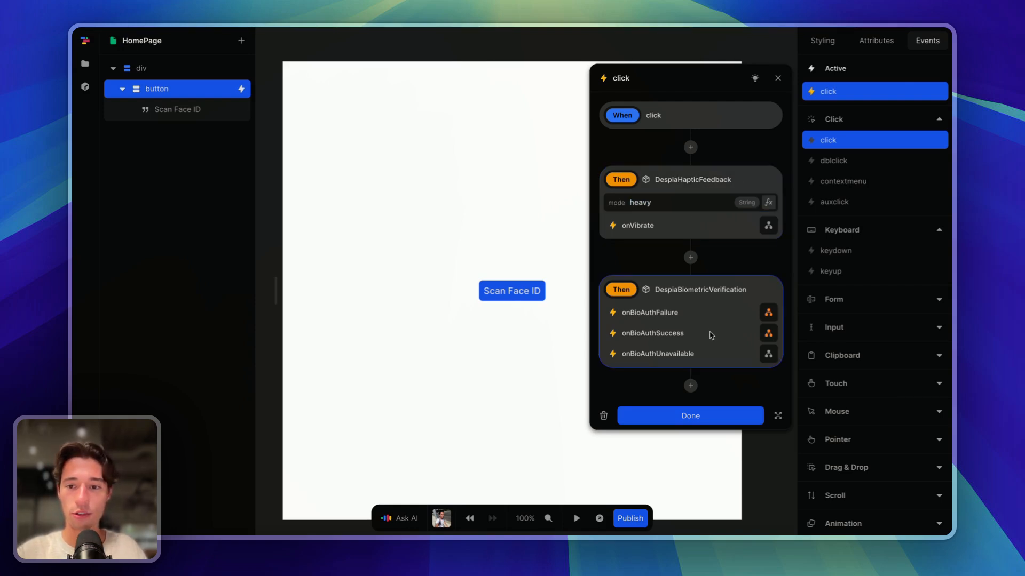
pyautogui.press('BackSpace')
pyautogui.click(707, 297)
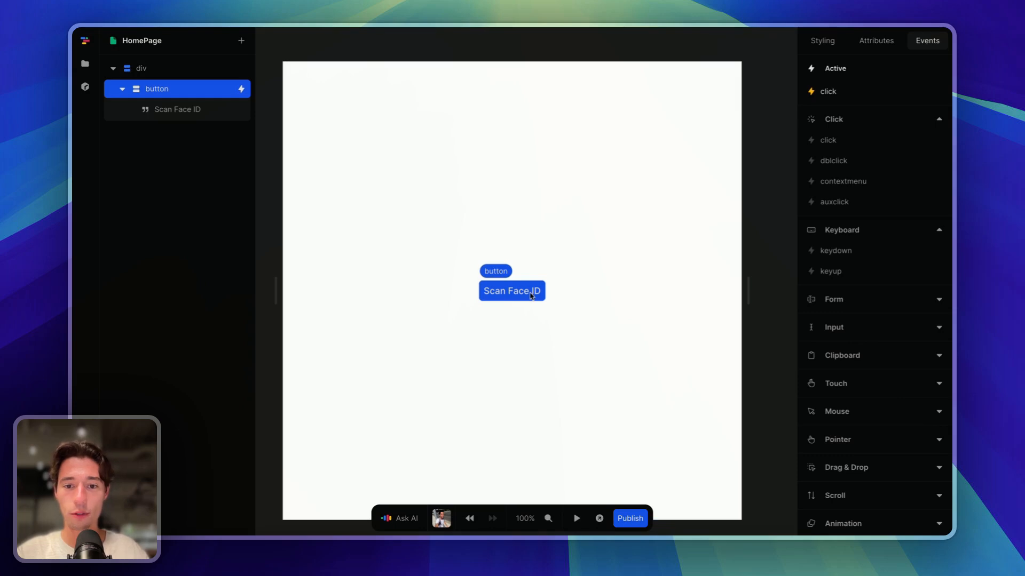
# - Change the button label from 'Scan Face ID' to 'Vibrate'
pyautogui.doubleClick(513, 291)
pyautogui.press('BackSpace')
pyautogui.write('Vibrate')
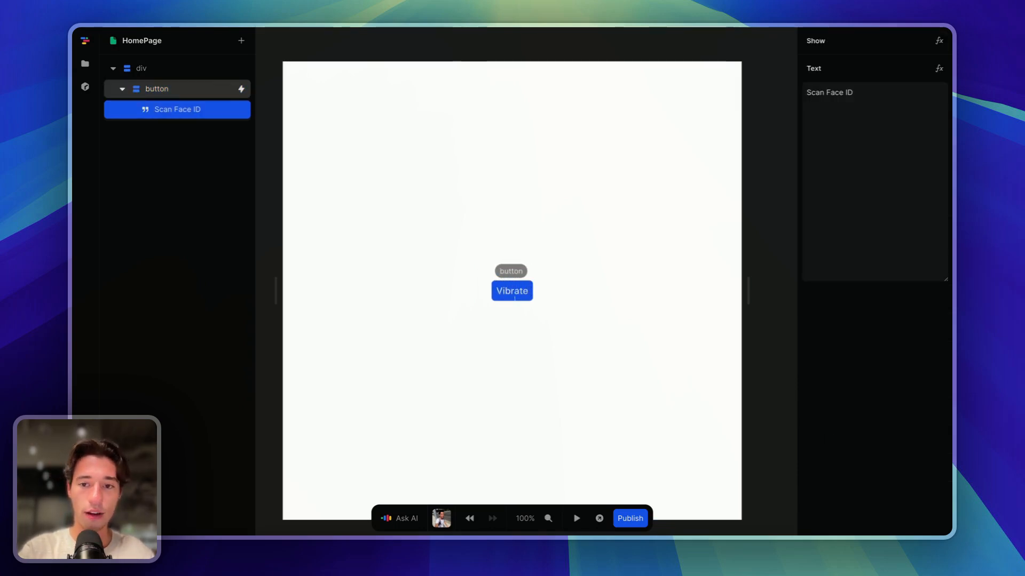
pyautogui.click(541, 316)
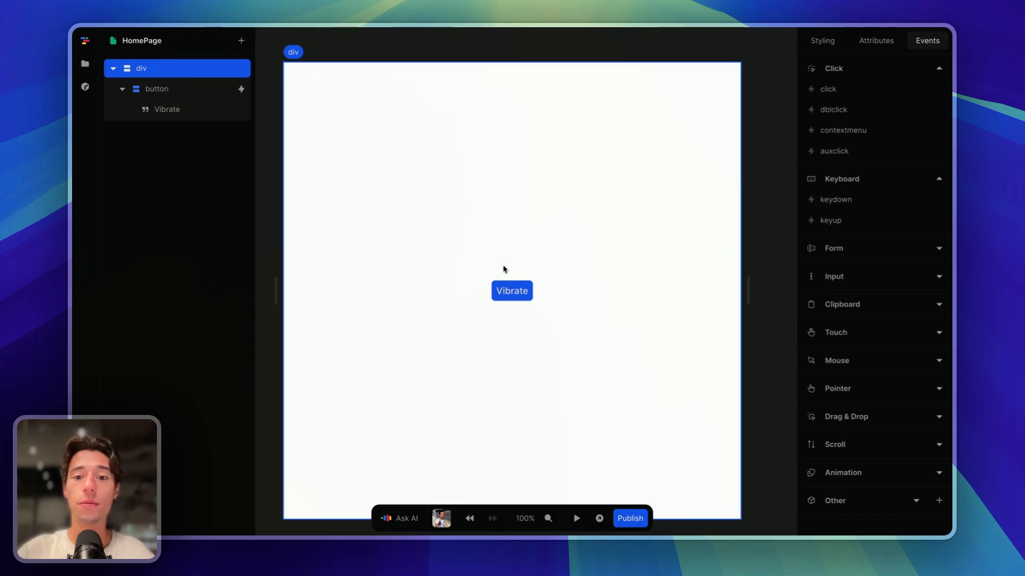
# - Add a Sleep action after the haptic feedback in the Vibrate button's click workflow
pyautogui.click(511, 290)
pyautogui.click(857, 94)
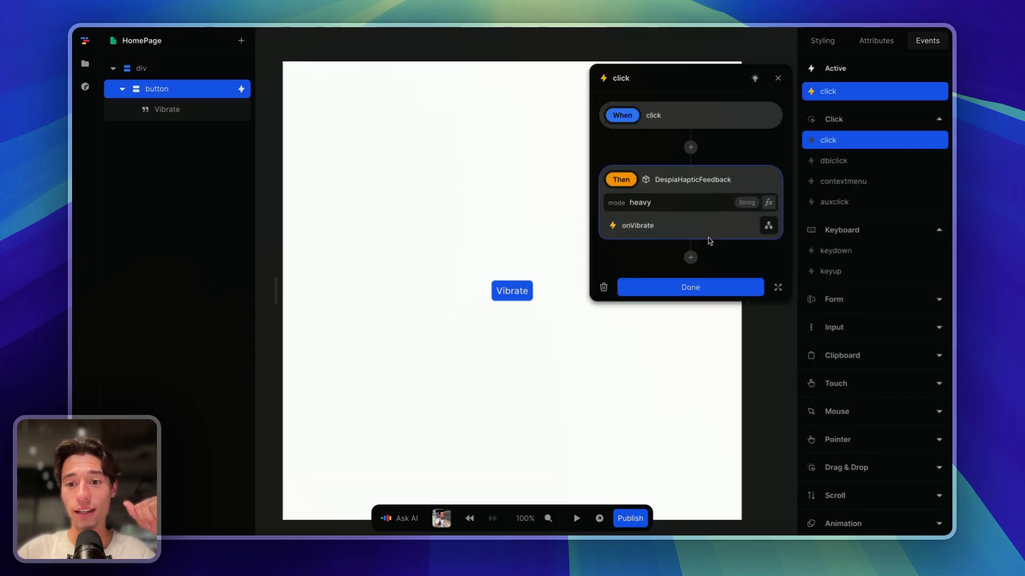
pyautogui.click(690, 257)
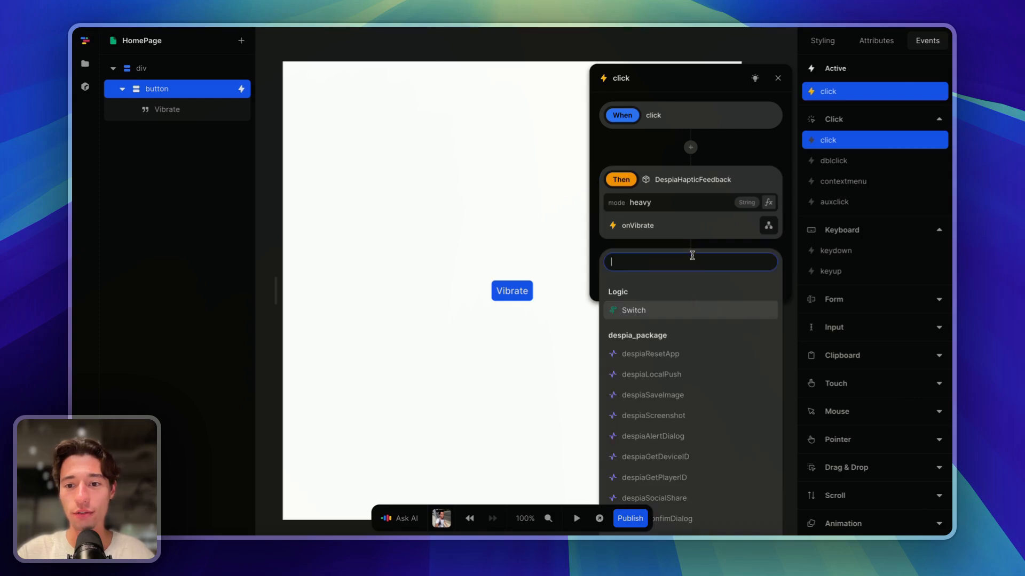
pyautogui.write('sl')
pyautogui.click(670, 286)
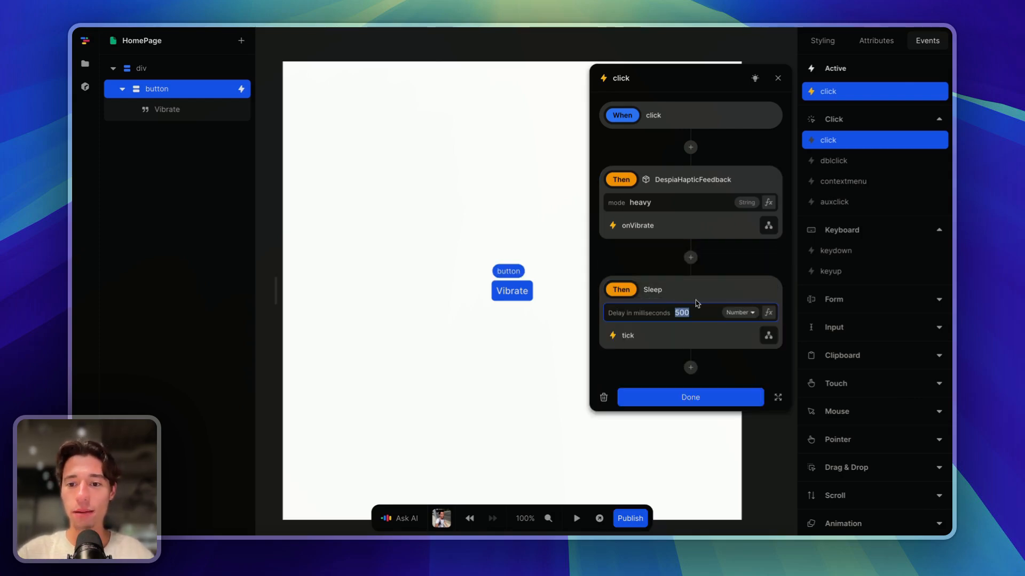
pyautogui.write('5')
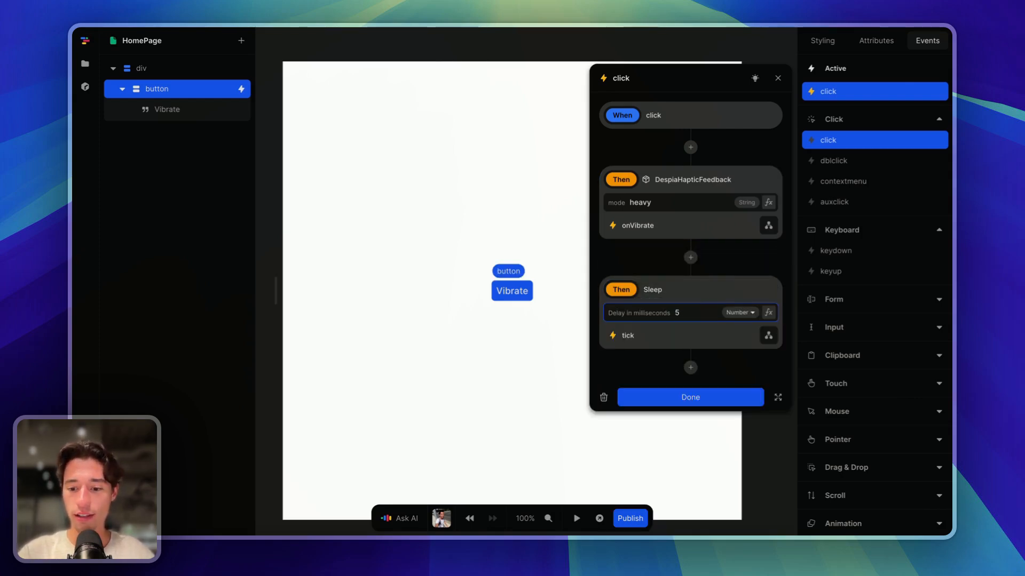
# - Add despiaBiometricVerification to the Sleep action's tick workflow
pyautogui.click(768, 335)
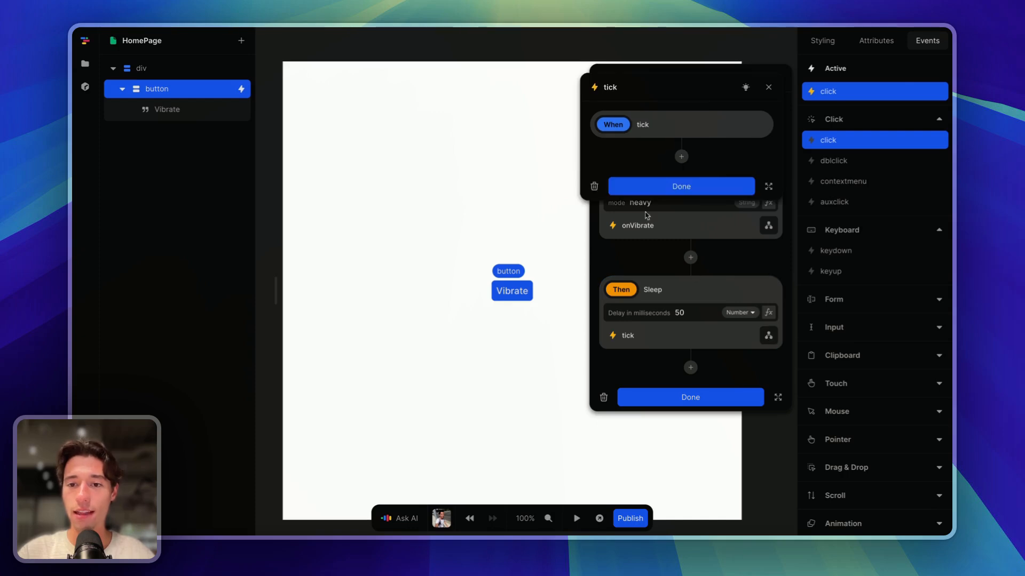
pyautogui.click(681, 157)
pyautogui.write('bo')
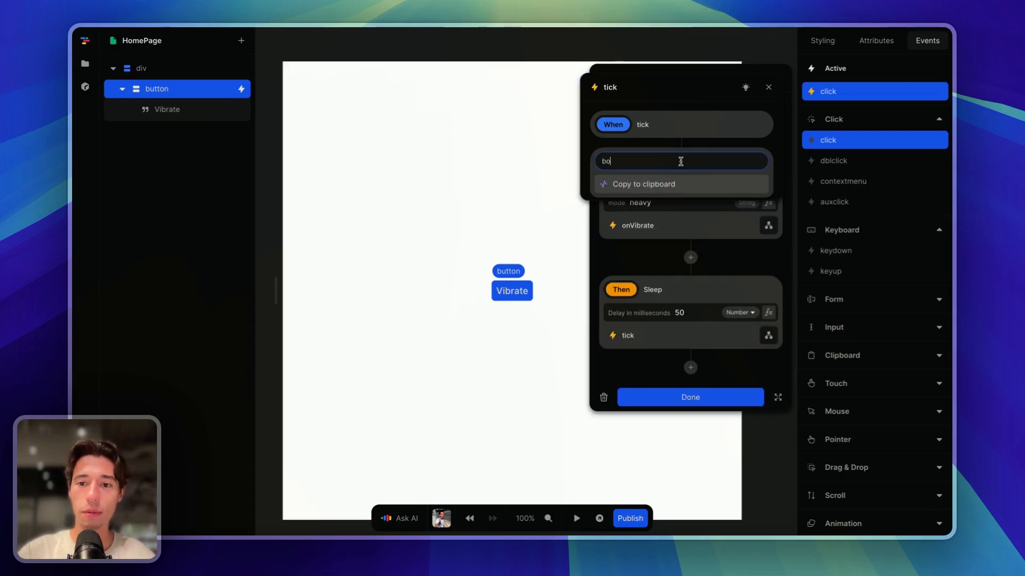
pyautogui.press('BackSpace')
pyautogui.click(681, 187)
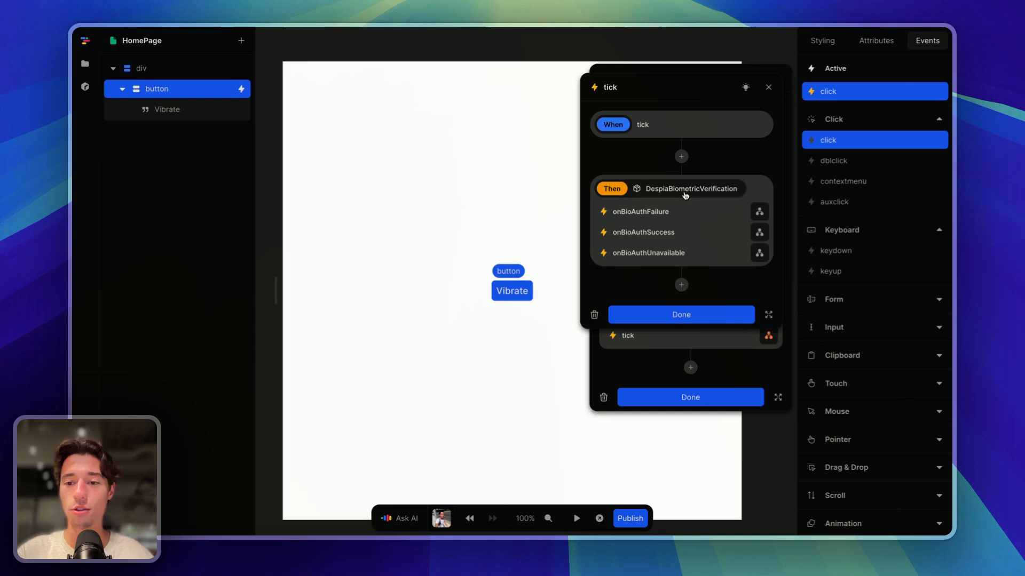
pyautogui.click(712, 313)
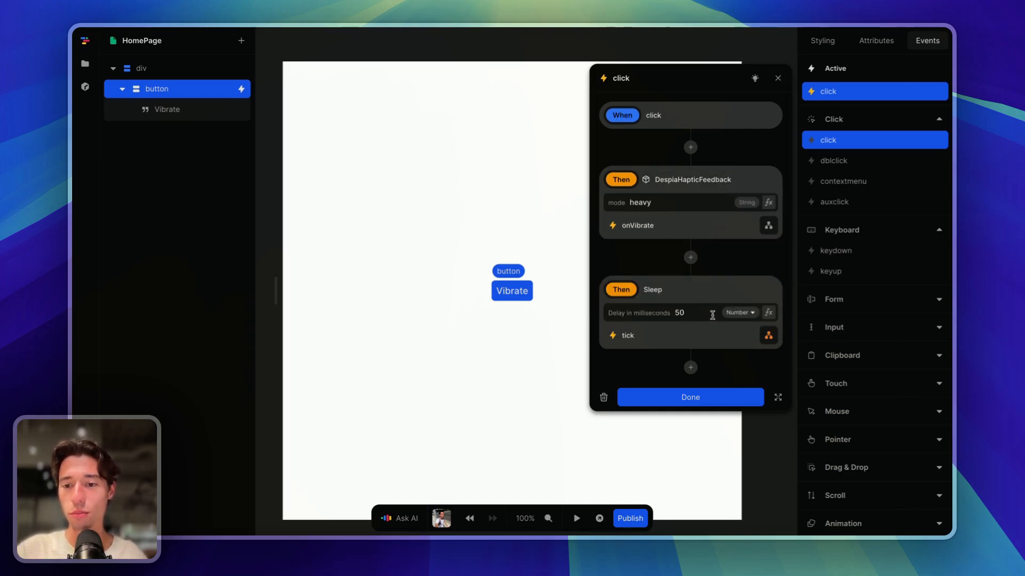
# - Delete the biometric verification step from the tick flow
pyautogui.click(768, 335)
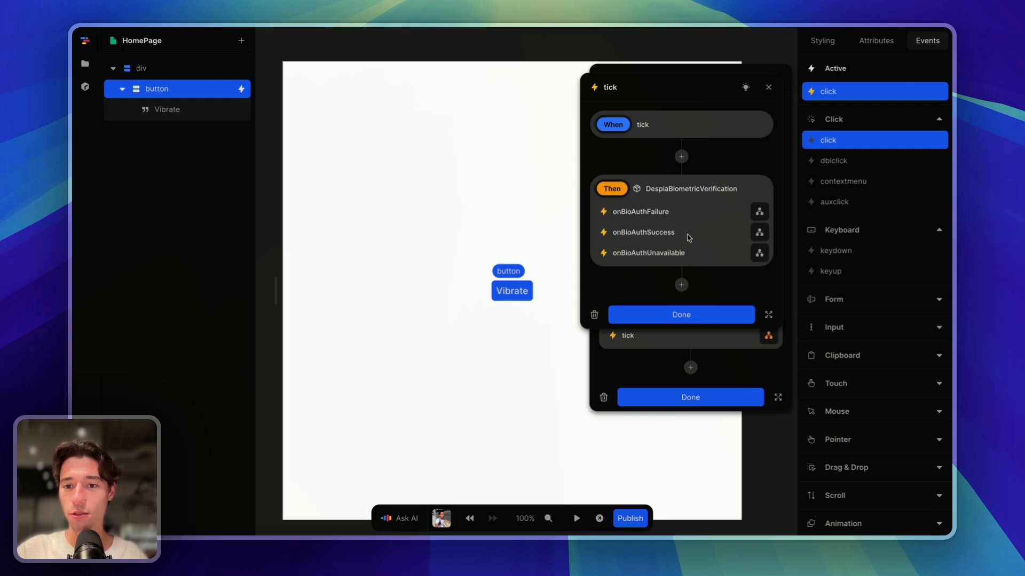
pyautogui.click(702, 317)
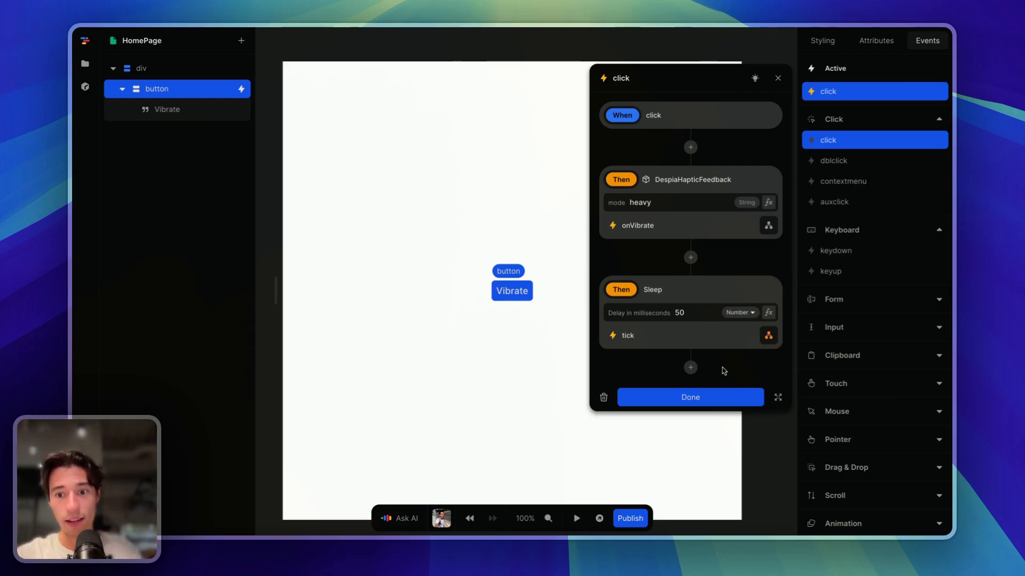
pyautogui.click(769, 336)
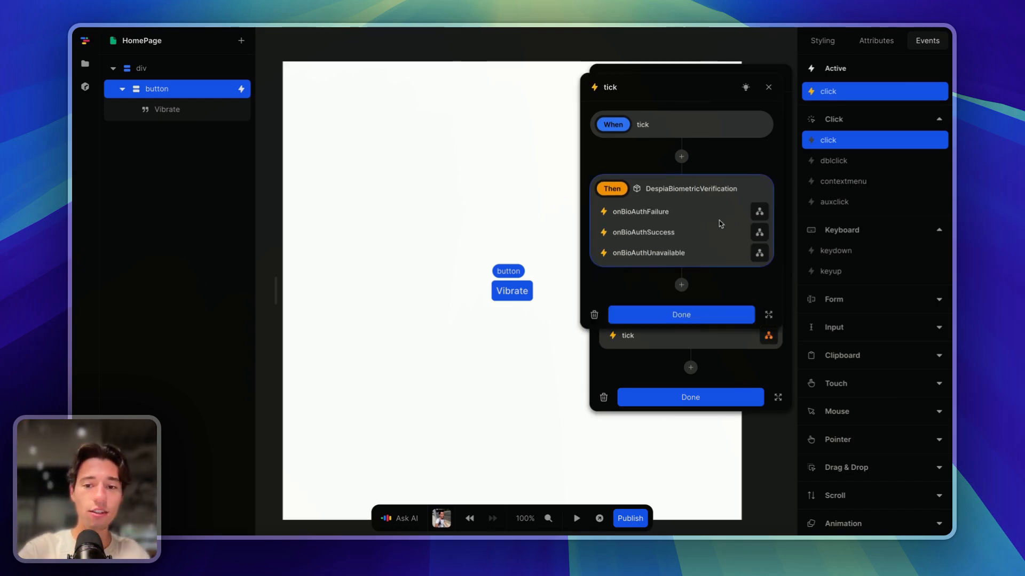
pyautogui.press('BackSpace')
# - Delete the Sleep step from the Vibrate button's click flow
pyautogui.click(693, 396)
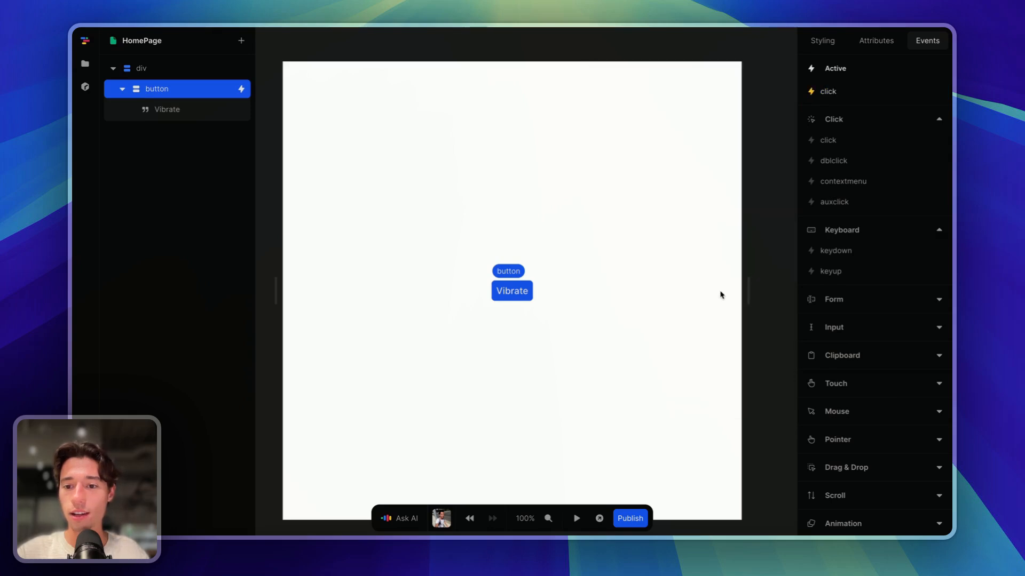
pyautogui.click(720, 293)
pyautogui.click(512, 291)
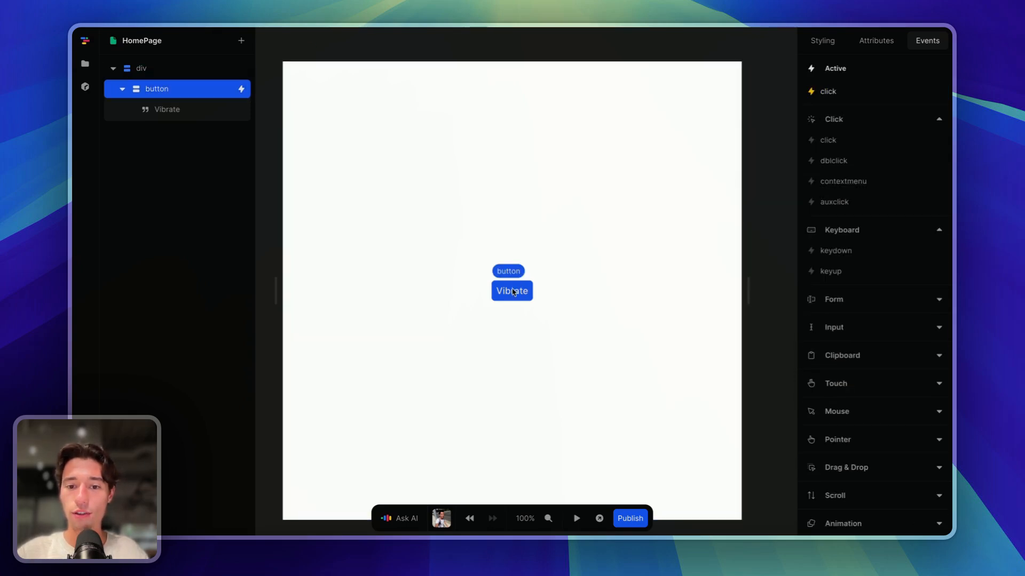
pyautogui.click(828, 91)
pyautogui.click(690, 258)
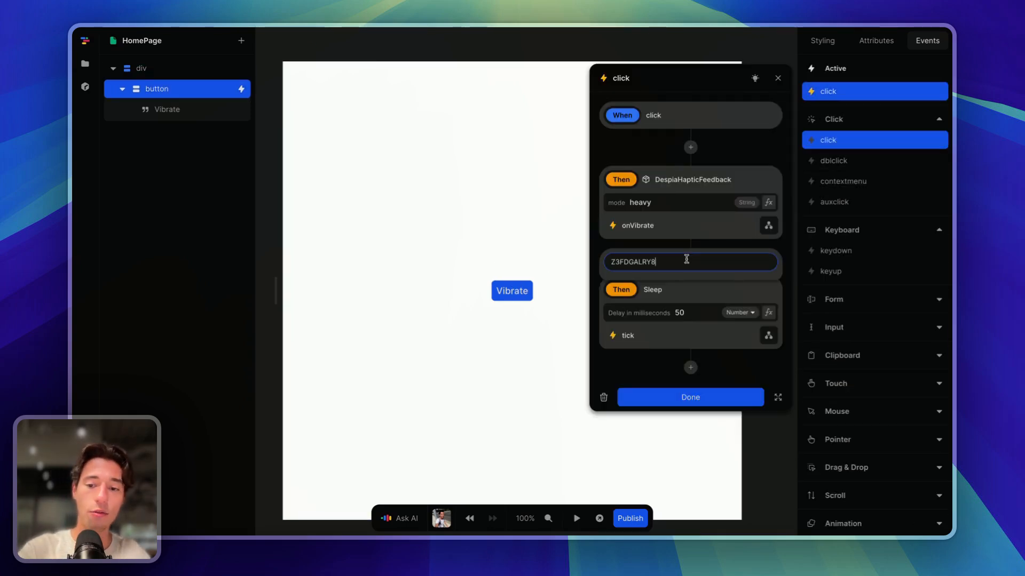
pyautogui.click(712, 313)
pyautogui.click(709, 288)
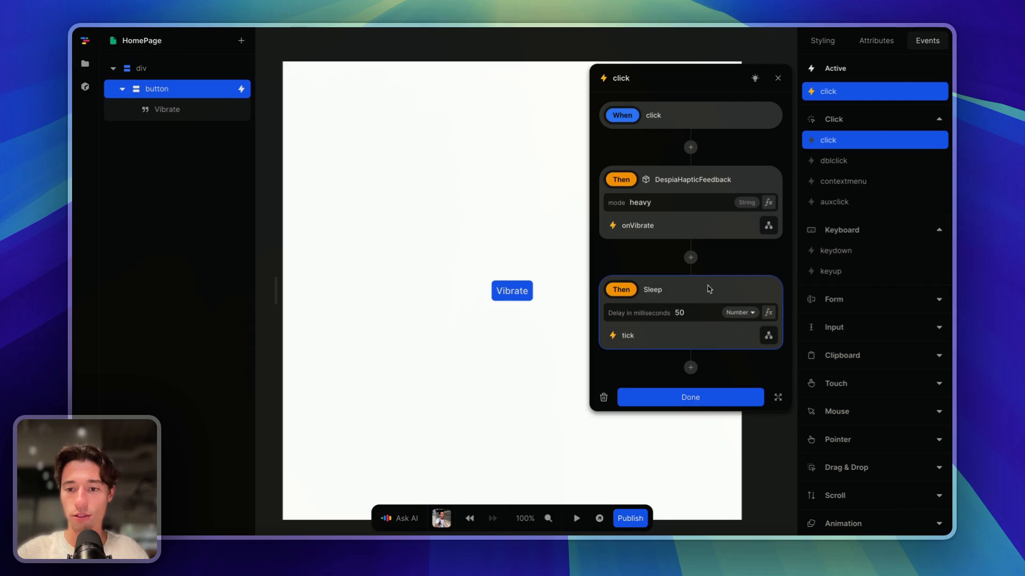
pyautogui.press('BackSpace')
# - Add despiaBiometricVerification directly after the heavy haptic feedback in the click flow
pyautogui.click(692, 258)
pyautogui.write('bio')
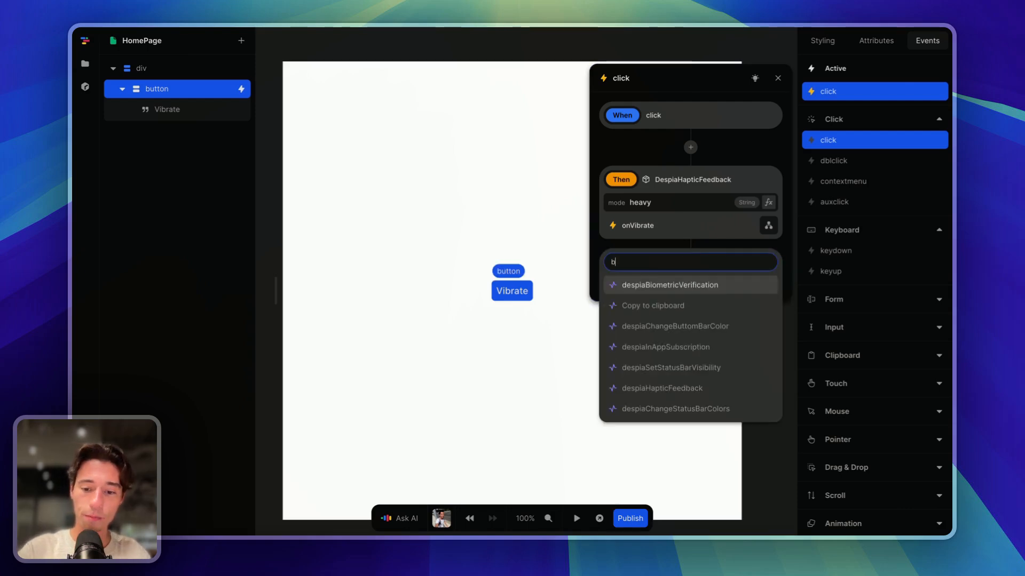
pyautogui.click(714, 287)
pyautogui.click(583, 372)
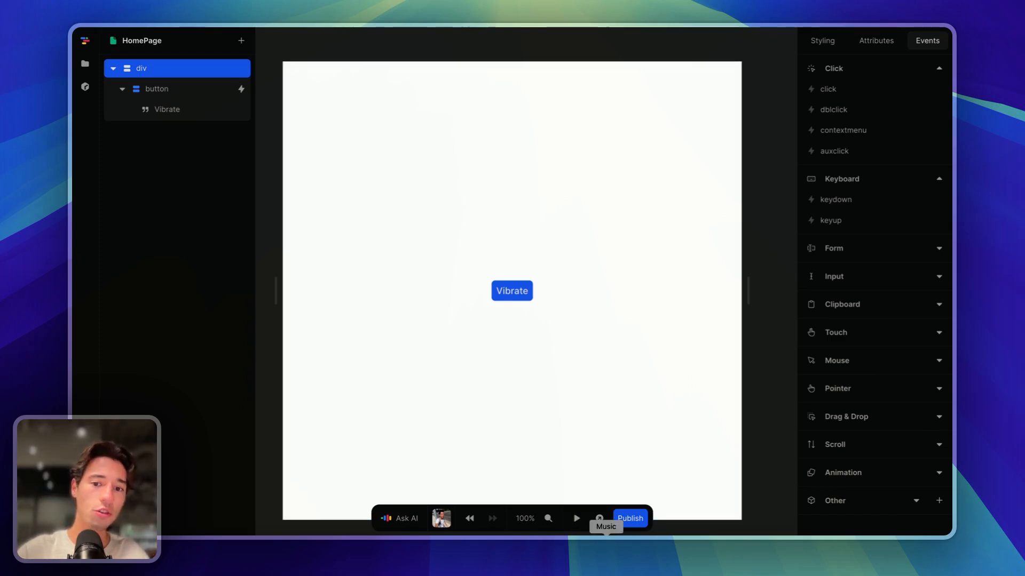
# - Insert a Sleep action after haptic feedback and delete the biometric step from the click flow
pyautogui.click(518, 296)
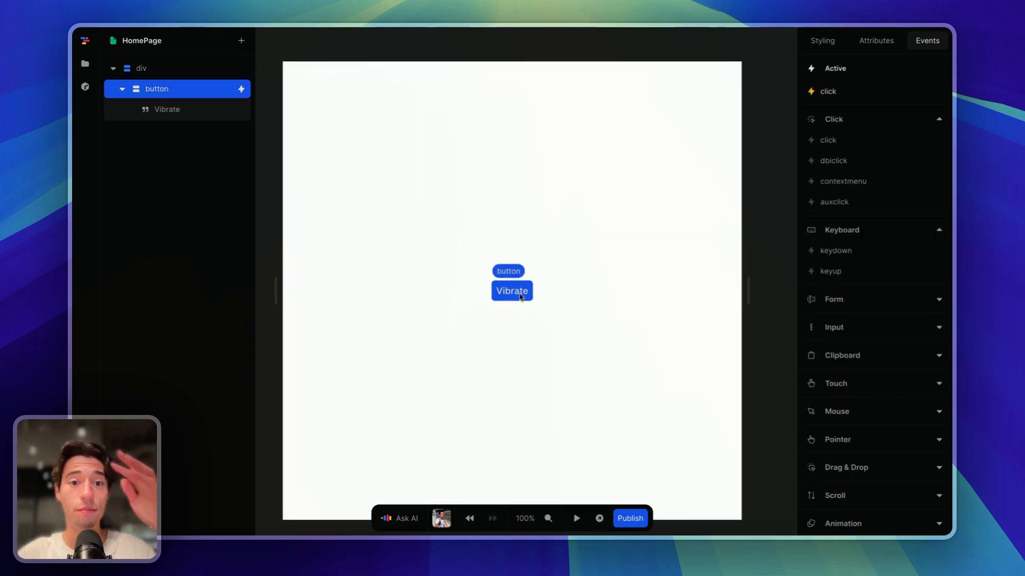
pyautogui.click(829, 92)
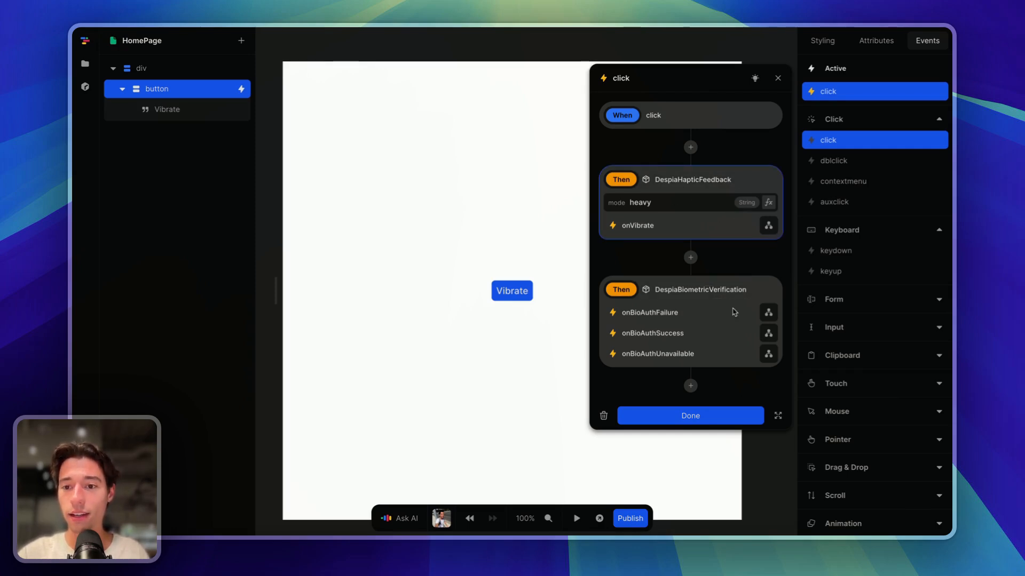
pyautogui.click(768, 226)
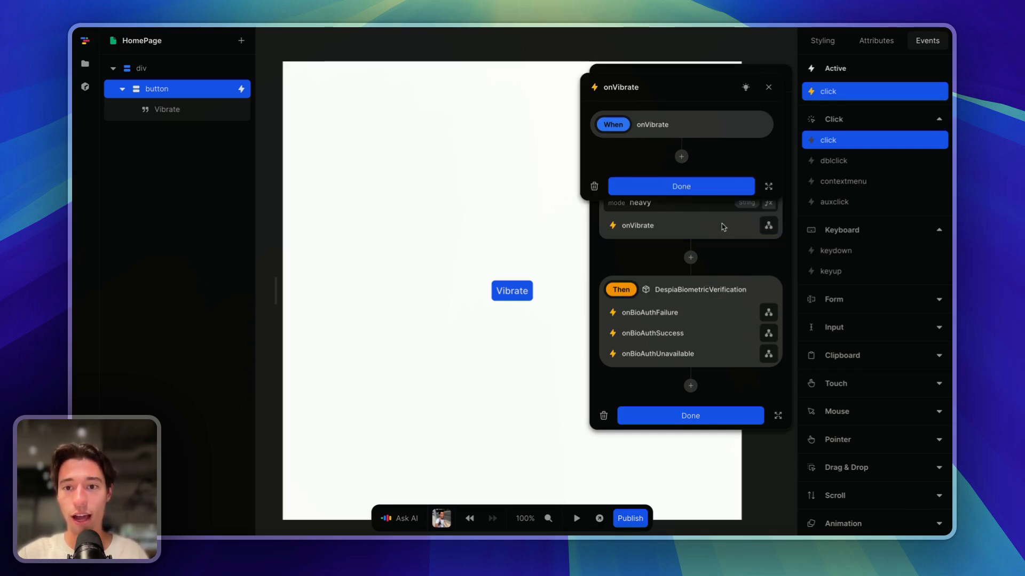
pyautogui.press('Escape')
pyautogui.click(835, 94)
pyautogui.click(691, 256)
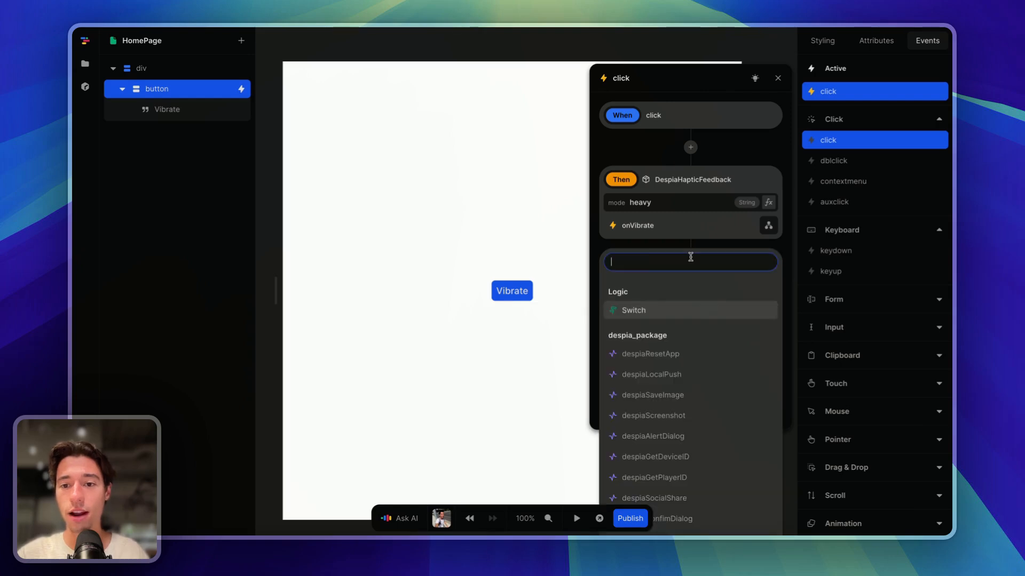
pyautogui.write('sle')
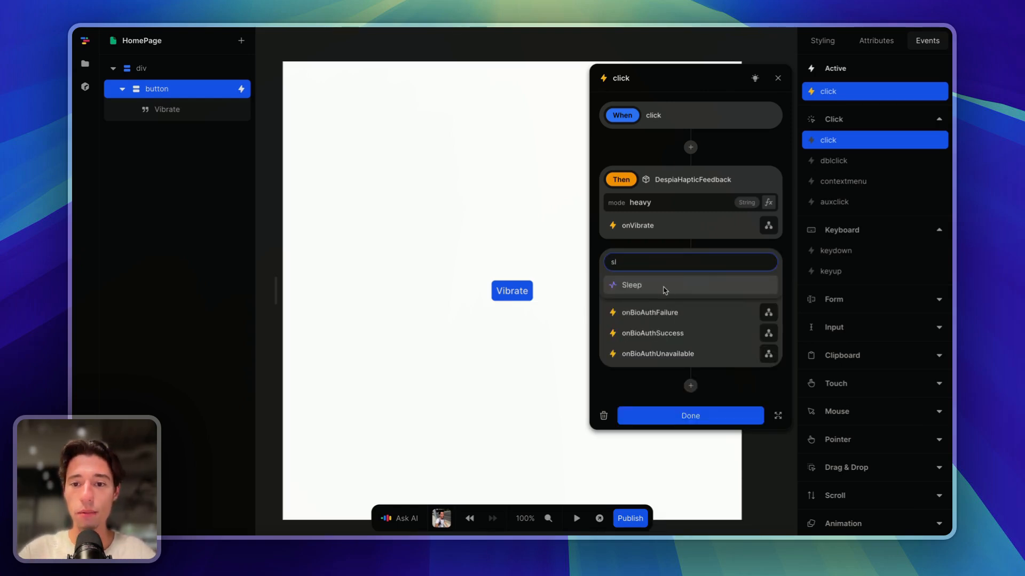
pyautogui.click(665, 288)
pyautogui.click(728, 430)
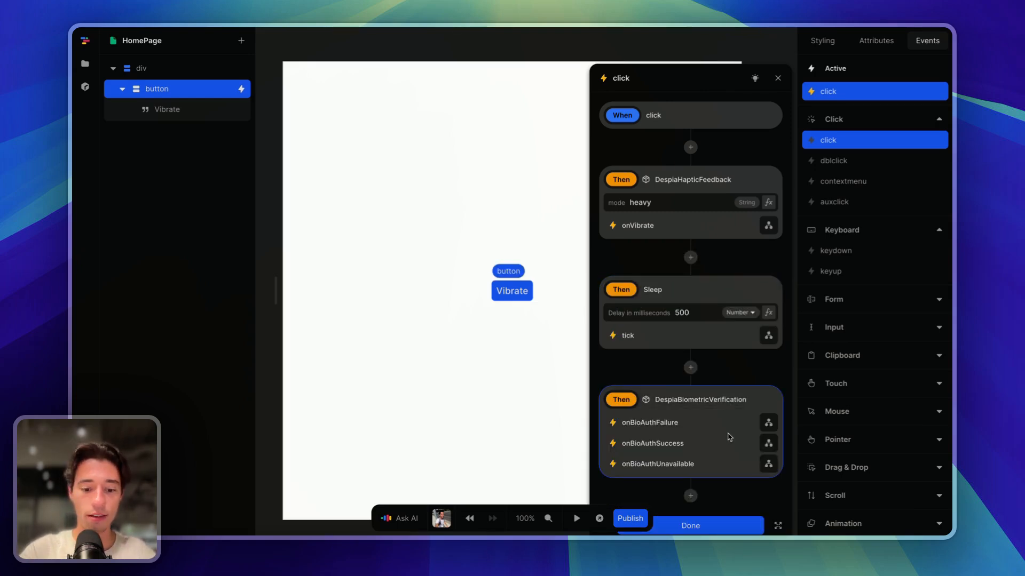
pyautogui.press('BackSpace')
# - Add despiaBiometricVerification to the Sleep action's tick flow
pyautogui.click(768, 335)
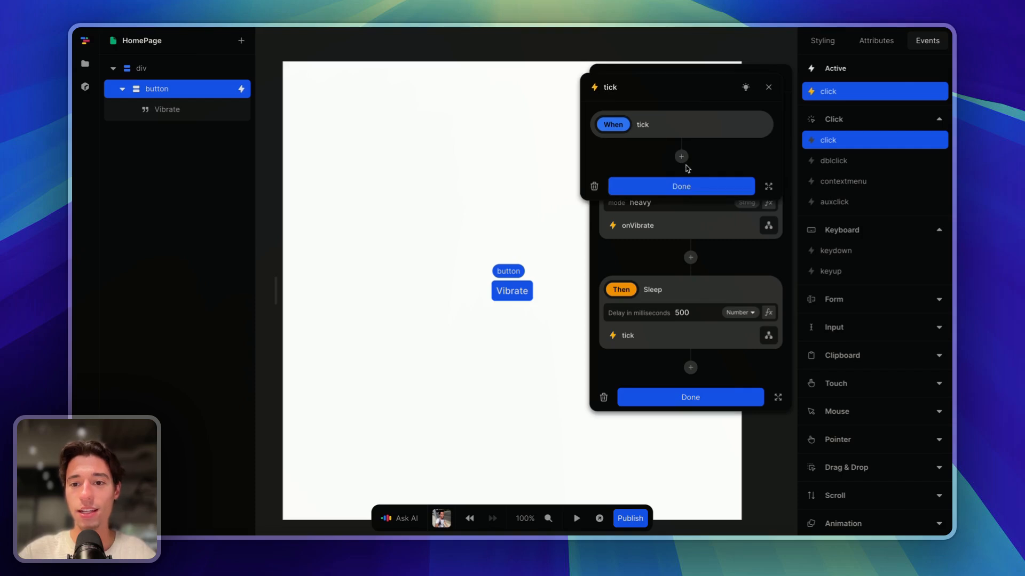
pyautogui.click(681, 153)
pyautogui.write('Z3FDGALRY8')
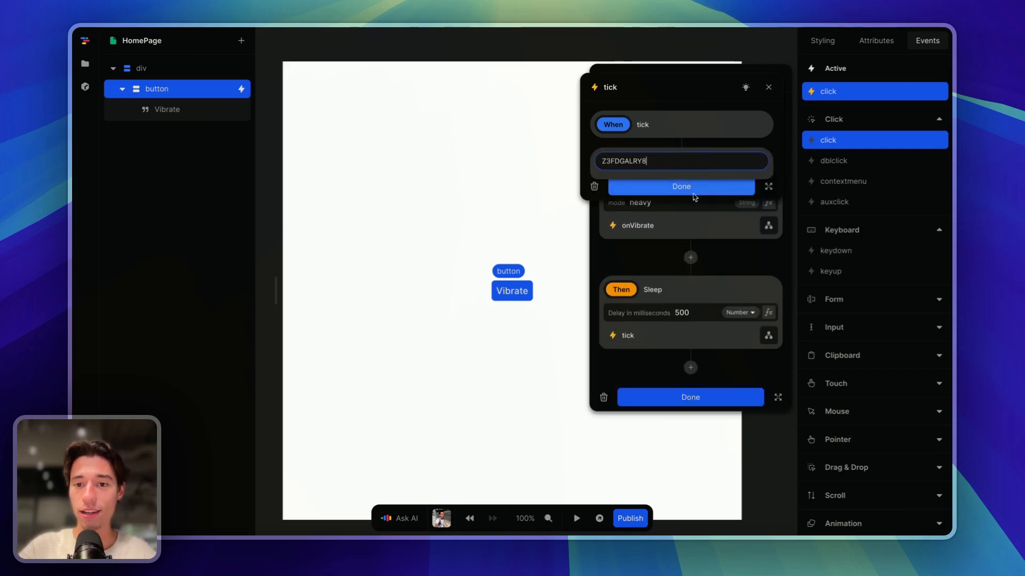
pyautogui.click(700, 143)
pyautogui.click(680, 156)
pyautogui.write('bio')
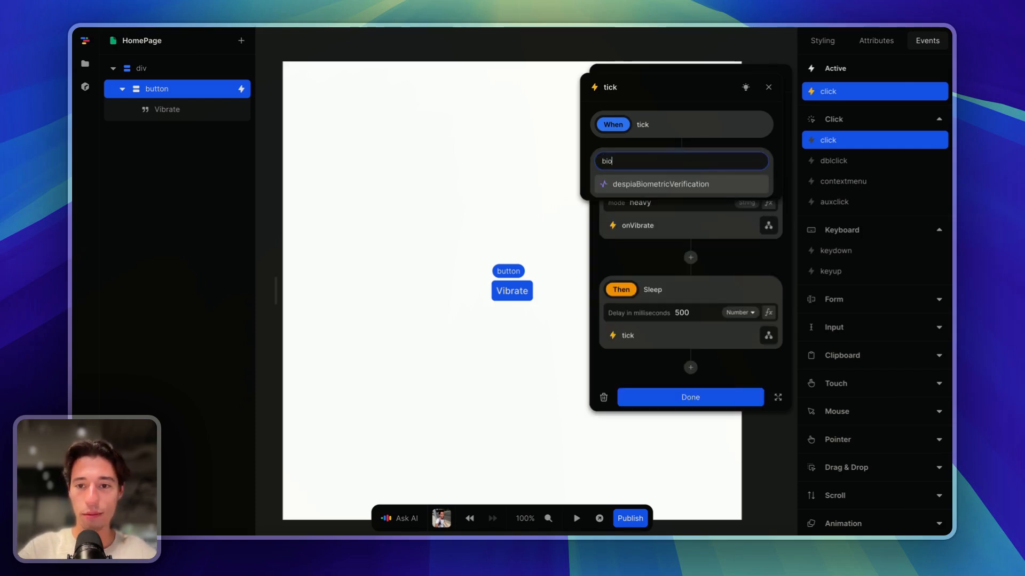
pyautogui.click(672, 186)
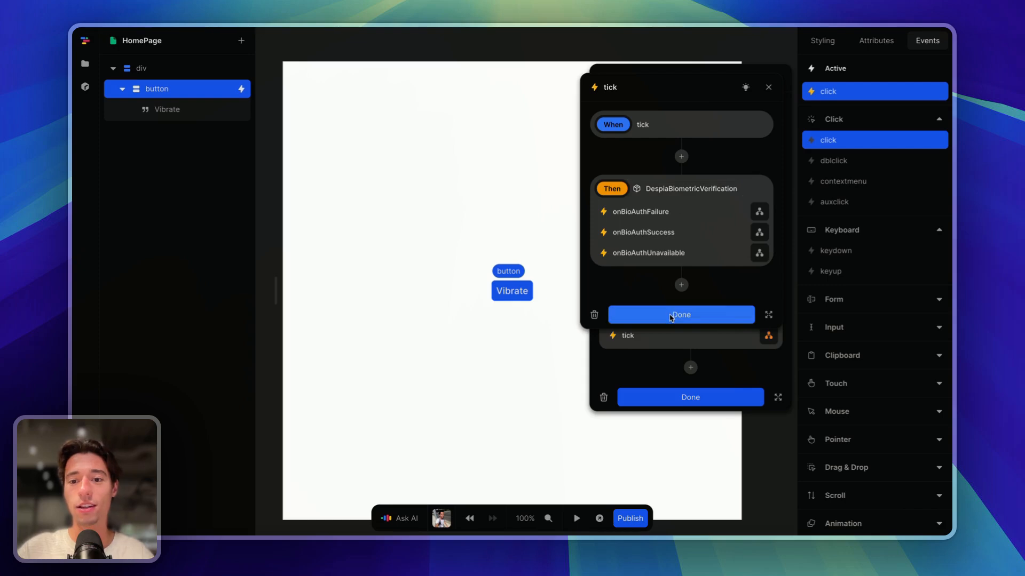
pyautogui.click(676, 316)
pyautogui.click(683, 403)
# - Change the Sleep delay from 500 to 50 ms
pyautogui.click(636, 382)
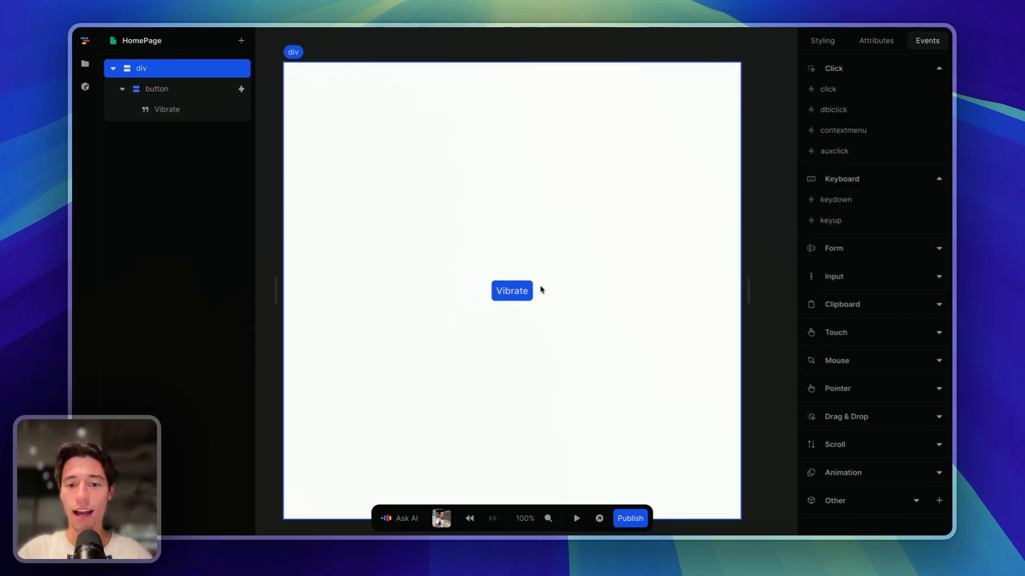
pyautogui.click(517, 294)
pyautogui.click(826, 91)
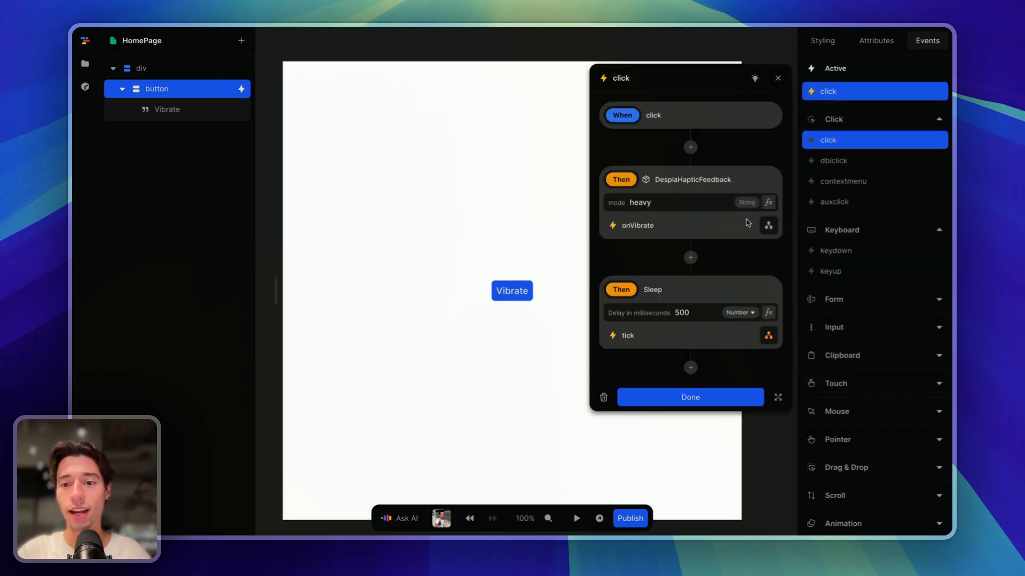
pyautogui.doubleClick(682, 312)
pyautogui.write('50')
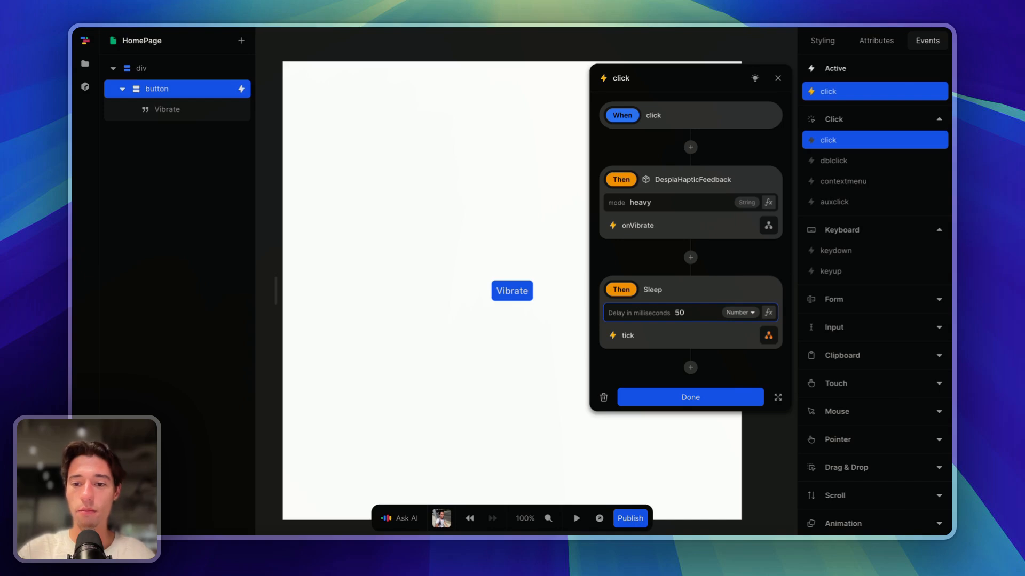
pyautogui.click(684, 404)
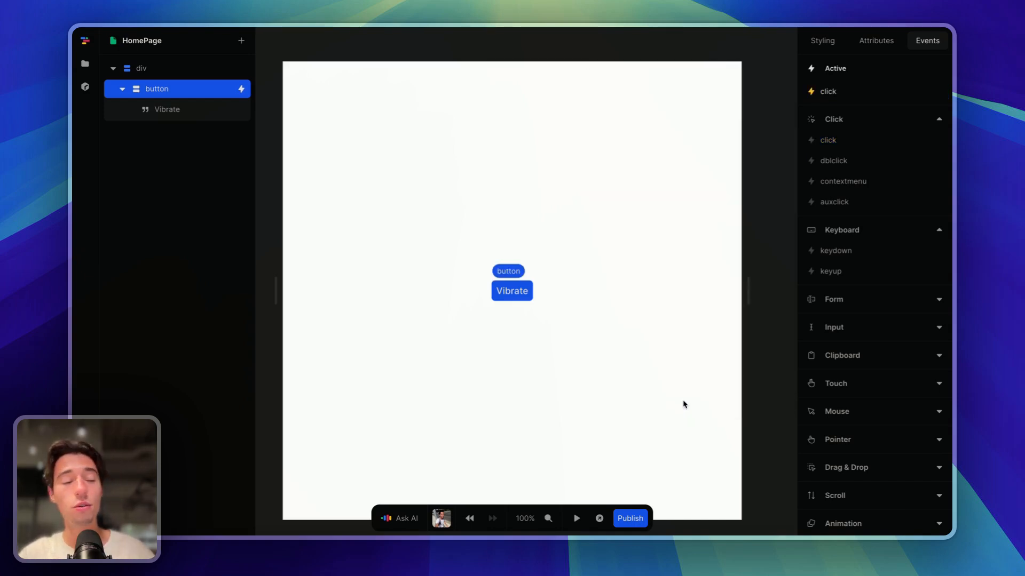
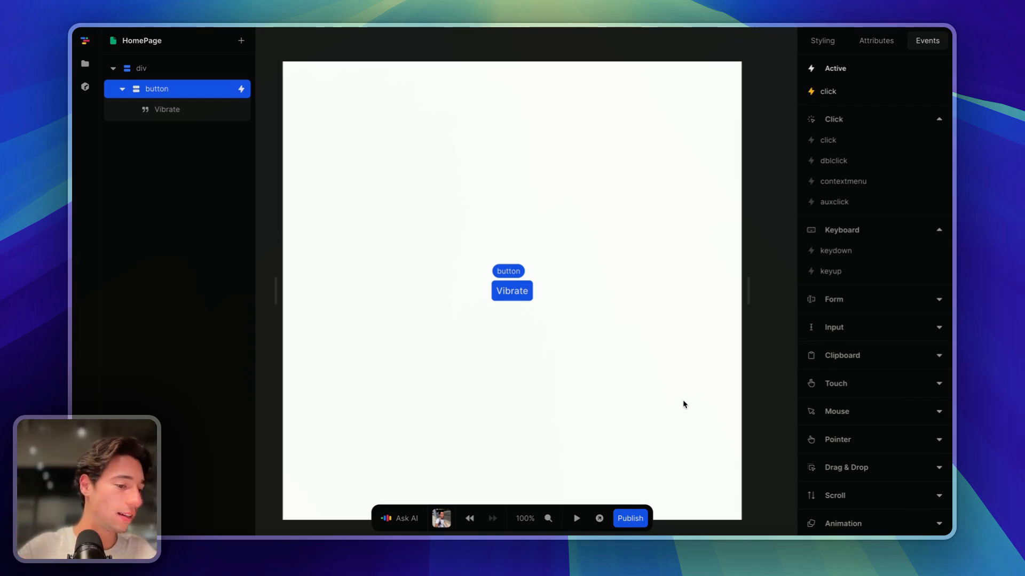
# - Remove the Sleep step from the Vibrate button's click workflow
pyautogui.click(853, 91)
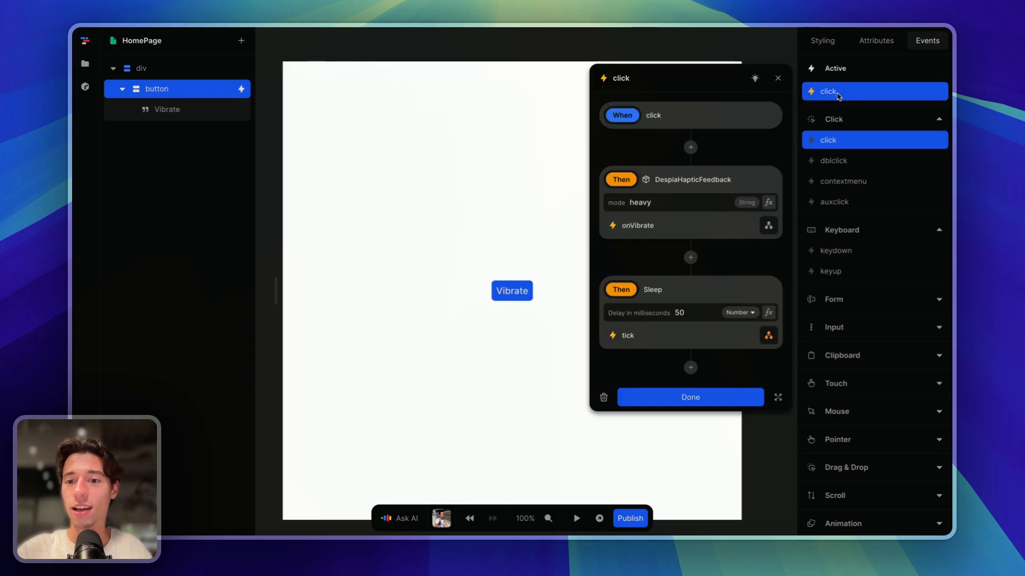
pyautogui.click(767, 335)
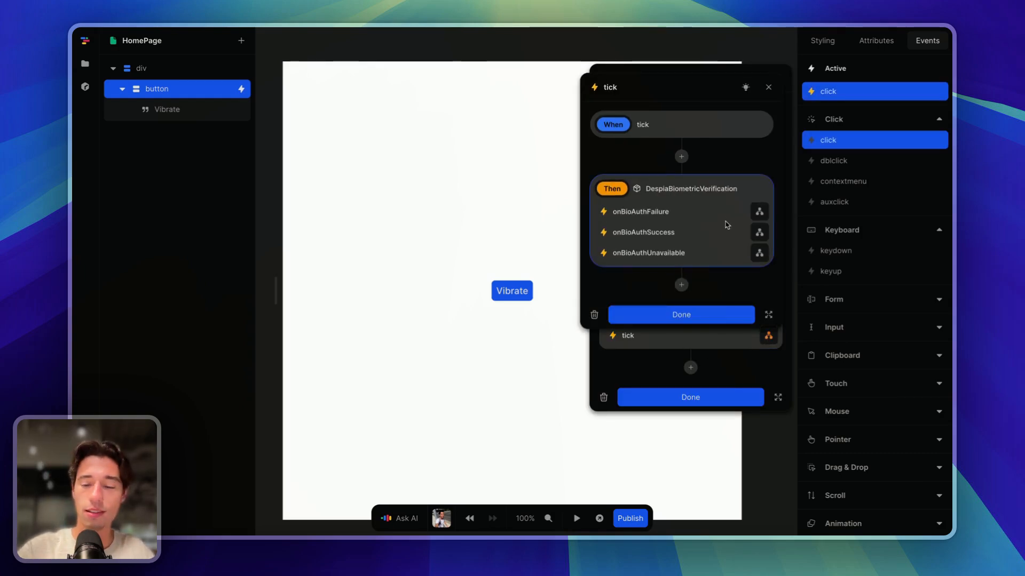
pyautogui.press('Escape')
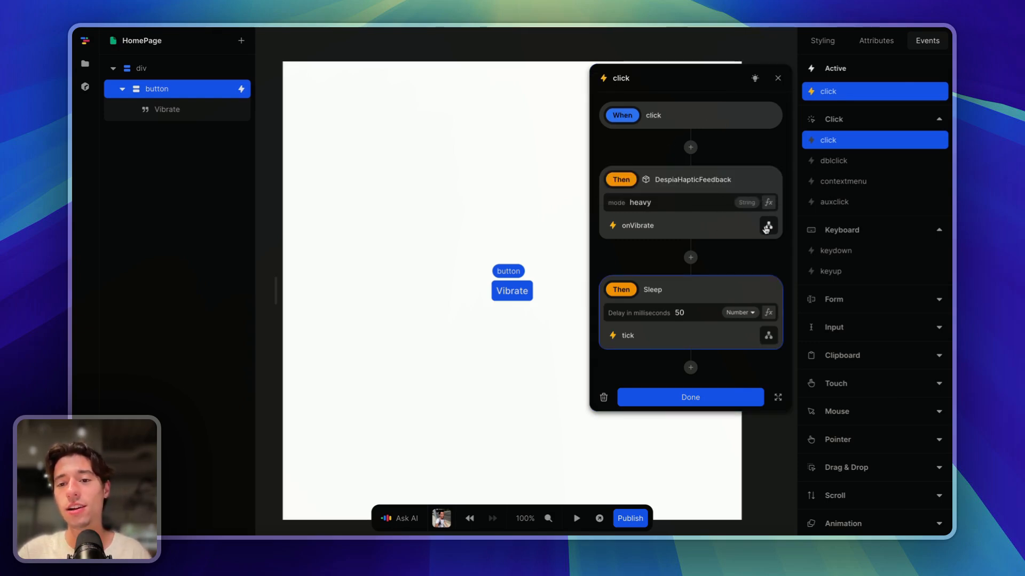
pyautogui.press('Delete')
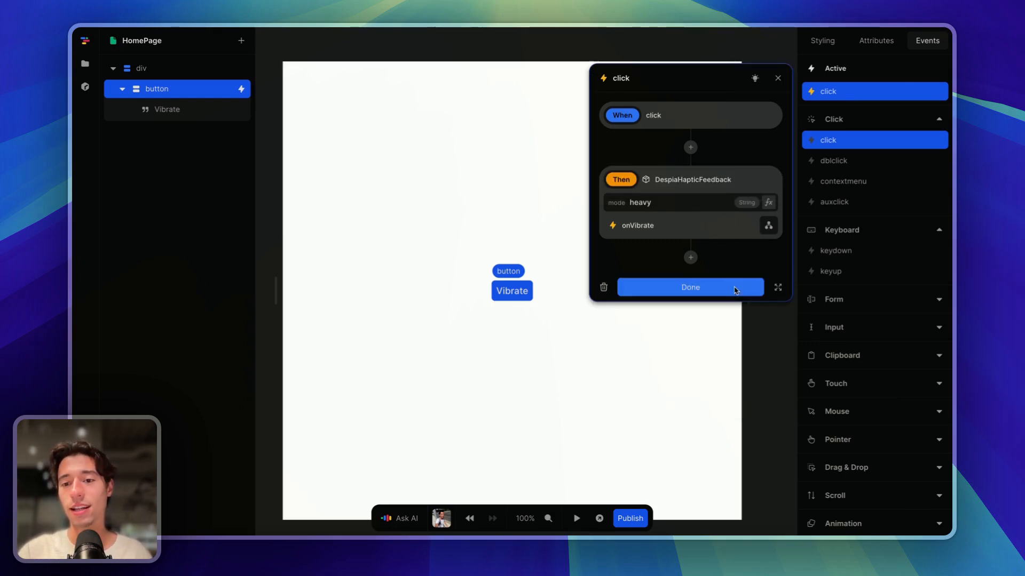
# - Add despiaBiometricVerification to the heavy haptic's onVibrate event and close the workflow
pyautogui.click(768, 226)
pyautogui.click(681, 157)
pyautogui.write('Z3FDGALRY8')
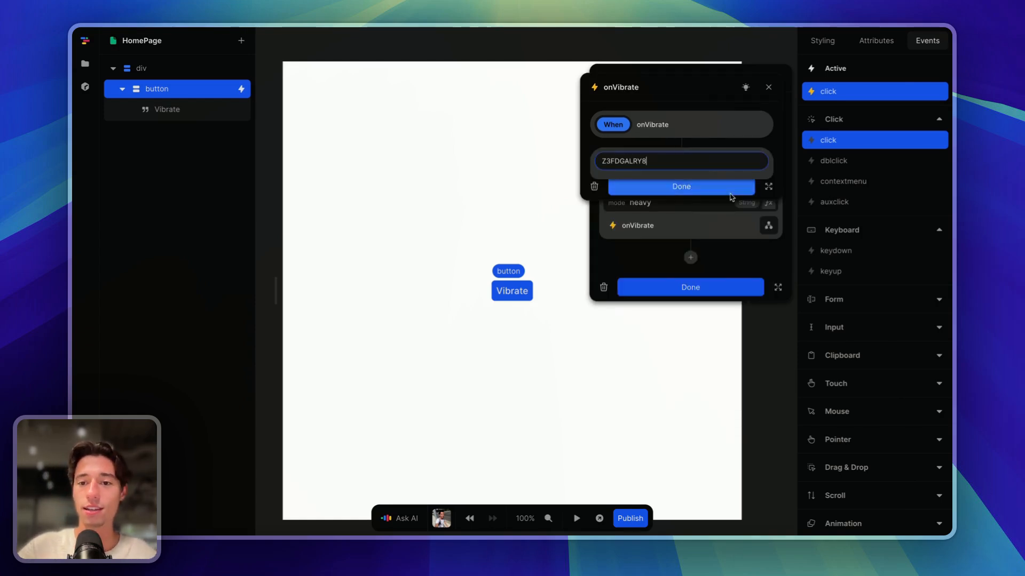
pyautogui.hotkey('ctrl', 'a')
pyautogui.press('super+c')
pyautogui.press('BackSpace')
pyautogui.write('bio')
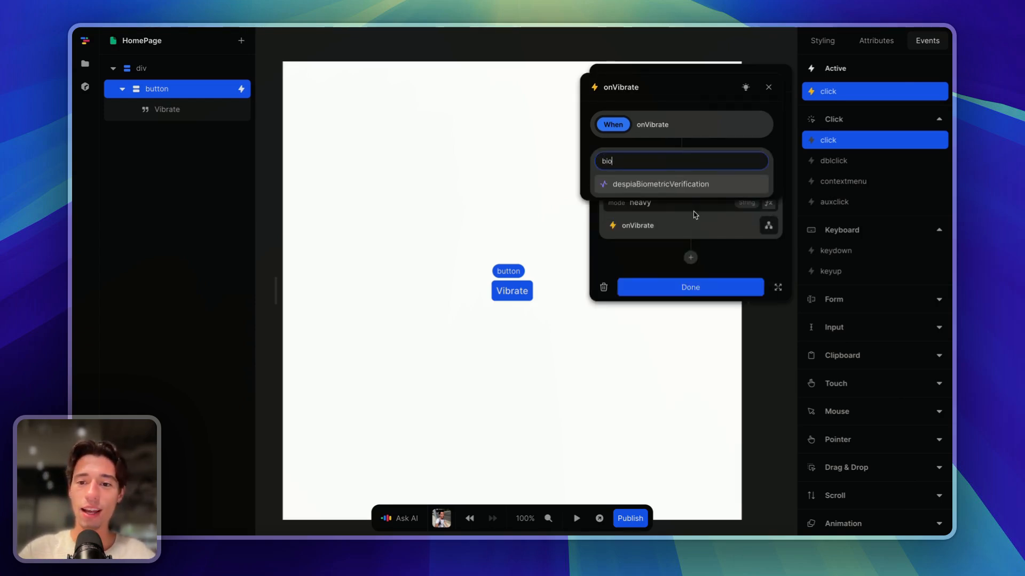
pyautogui.press('Return')
pyautogui.click(674, 315)
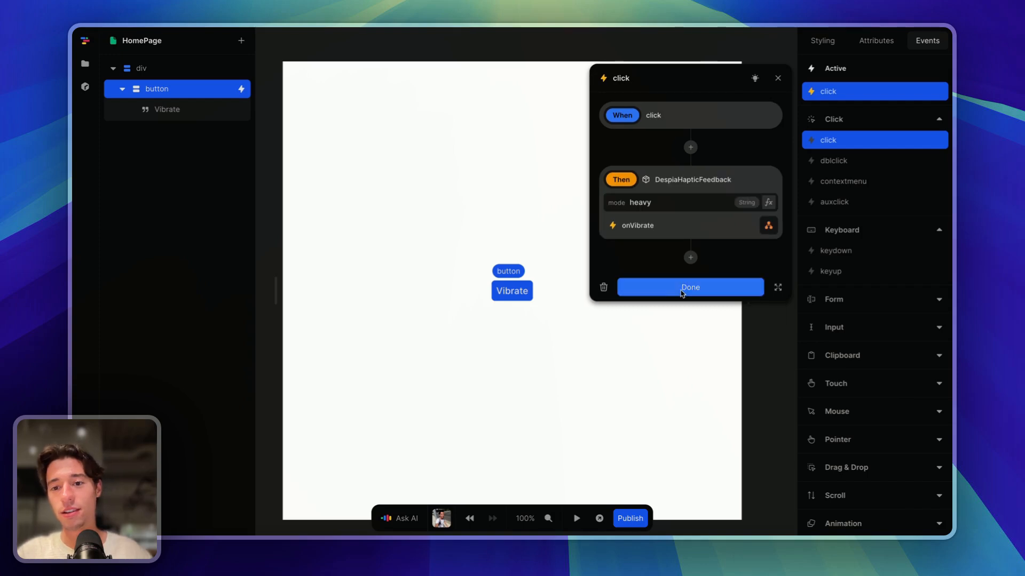
pyautogui.click(683, 291)
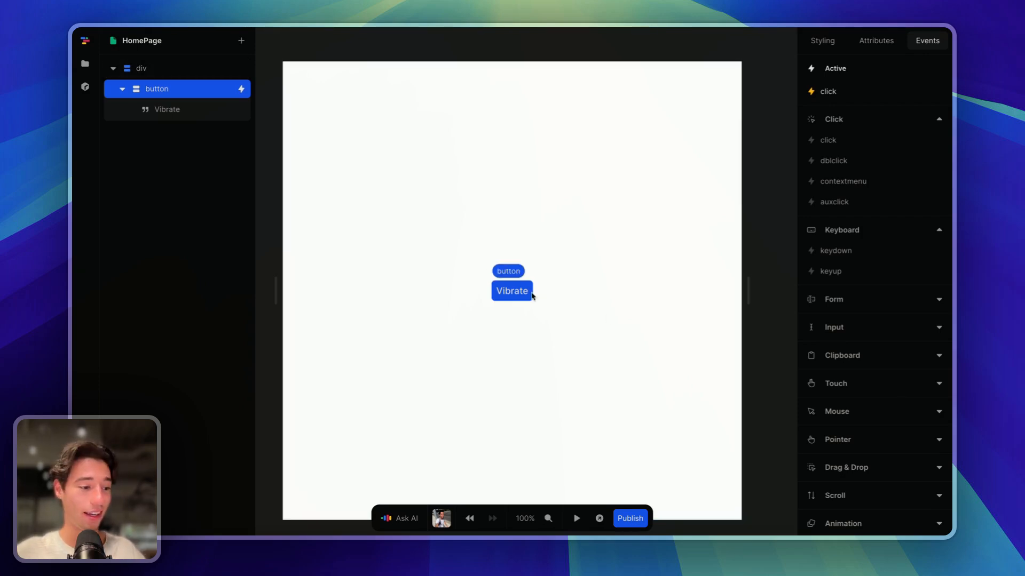
# - Leave onVibrate empty and add a 50 ms Sleep step after the heavy haptic feedback
pyautogui.click(883, 92)
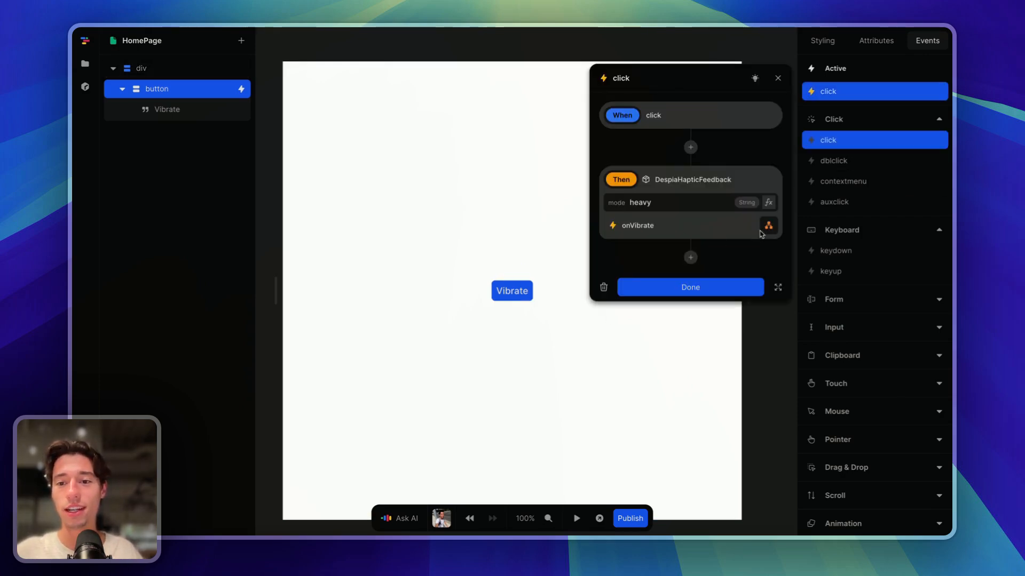
pyautogui.click(735, 222)
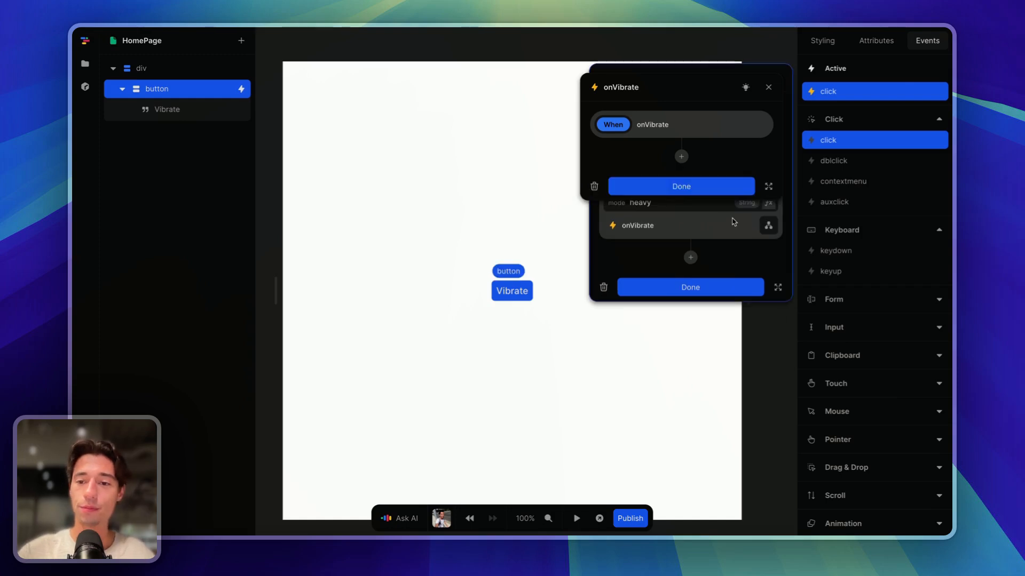
pyautogui.click(709, 193)
pyautogui.click(690, 257)
pyautogui.write('sl')
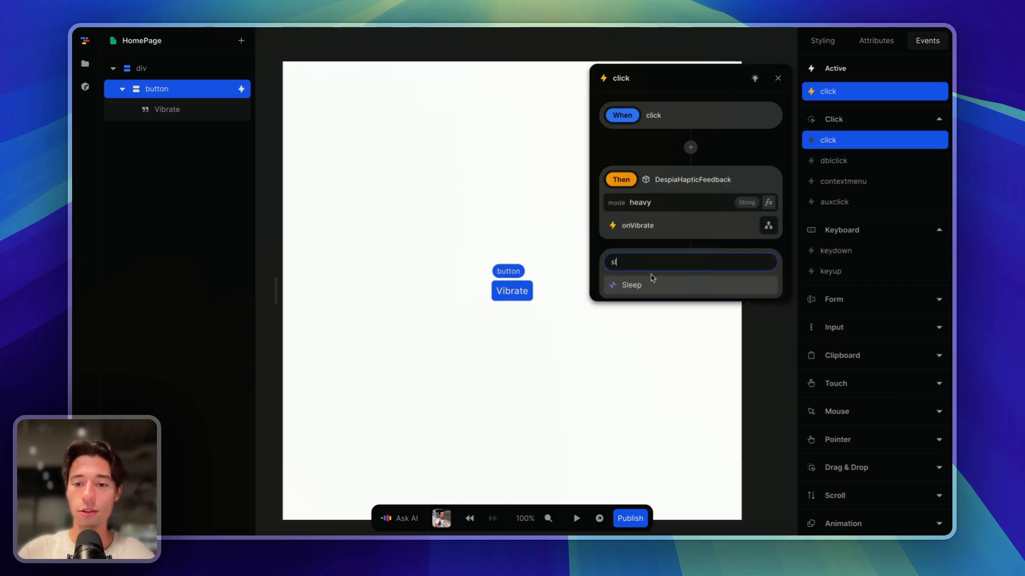
pyautogui.click(651, 282)
pyautogui.write('50')
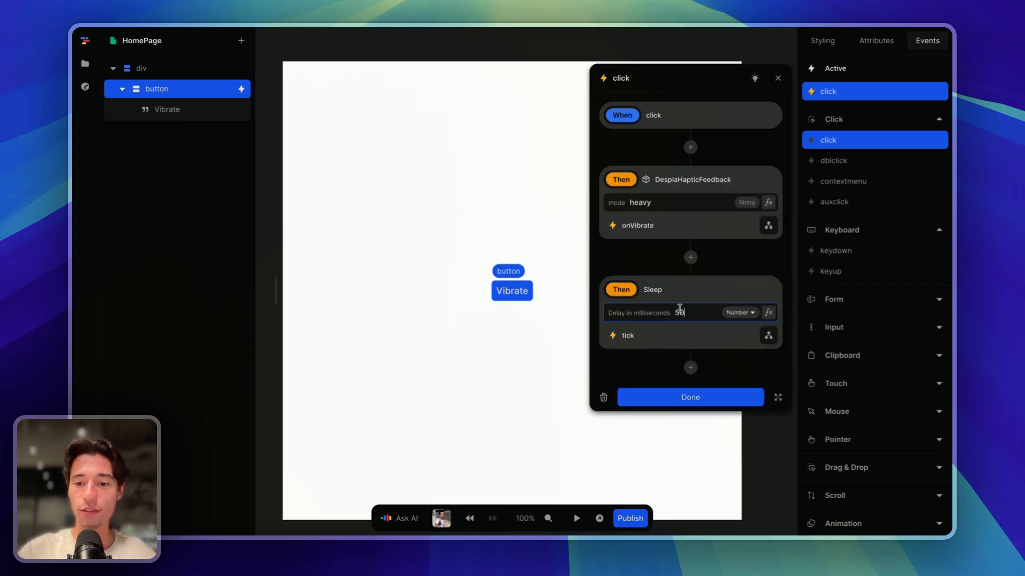
# - Add despiaBiometricVerification to the Sleep tick flow and close the click workflow
pyautogui.click(769, 336)
pyautogui.click(680, 154)
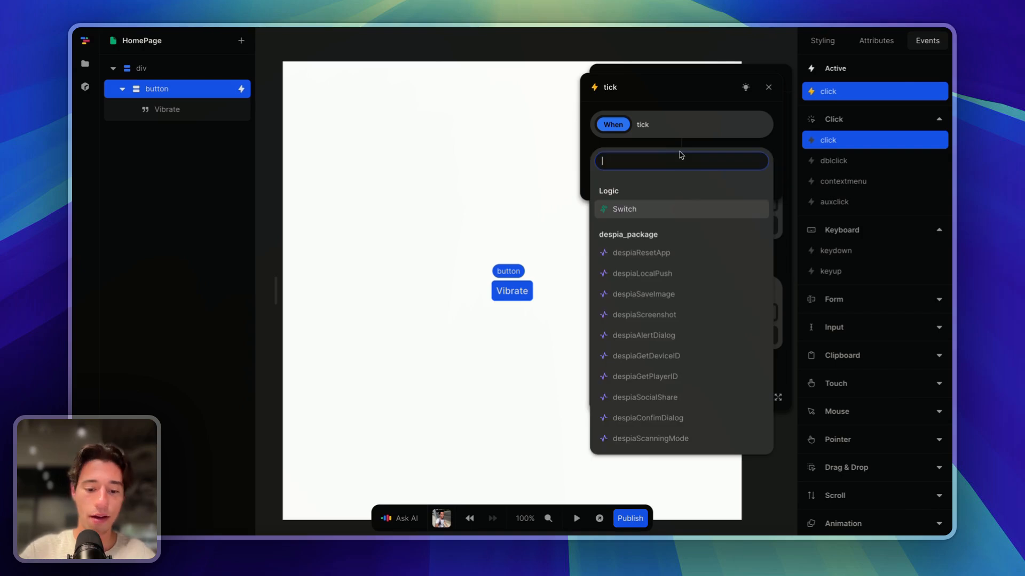
pyautogui.press('super+v')
pyautogui.press('super+a')
pyautogui.press('BackSpace')
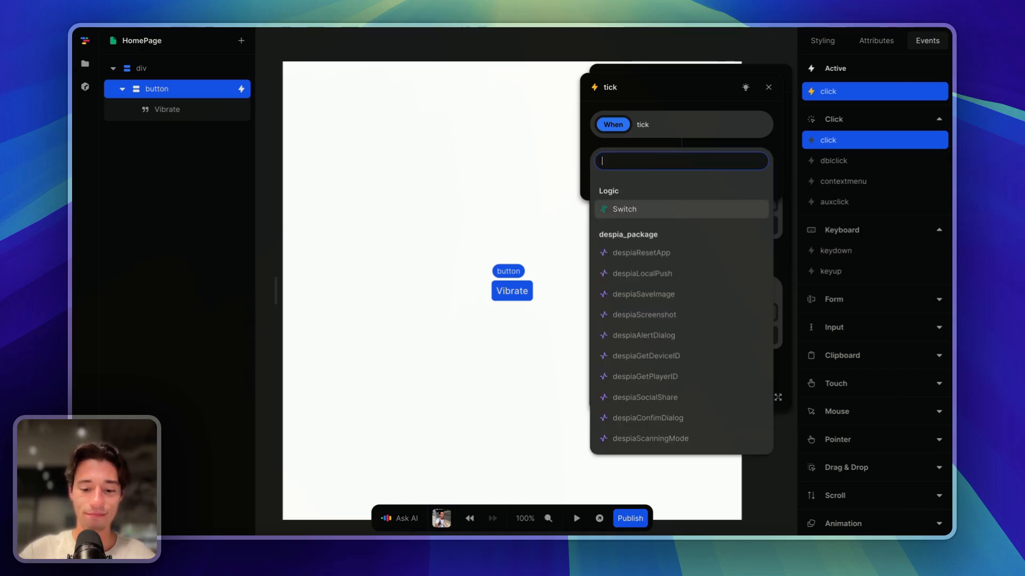
pyautogui.write('bi')
pyautogui.click(680, 184)
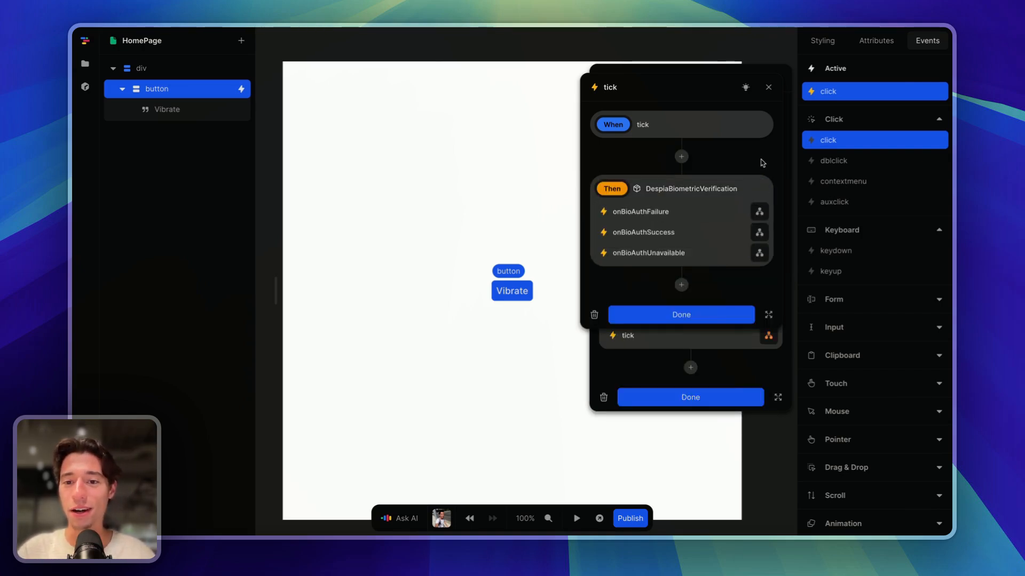
pyautogui.click(704, 316)
pyautogui.click(693, 395)
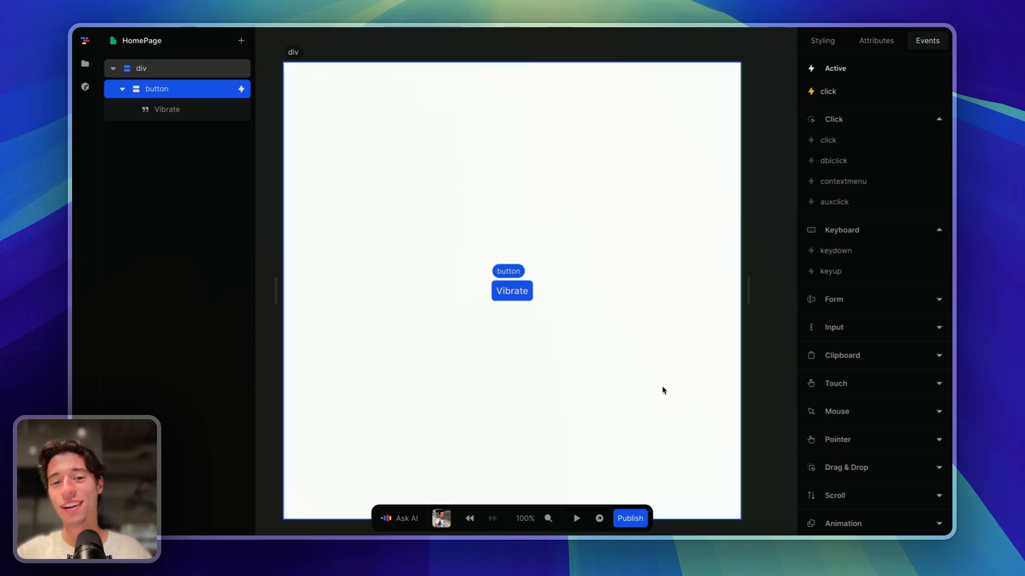
pyautogui.click(661, 387)
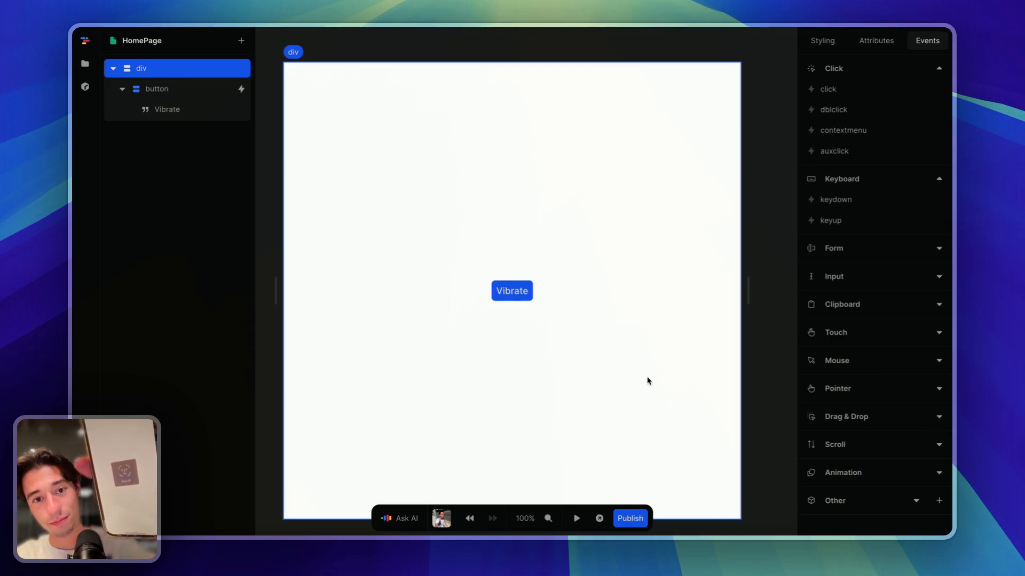
pyautogui.click(512, 291)
pyautogui.click(512, 291)
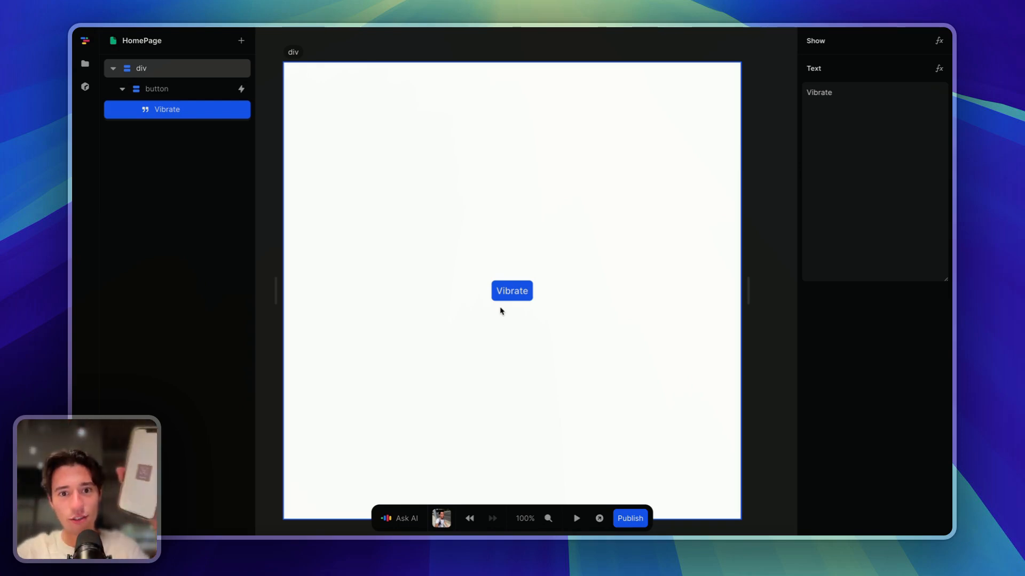
pyautogui.click(527, 296)
pyautogui.click(891, 47)
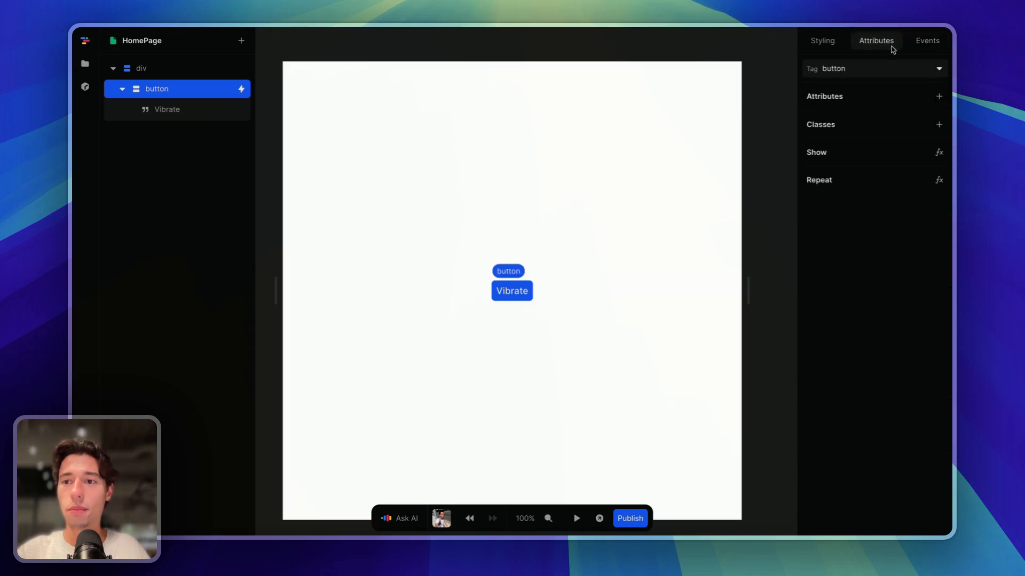
pyautogui.click(910, 43)
pyautogui.click(858, 93)
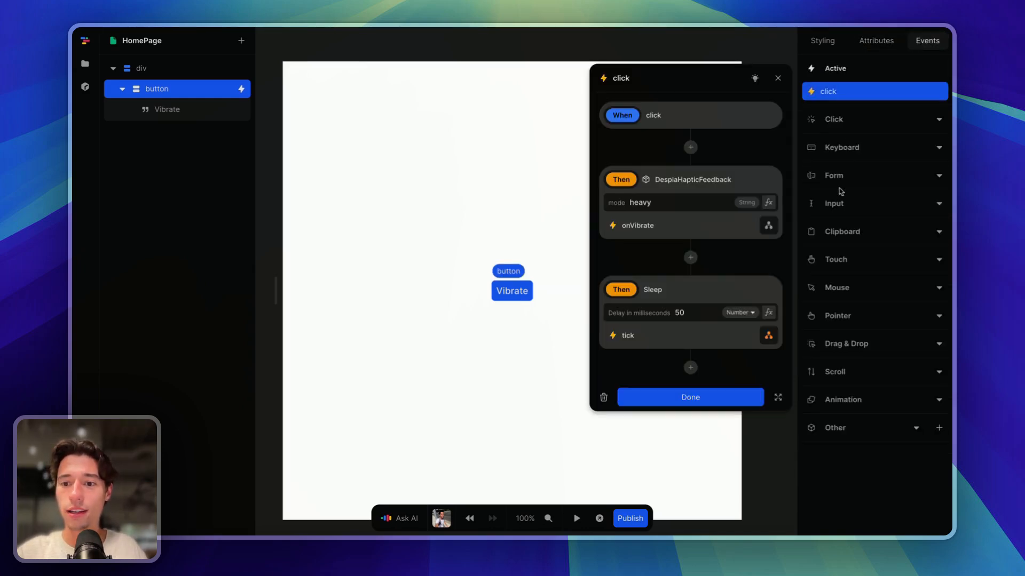
pyautogui.click(714, 312)
pyautogui.write('10')
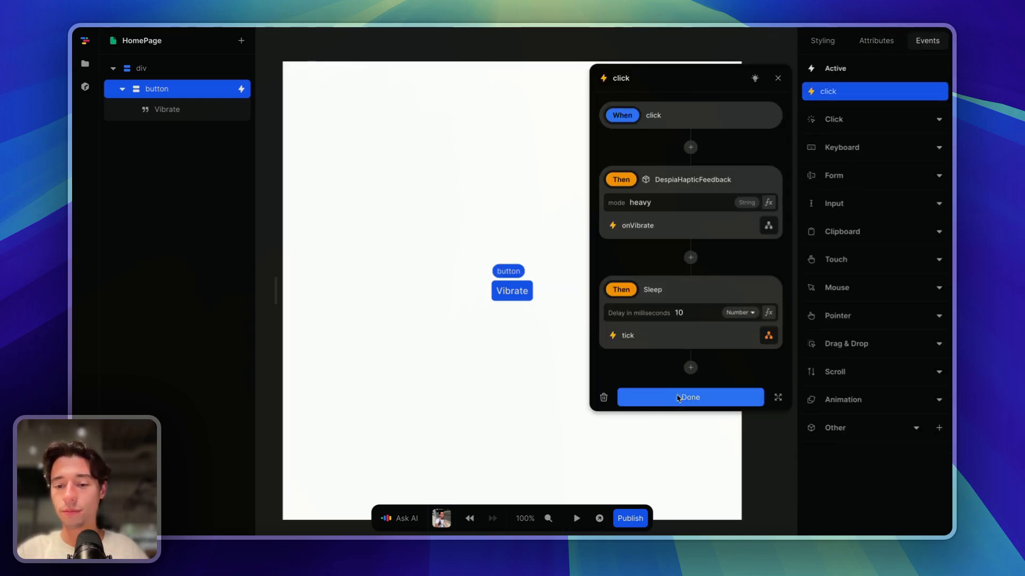
pyautogui.click(671, 403)
pyautogui.click(838, 91)
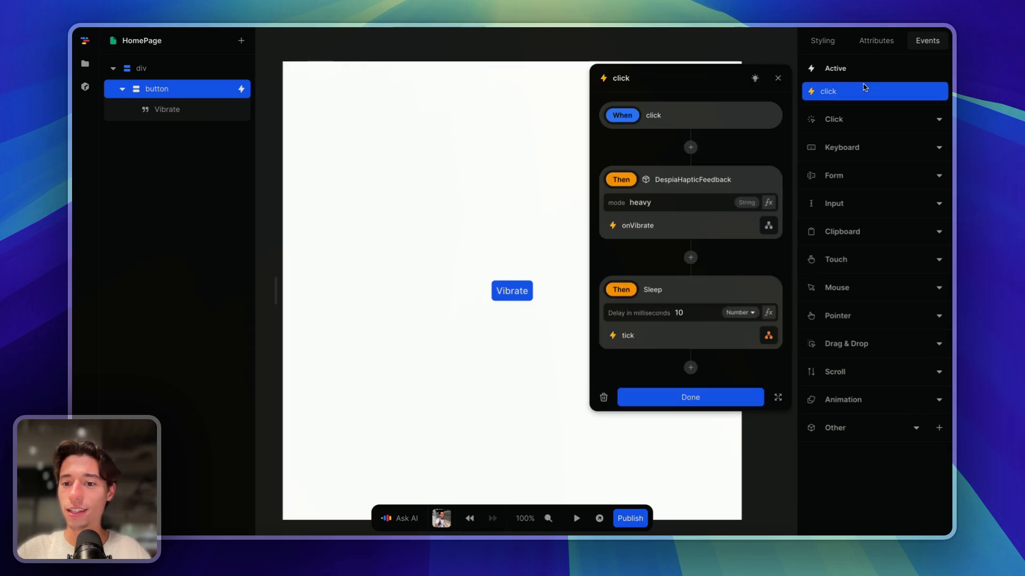
pyautogui.click(777, 78)
pyautogui.click(647, 167)
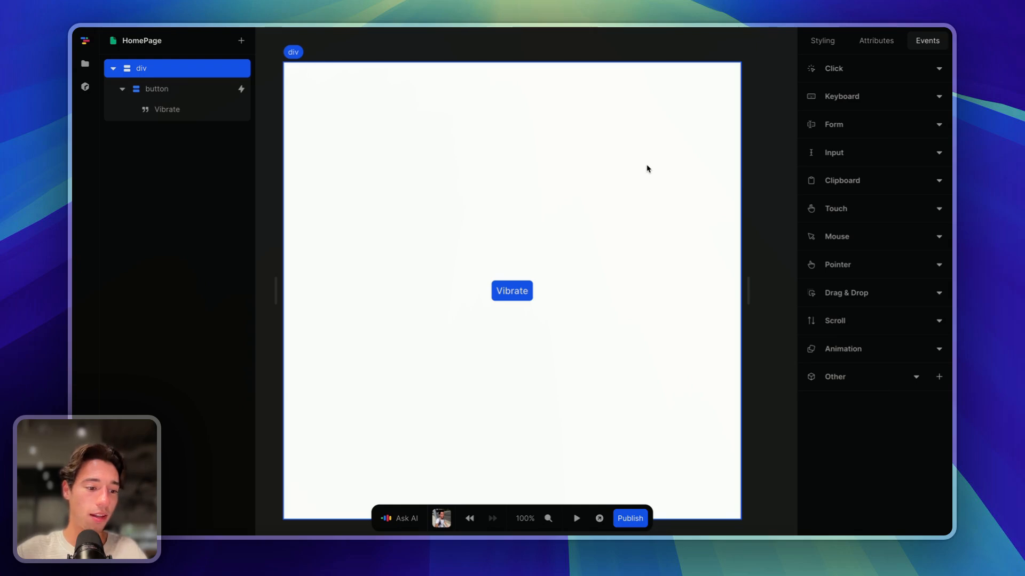
# - Inspect the Vibrate button's click workflow, then close it and deselect the button
pyautogui.click(536, 296)
pyautogui.click(844, 98)
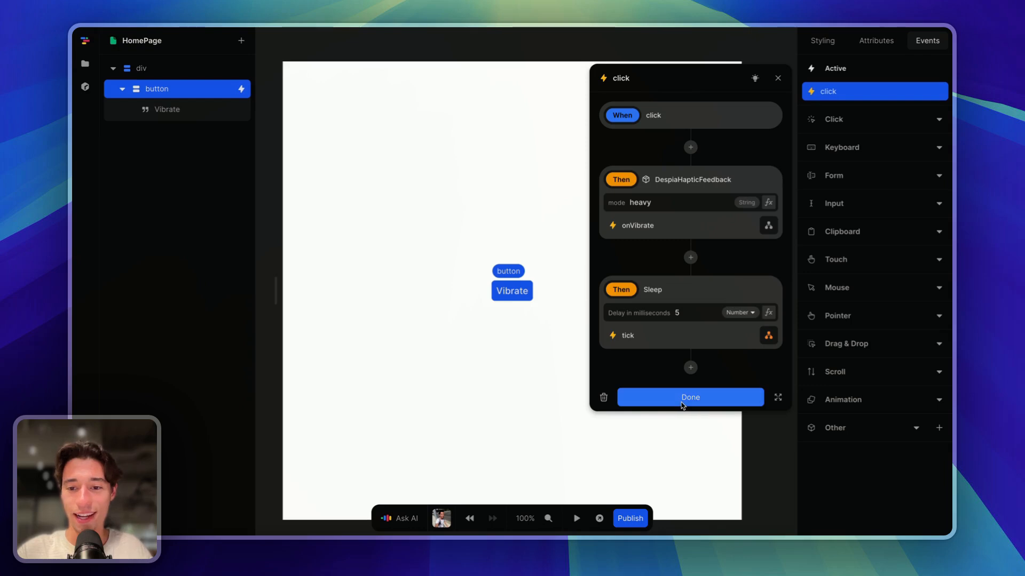
pyautogui.click(683, 403)
pyautogui.click(682, 406)
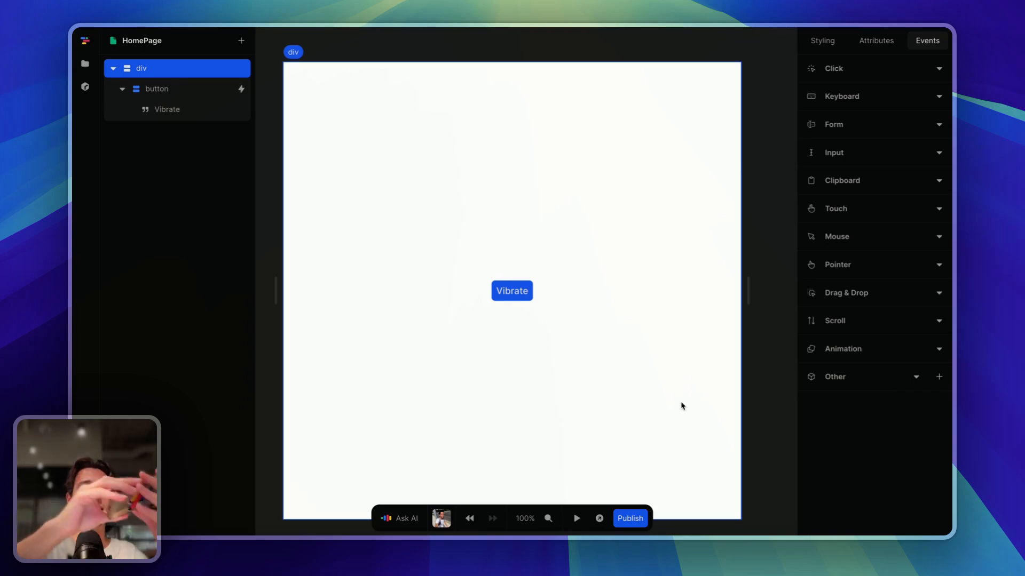
# - Change the Sleep delay from 5 to 1 ms and close the workflow
pyautogui.click(521, 291)
pyautogui.click(834, 92)
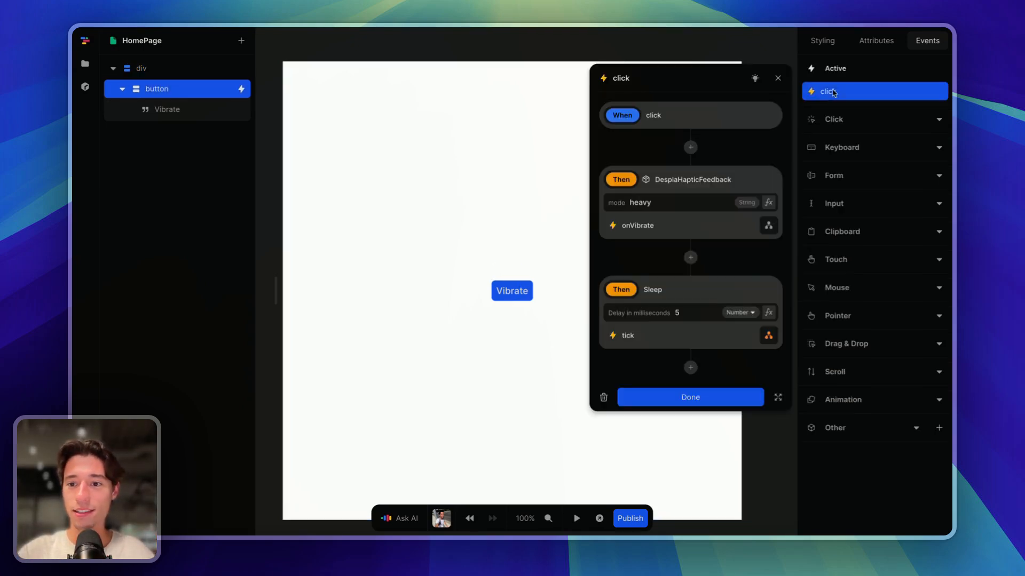
pyautogui.doubleClick(712, 314)
pyautogui.write('1')
pyautogui.click(750, 262)
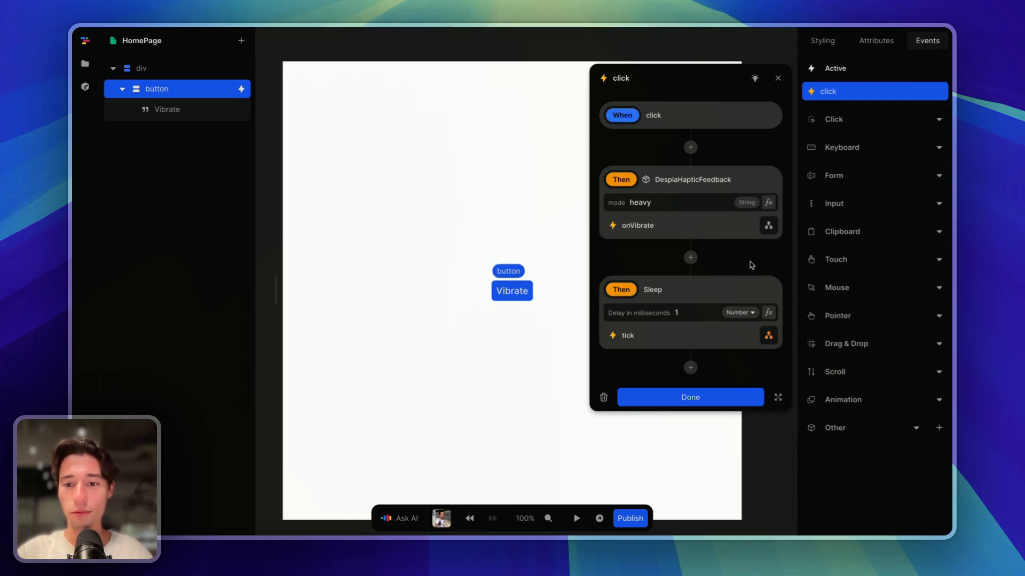
pyautogui.click(690, 397)
pyautogui.click(655, 396)
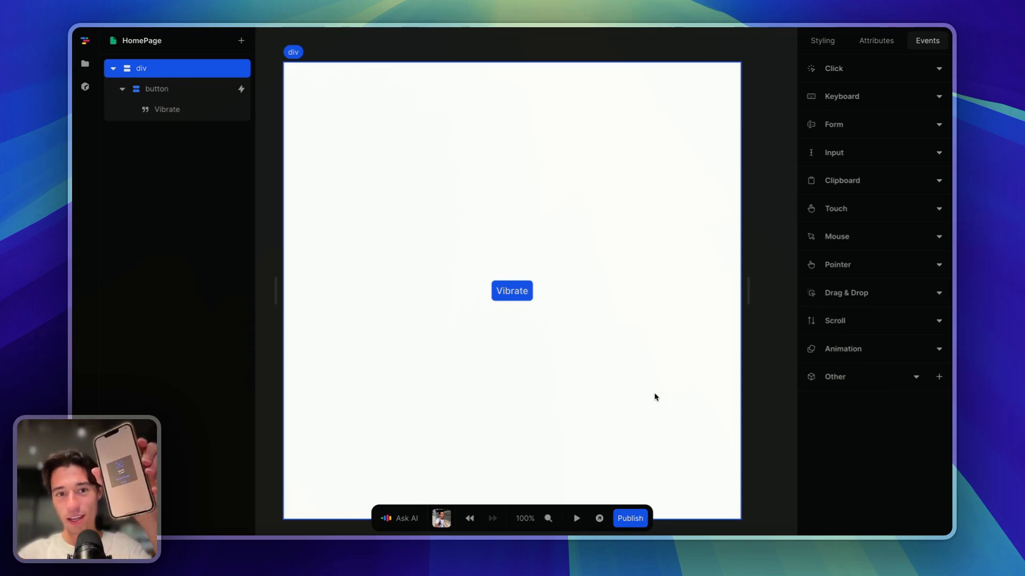
# - Check the Sleep delay in the Vibrate button's click workflow, then close the editor
pyautogui.click(530, 296)
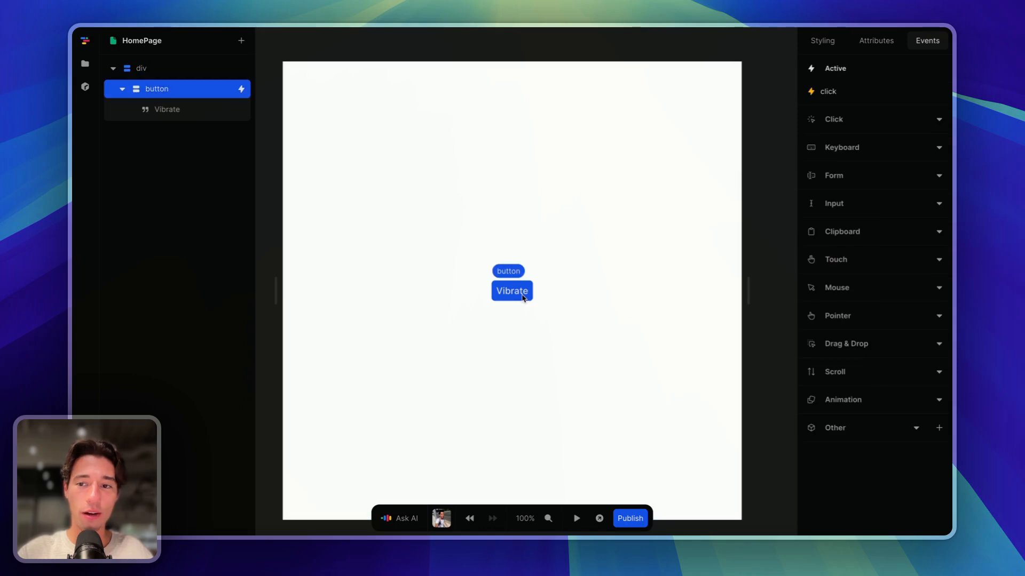
pyautogui.click(865, 95)
pyautogui.click(697, 313)
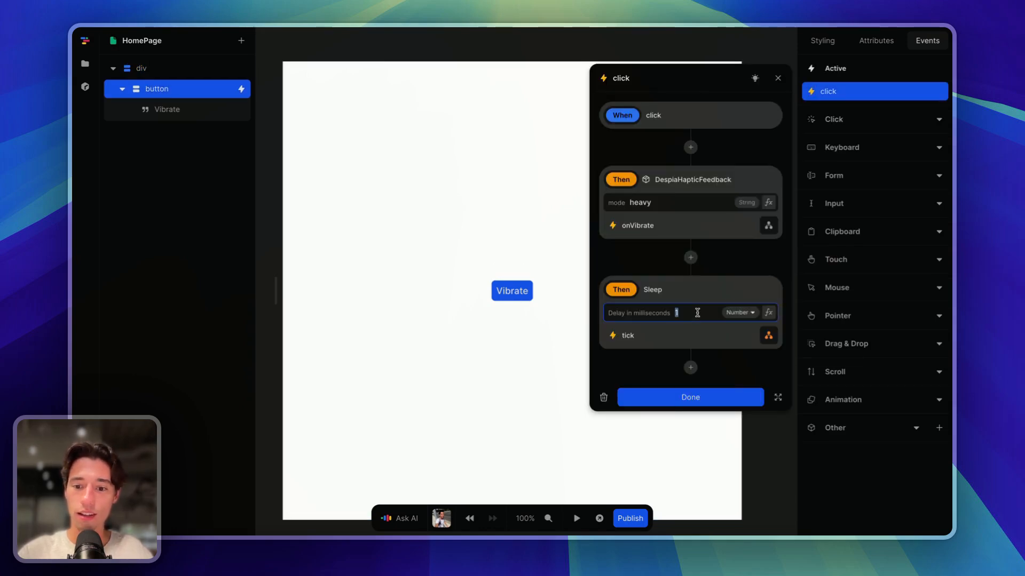
pyautogui.click(624, 399)
pyautogui.click(596, 404)
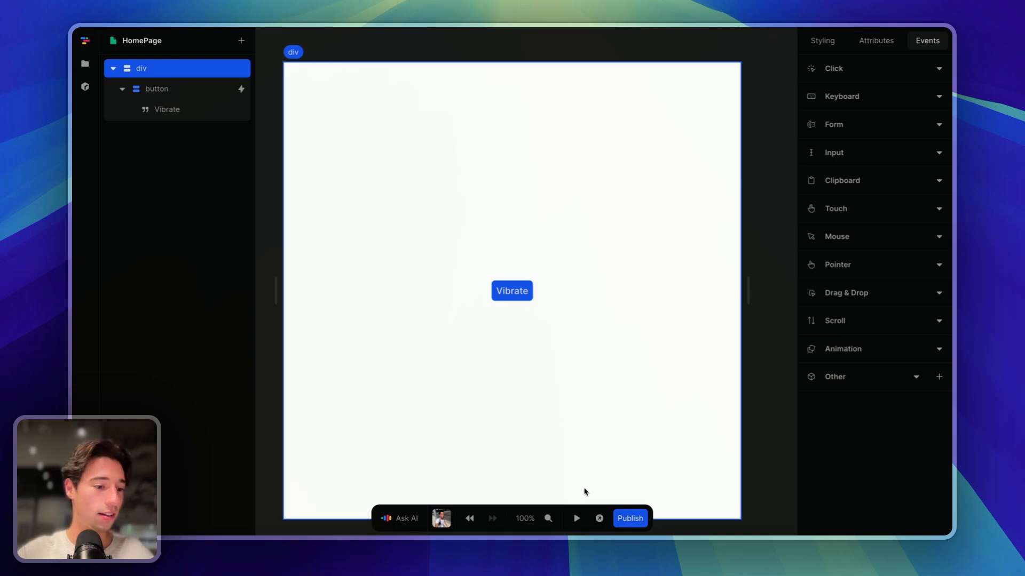
# - Reopen the click workflow with Sleep at 0 ms and review the tick's biometric verification
pyautogui.click(515, 289)
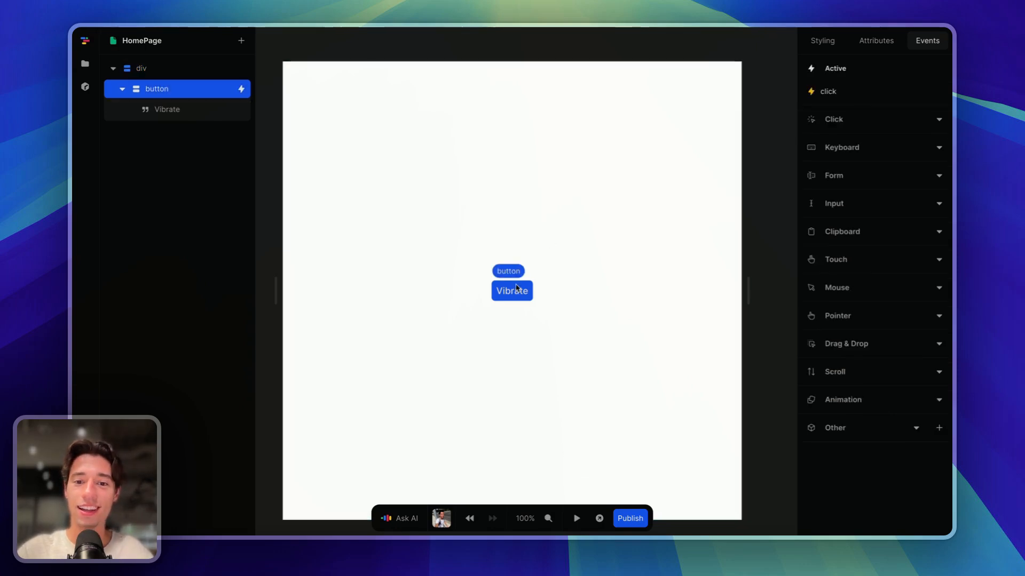
pyautogui.click(853, 94)
pyautogui.click(676, 312)
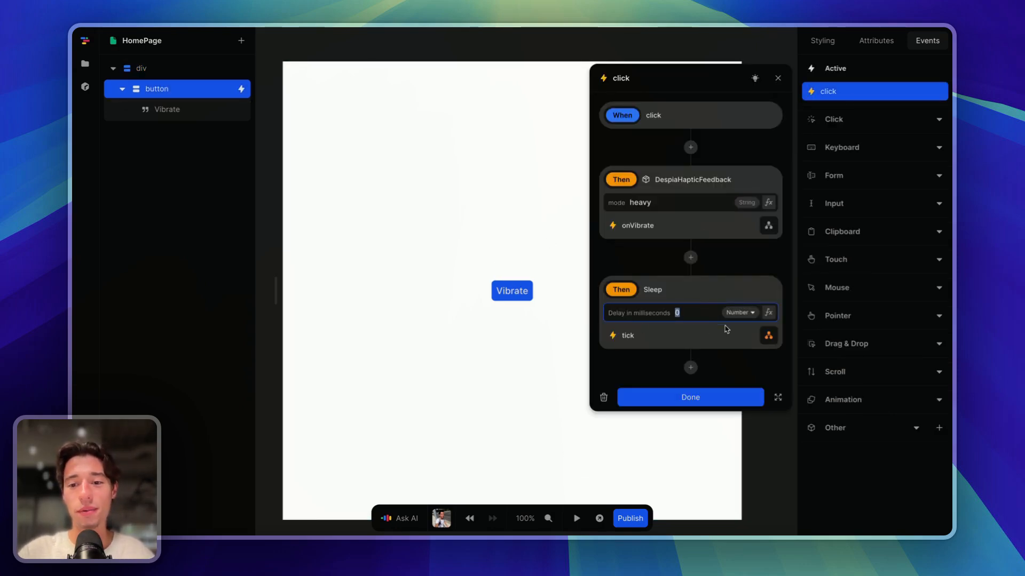
pyautogui.click(769, 335)
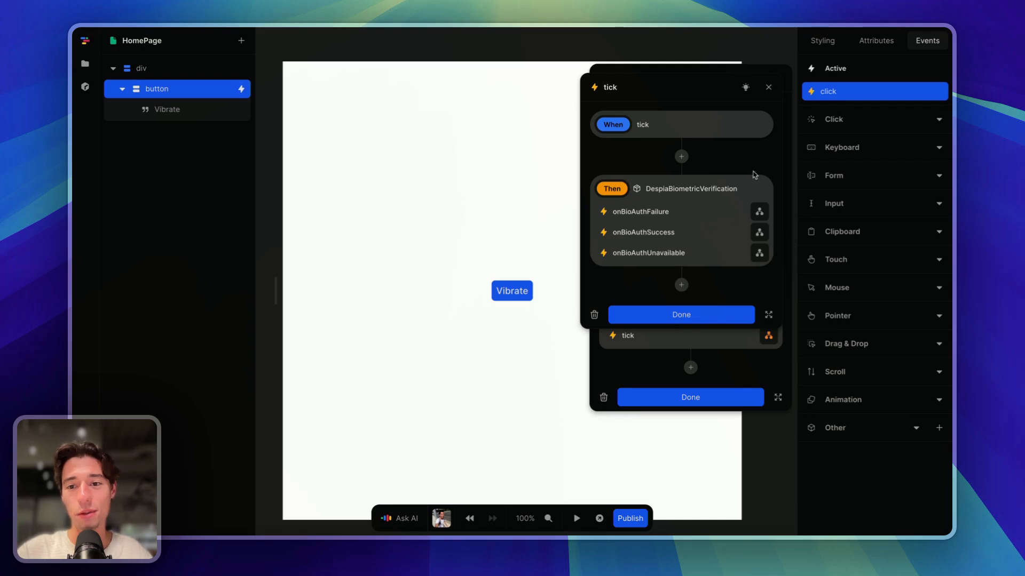
pyautogui.click(694, 319)
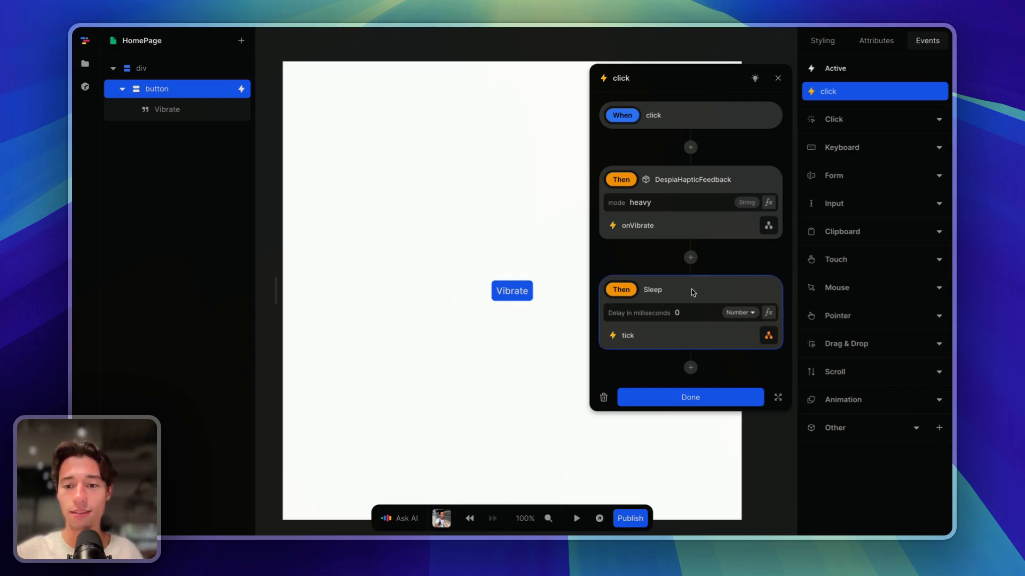
# - Review the tick's biometric step, set the Sleep delay back to 1 ms, and close the editor
pyautogui.click(682, 311)
pyautogui.click(766, 336)
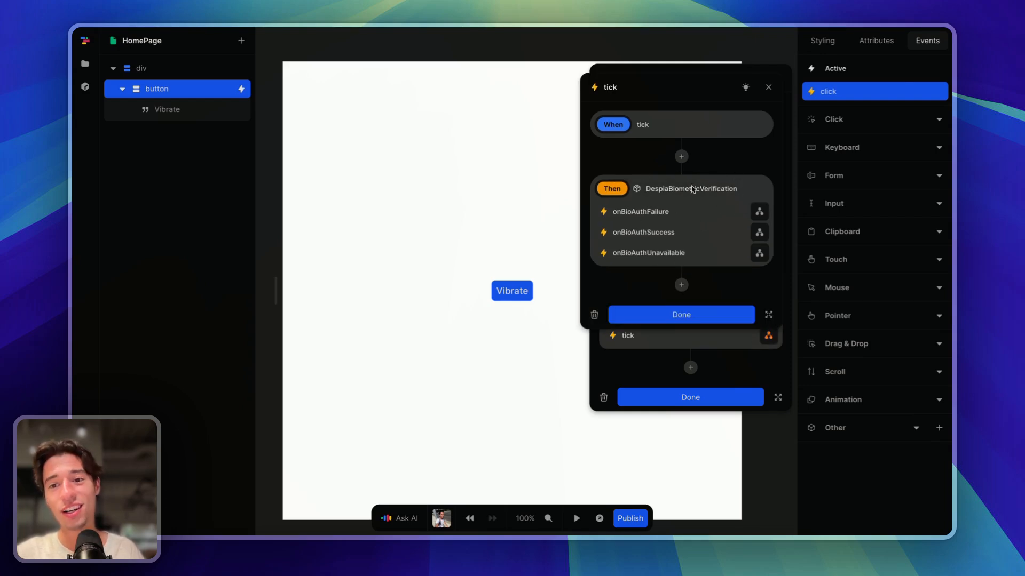
pyautogui.click(696, 316)
pyautogui.write('1')
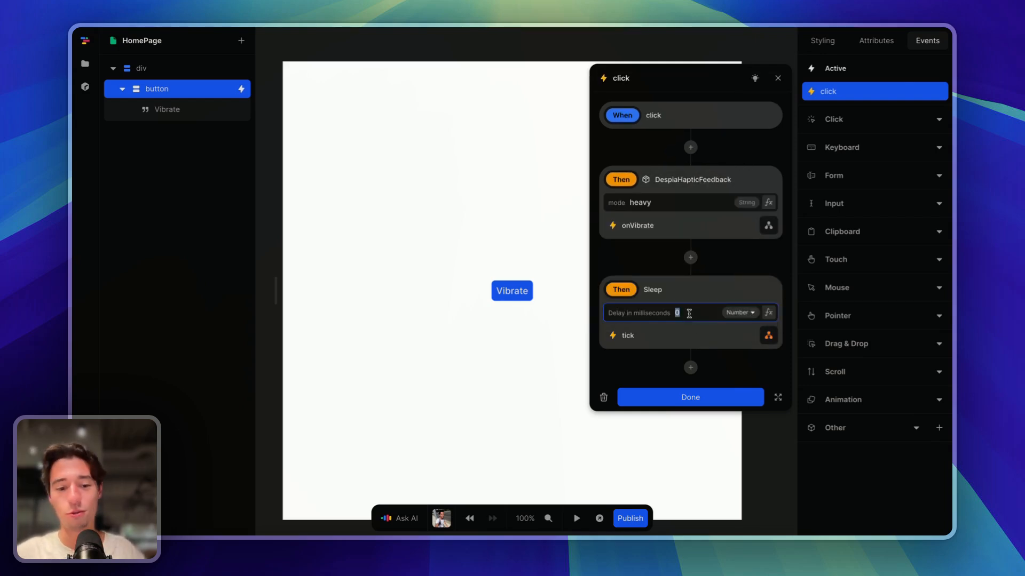
pyautogui.click(724, 290)
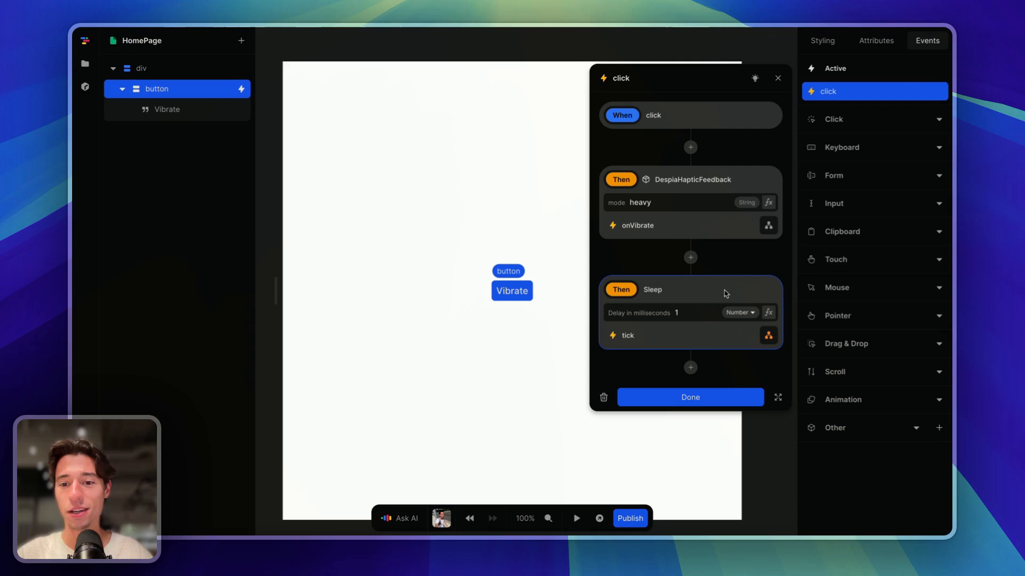
pyautogui.click(735, 246)
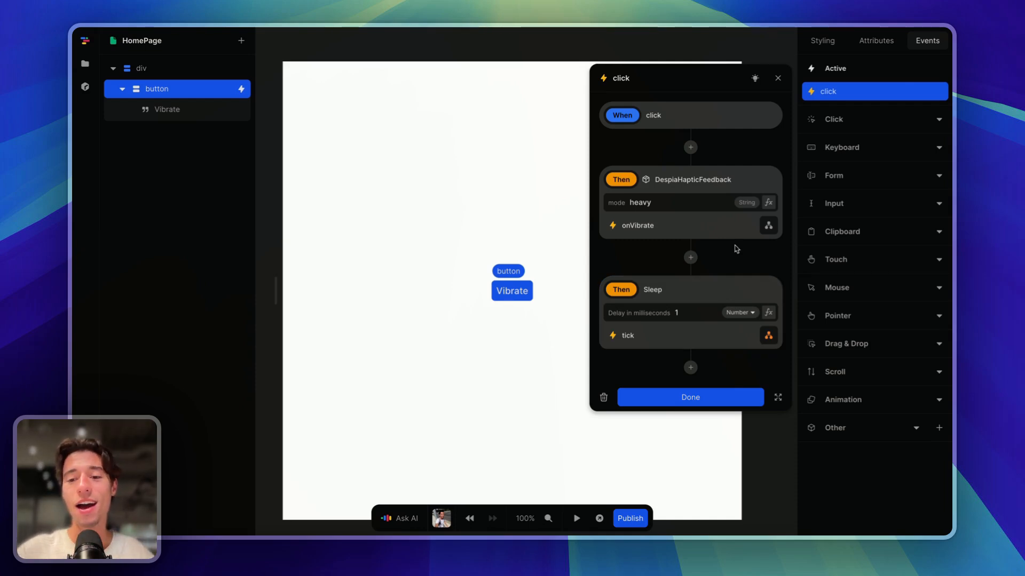
pyautogui.click(676, 393)
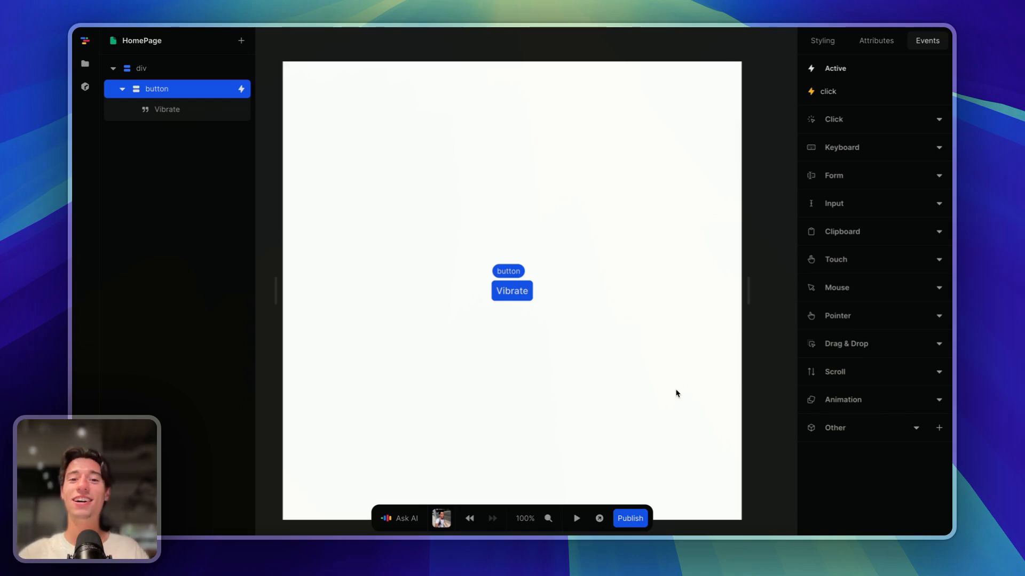
# - Check the Despia build page and the App Store Connect TestFlight iOS builds
pyautogui.click(660, 305)
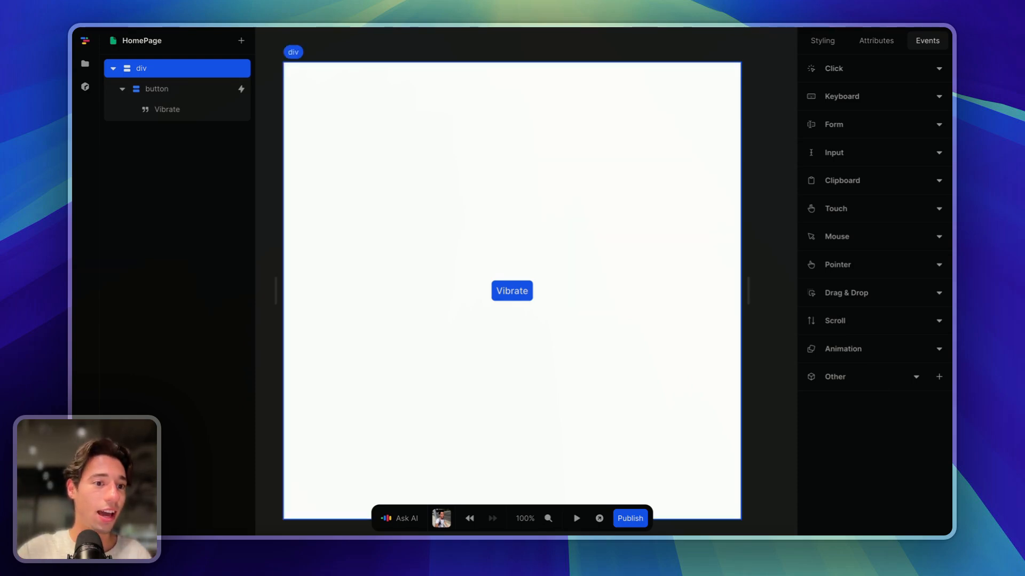
pyautogui.moveTo(140, 210)
pyautogui.click(122, 233)
pyautogui.click(123, 211)
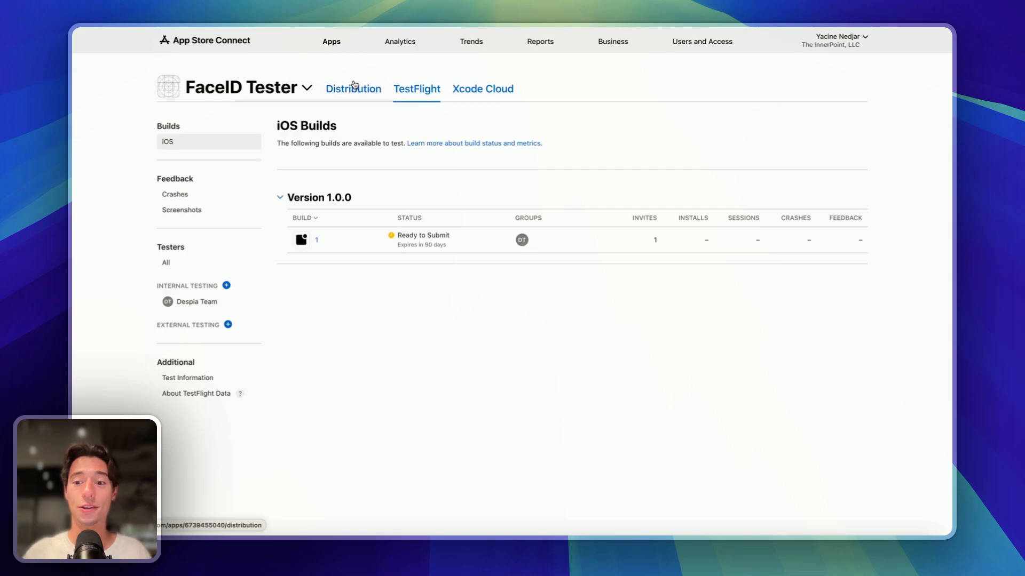
# - Go to the Despia Studio FaceID project and open its help chat
pyautogui.moveTo(80, 160)
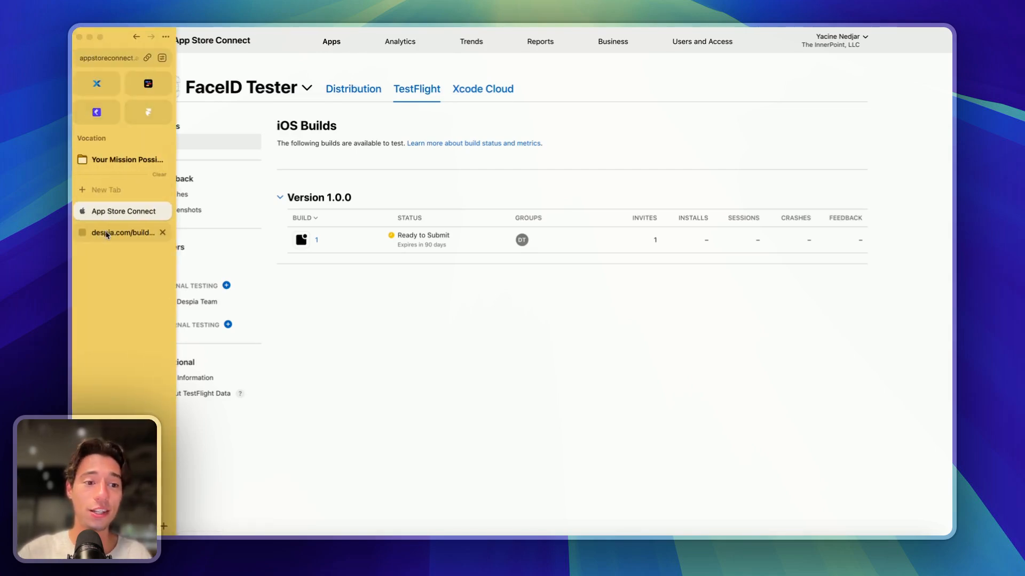
pyautogui.click(126, 228)
pyautogui.click(929, 514)
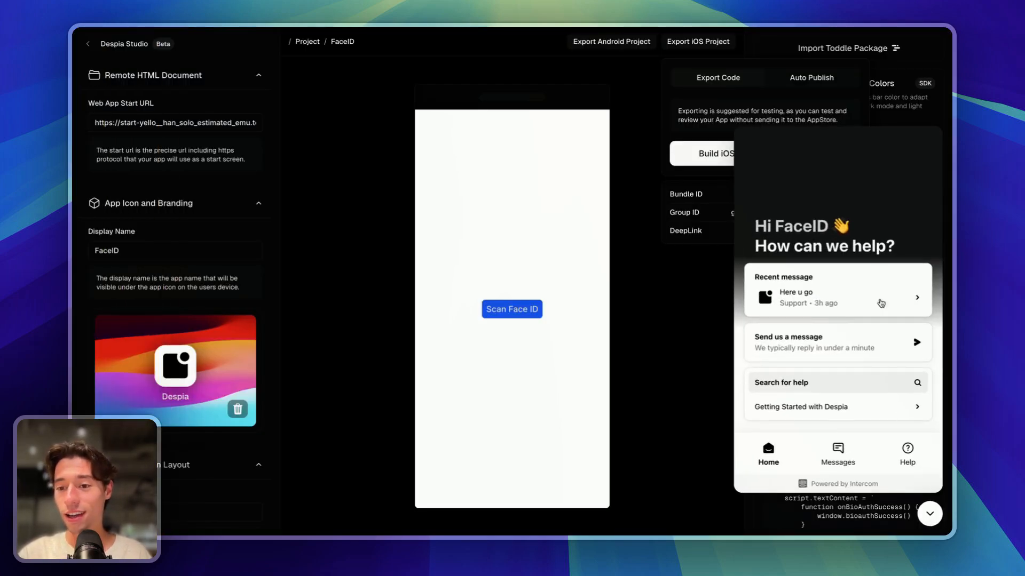